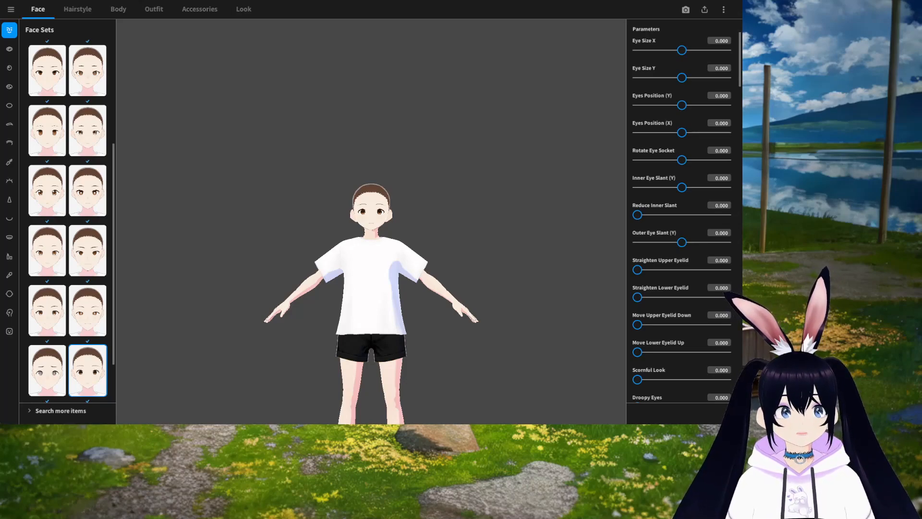
# Step: Zoom in and turn the viewport to examine the avatar's face up close
pyautogui.scroll(2, 386, 267)
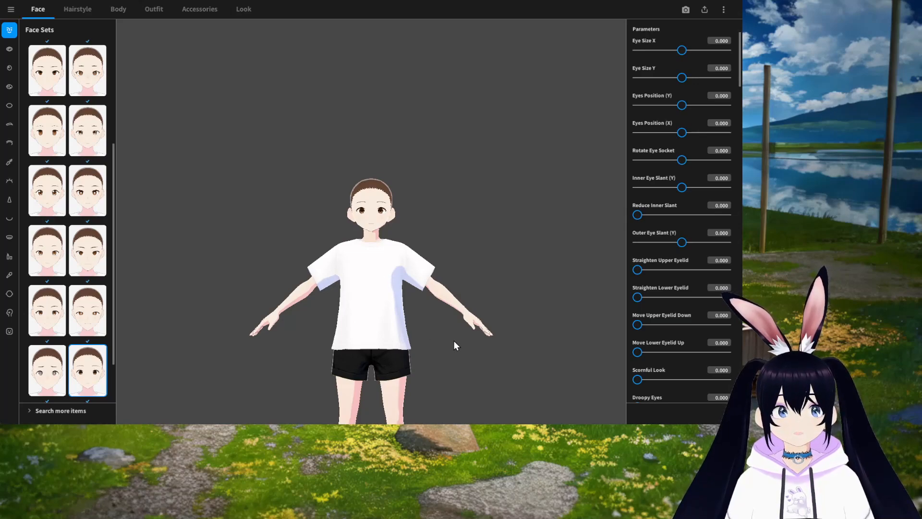
pyautogui.scroll(4, 448, 355)
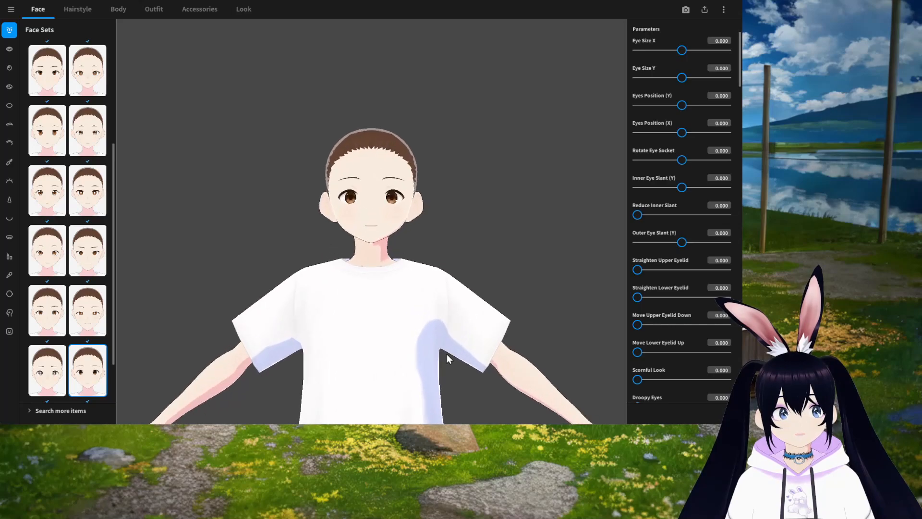
pyautogui.scroll(4, 448, 358)
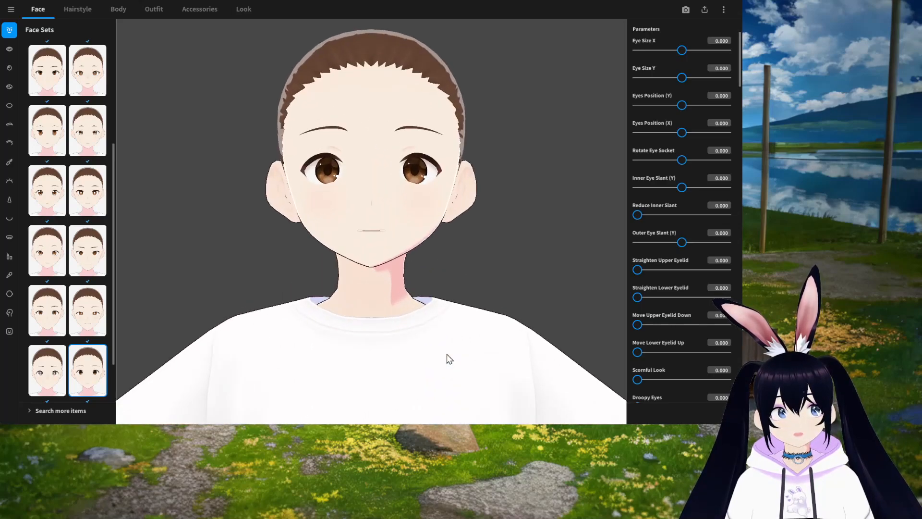
pyautogui.scroll(3, 455, 283)
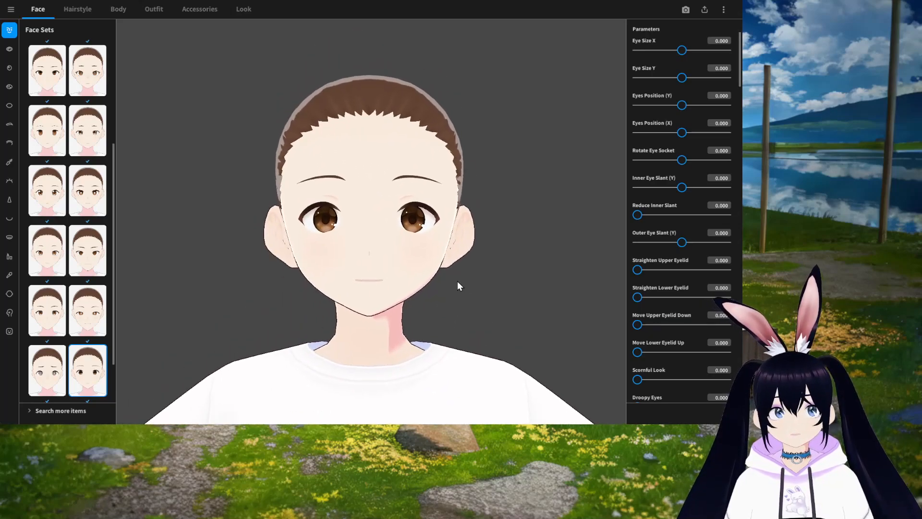
pyautogui.scroll(3, 443, 317)
pyautogui.scroll(-5, 444, 317)
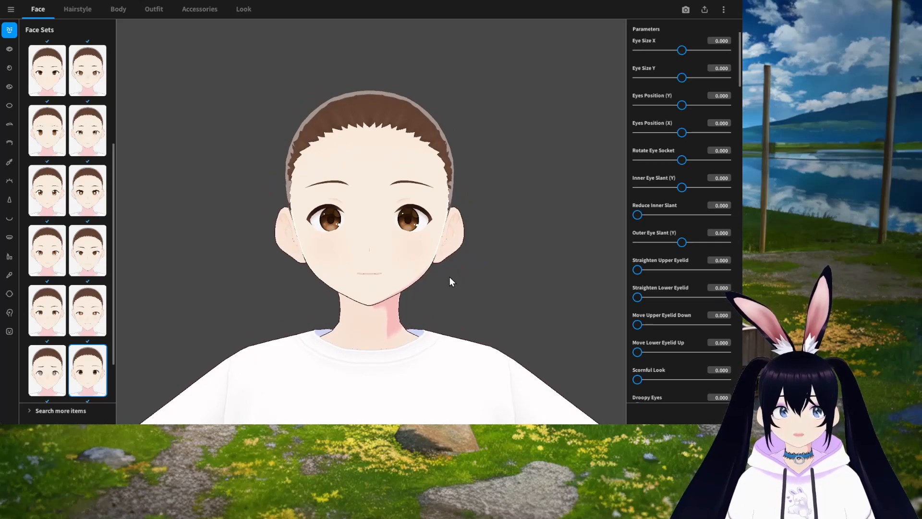
pyautogui.moveTo(486, 295)
pyautogui.mouseDown()
pyautogui.moveTo(455, 296)
pyautogui.moveTo(509, 296)
pyautogui.moveTo(460, 298)
pyautogui.moveTo(487, 299)
pyautogui.mouseUp()
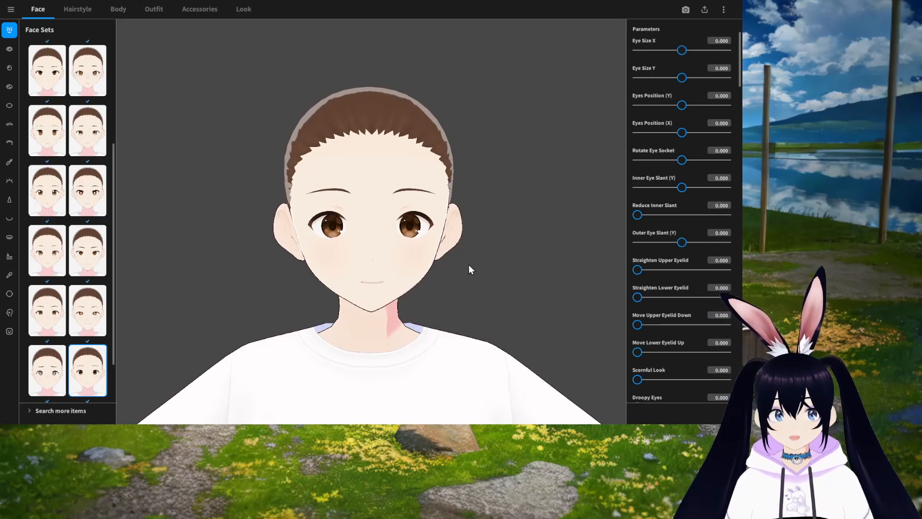
pyautogui.moveTo(411, 324)
pyautogui.mouseDown(button='middle')
pyautogui.moveTo(409, 282)
pyautogui.moveTo(402, 334)
pyautogui.moveTo(447, 319)
pyautogui.moveTo(393, 301)
pyautogui.moveTo(393, 336)
pyautogui.moveTo(417, 320)
pyautogui.moveTo(410, 324)
pyautogui.mouseUp(button='middle')
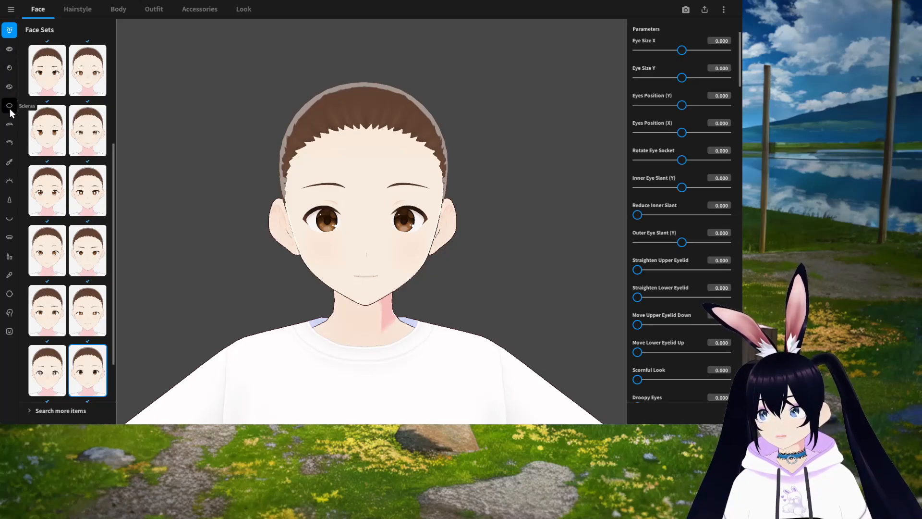
# Step: Try several face set presets and apply the one in the fifth row, second column
pyautogui.scroll(3, 48, 85)
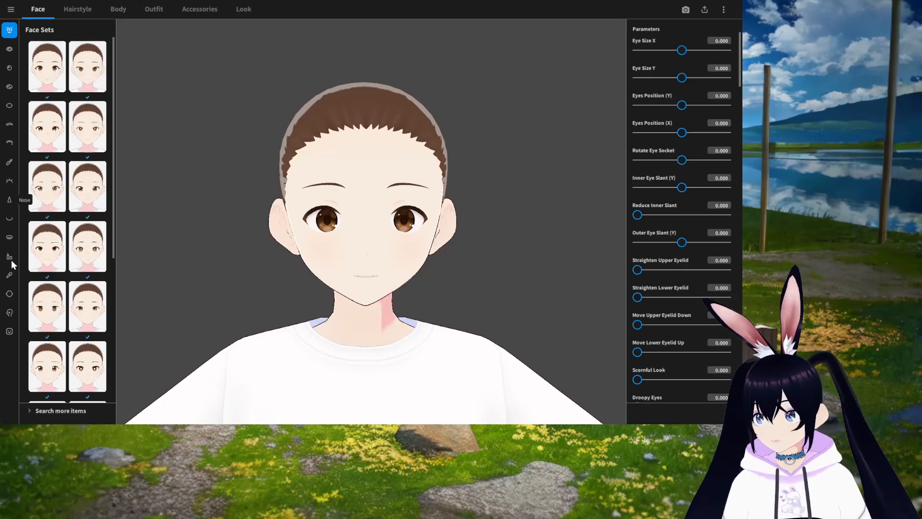
pyautogui.scroll(-3, 67, 216)
pyautogui.click(49, 255)
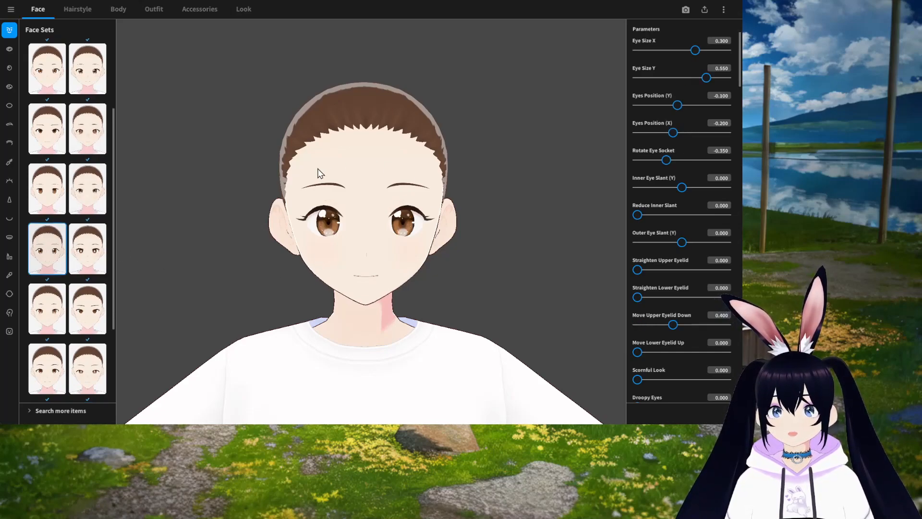
pyautogui.click(85, 138)
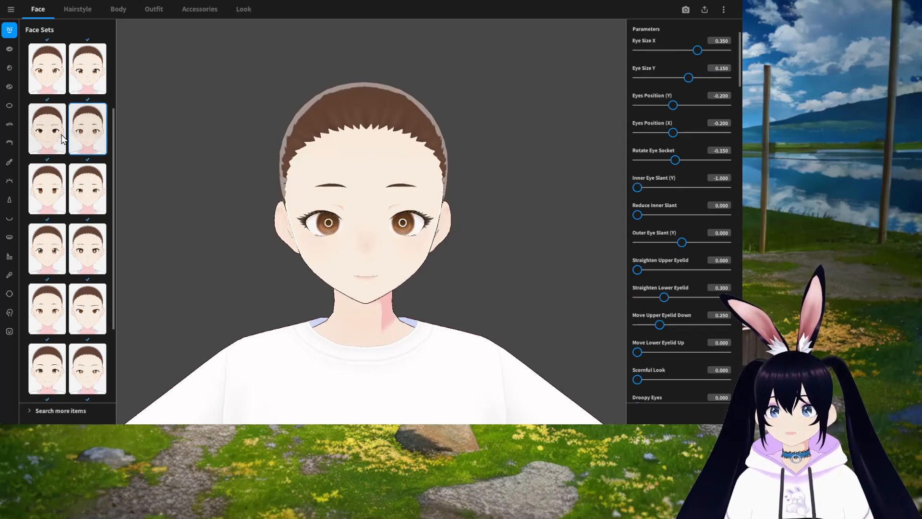
pyautogui.click(53, 141)
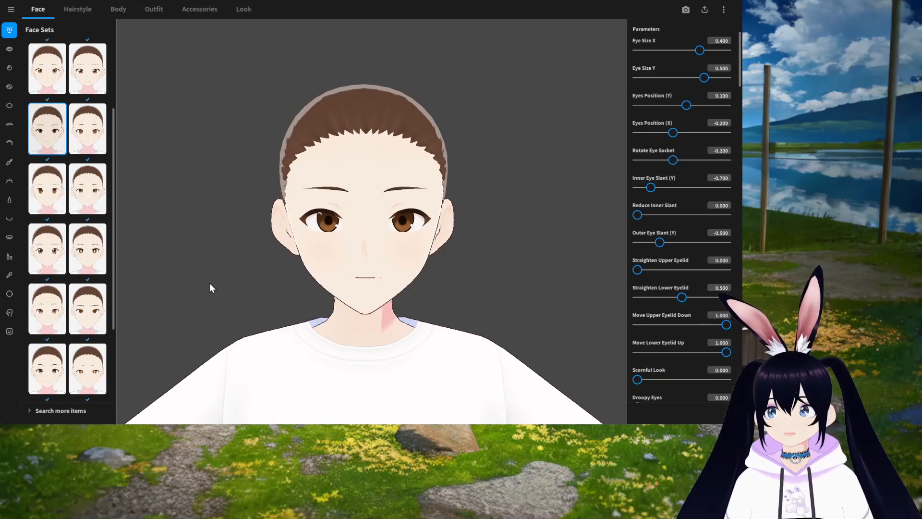
pyautogui.click(79, 315)
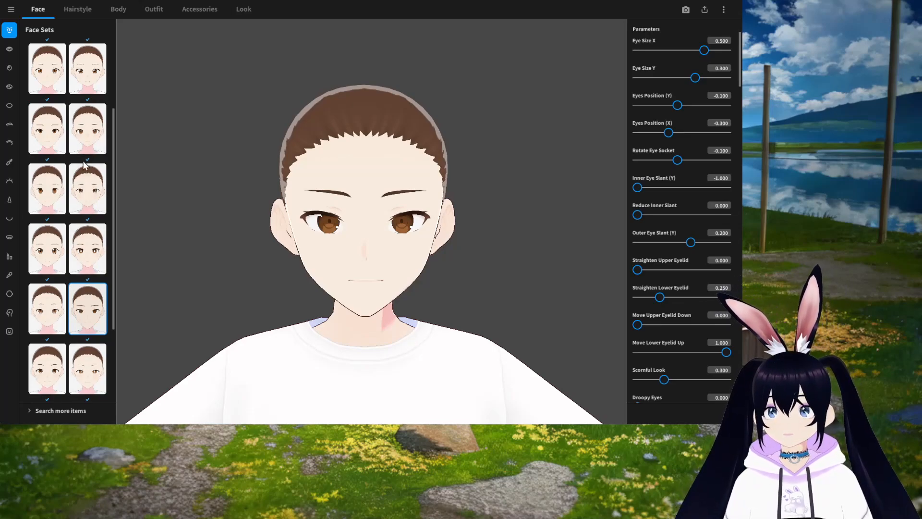
# Step: Open the eye set presets and try several, ending with the spiral-iris eye set
pyautogui.click(9, 49)
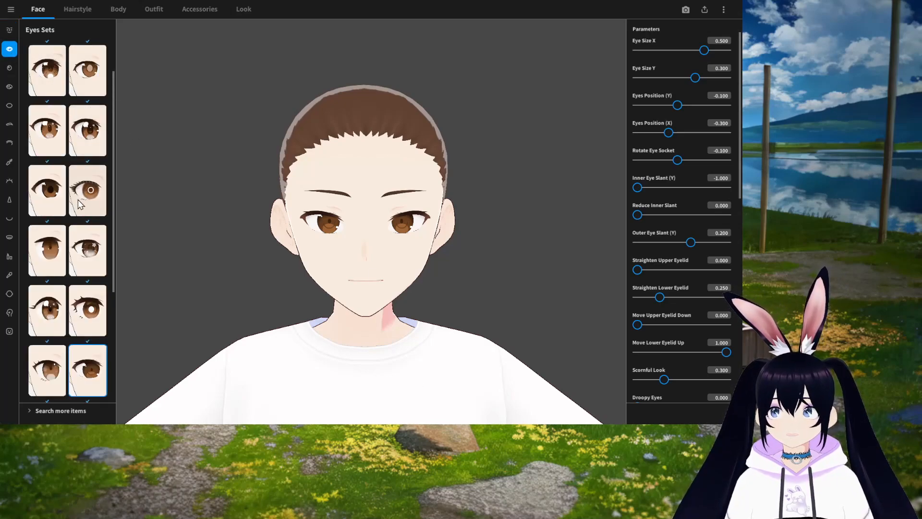
pyautogui.scroll(-1, 79, 201)
pyautogui.click(91, 209)
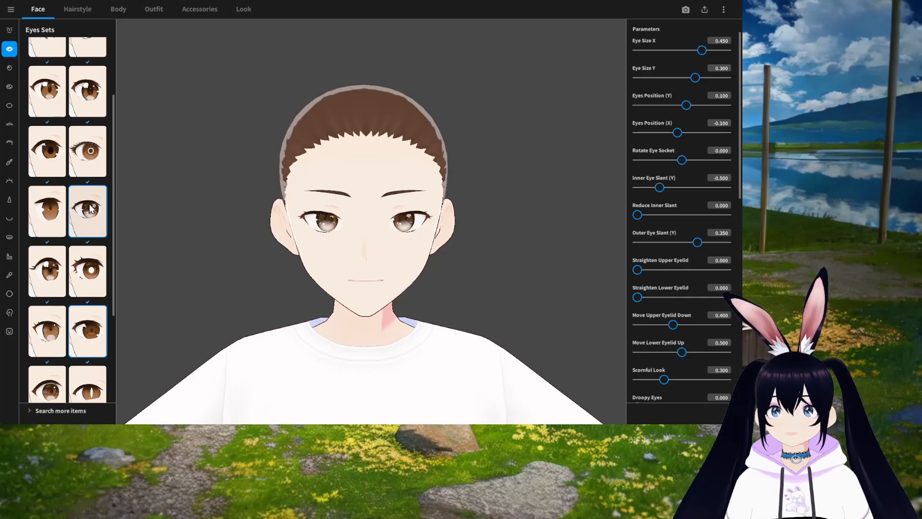
pyautogui.scroll(-1, 47, 255)
pyautogui.click(47, 255)
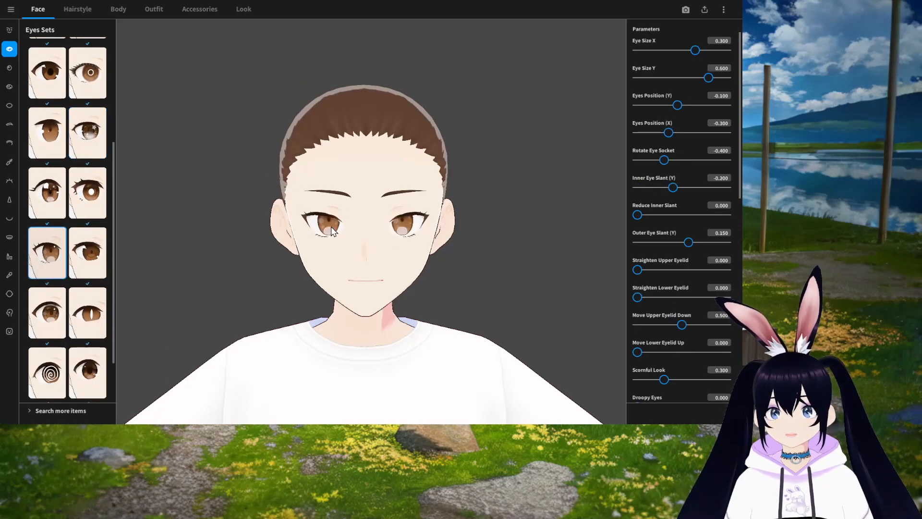
pyautogui.click(87, 312)
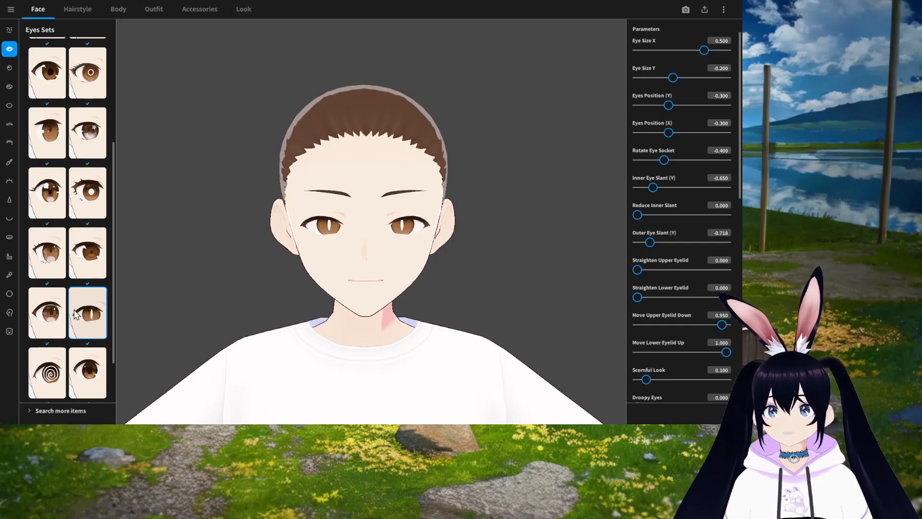
pyautogui.scroll(-1, 75, 315)
pyautogui.click(47, 314)
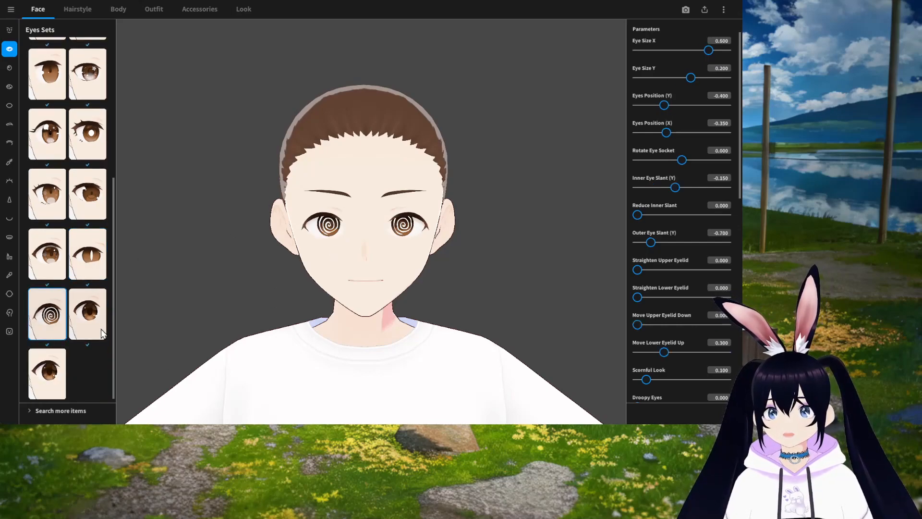
pyautogui.scroll(4, 96, 332)
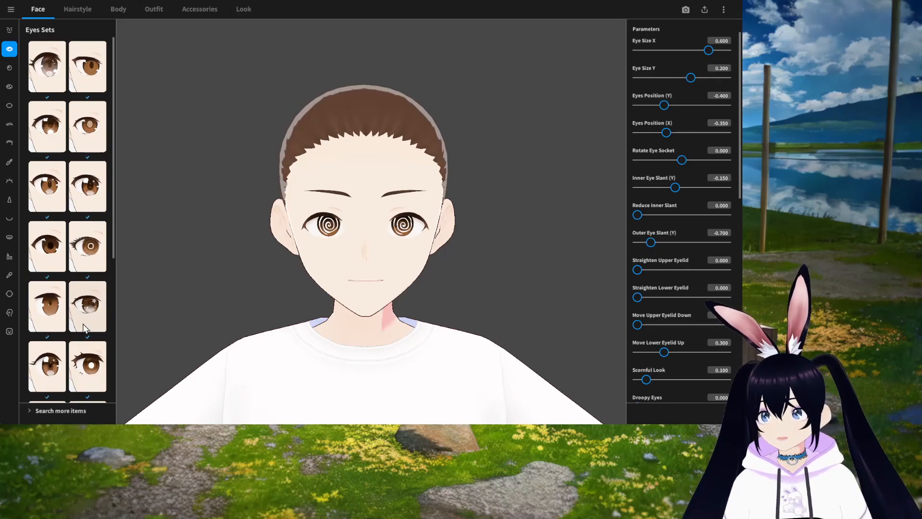
# Step: Try iris presets, choosing one in the second column of the iris list
pyautogui.click(9, 68)
pyautogui.scroll(-2, 53, 154)
pyautogui.click(49, 192)
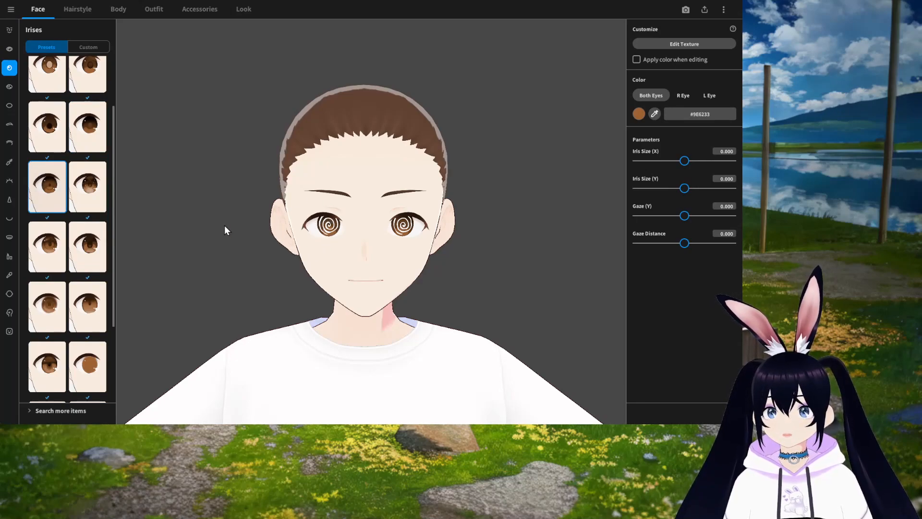
pyautogui.click(88, 194)
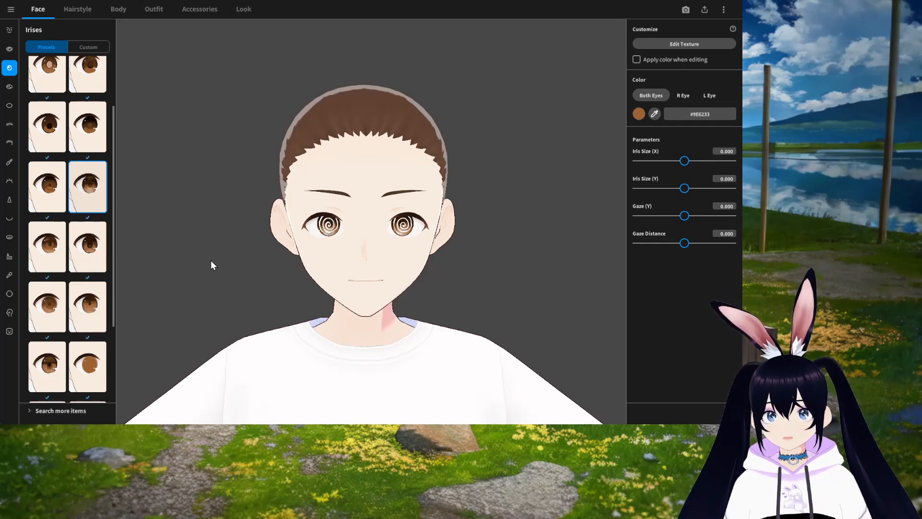
# Step: Try eye highlight presets, choosing one in the second row
pyautogui.click(9, 88)
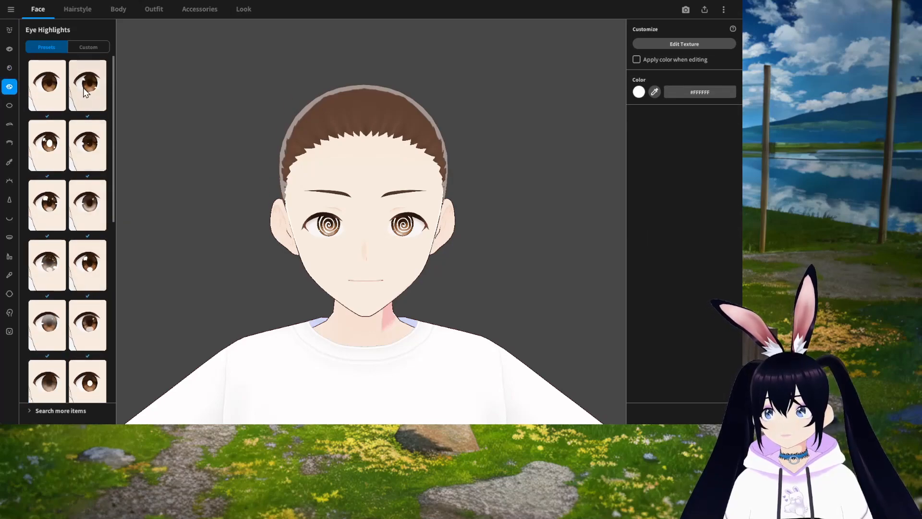
pyautogui.click(51, 144)
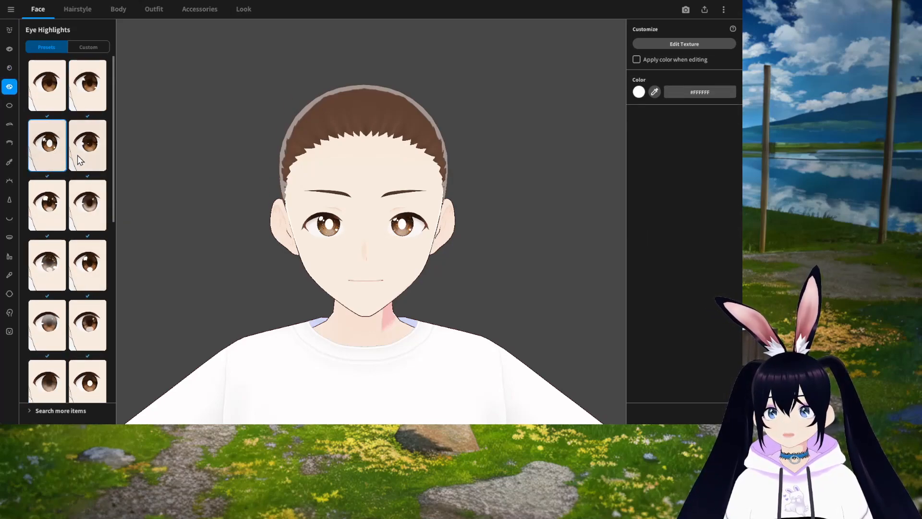
pyautogui.click(77, 154)
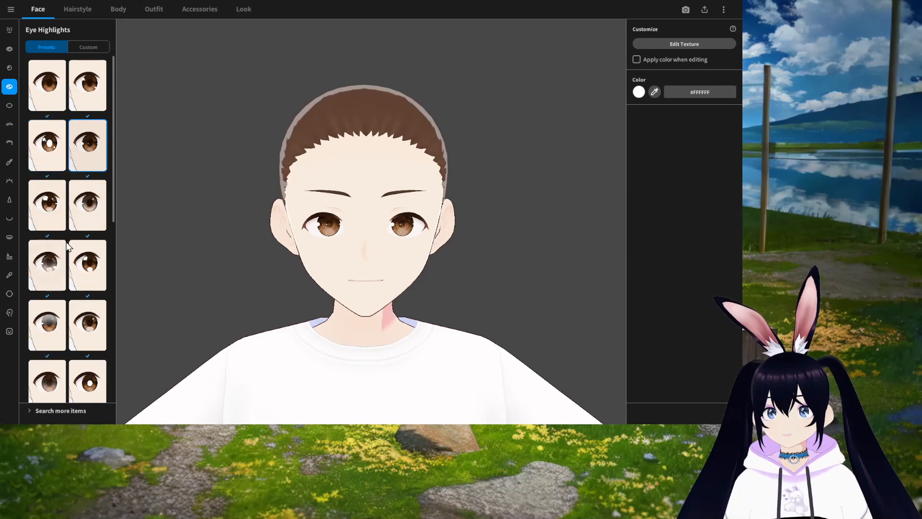
# Step: Return to the iris presets and apply the top-right iris
pyautogui.click(10, 69)
pyautogui.click(48, 206)
pyautogui.click(88, 84)
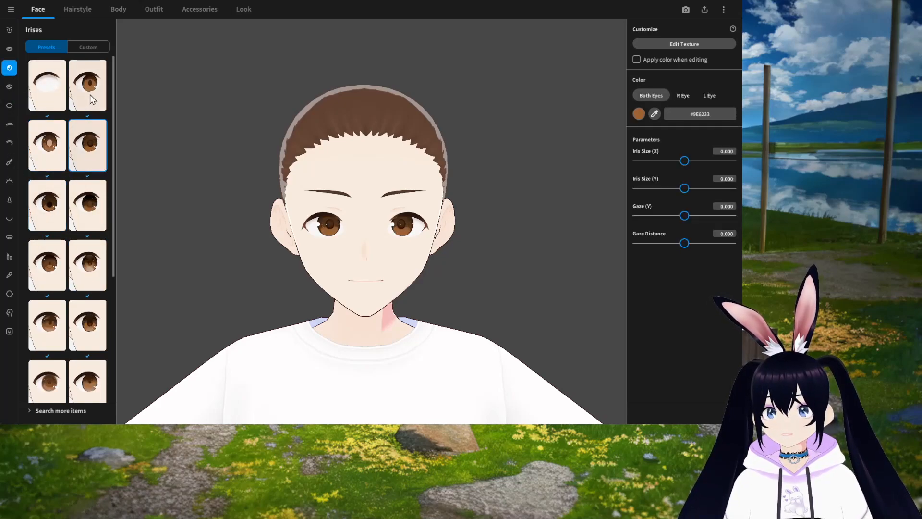
# Step: Browse the eye highlight presets, try the star highlight, and apply a simpler round highlight instead
pyautogui.click(10, 87)
pyautogui.scroll(-5, 74, 298)
pyautogui.scroll(-2, 77, 301)
pyautogui.scroll(-2, 78, 301)
pyautogui.click(83, 239)
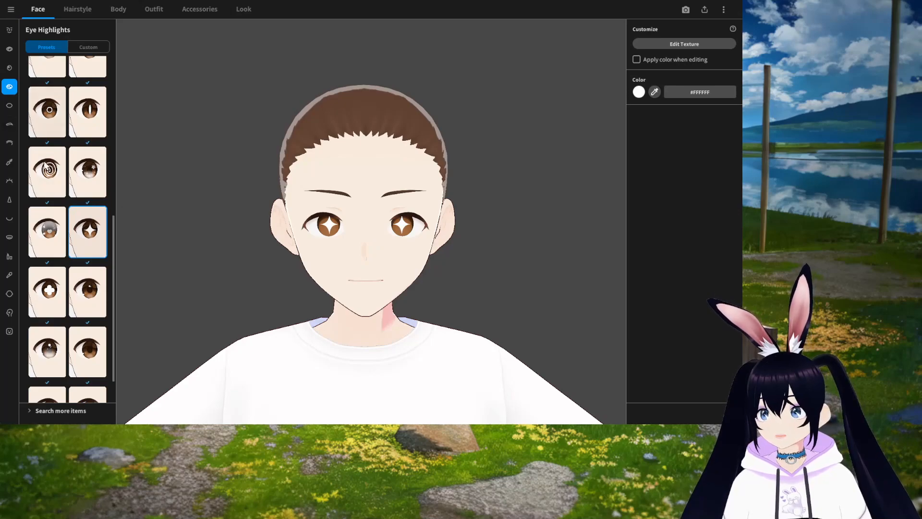
pyautogui.scroll(3, 58, 232)
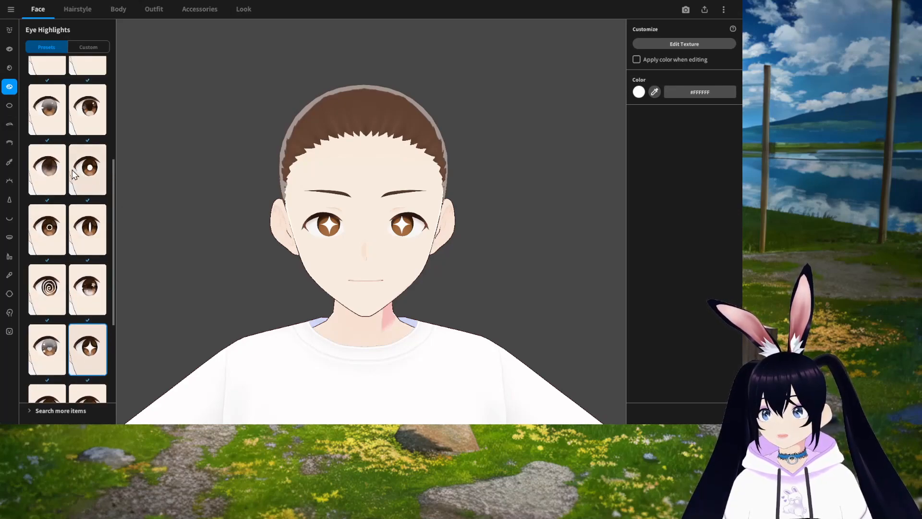
pyautogui.scroll(3, 77, 192)
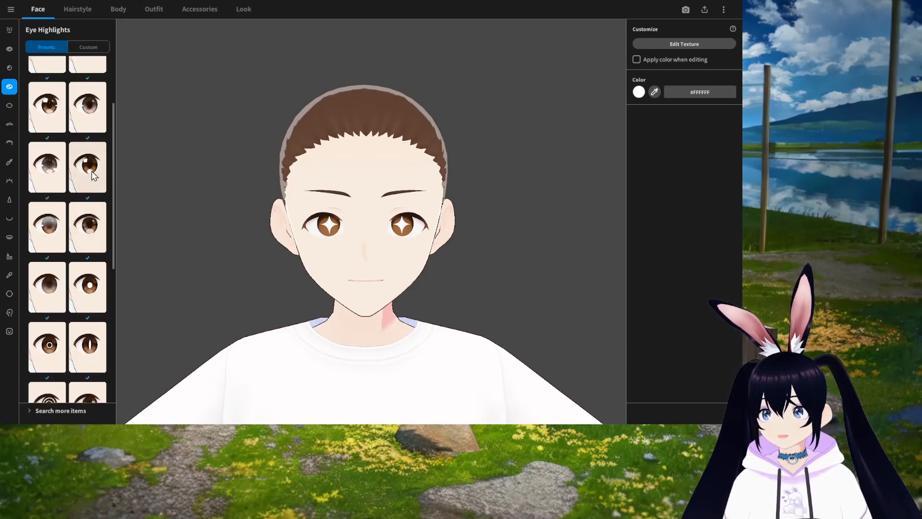
pyautogui.click(88, 167)
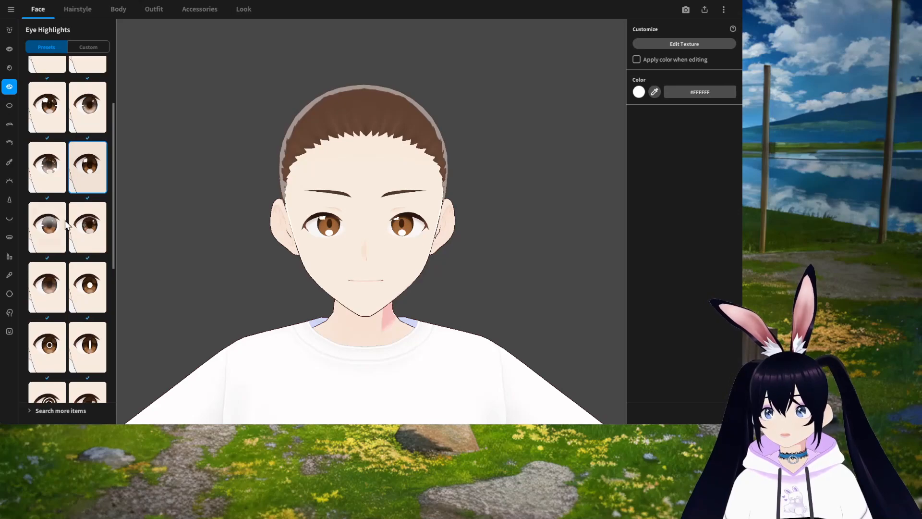
# Step: Try the sclera presets and apply the first one
pyautogui.click(8, 107)
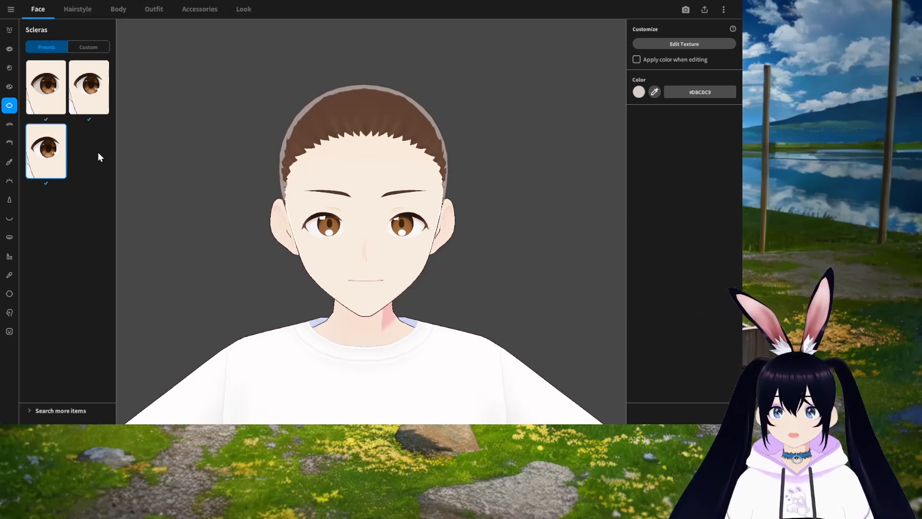
pyautogui.click(53, 96)
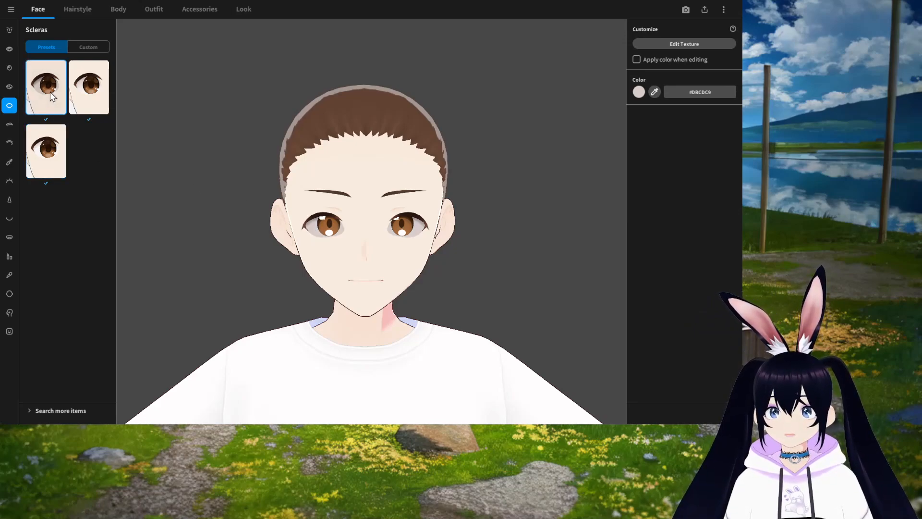
pyautogui.click(51, 150)
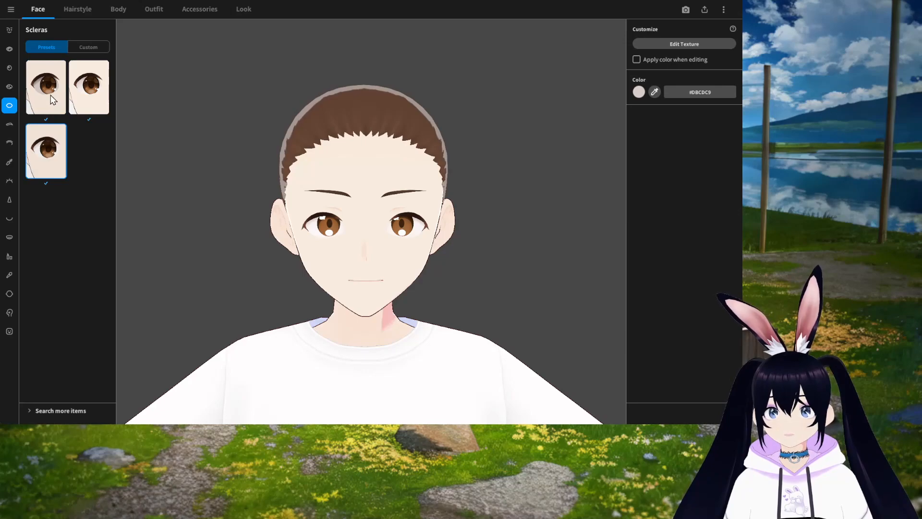
pyautogui.click(50, 99)
# Step: Open the eyebrow presets and apply the one in the second row, second column
pyautogui.click(51, 157)
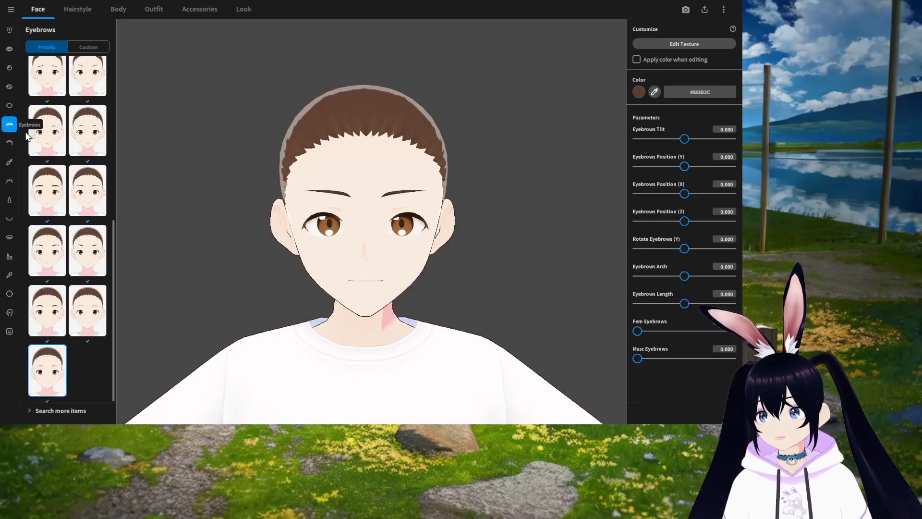
pyautogui.scroll(8, 65, 230)
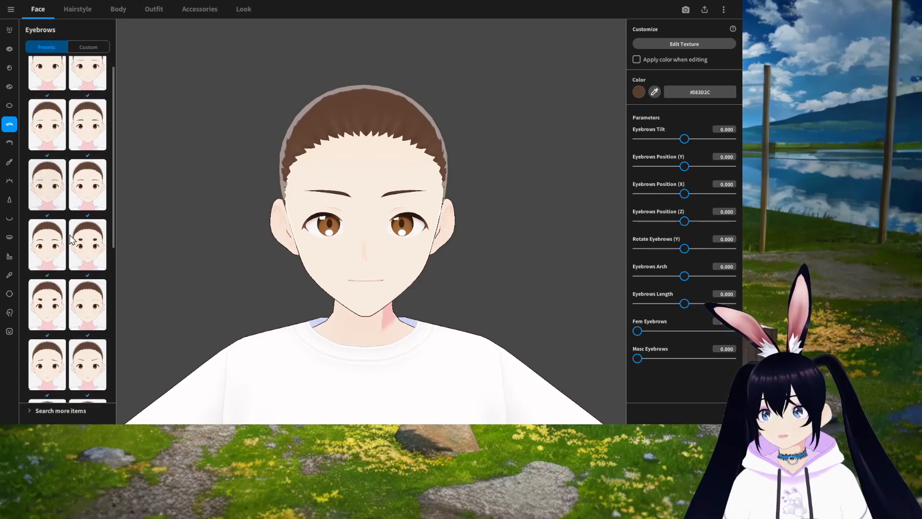
pyautogui.click(53, 192)
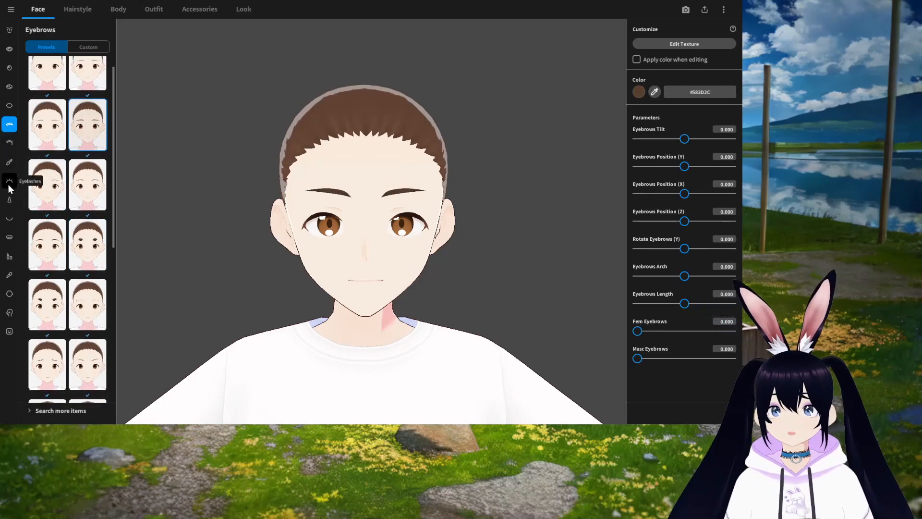
# Step: Open the eyelid presets and apply the top-right eyelid
pyautogui.click(9, 143)
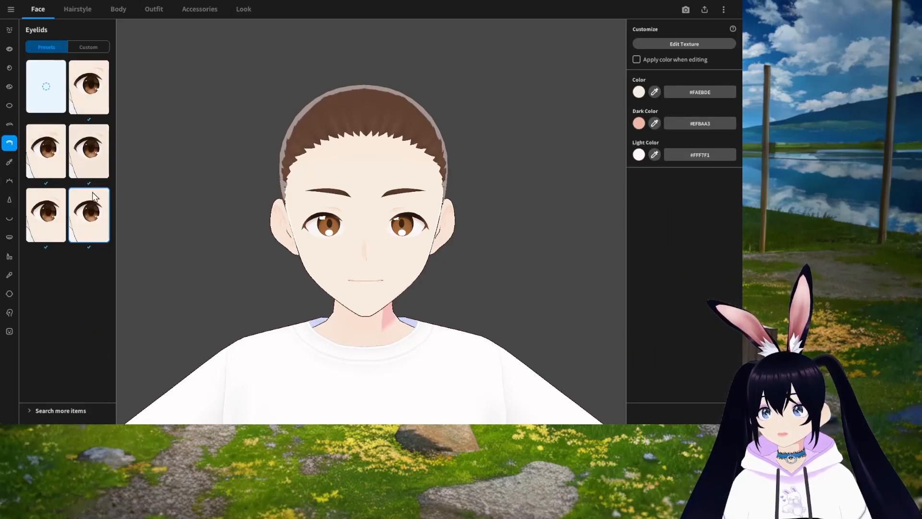
pyautogui.click(54, 160)
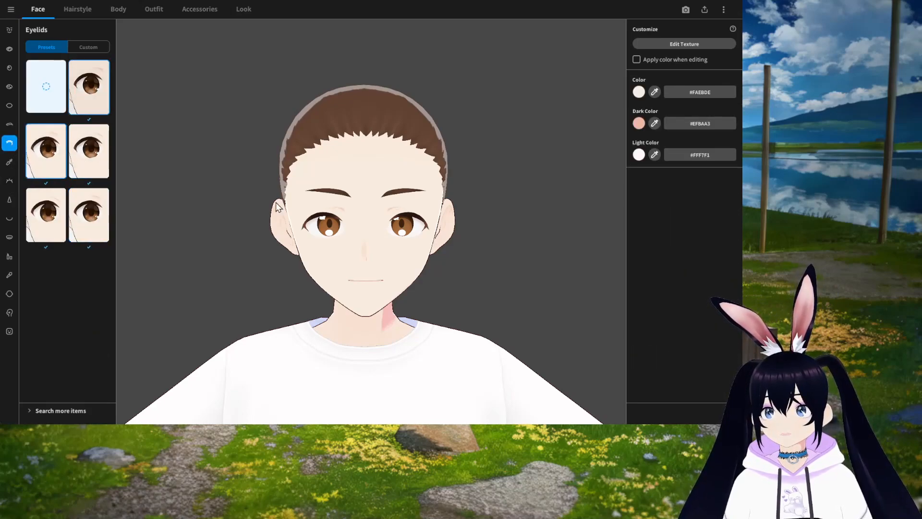
# Step: Browse the eyeliner presets, trying several different eyeliner styles on the eyes
pyautogui.click(10, 162)
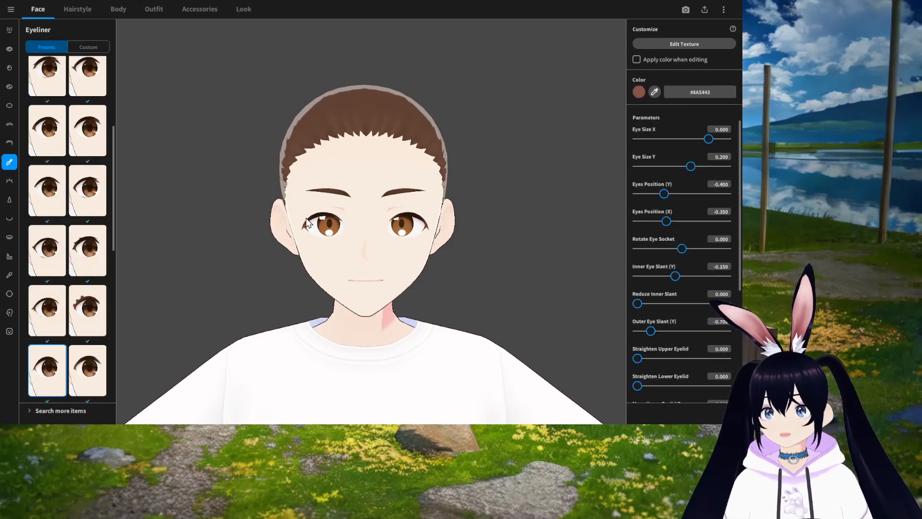
pyautogui.scroll(-1, 84, 296)
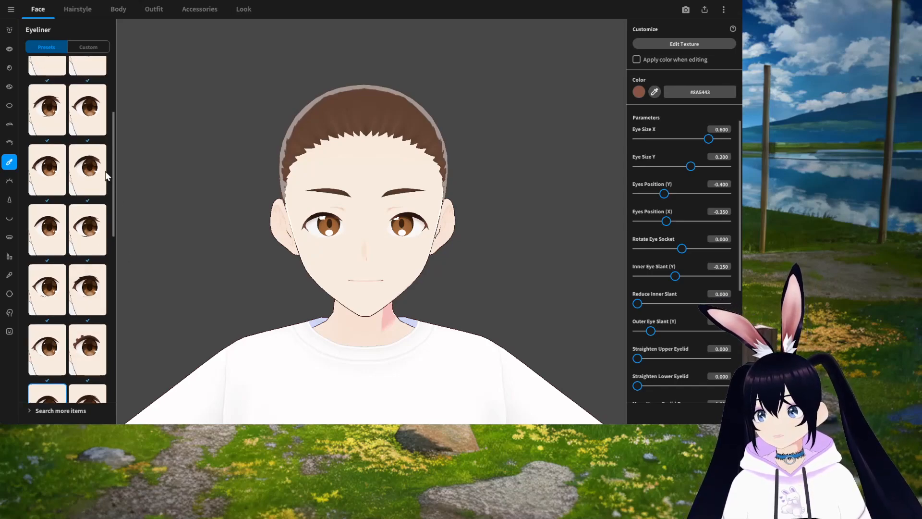
pyautogui.click(92, 178)
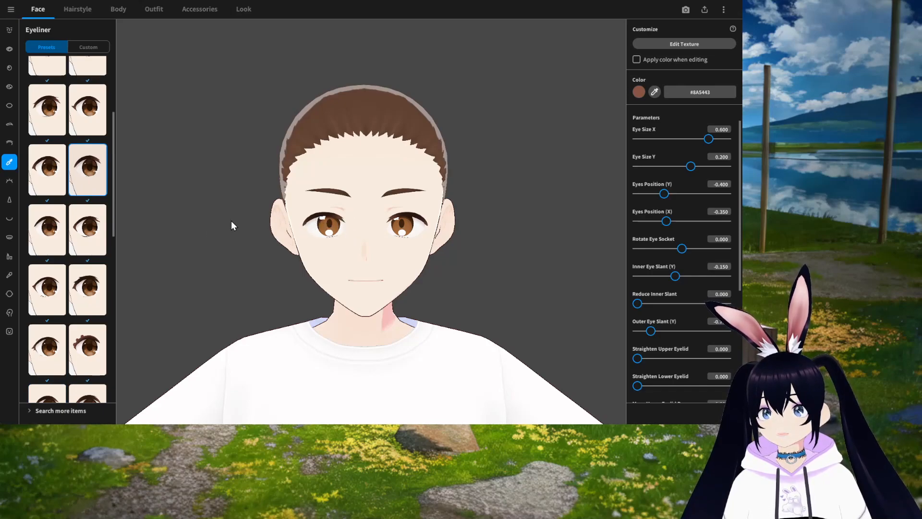
pyautogui.scroll(-4, 83, 275)
pyautogui.click(83, 276)
pyautogui.scroll(-3, 73, 304)
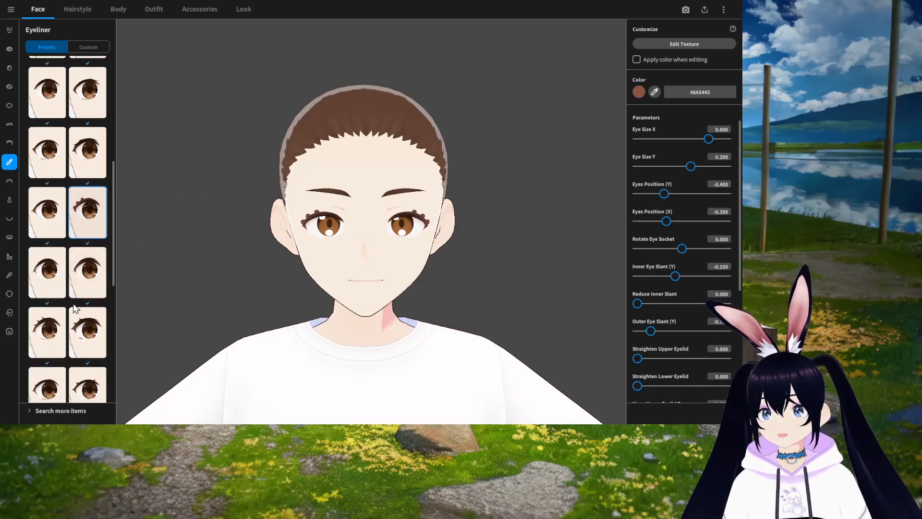
pyautogui.click(47, 332)
pyautogui.scroll(-1, 48, 332)
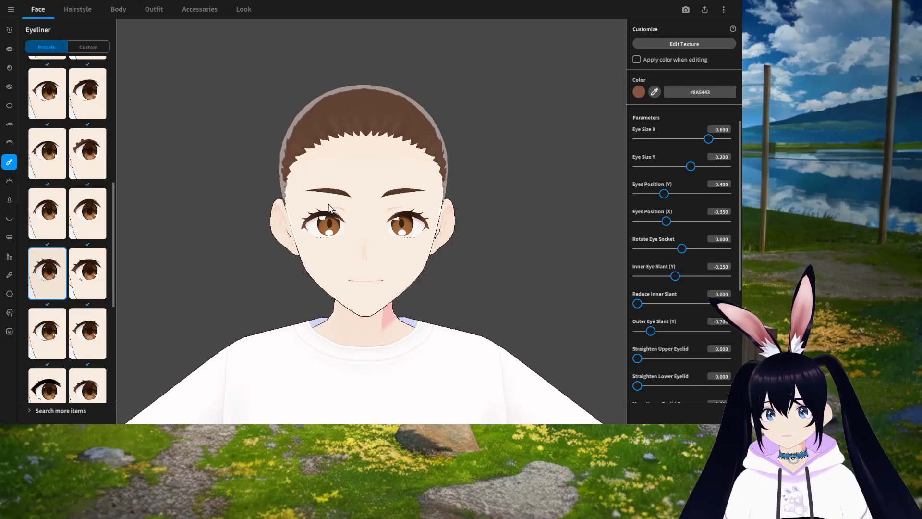
# Step: Open the eyelash presets, try a few, and apply the dense lashes in the last row, right column
pyautogui.click(9, 180)
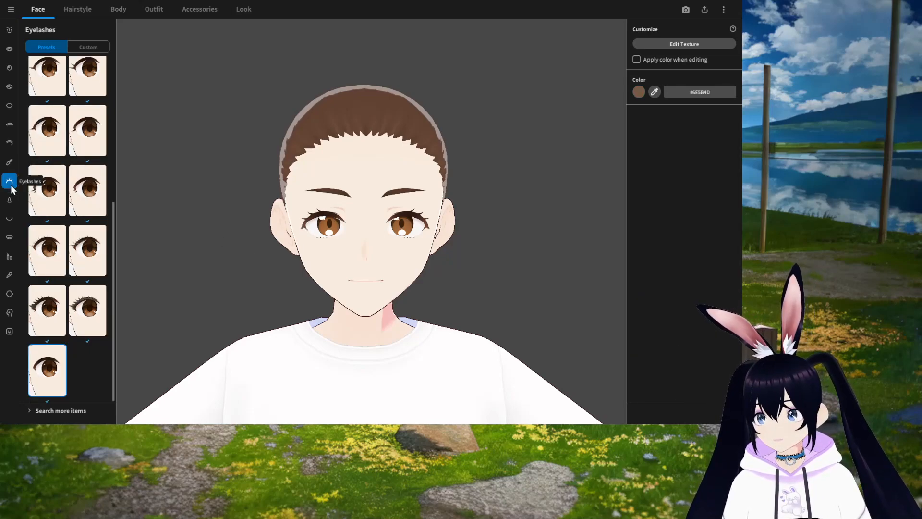
pyautogui.scroll(3, 72, 320)
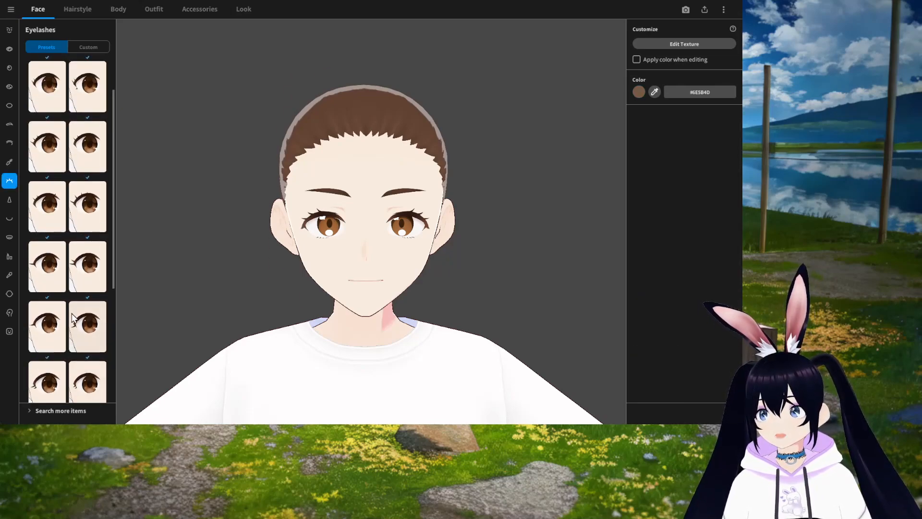
pyautogui.click(90, 269)
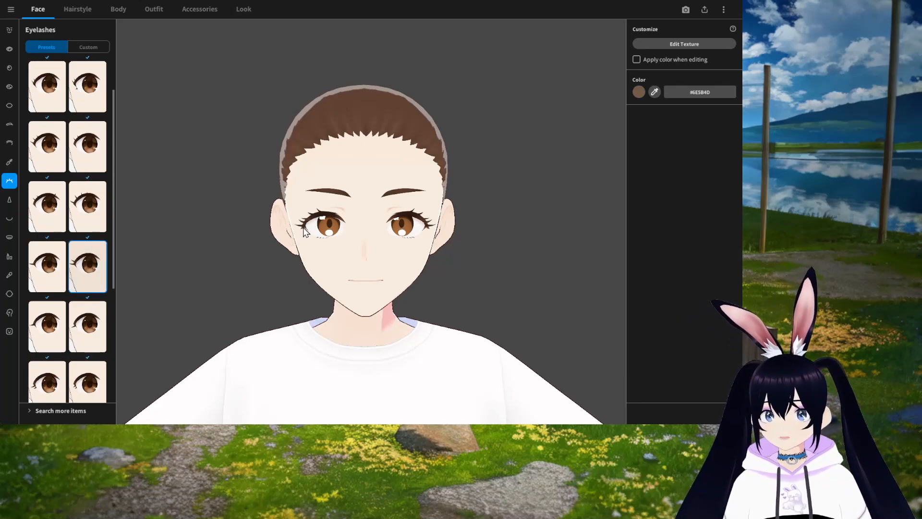
pyautogui.click(49, 267)
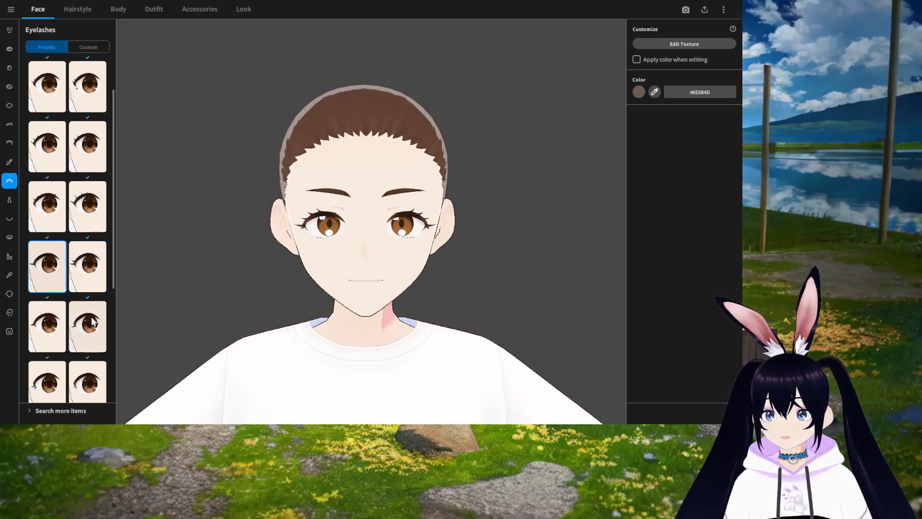
pyautogui.scroll(-1, 49, 359)
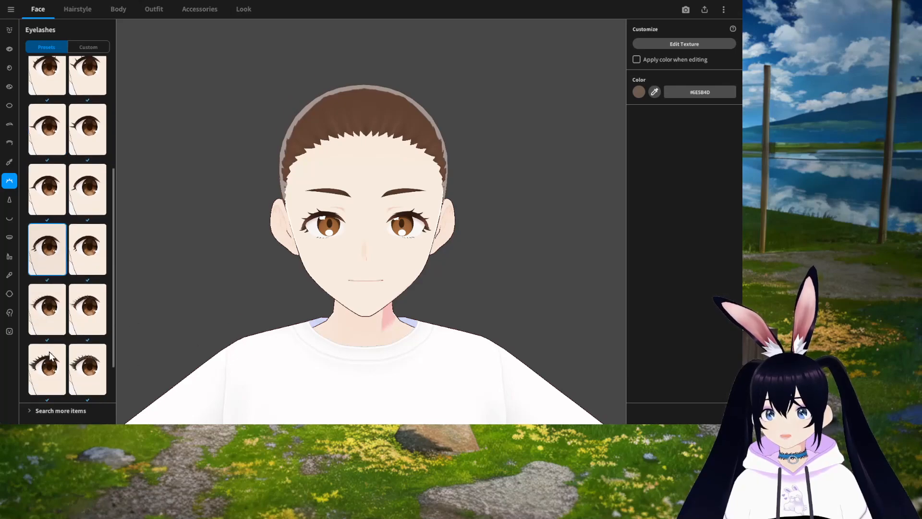
pyautogui.click(88, 368)
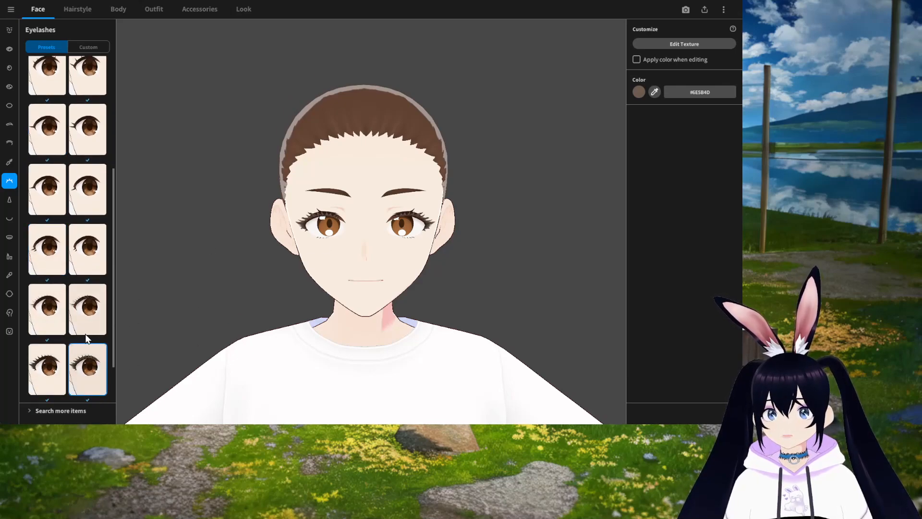
pyautogui.scroll(5, 77, 332)
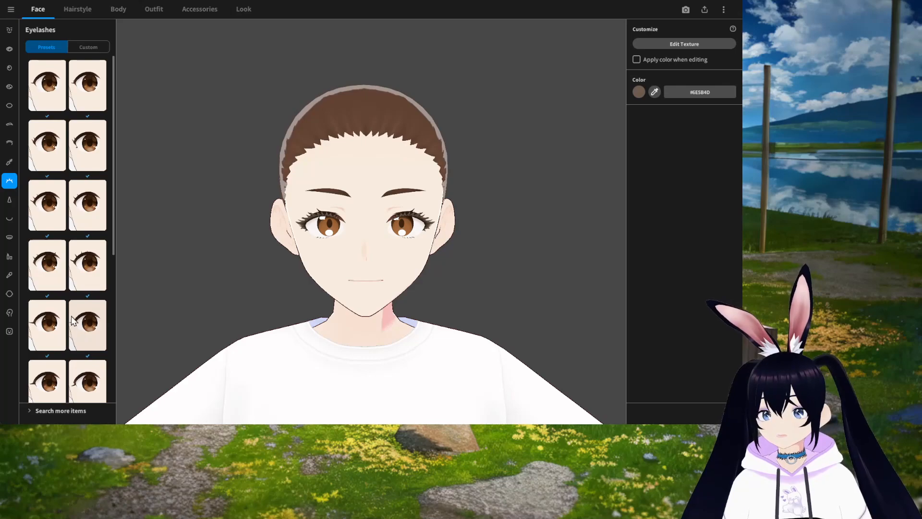
# Step: Return to the eyeliner presets and apply the first eyeliner at the top of the list
pyautogui.click(11, 162)
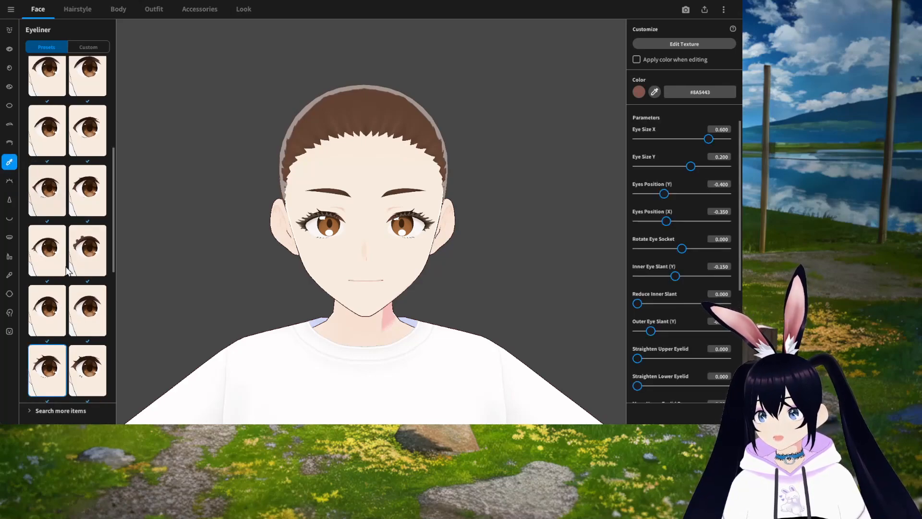
pyautogui.click(50, 94)
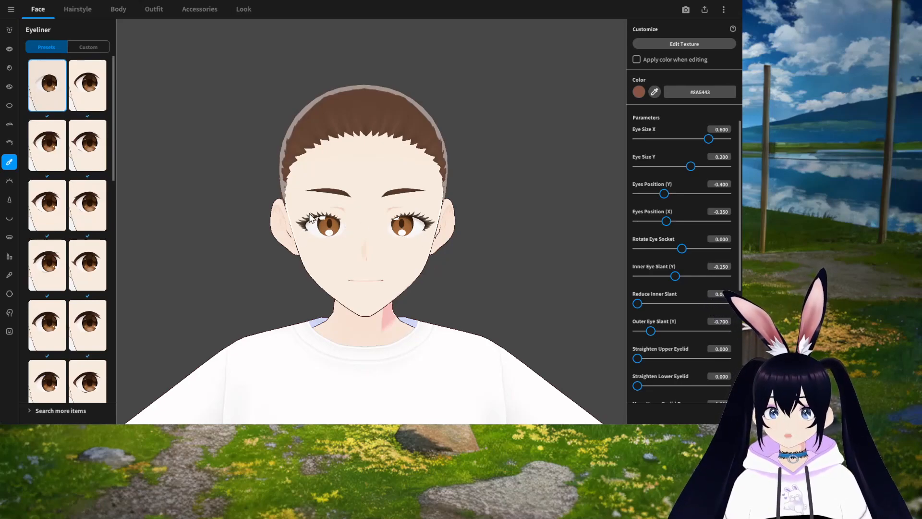
# Step: Open the nose presets and apply the left nose in the third visible row
pyautogui.click(9, 199)
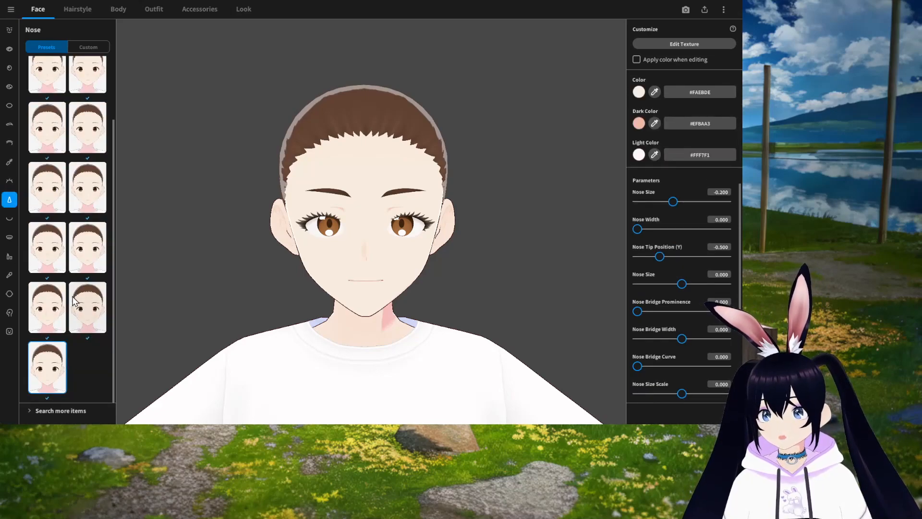
pyautogui.click(88, 190)
pyautogui.click(62, 199)
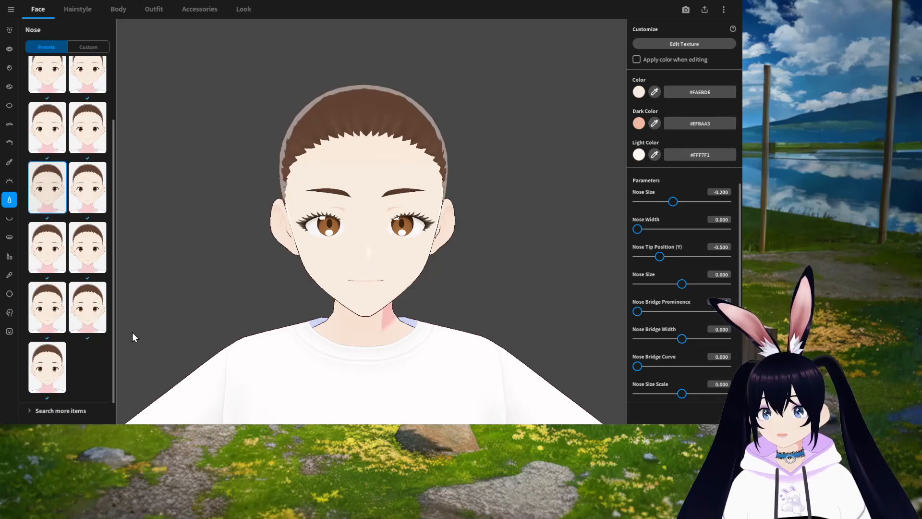
# Step: Open the mouth presets and try several mouth shapes
pyautogui.click(10, 220)
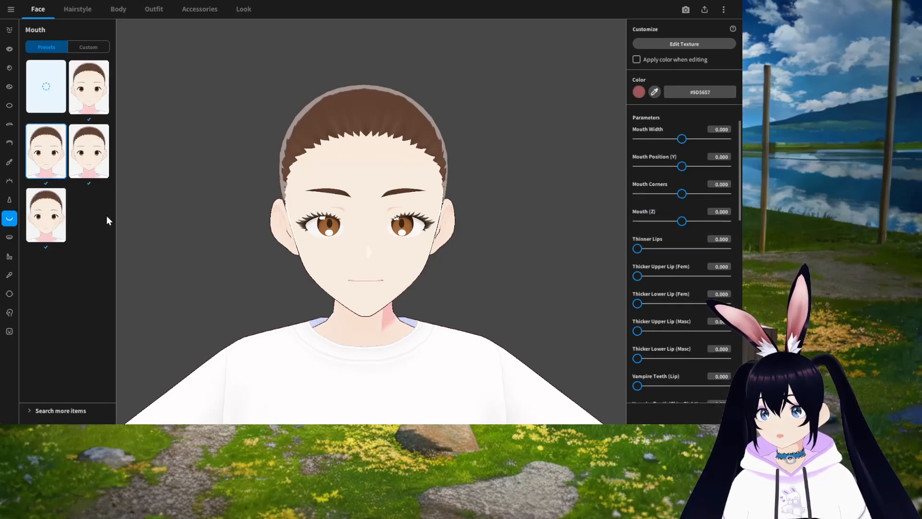
pyautogui.click(89, 152)
pyautogui.click(46, 221)
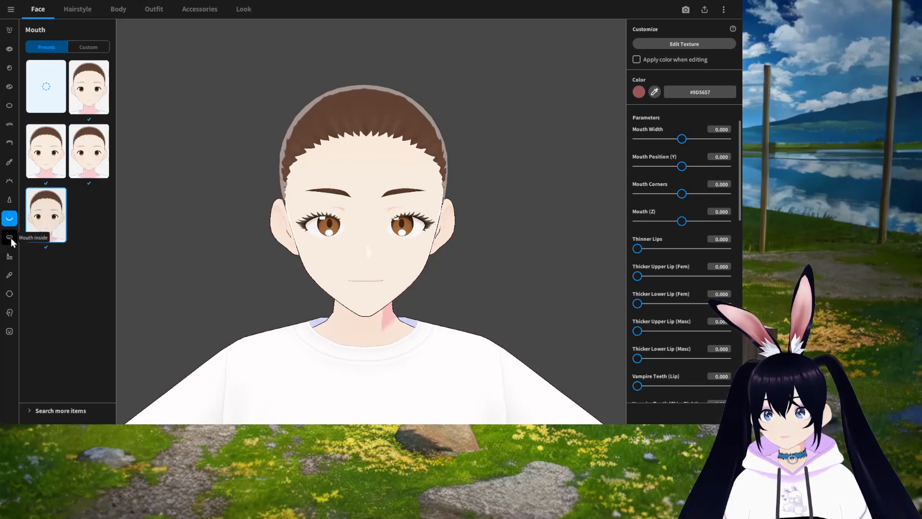
pyautogui.click(80, 166)
pyautogui.click(84, 96)
# Step: Open the mouth inside presets and apply the first one
pyautogui.click(12, 238)
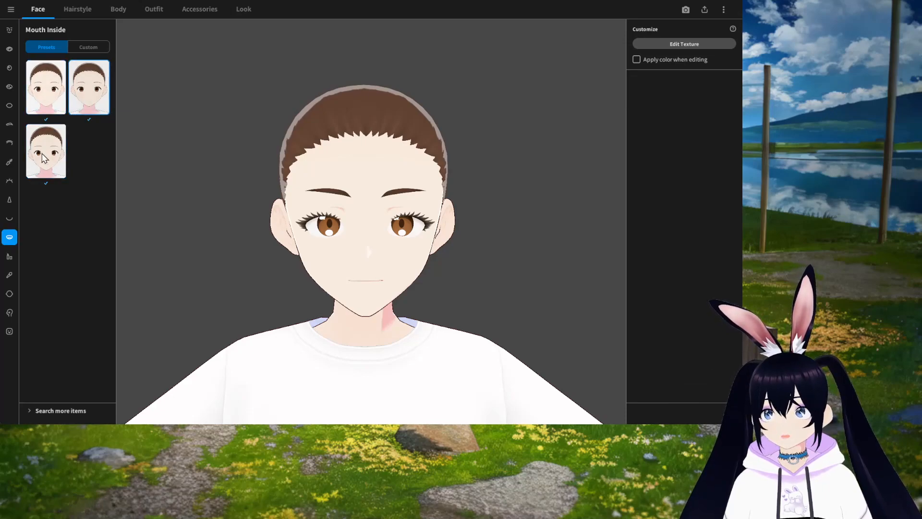
pyautogui.click(46, 100)
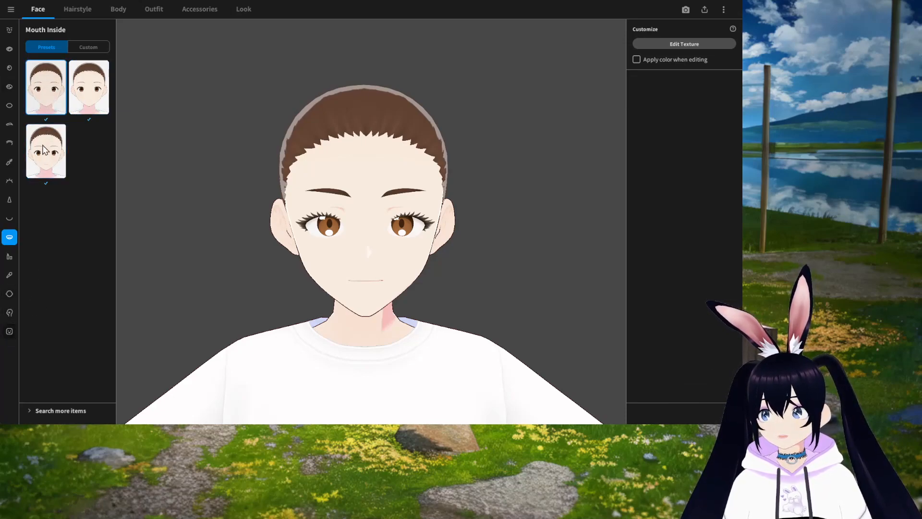
# Step: Try several lip presets and settle on the first, blank lip option
pyautogui.click(9, 258)
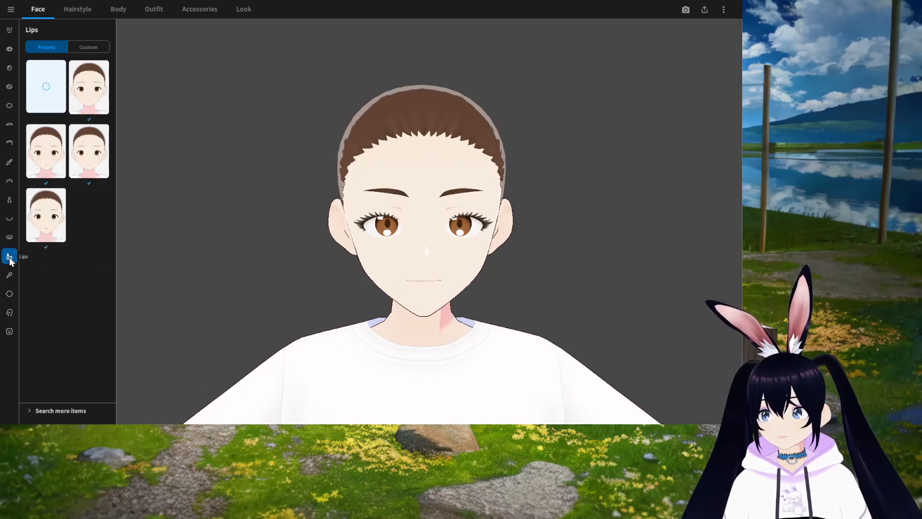
pyautogui.click(46, 215)
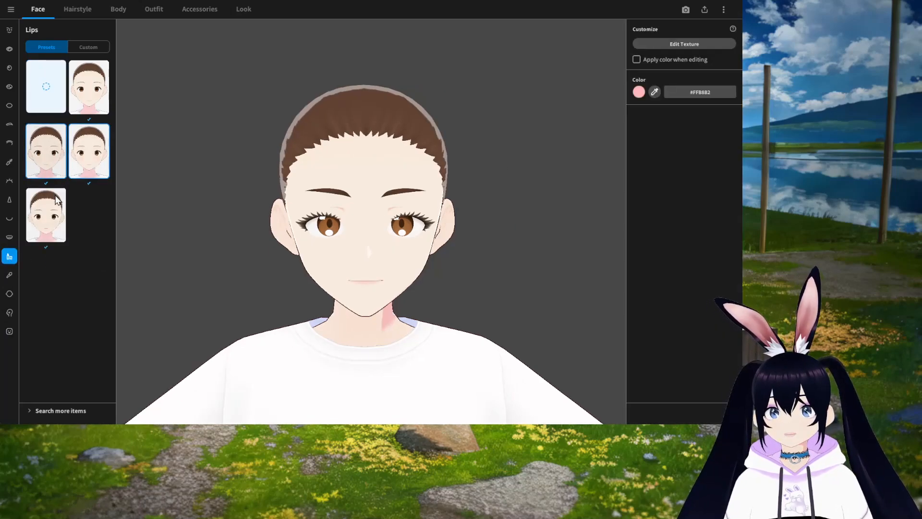
pyautogui.click(82, 103)
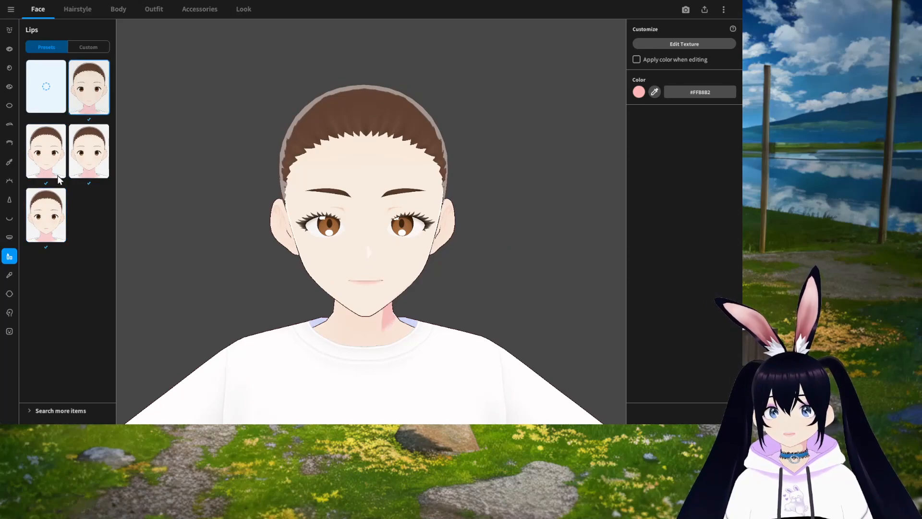
pyautogui.click(52, 96)
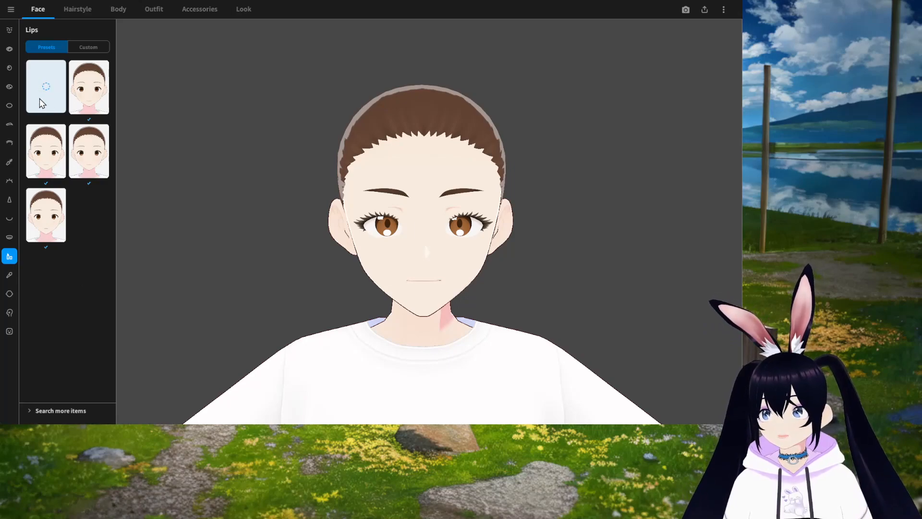
pyautogui.click(56, 164)
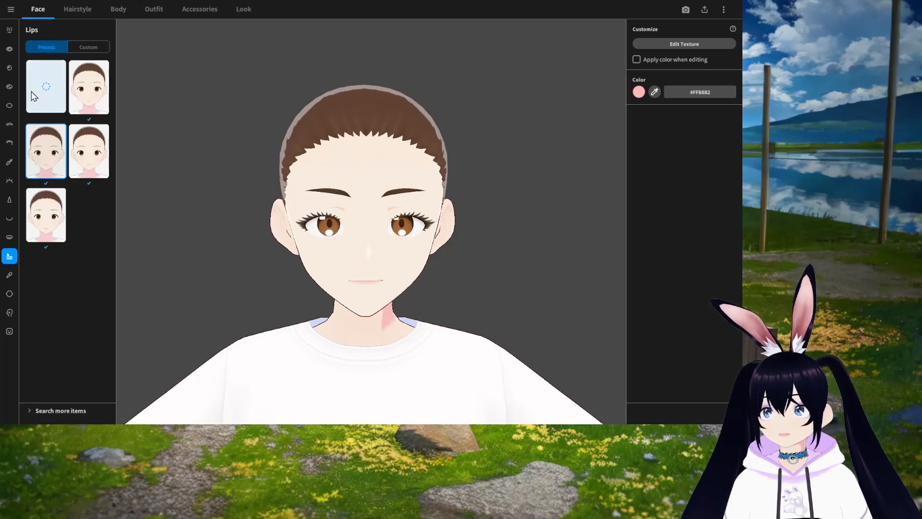
pyautogui.click(48, 92)
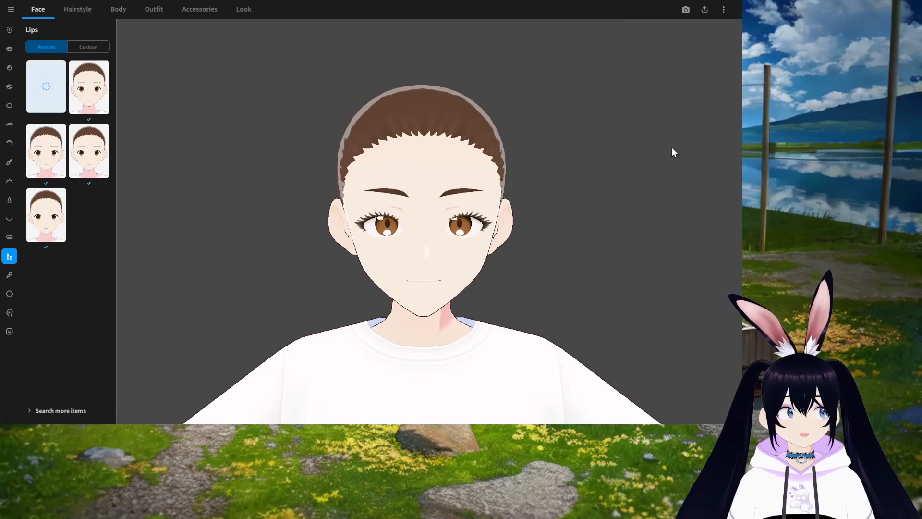
# Step: Try the cheek presets, apply the first blank option, and open the skin settings
pyautogui.click(9, 276)
pyautogui.click(89, 279)
pyautogui.click(60, 105)
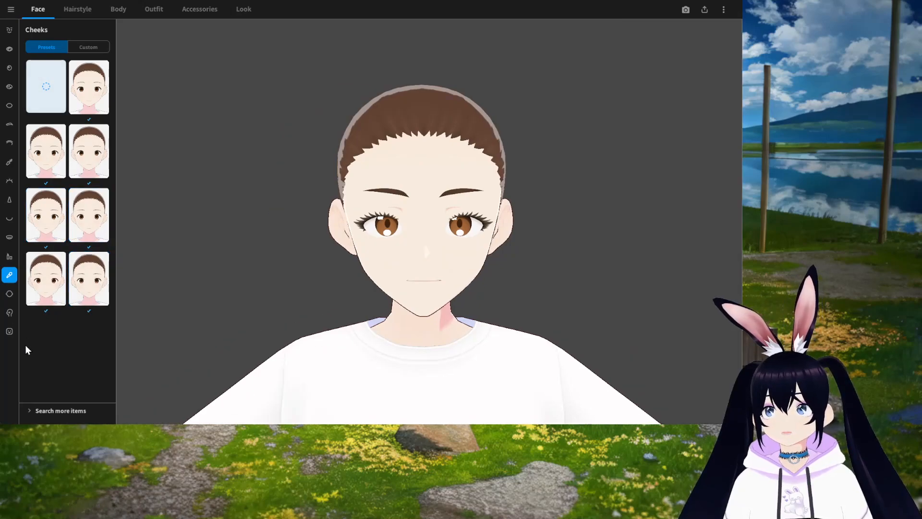
pyautogui.click(10, 294)
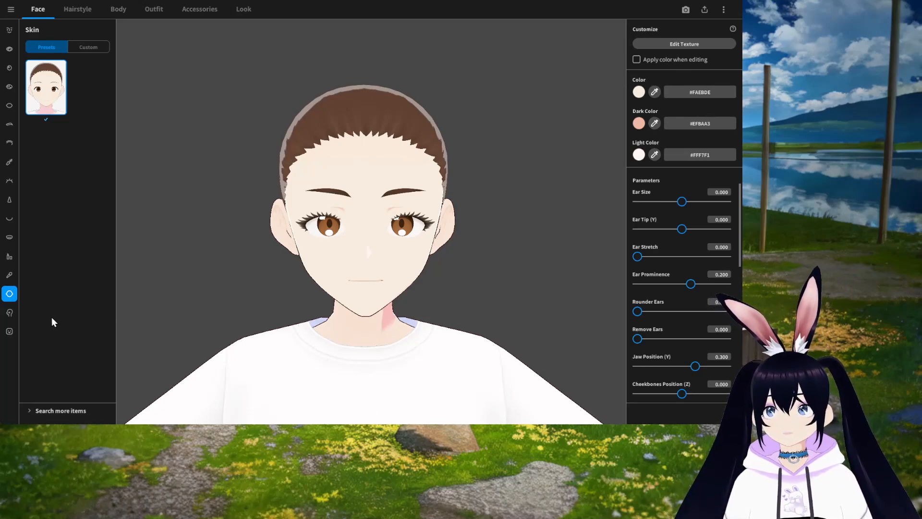
# Step: Browse the face paint presets, trying whiskers and cheek stripes, and apply the bandage on the cheek
pyautogui.click(10, 313)
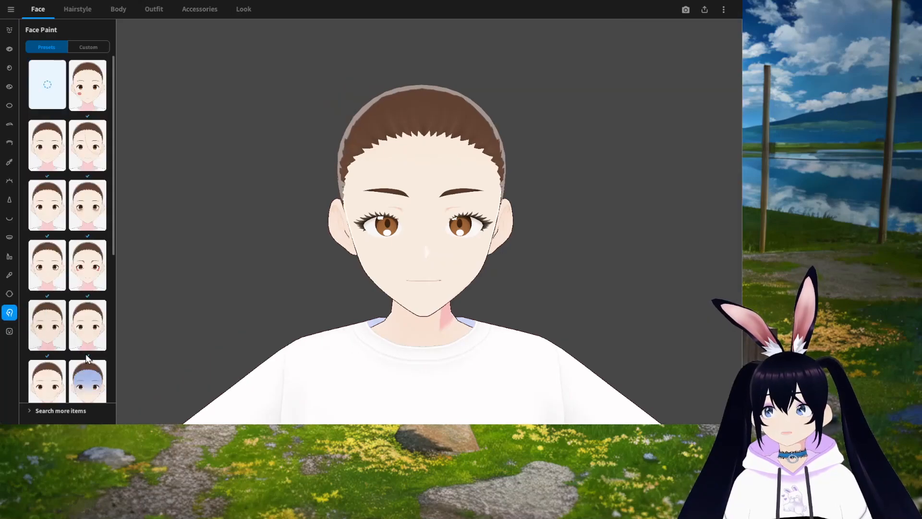
pyautogui.scroll(-2, 80, 353)
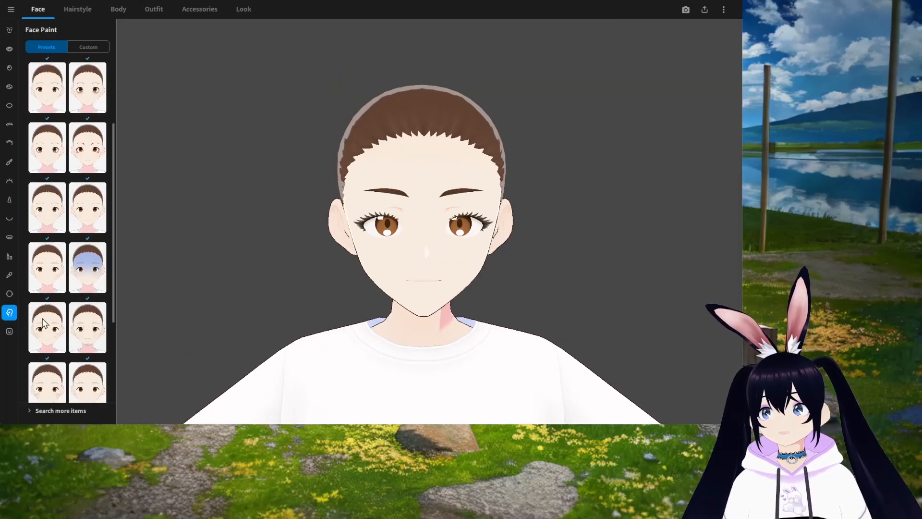
pyautogui.click(89, 270)
pyautogui.click(54, 325)
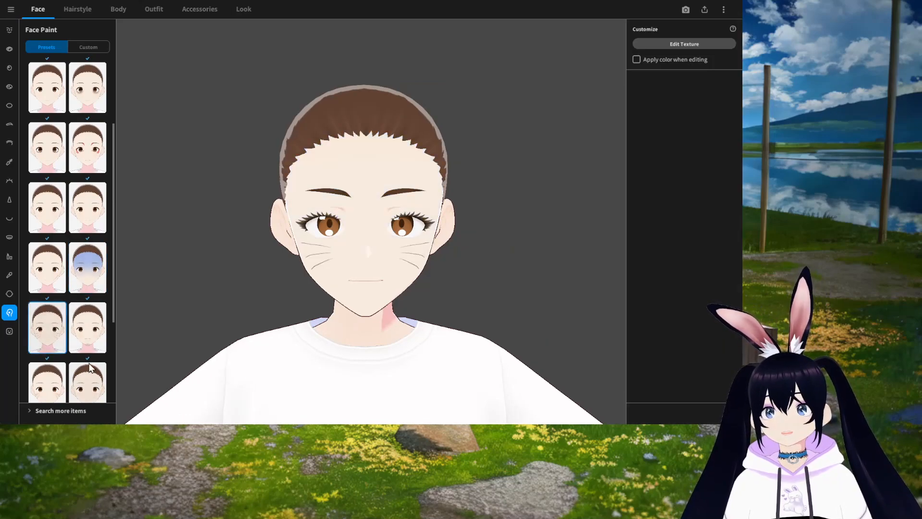
pyautogui.scroll(-2, 53, 326)
pyautogui.click(83, 318)
pyautogui.click(52, 315)
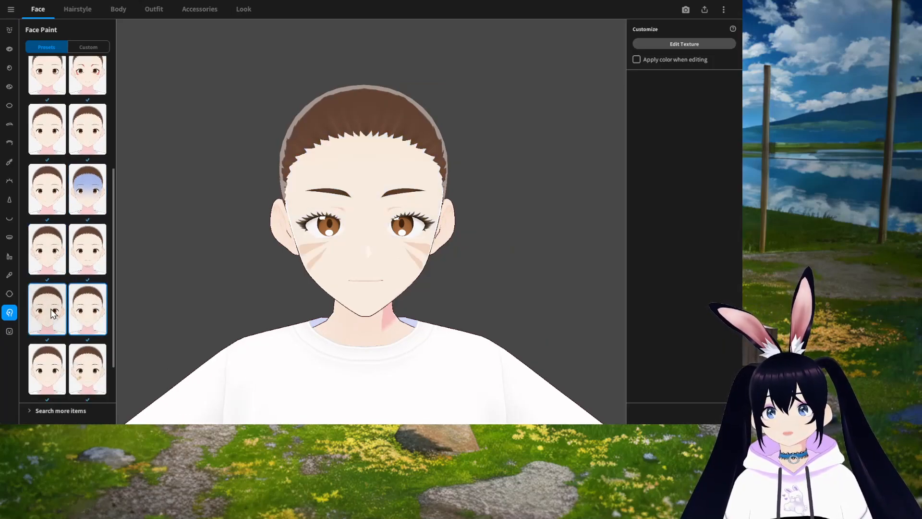
pyautogui.scroll(-1, 92, 358)
pyautogui.click(84, 336)
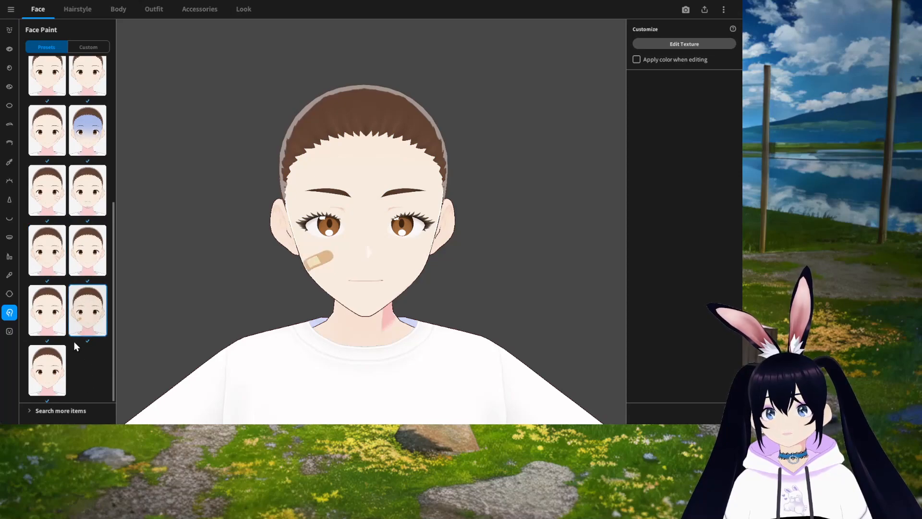
# Step: Open the Expression Editor, select the Smiling expression, and set its Eyes (Fem) Smiling value to about 54
pyautogui.scroll(3, 72, 336)
pyautogui.click(10, 331)
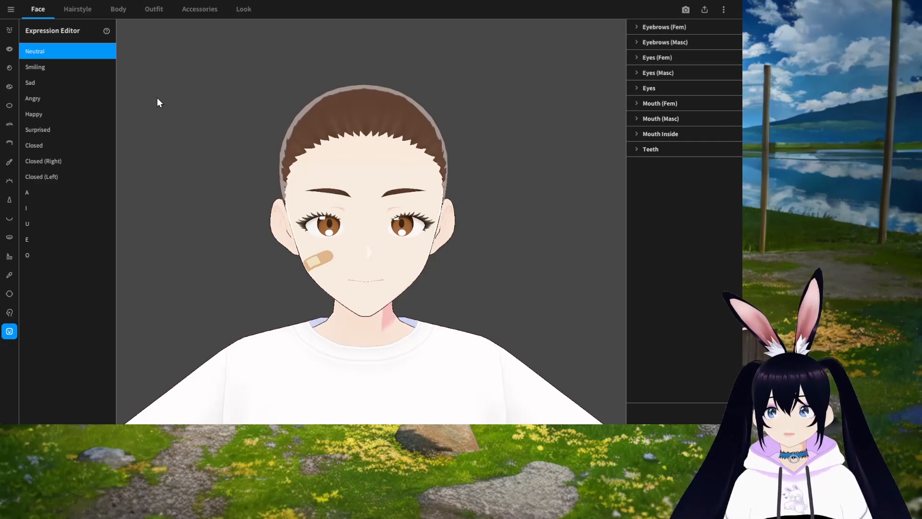
pyautogui.click(44, 67)
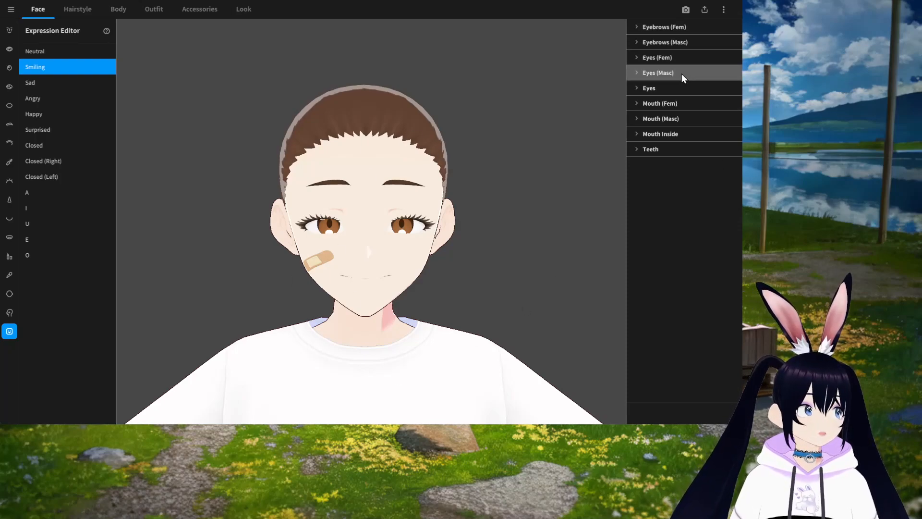
pyautogui.click(668, 56)
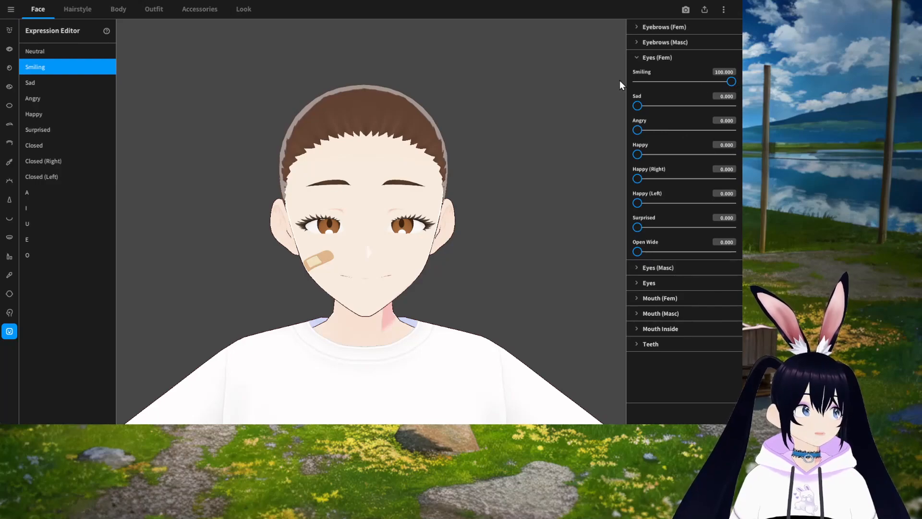
pyautogui.moveTo(731, 82); pyautogui.dragTo(631, 92)
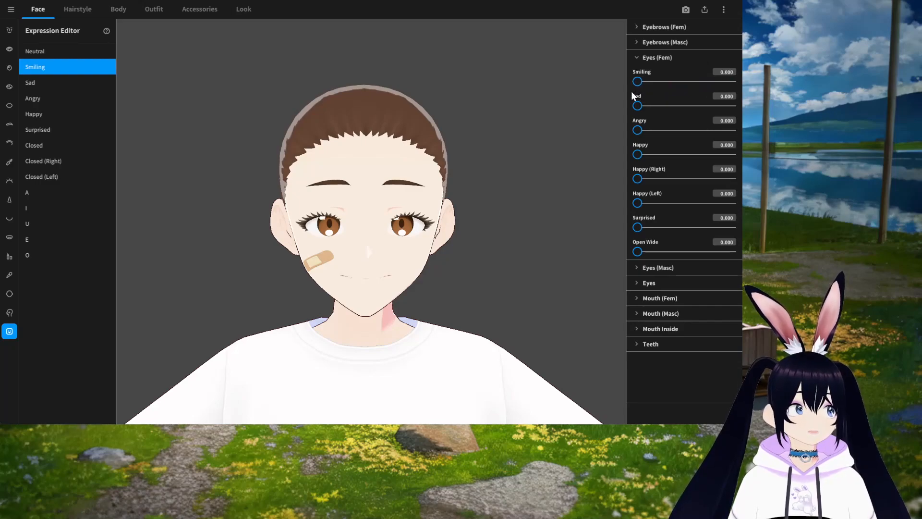
pyautogui.moveTo(631, 91); pyautogui.dragTo(750, 91)
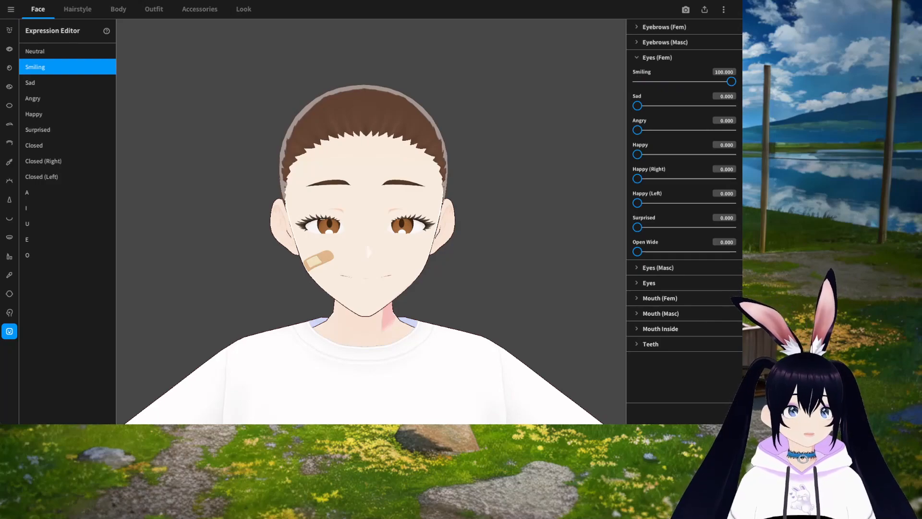
pyautogui.moveTo(731, 83); pyautogui.dragTo(689, 85)
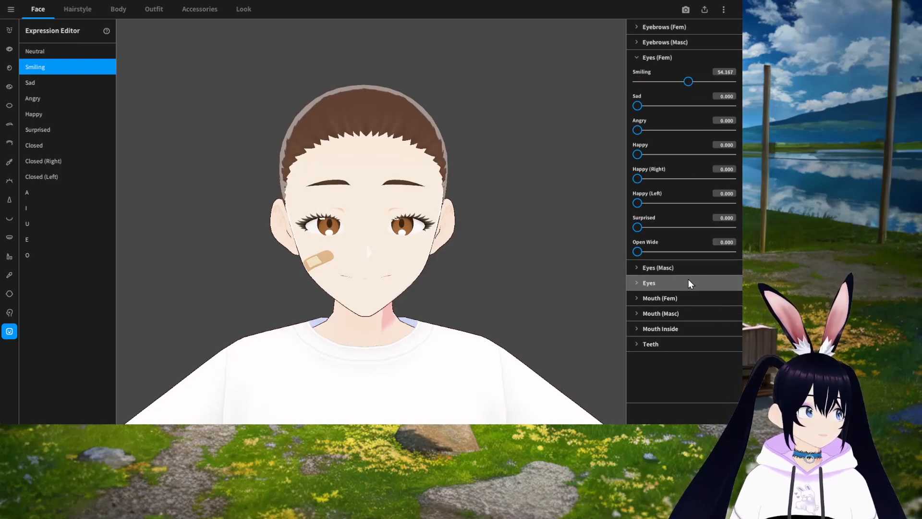
# Step: Set the Smiling expression's Mouth (Fem) Smiling value to about 62.5
pyautogui.click(659, 57)
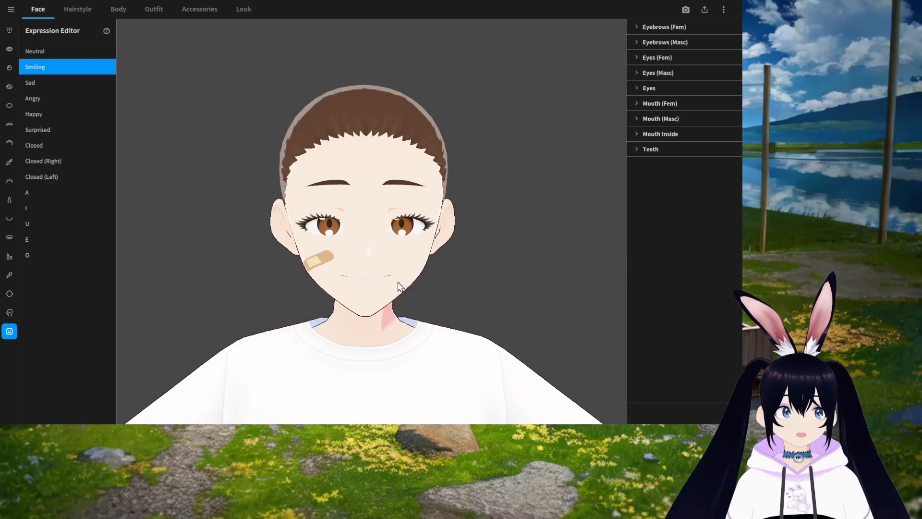
pyautogui.click(675, 107)
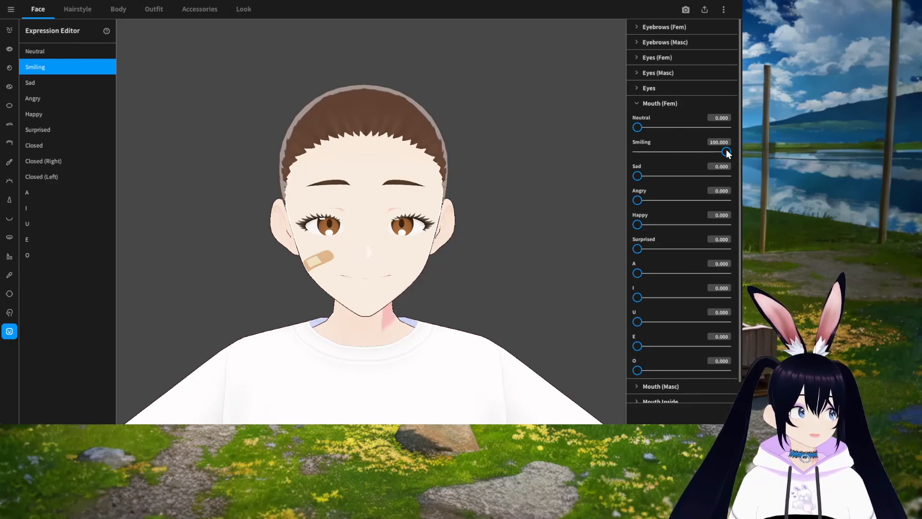
pyautogui.moveTo(725, 151); pyautogui.dragTo(693, 157)
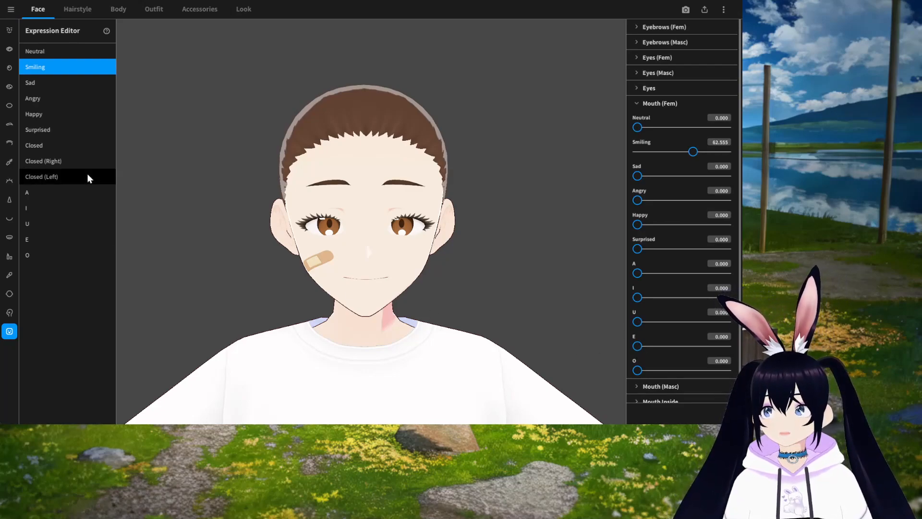
# Step: Select the Happy expression and set its Mouth (Fem) Happy value to about 25.5 and Smiling to about 47.6
pyautogui.click(47, 115)
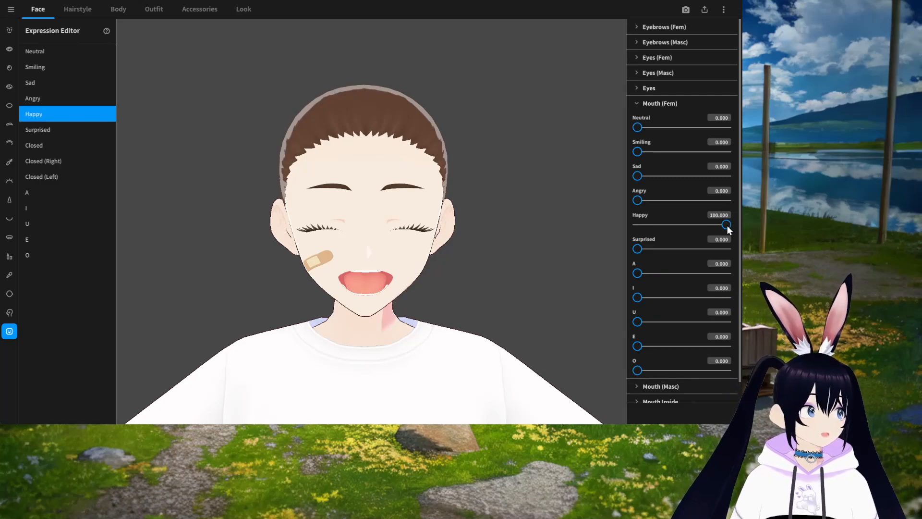
pyautogui.moveTo(728, 224); pyautogui.dragTo(666, 226)
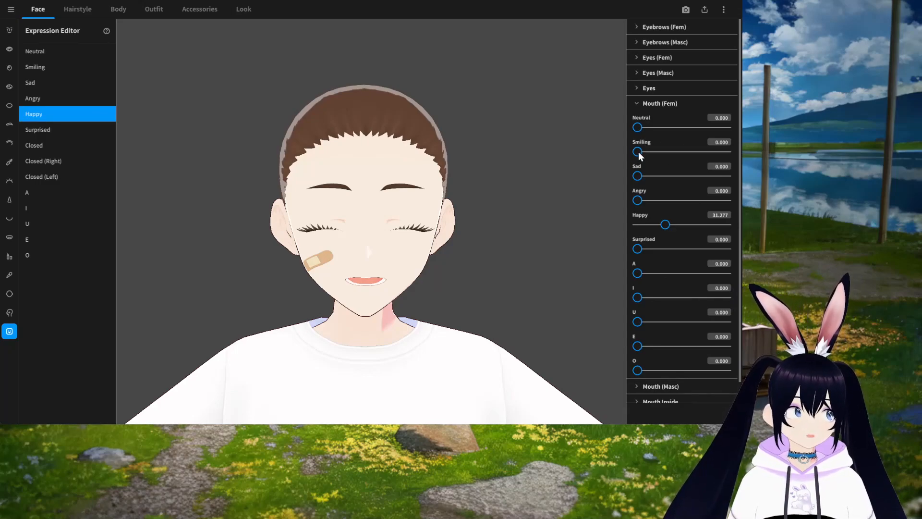
pyautogui.moveTo(637, 152); pyautogui.dragTo(680, 152)
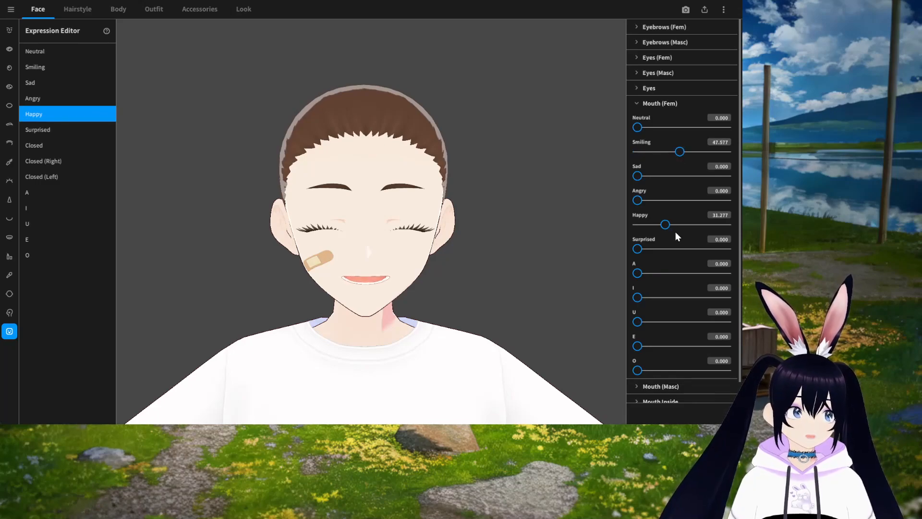
pyautogui.moveTo(667, 228); pyautogui.dragTo(662, 227)
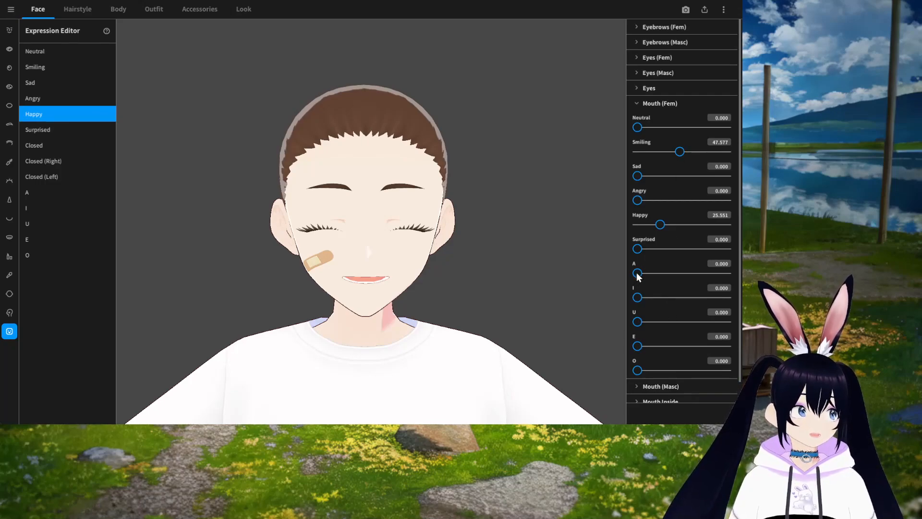
pyautogui.moveTo(637, 298)
pyautogui.mouseDown()
pyautogui.moveTo(660, 300)
pyautogui.moveTo(632, 300)
pyautogui.mouseUp()
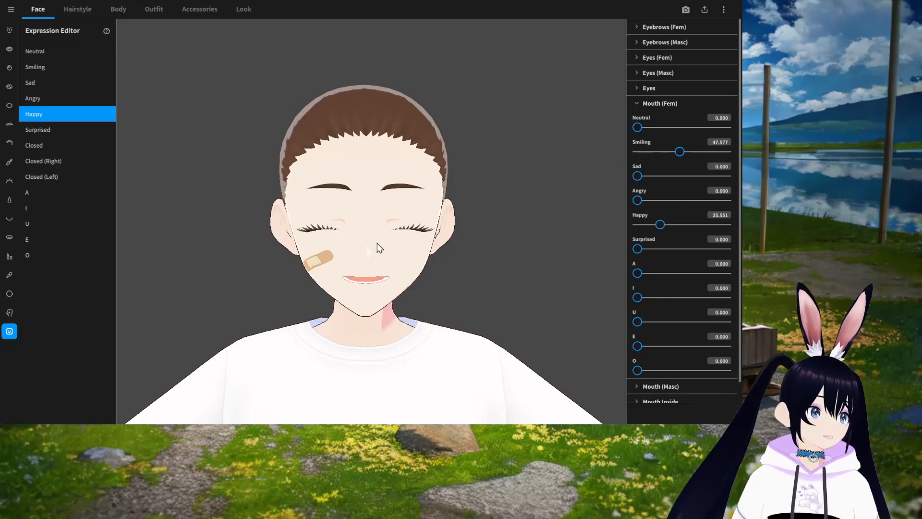
# Step: Set the Happy expression's Eyes (Fem) Happy value to about 77 and return to the Neutral expression
pyautogui.click(666, 104)
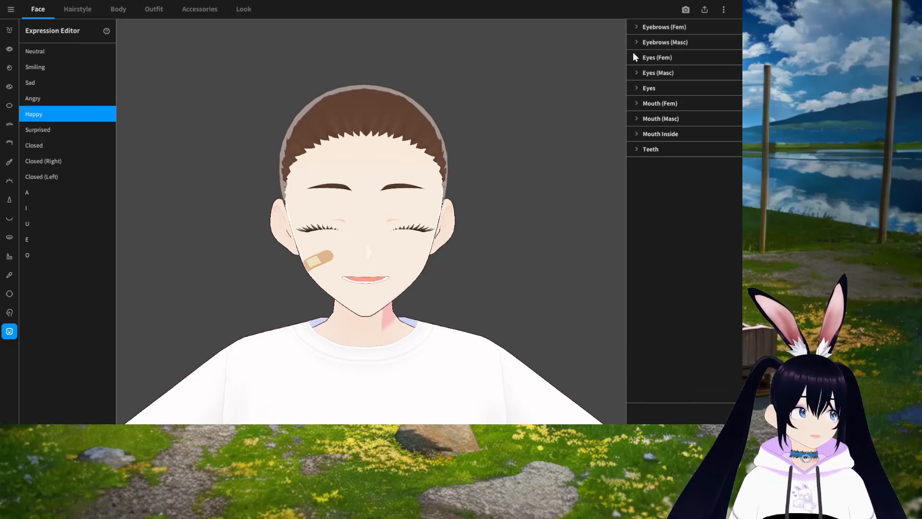
pyautogui.click(666, 57)
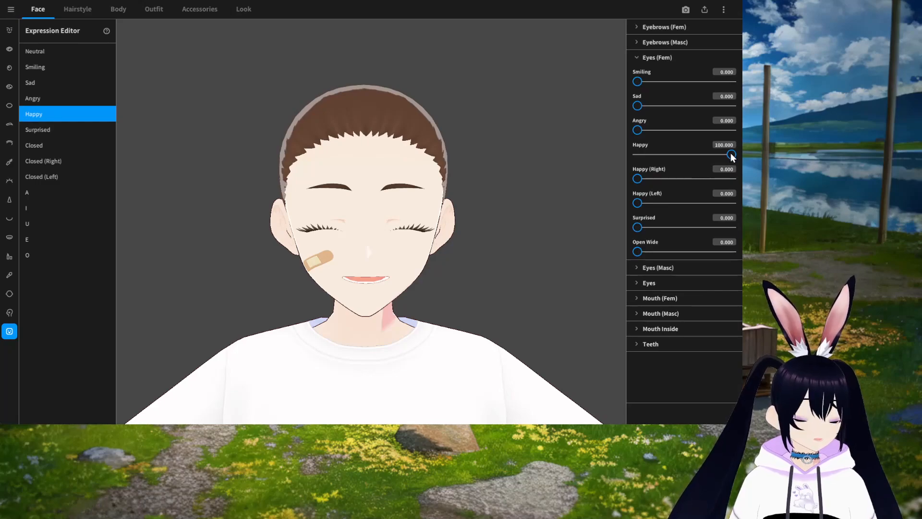
pyautogui.moveTo(733, 154); pyautogui.dragTo(711, 155)
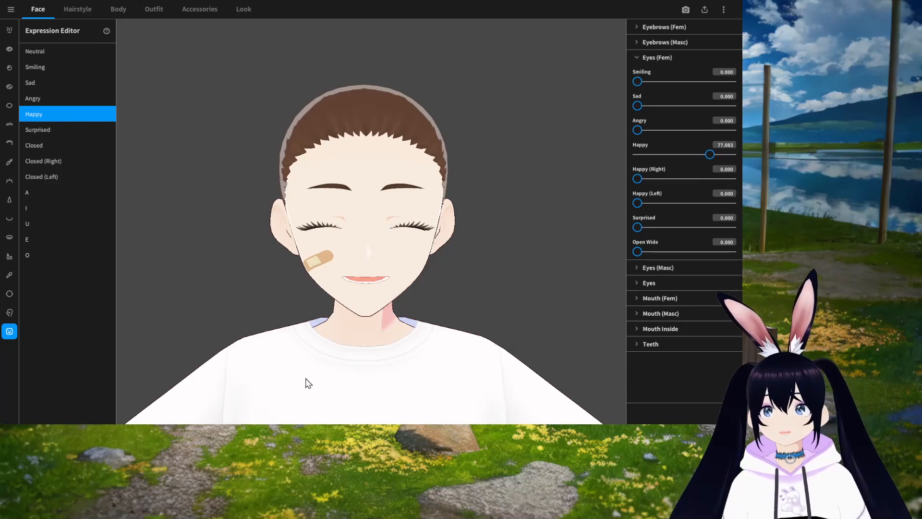
pyautogui.click(36, 51)
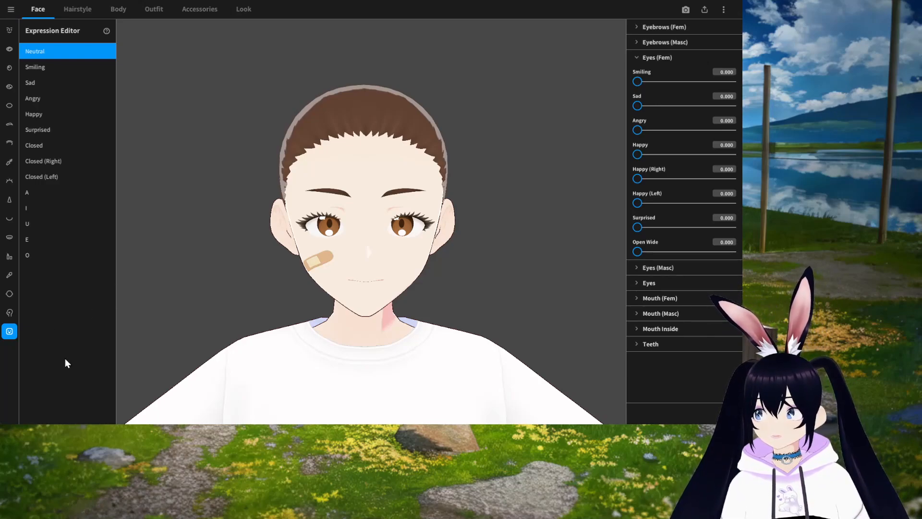
# Step: Open the custom purple eye makeup face paint in the Texture Editor, focusing on the eye area
pyautogui.click(9, 313)
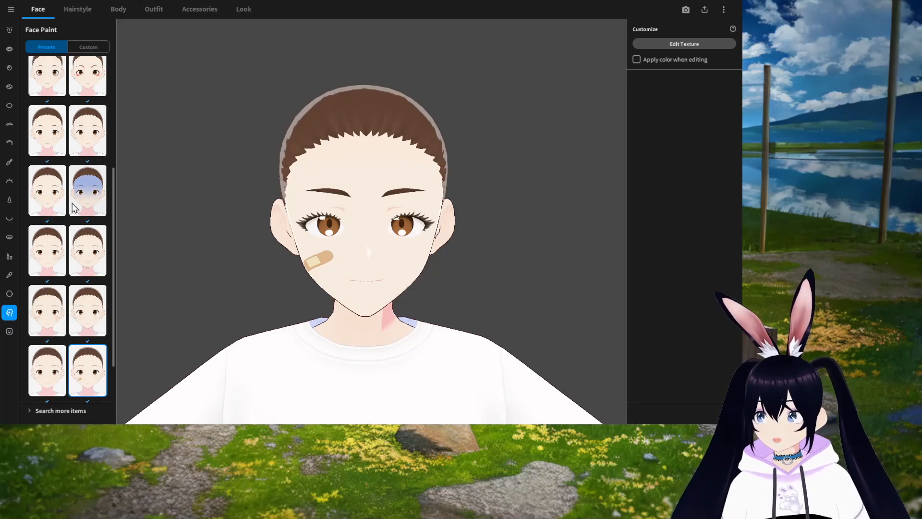
pyautogui.click(85, 50)
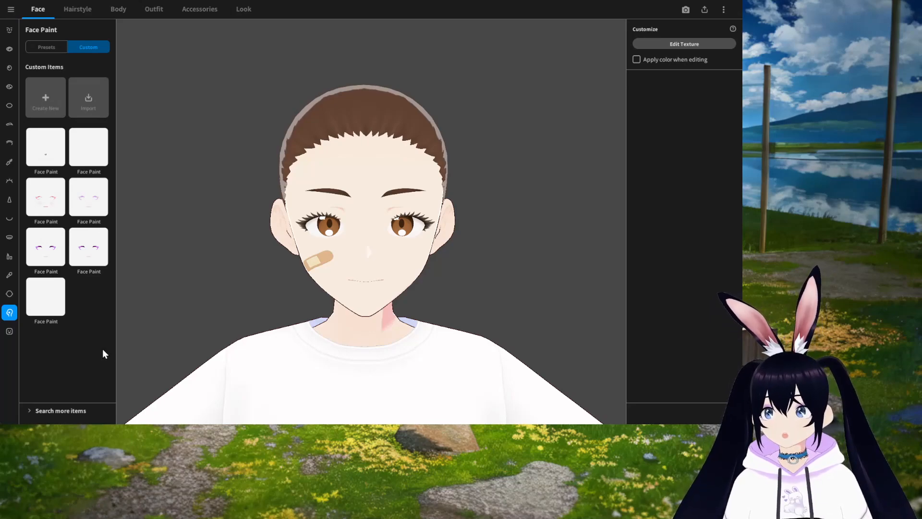
pyautogui.click(90, 258)
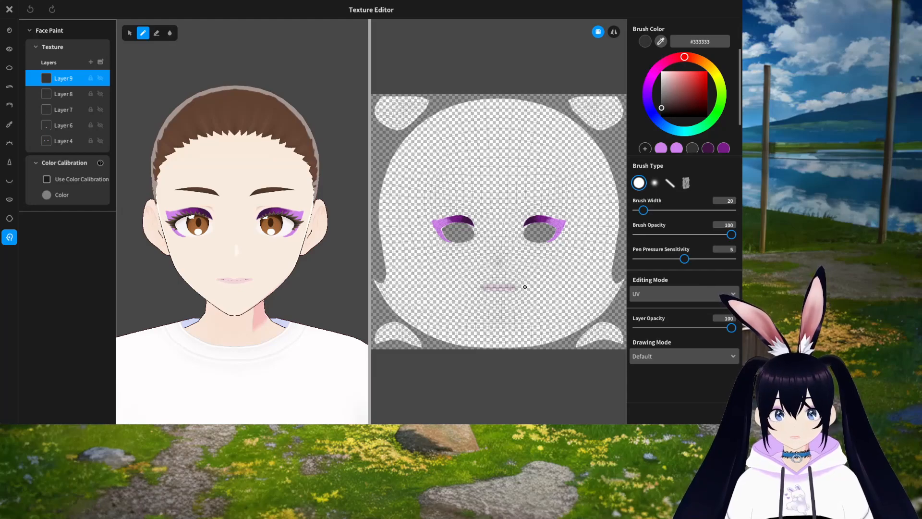
pyautogui.scroll(4, 524, 286)
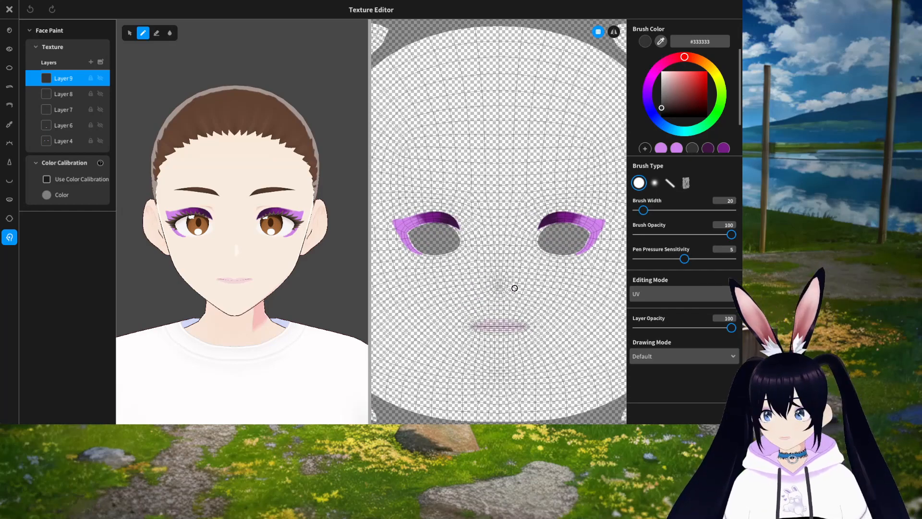
pyautogui.scroll(5, 515, 288)
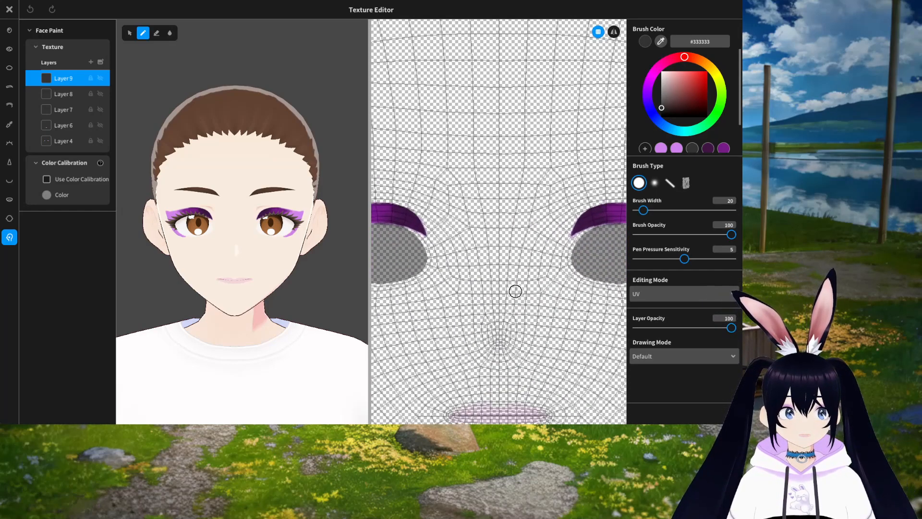
pyautogui.scroll(3, 514, 291)
pyautogui.moveTo(472, 281); pyautogui.dragTo(618, 278, button='middle')
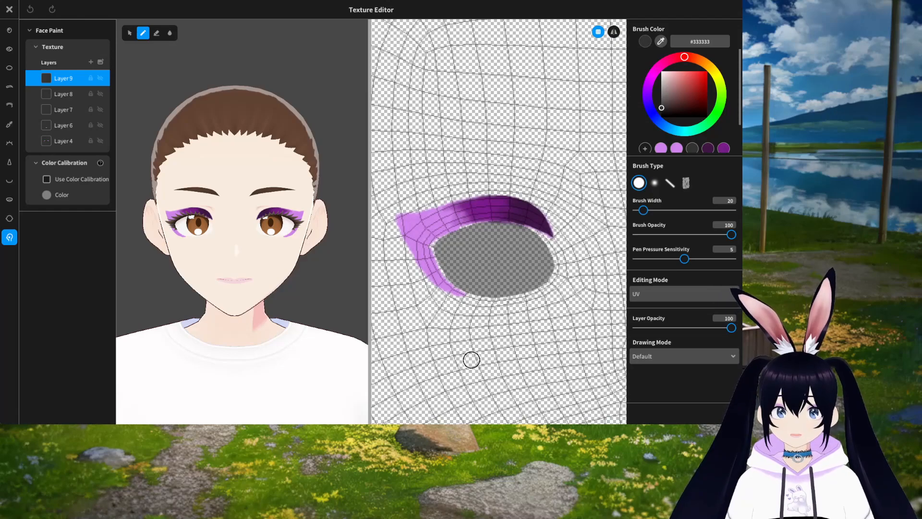
pyautogui.moveTo(445, 346)
pyautogui.mouseDown(button='middle')
pyautogui.moveTo(517, 370)
pyautogui.moveTo(548, 306)
pyautogui.moveTo(438, 280)
pyautogui.moveTo(446, 333)
pyautogui.moveTo(483, 361)
pyautogui.mouseUp(button='middle')
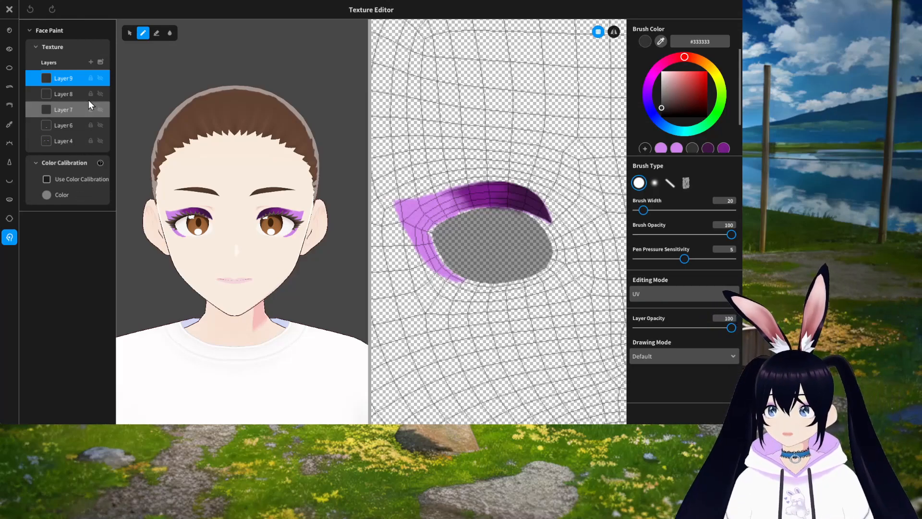
# Step: Rename Layer 4 to Base
pyautogui.click(66, 142)
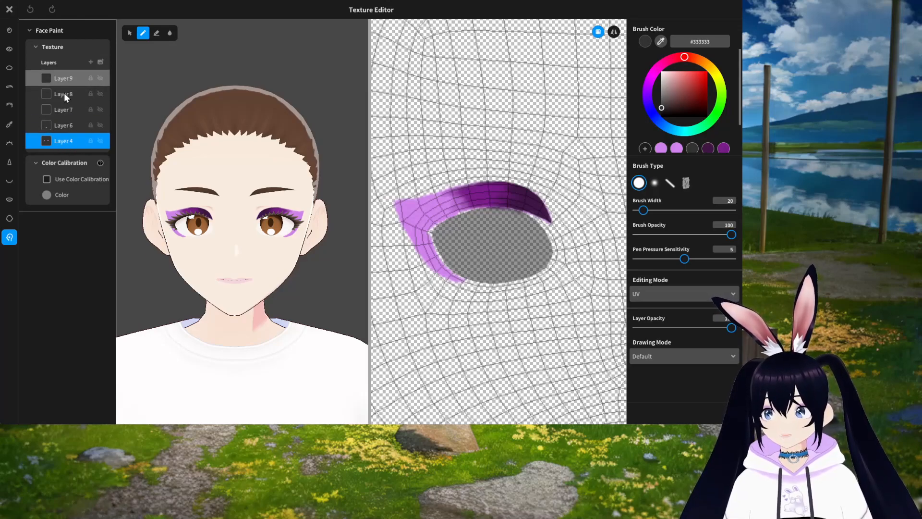
pyautogui.rightClick(65, 141)
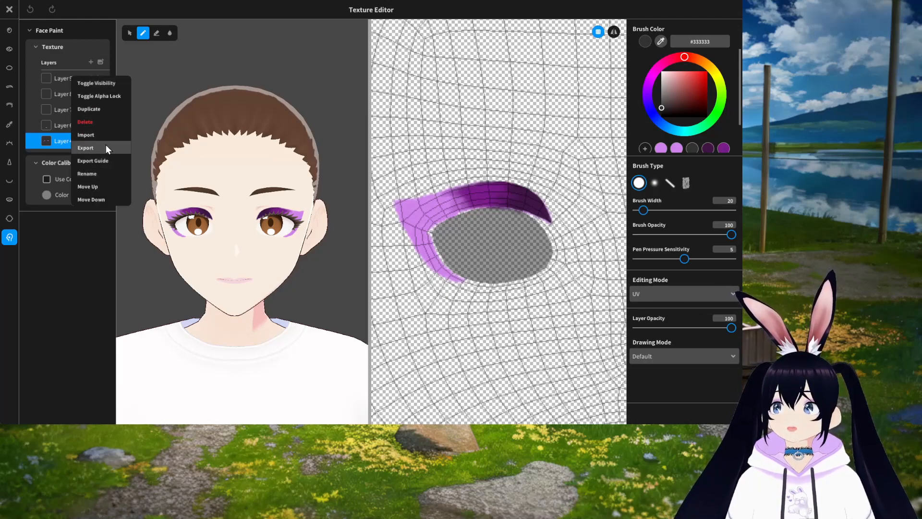
pyautogui.click(93, 175)
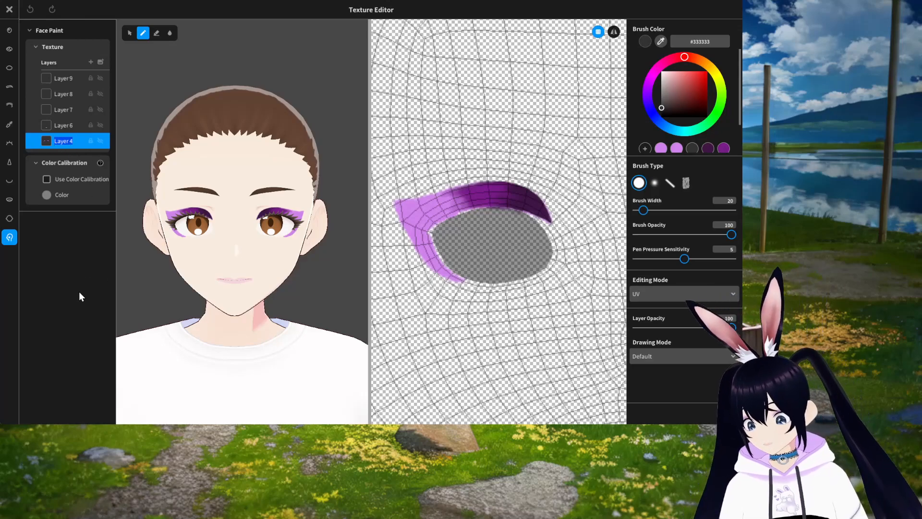
pyautogui.write('Base')
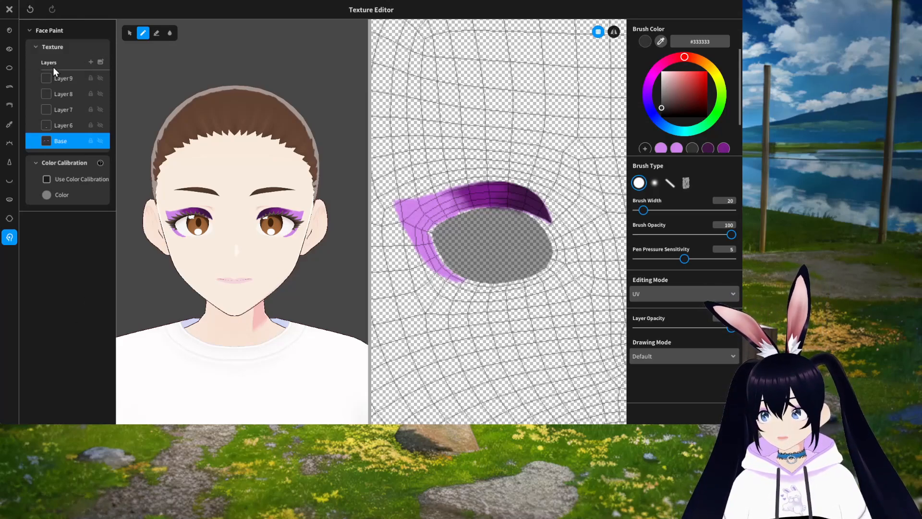
# Step: Add a test layer, draw and erase black strokes over the eye, and delete the layer
pyautogui.click(91, 62)
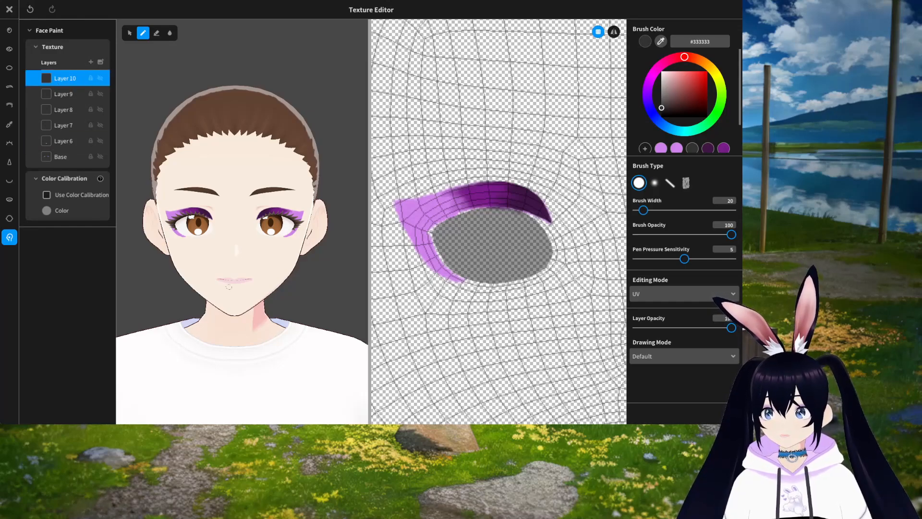
pyautogui.moveTo(488, 312); pyautogui.dragTo(473, 319, button='right')
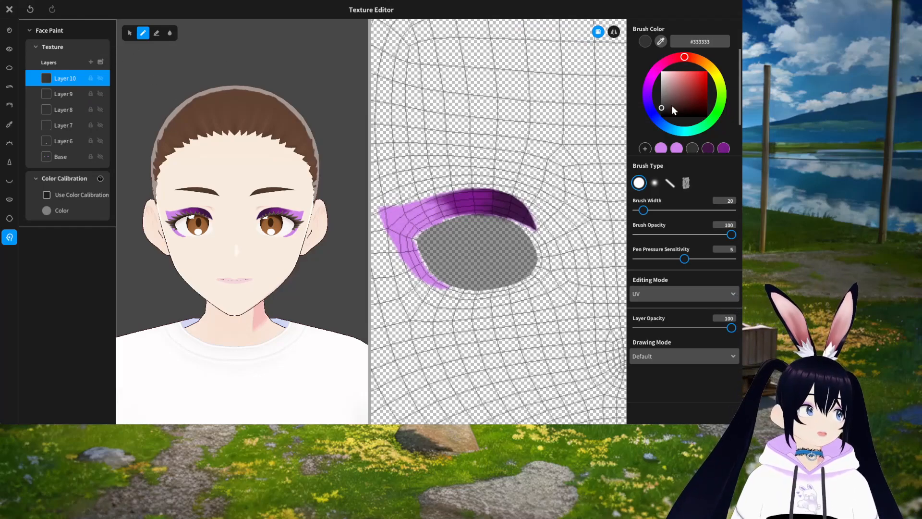
pyautogui.click(464, 163)
pyautogui.moveTo(462, 171)
pyautogui.mouseDown()
pyautogui.moveTo(453, 266)
pyautogui.moveTo(414, 236)
pyautogui.moveTo(417, 168)
pyautogui.mouseUp()
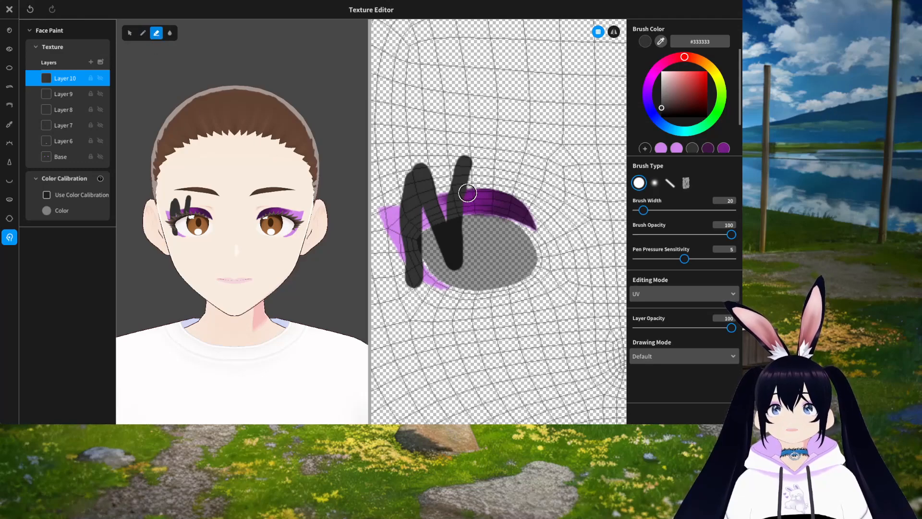
pyautogui.moveTo(449, 164)
pyautogui.mouseDown()
pyautogui.moveTo(478, 169)
pyautogui.moveTo(419, 195)
pyautogui.moveTo(413, 233)
pyautogui.moveTo(456, 235)
pyautogui.moveTo(467, 252)
pyautogui.moveTo(411, 262)
pyautogui.moveTo(459, 251)
pyautogui.moveTo(435, 206)
pyautogui.moveTo(469, 203)
pyautogui.mouseUp()
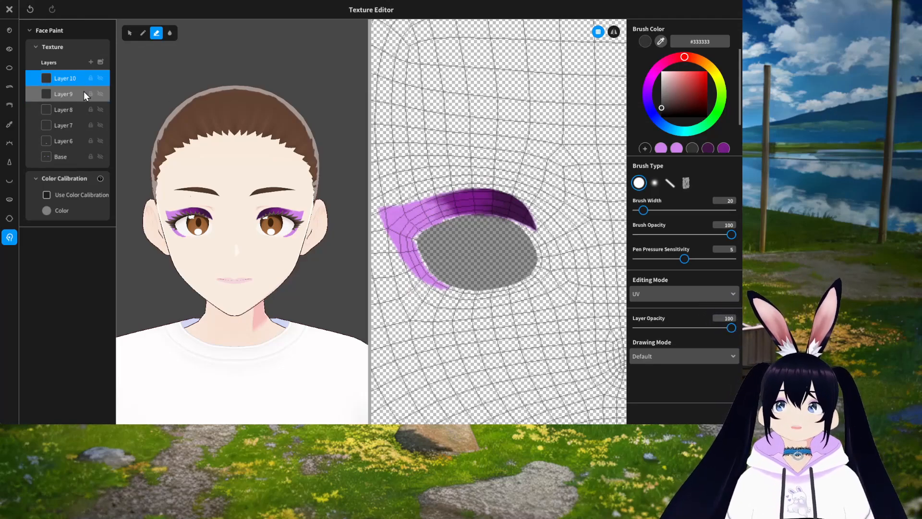
pyautogui.rightClick(67, 78)
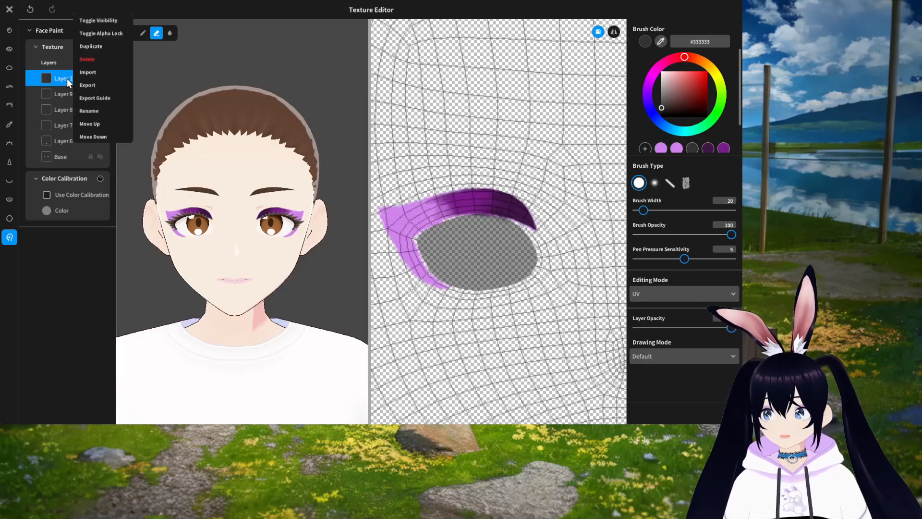
pyautogui.click(96, 60)
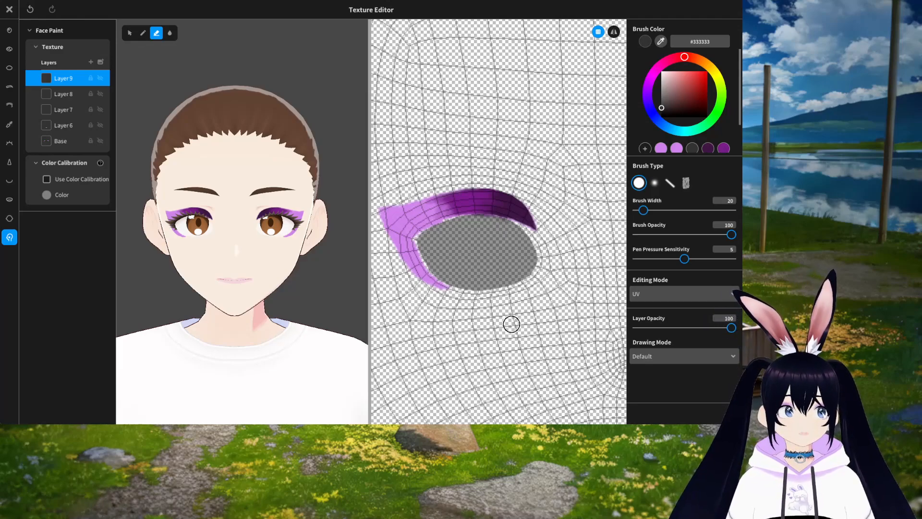
# Step: Switch to the Blur tool and set its brush width to 16
pyautogui.scroll(1, 511, 323)
pyautogui.moveTo(480, 330); pyautogui.dragTo(496, 335, button='middle')
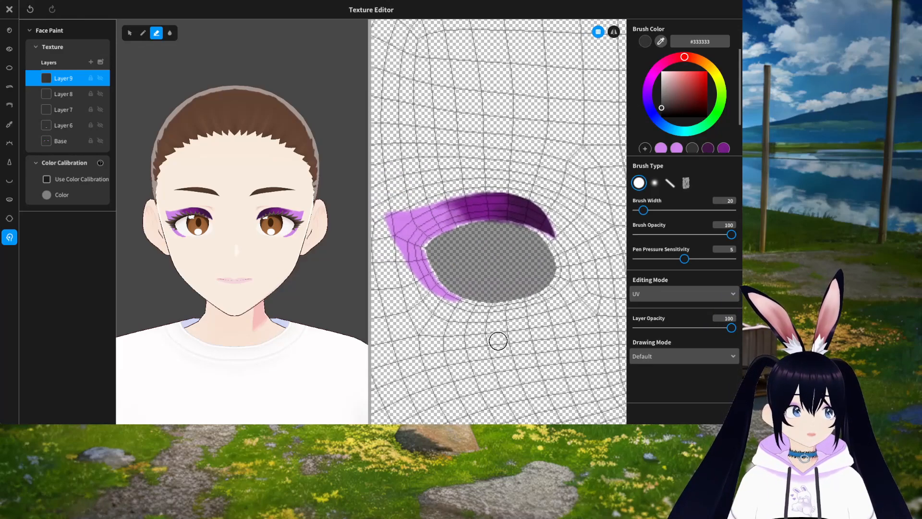
pyautogui.click(171, 32)
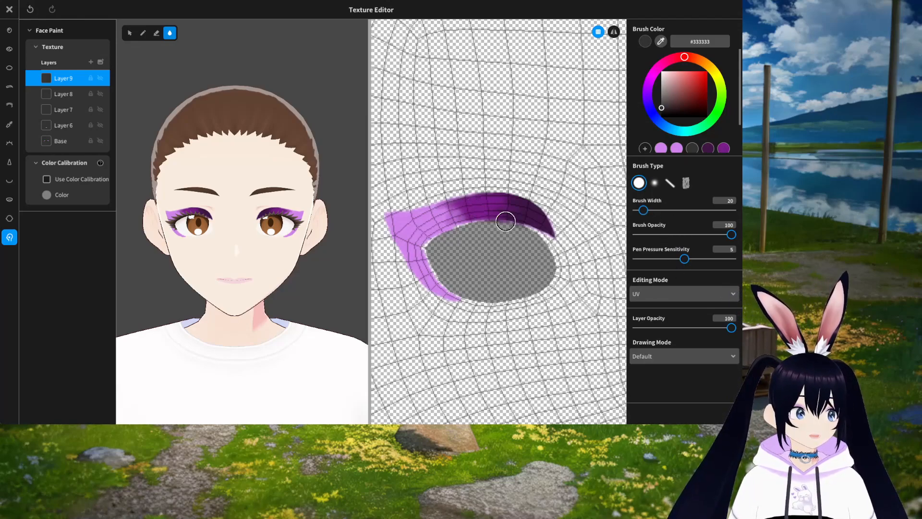
pyautogui.moveTo(645, 211)
pyautogui.mouseDown()
pyautogui.moveTo(667, 211)
pyautogui.moveTo(642, 211)
pyautogui.mouseUp()
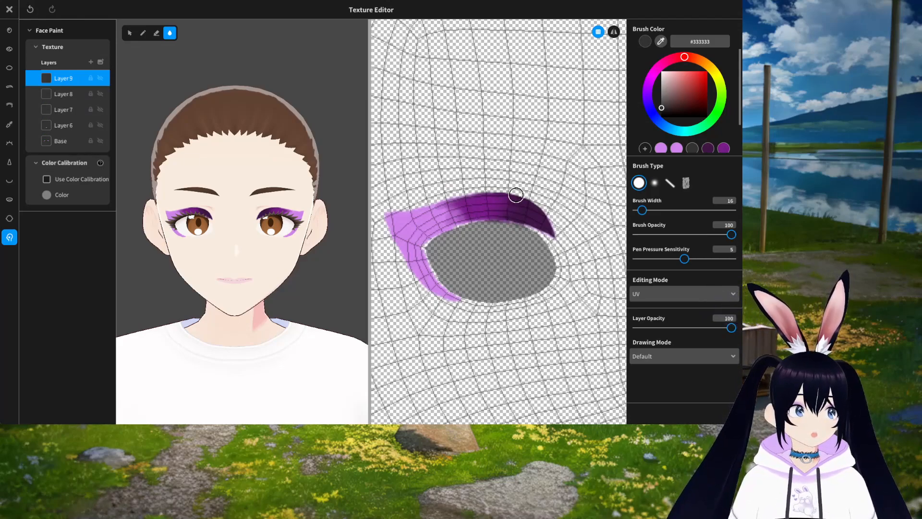
pyautogui.scroll(3, 515, 216)
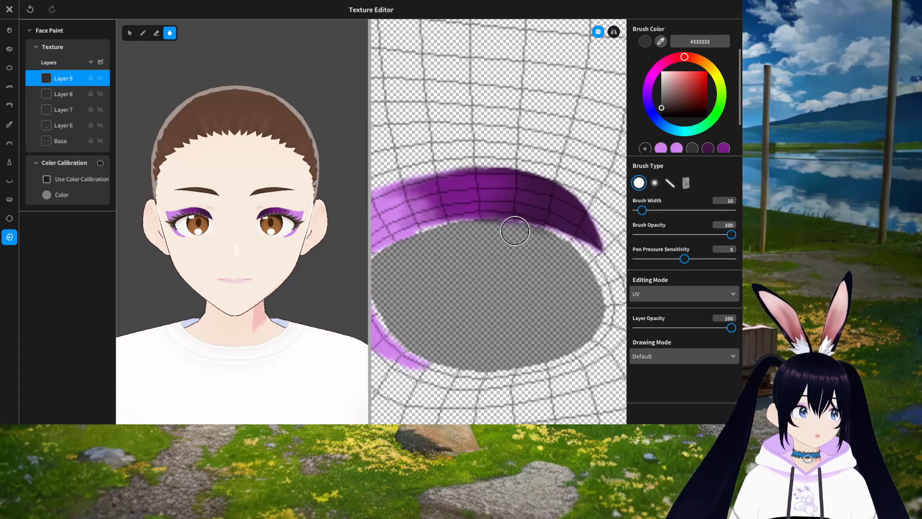
pyautogui.scroll(2, 514, 230)
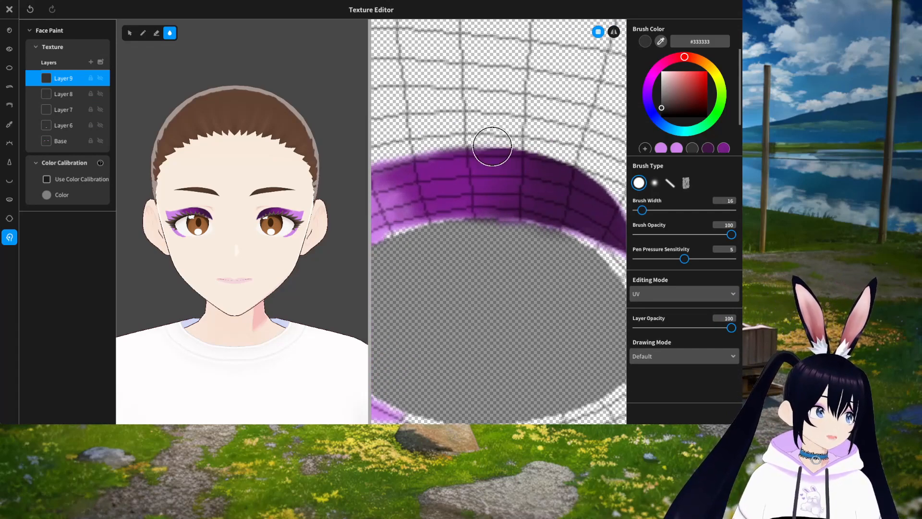
pyautogui.scroll(-4, 541, 305)
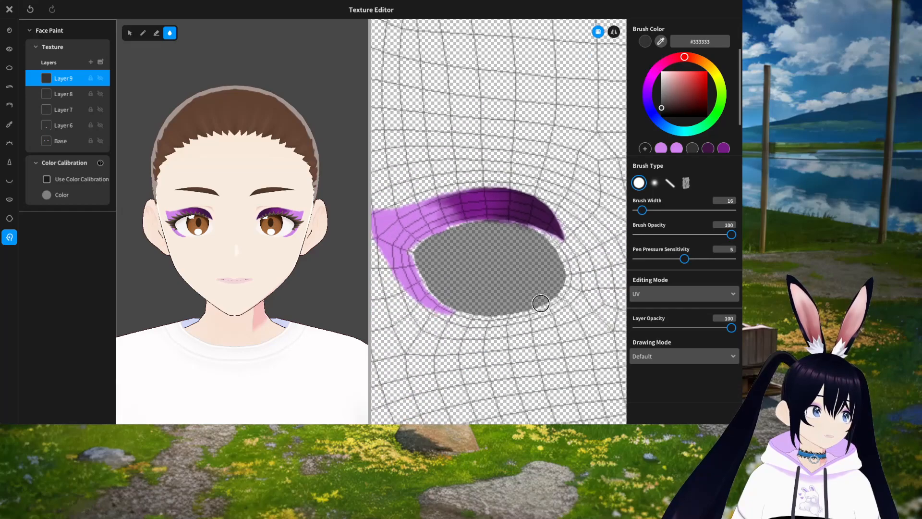
pyautogui.scroll(-2, 541, 304)
pyautogui.moveTo(589, 286); pyautogui.dragTo(471, 323, button='middle')
pyautogui.moveTo(586, 313)
pyautogui.mouseDown(button='middle')
pyautogui.moveTo(570, 313)
pyautogui.moveTo(556, 331)
pyautogui.mouseUp(button='middle')
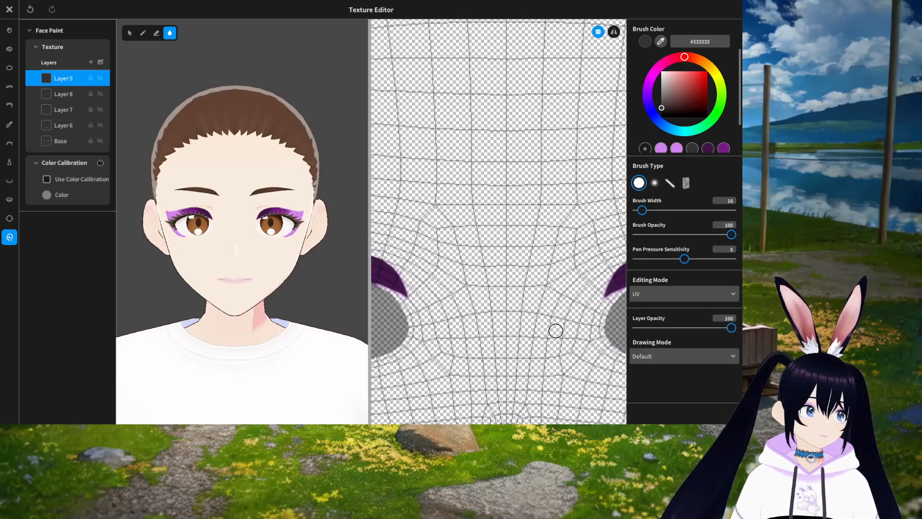
# Step: Add a new layer, switch to the Brush tool and pick a dark red brush color
pyautogui.click(90, 62)
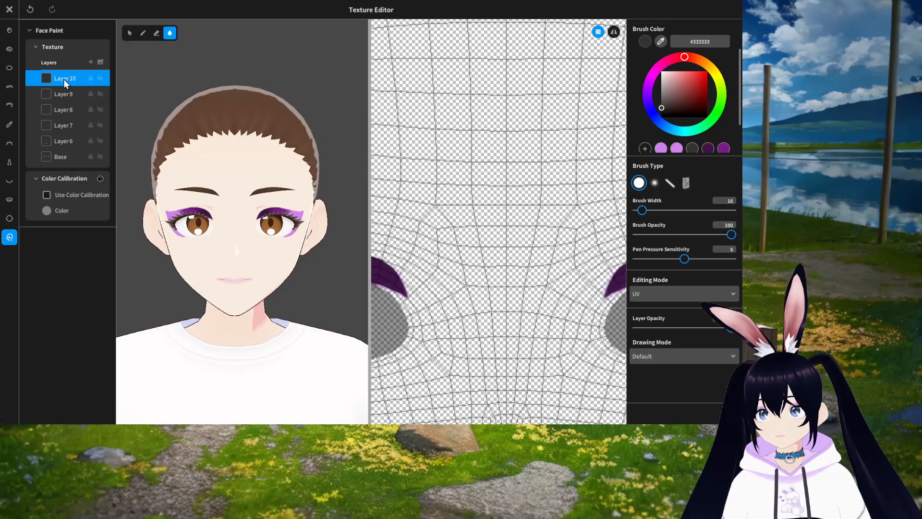
pyautogui.click(140, 34)
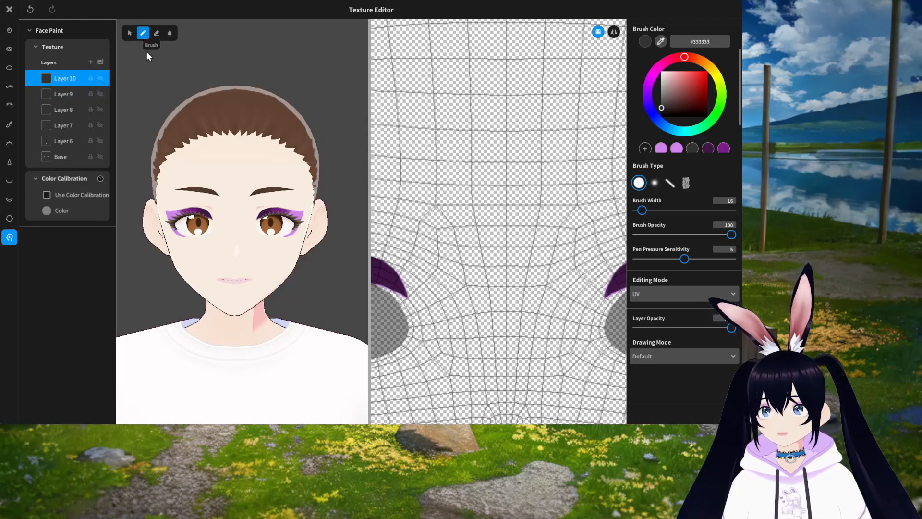
pyautogui.click(693, 95)
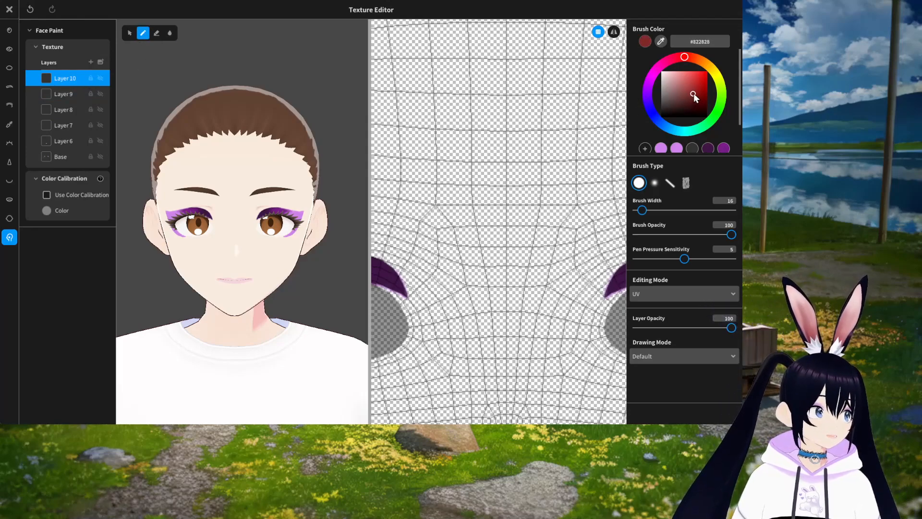
# Step: Draw a red X across the forehead area of the texture, then undo both strokes
pyautogui.moveTo(445, 150); pyautogui.dragTo(534, 250)
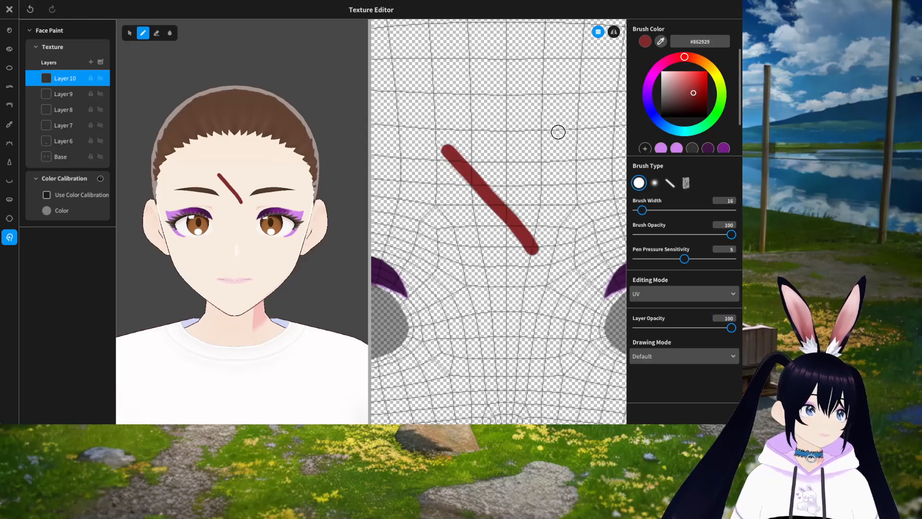
pyautogui.moveTo(557, 133); pyautogui.dragTo(406, 258)
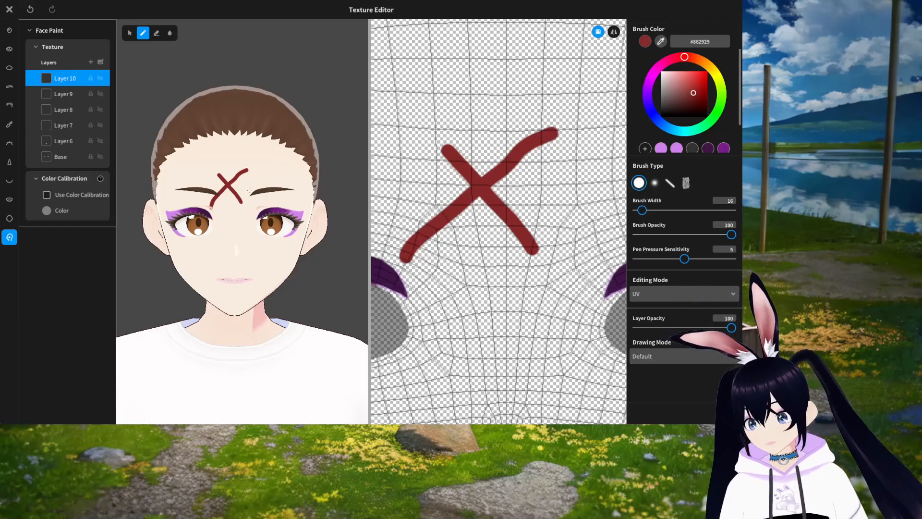
pyautogui.hotkey('ctrl', 'z')
pyautogui.hotkey('ctrl', 'z')
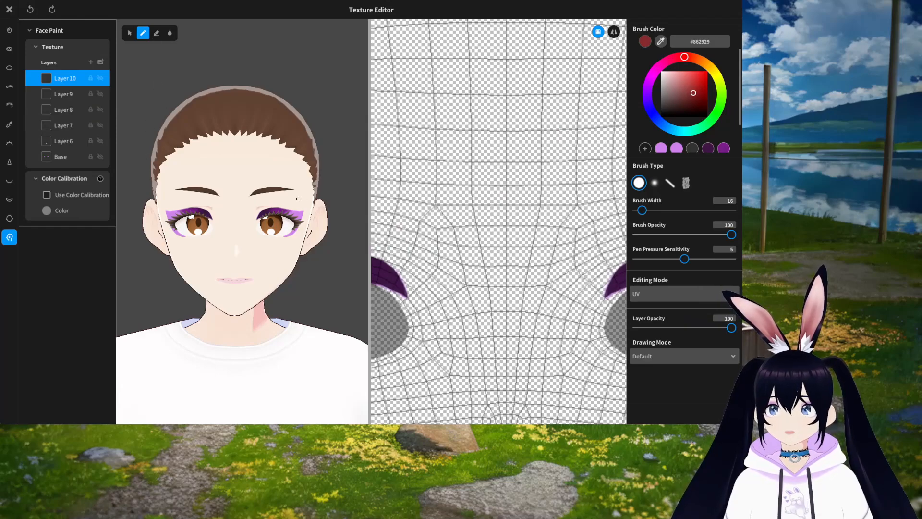
# Step: Paint a dark red X on the avatar's forehead in the 3D preview
pyautogui.moveTo(207, 155); pyautogui.dragTo(250, 181)
pyautogui.moveTo(253, 150); pyautogui.dragTo(219, 184)
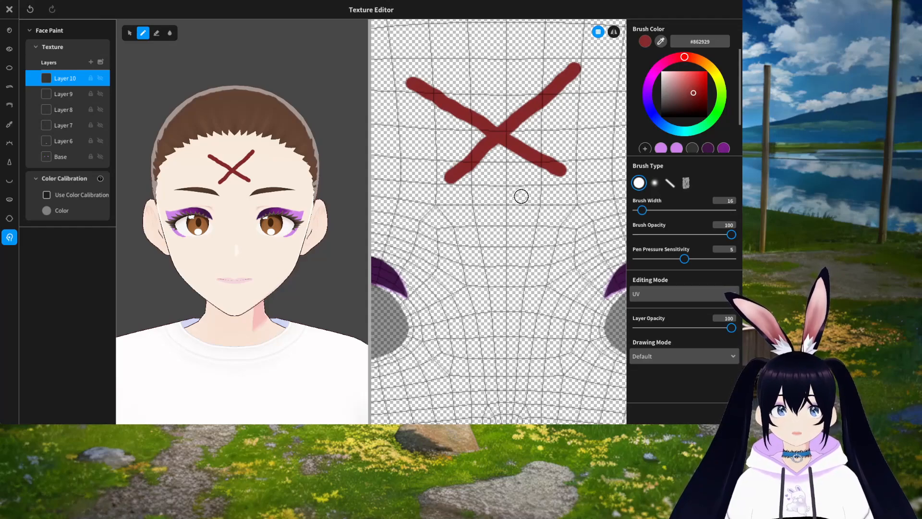
pyautogui.scroll(-5, 519, 197)
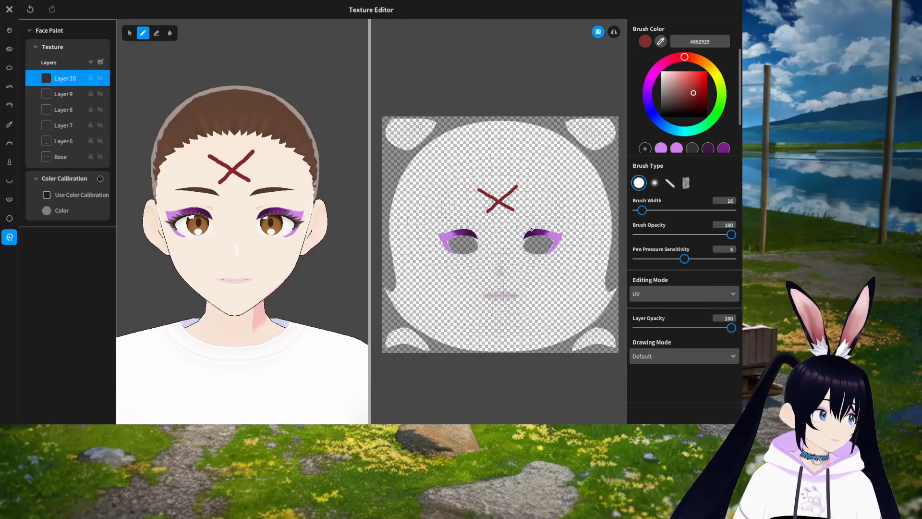
pyautogui.scroll(10, 517, 252)
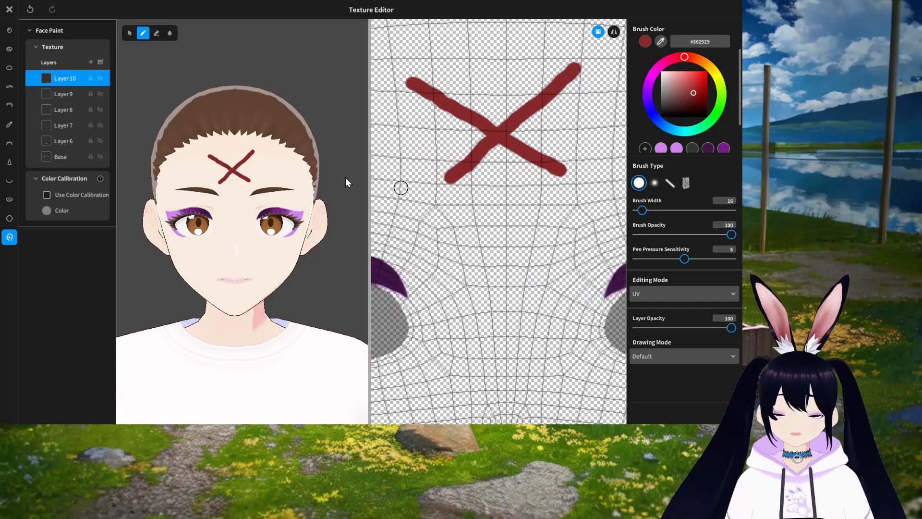
# Step: Try erasing the forehead X with a 123-wide eraser, then undo the erasing
pyautogui.click(157, 33)
pyautogui.moveTo(412, 83)
pyautogui.mouseDown()
pyautogui.moveTo(468, 158)
pyautogui.moveTo(566, 70)
pyautogui.mouseUp()
pyautogui.moveTo(642, 210); pyautogui.dragTo(676, 210)
pyautogui.moveTo(552, 144)
pyautogui.mouseDown()
pyautogui.moveTo(442, 113)
pyautogui.moveTo(564, 216)
pyautogui.mouseUp()
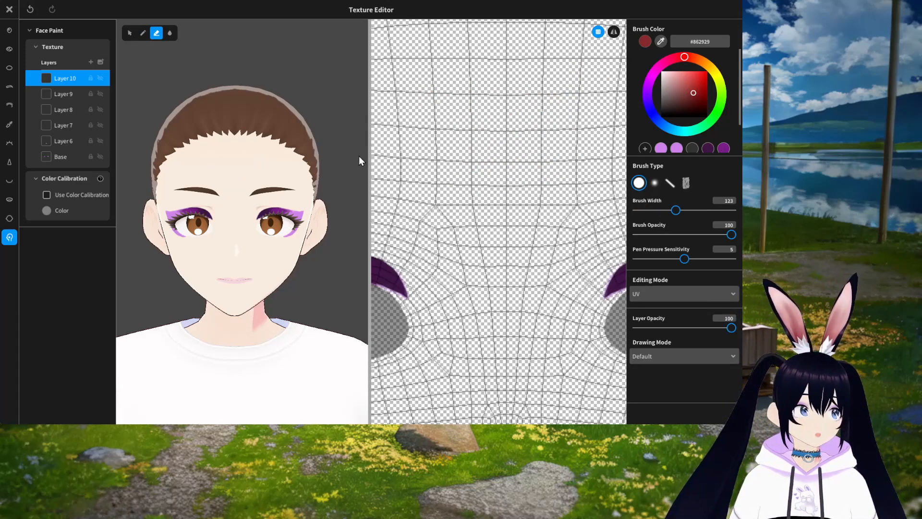
pyautogui.hotkey('ctrl', 'z')
pyautogui.hotkey('ctrl', 'z')
pyautogui.hotkey('ctrl', 'z')
pyautogui.hotkey('ctrl', 'z')
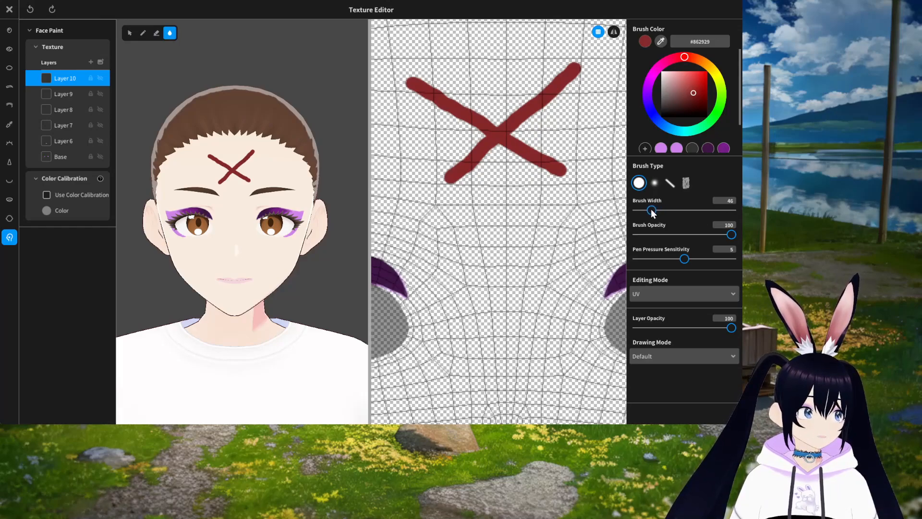
# Step: Blur the end of the X's lower-right stroke
pyautogui.scroll(6, 497, 183)
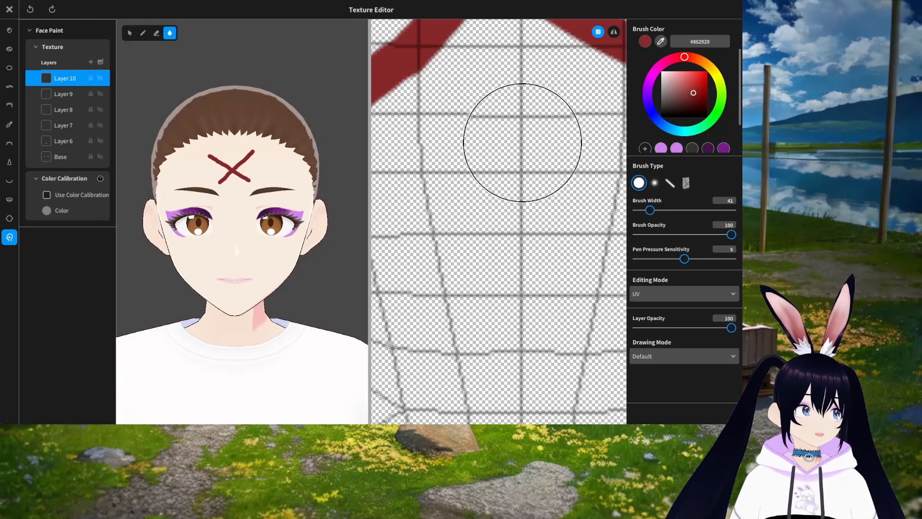
pyautogui.moveTo(543, 208); pyautogui.dragTo(502, 212, button='middle')
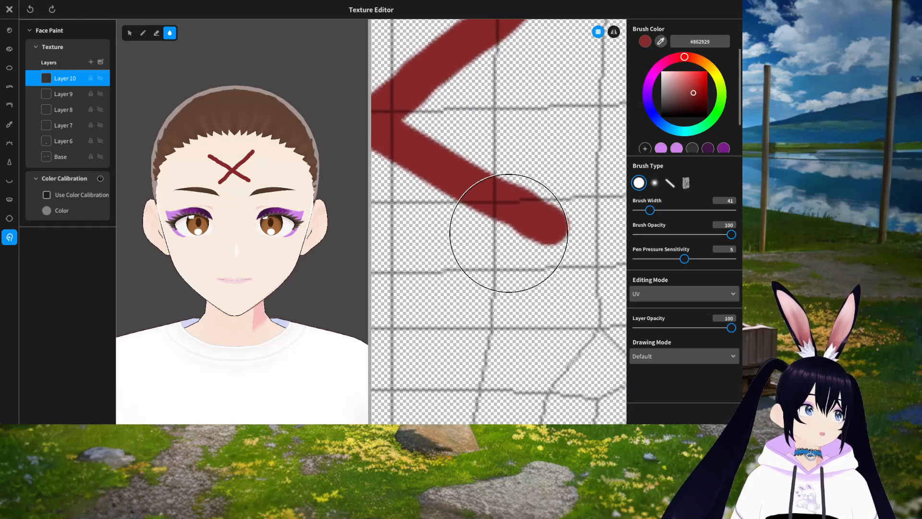
pyautogui.moveTo(539, 231)
pyautogui.mouseDown()
pyautogui.moveTo(428, 154)
pyautogui.moveTo(524, 176)
pyautogui.mouseUp()
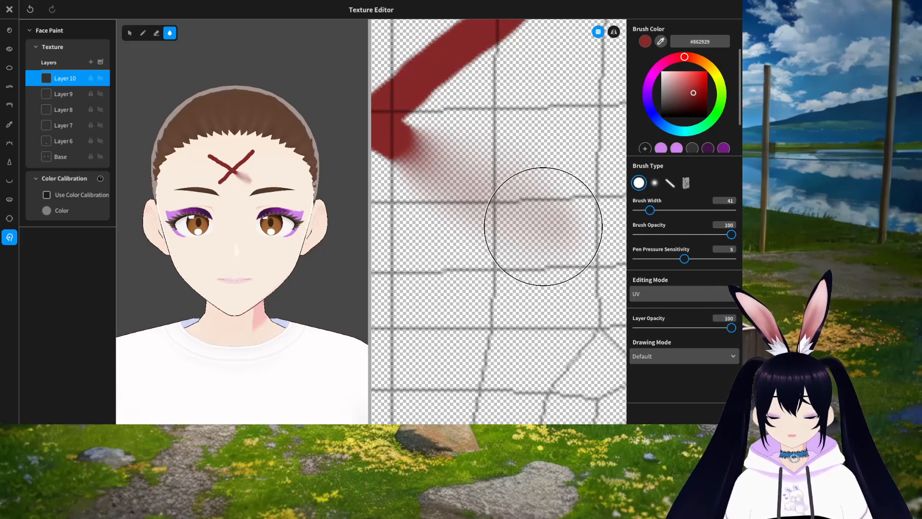
# Step: Set the blur opacity to 50 and blur the X's upper-right stroke
pyautogui.scroll(-1, 537, 240)
pyautogui.scroll(-3, 537, 240)
pyautogui.moveTo(539, 210); pyautogui.dragTo(523, 288, button='middle')
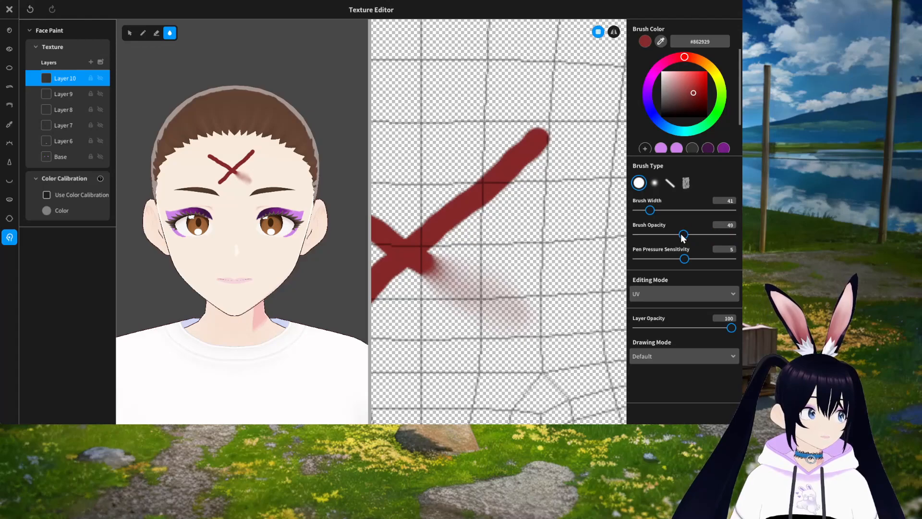
pyautogui.moveTo(528, 139)
pyautogui.mouseDown()
pyautogui.moveTo(433, 234)
pyautogui.moveTo(500, 182)
pyautogui.moveTo(447, 230)
pyautogui.mouseUp()
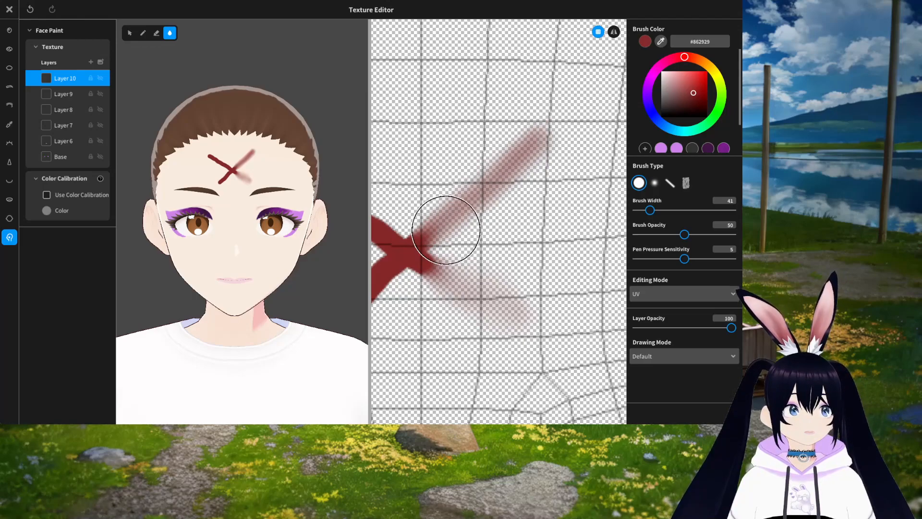
pyautogui.moveTo(551, 132); pyautogui.dragTo(455, 222)
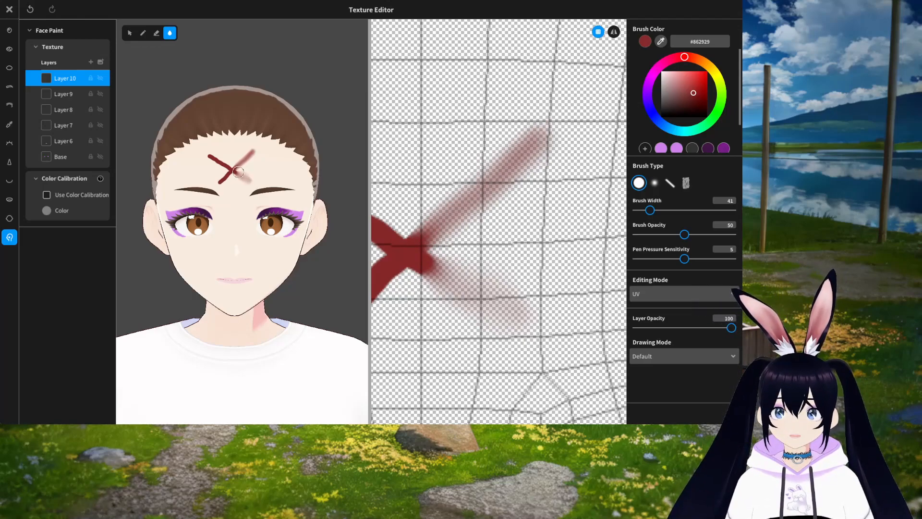
# Step: Set the blur brush width to 9 and opacity to 20, then soften the X's center
pyautogui.moveTo(490, 283); pyautogui.dragTo(537, 274, button='middle')
pyautogui.moveTo(405, 343)
pyautogui.mouseDown(button='middle')
pyautogui.moveTo(446, 306)
pyautogui.moveTo(499, 295)
pyautogui.mouseUp(button='middle')
pyautogui.scroll(3, 499, 296)
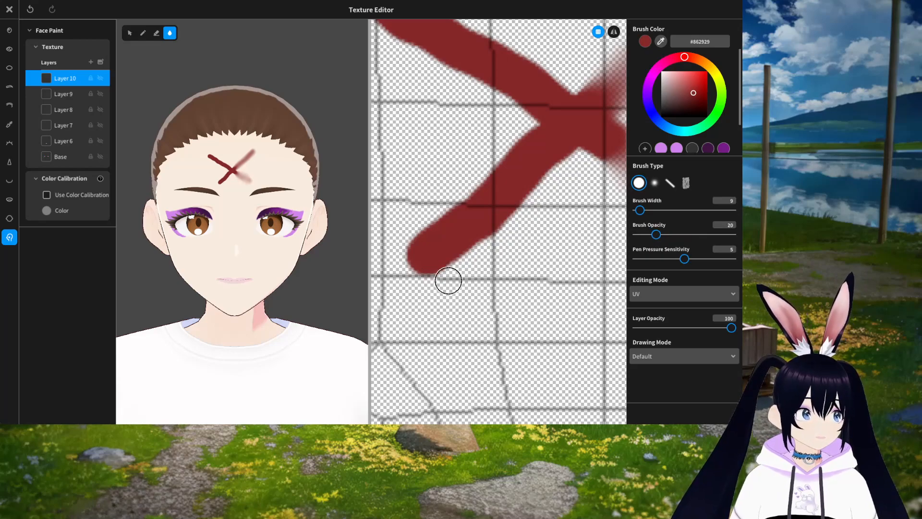
pyautogui.scroll(2, 448, 280)
pyautogui.moveTo(472, 292); pyautogui.dragTo(480, 287, button='middle')
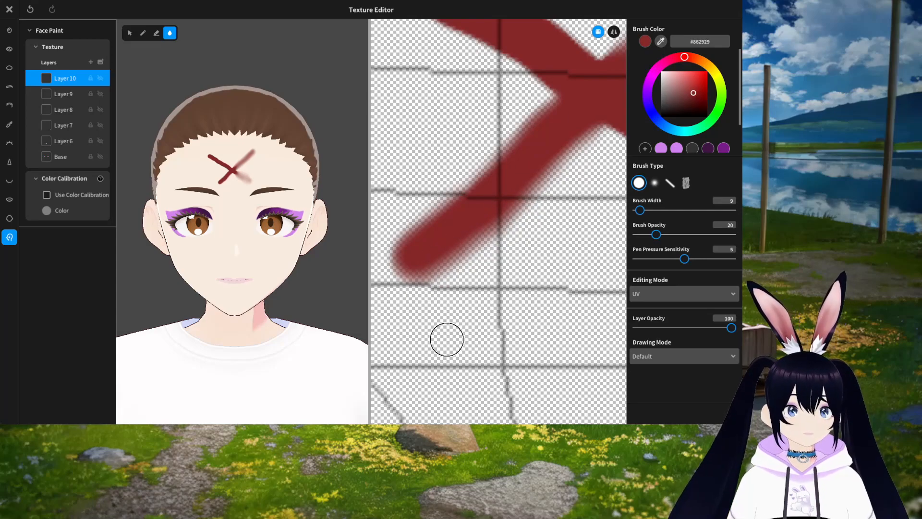
pyautogui.scroll(6, 246, 211)
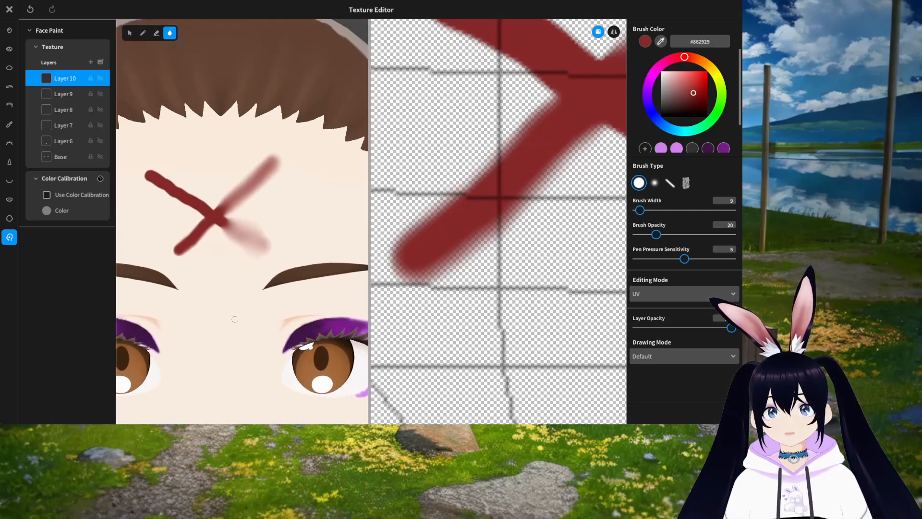
pyautogui.moveTo(230, 260); pyautogui.dragTo(240, 260, button='middle')
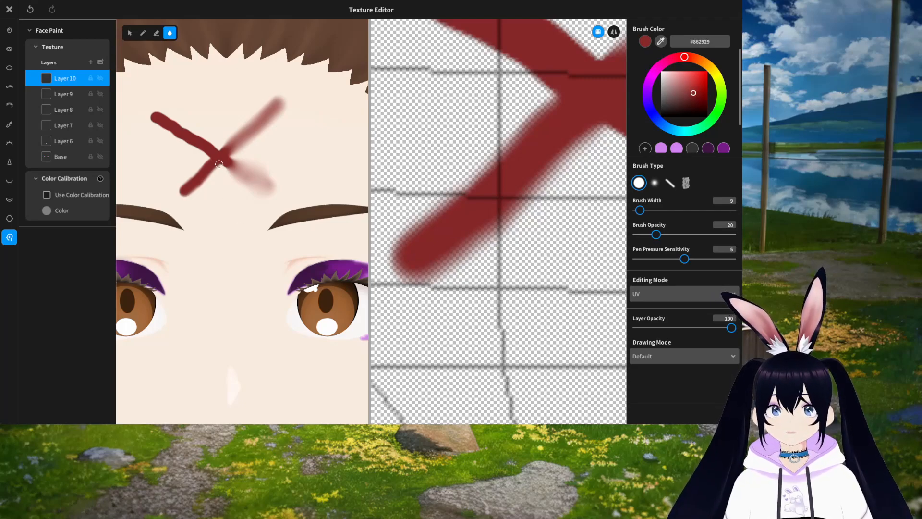
pyautogui.scroll(-5, 567, 270)
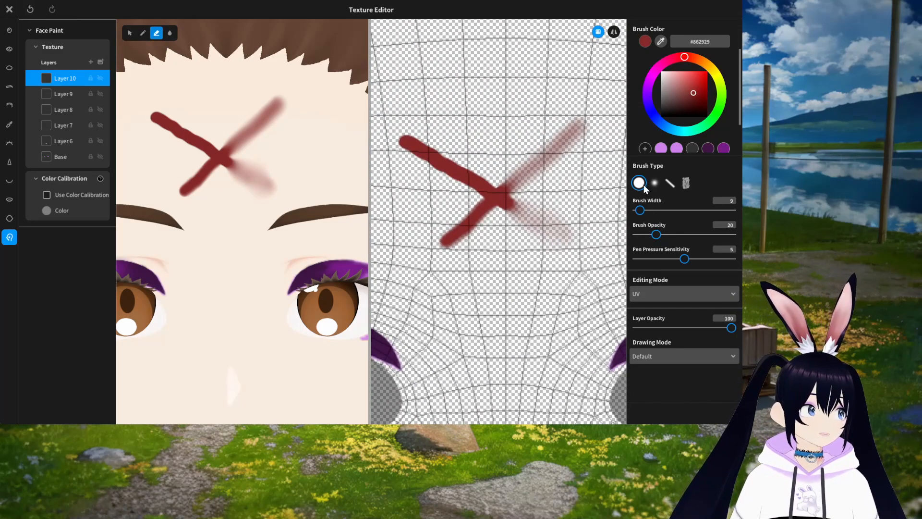
# Step: Try fading the whole X with a 297-wide eraser, then undo it
pyautogui.moveTo(641, 210); pyautogui.dragTo(732, 211)
pyautogui.click(498, 151)
pyautogui.click(497, 151)
pyautogui.click(497, 150)
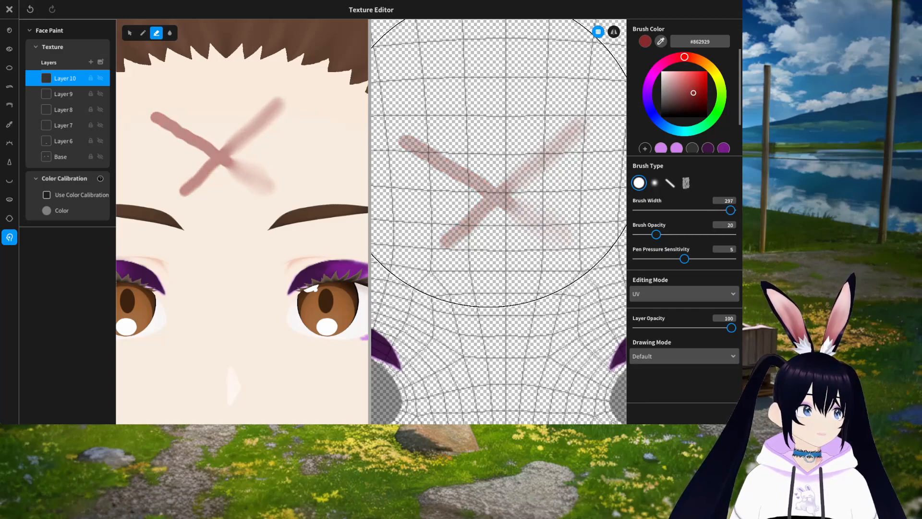
pyautogui.scroll(-4, 496, 187)
pyautogui.scroll(-2, 496, 187)
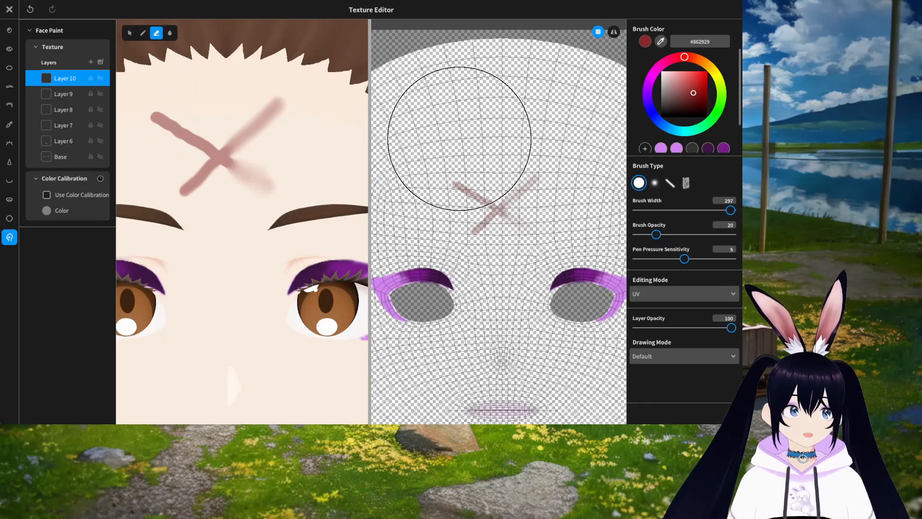
pyautogui.hotkey('ctrl', 'z')
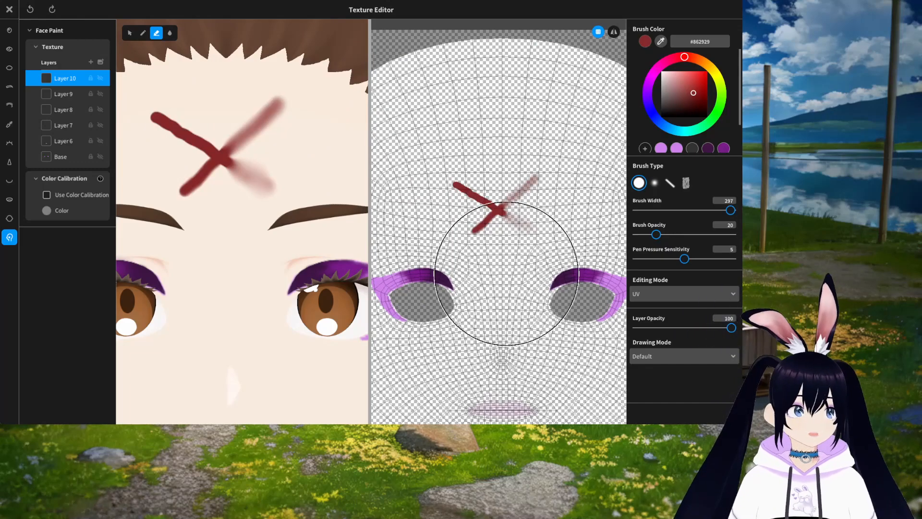
# Step: Erase the X's upper-left stroke with the eraser at width 72, then reselect the Blur tool
pyautogui.scroll(5, 504, 269)
pyautogui.scroll(6, 505, 226)
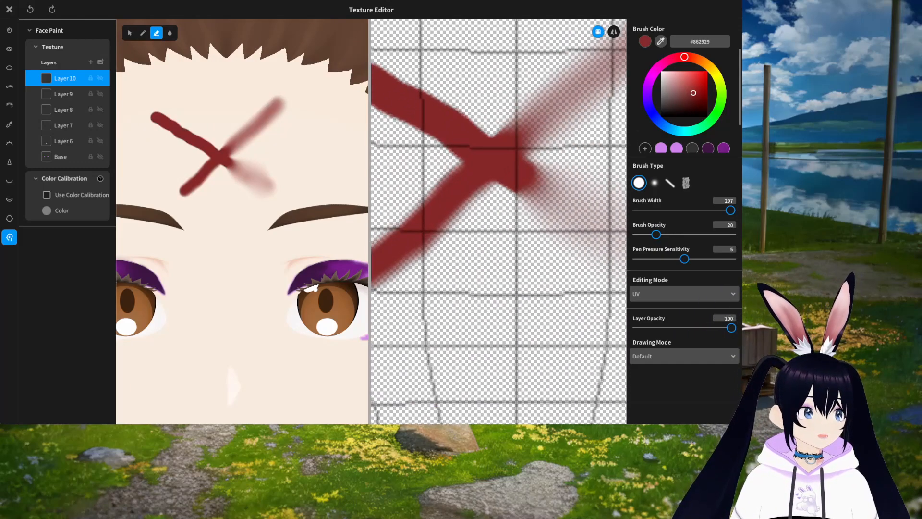
pyautogui.moveTo(730, 210); pyautogui.dragTo(646, 215)
pyautogui.moveTo(432, 157); pyautogui.dragTo(523, 245, button='middle')
pyautogui.moveTo(406, 175)
pyautogui.mouseDown(button='middle')
pyautogui.moveTo(474, 232)
pyautogui.moveTo(463, 226)
pyautogui.mouseUp(button='middle')
pyautogui.moveTo(646, 210); pyautogui.dragTo(660, 210)
pyautogui.moveTo(455, 165)
pyautogui.mouseDown()
pyautogui.moveTo(553, 235)
pyautogui.moveTo(477, 165)
pyautogui.moveTo(463, 236)
pyautogui.mouseUp()
pyautogui.scroll(-4, 505, 255)
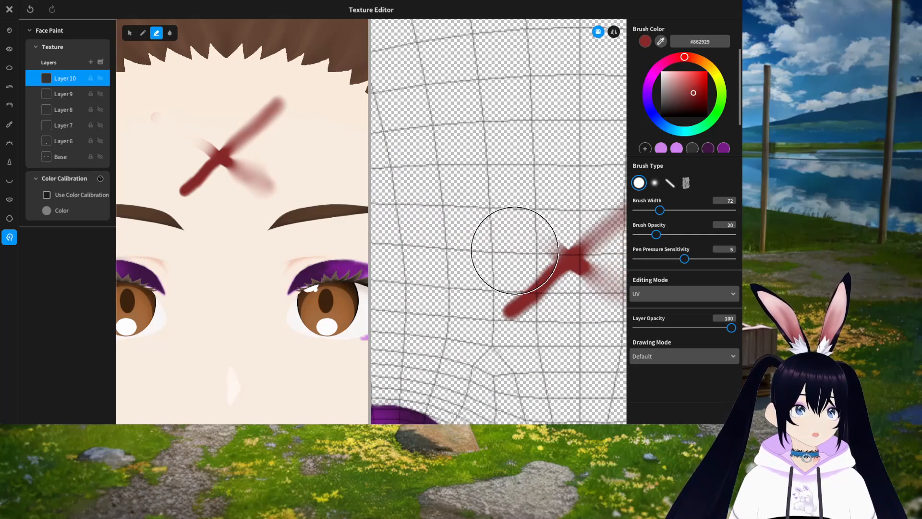
pyautogui.click(169, 32)
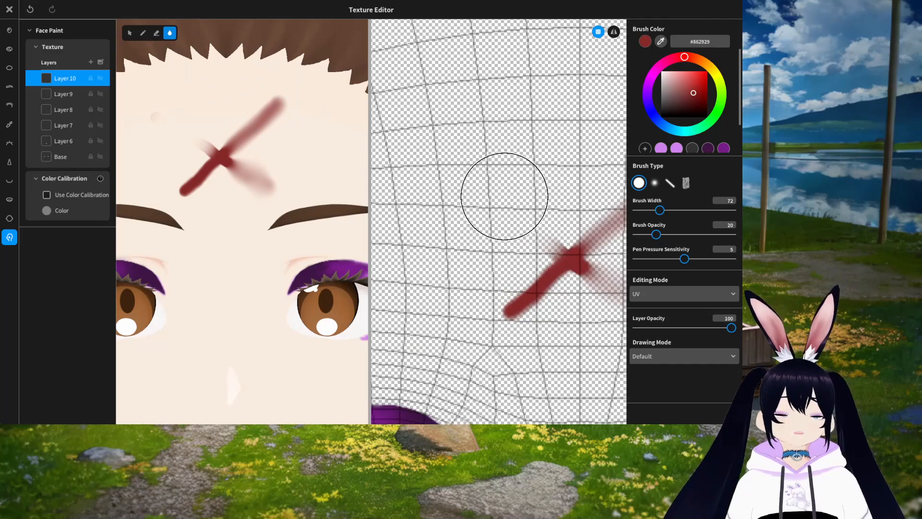
# Step: Repaint the X's upper-left stroke on the UV view, then blur it with the Blur tool
pyautogui.moveTo(459, 192); pyautogui.dragTo(564, 255)
pyautogui.scroll(2, 528, 230)
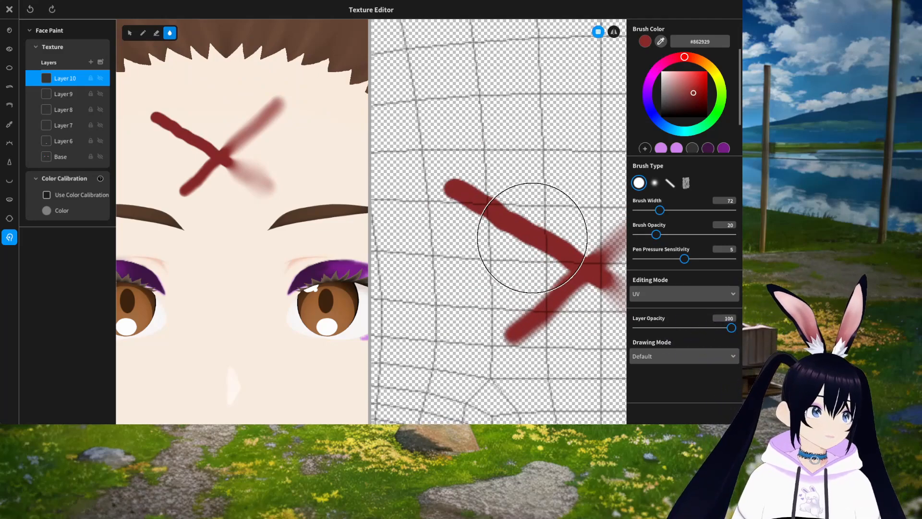
pyautogui.scroll(2, 514, 232)
pyautogui.scroll(2, 532, 230)
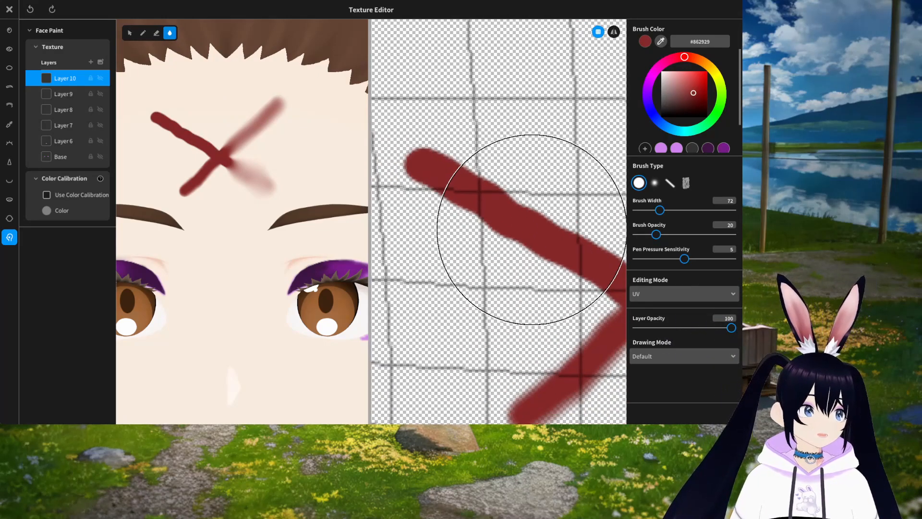
pyautogui.scroll(-1, 532, 230)
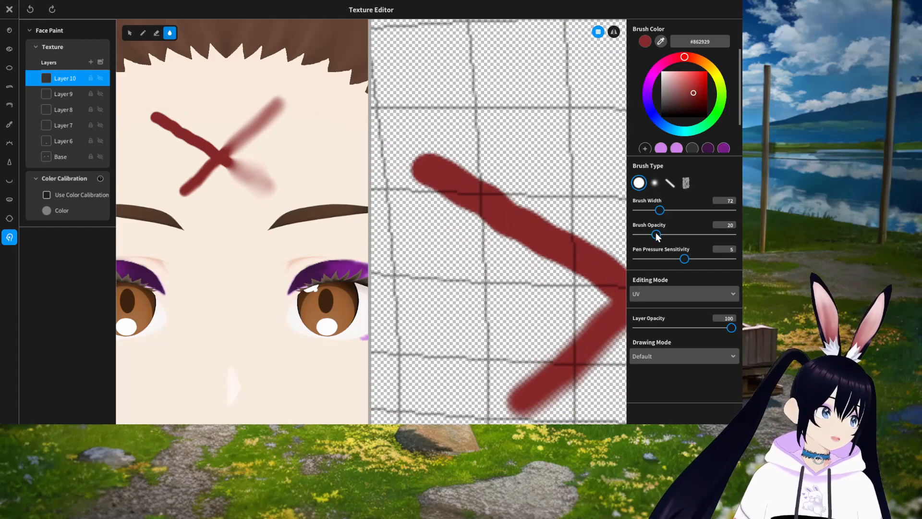
pyautogui.scroll(-1, 494, 214)
pyautogui.moveTo(495, 214)
pyautogui.mouseDown()
pyautogui.moveTo(457, 123)
pyautogui.moveTo(500, 204)
pyautogui.moveTo(555, 237)
pyautogui.moveTo(426, 104)
pyautogui.moveTo(535, 232)
pyautogui.mouseUp()
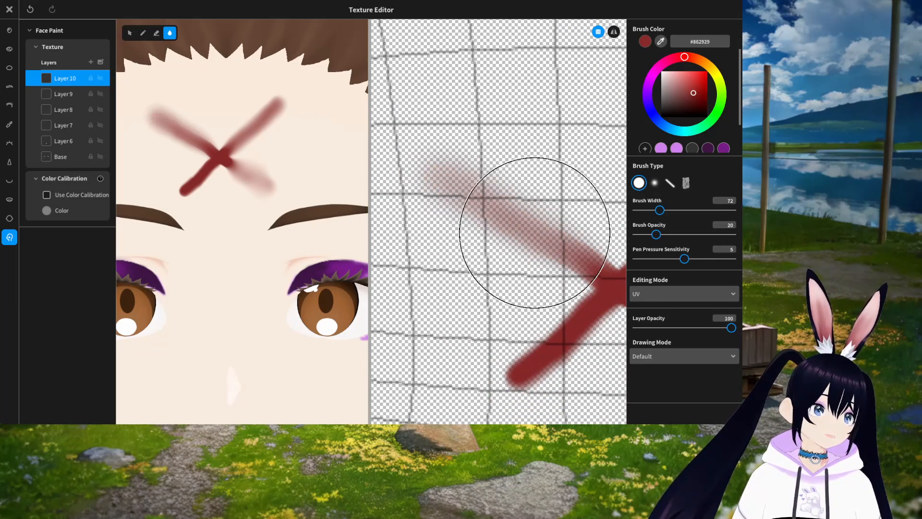
# Step: Blur the upper-left end of the X and soften the whole forehead mark
pyautogui.scroll(-2, 534, 232)
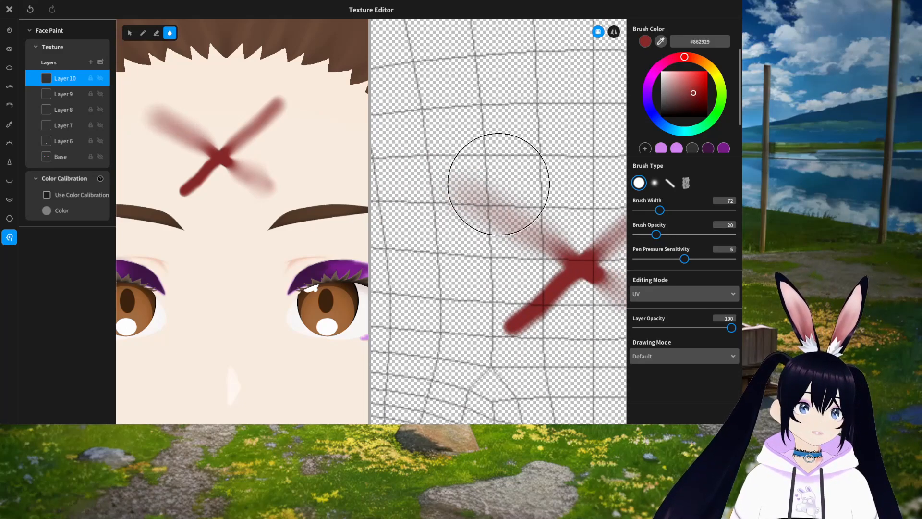
pyautogui.moveTo(459, 208)
pyautogui.mouseDown()
pyautogui.moveTo(578, 274)
pyautogui.moveTo(388, 178)
pyautogui.mouseUp()
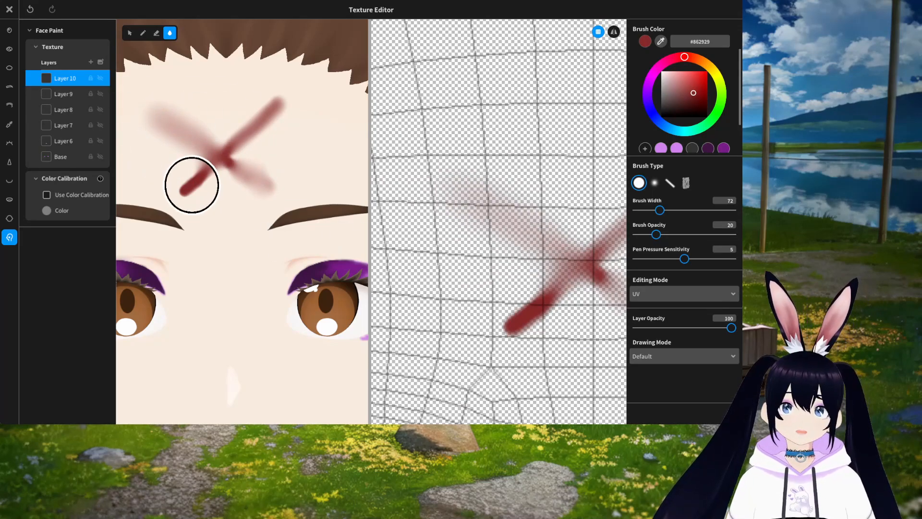
pyautogui.moveTo(158, 113)
pyautogui.mouseDown()
pyautogui.moveTo(223, 156)
pyautogui.moveTo(187, 189)
pyautogui.moveTo(290, 100)
pyautogui.moveTo(281, 127)
pyautogui.moveTo(303, 93)
pyautogui.moveTo(262, 112)
pyautogui.mouseUp()
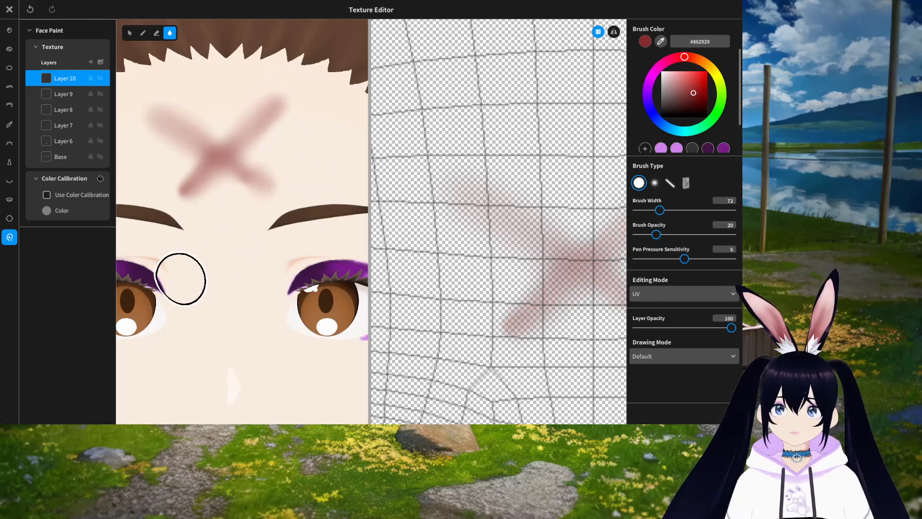
# Step: Switch to the Eraser and erase over the forehead mark
pyautogui.scroll(-5, 525, 278)
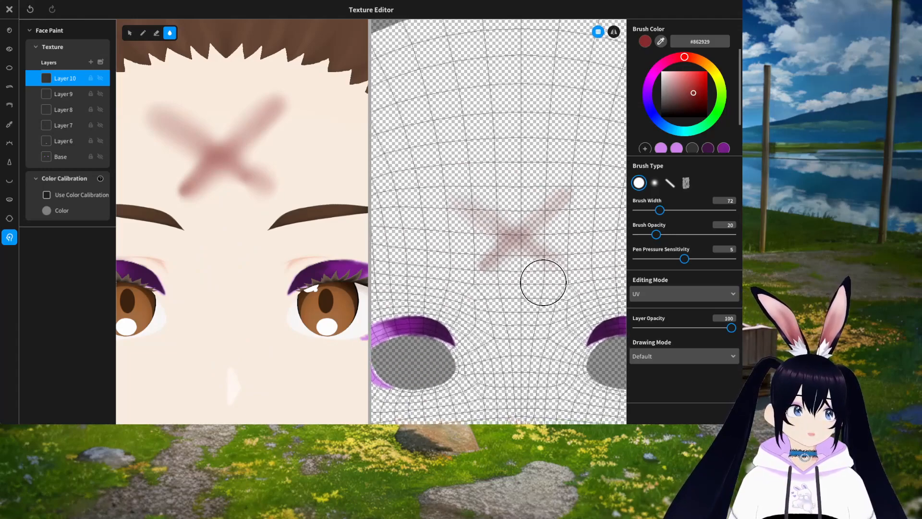
pyautogui.scroll(-2, 544, 282)
pyautogui.click(156, 33)
pyautogui.moveTo(499, 203)
pyautogui.mouseDown()
pyautogui.moveTo(422, 156)
pyautogui.moveTo(535, 163)
pyautogui.moveTo(439, 192)
pyautogui.moveTo(514, 220)
pyautogui.moveTo(474, 230)
pyautogui.mouseUp()
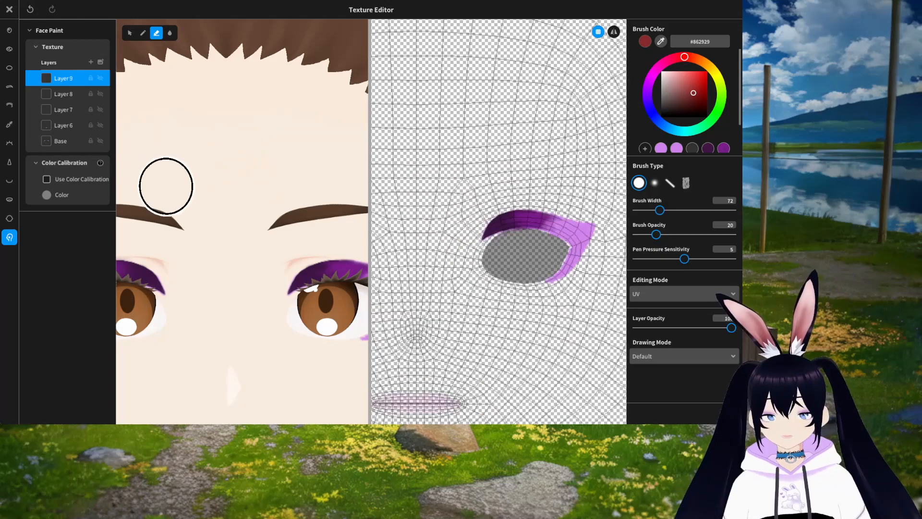
pyautogui.scroll(-5, 268, 205)
pyautogui.moveTo(227, 171); pyautogui.dragTo(246, 182, button='middle')
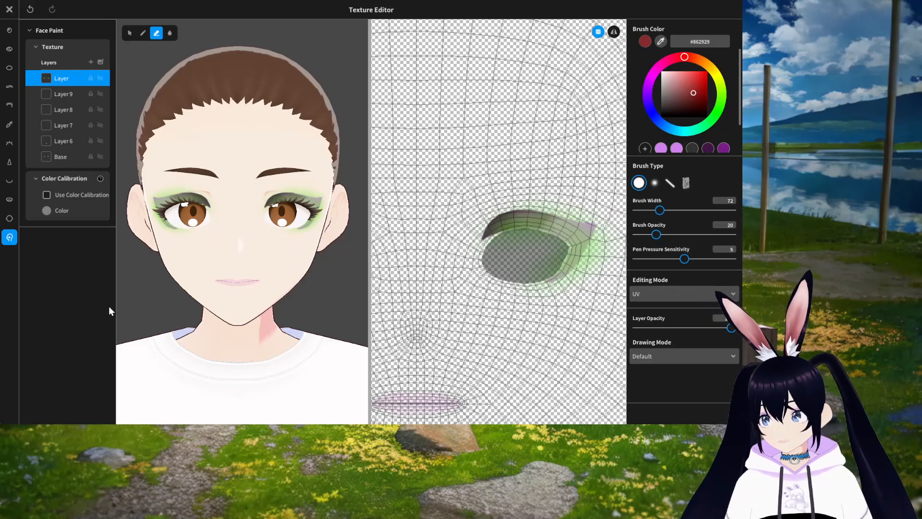
# Step: Hide Layer 9, Layer 8, Layer 7, Layer 6 and Base to inspect the top layer alone
pyautogui.click(100, 94)
pyautogui.click(100, 109)
pyautogui.click(100, 124)
pyautogui.click(100, 141)
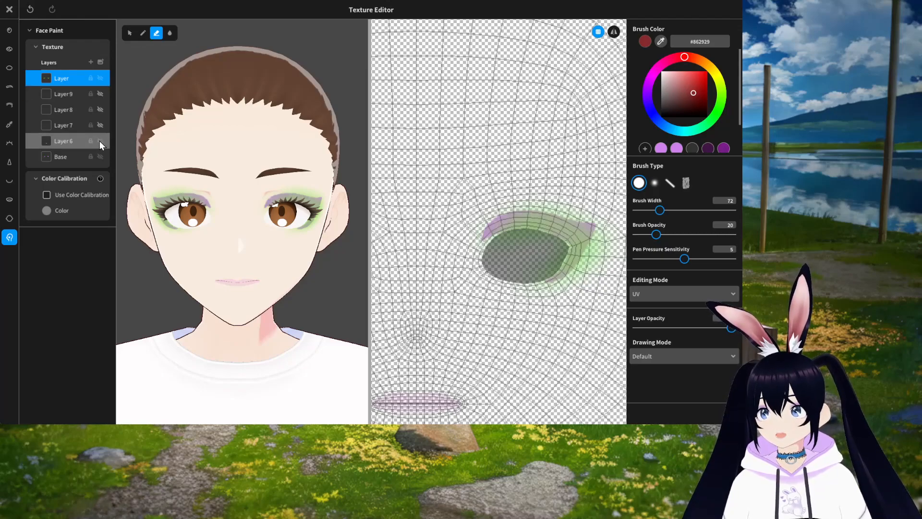
pyautogui.click(100, 156)
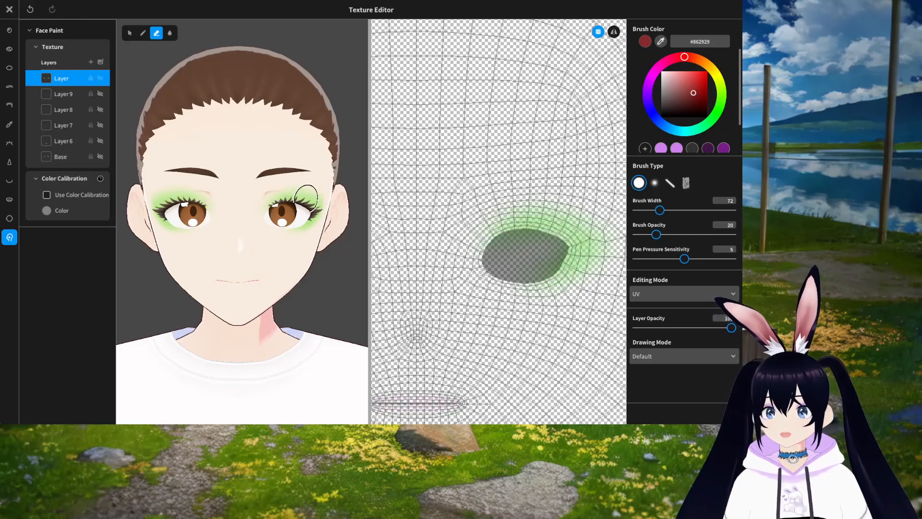
# Step: Make Layer 9, Layer 8, Layer 6 and Base visible again
pyautogui.click(101, 94)
pyautogui.click(100, 109)
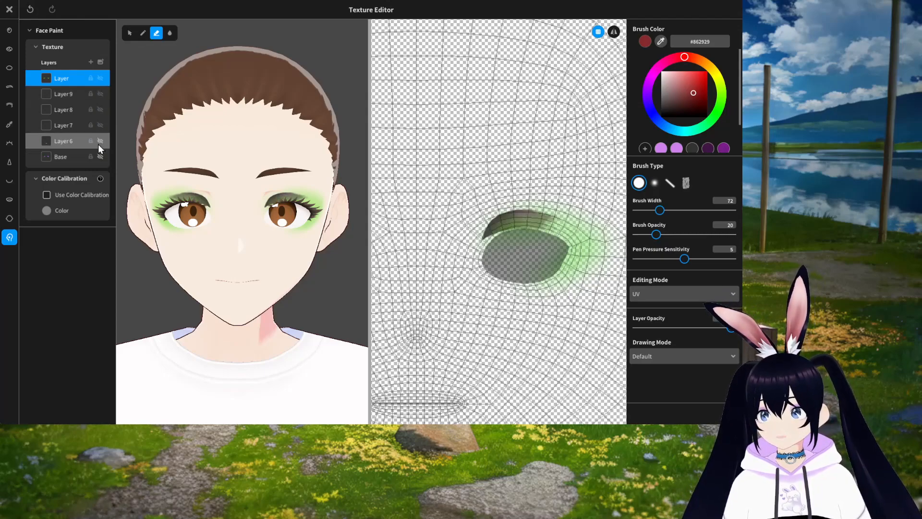
pyautogui.click(100, 141)
pyautogui.click(101, 157)
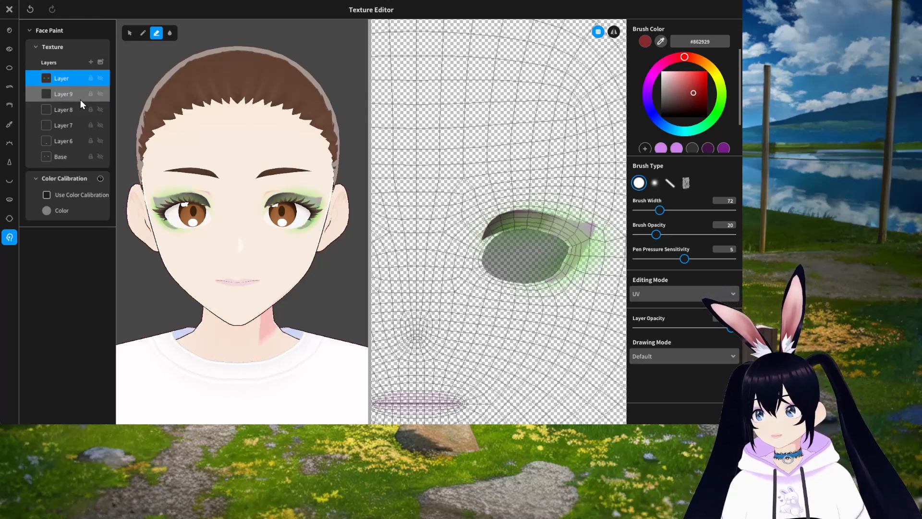
# Step: Delete the top green eyeshadow layer and close the texture editor
pyautogui.rightClick(70, 81)
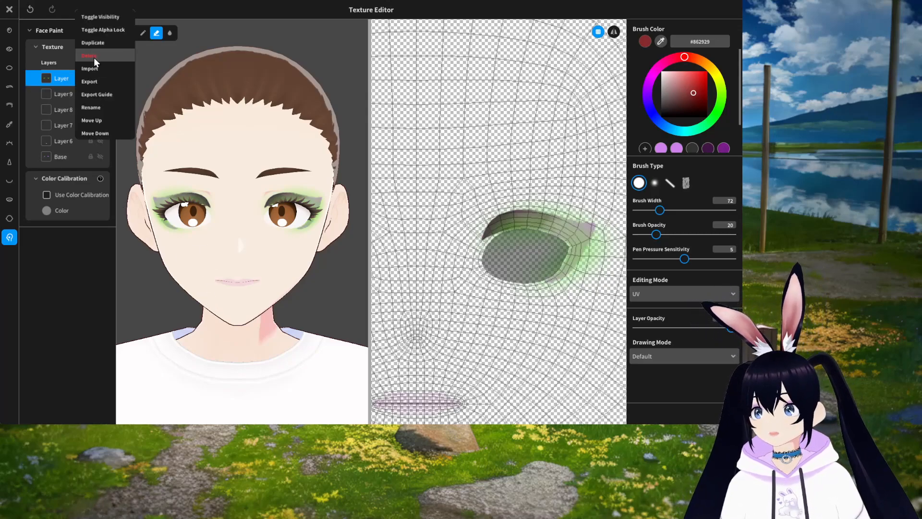
pyautogui.click(95, 54)
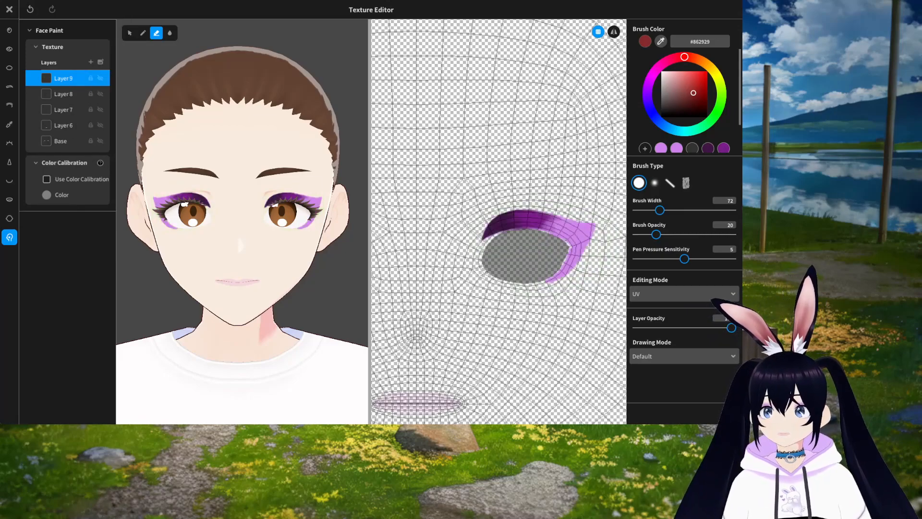
pyautogui.click(9, 11)
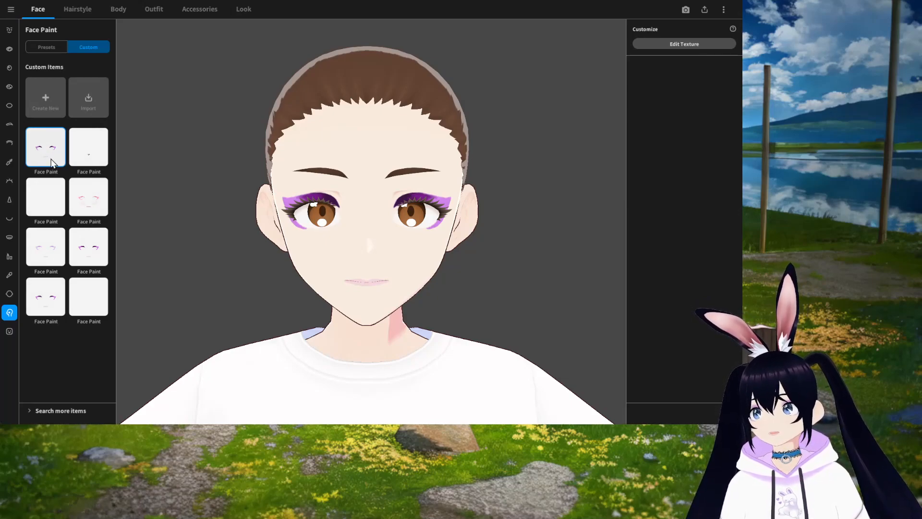
# Step: Preview the pink face paint, then switch back to the first purple face paint
pyautogui.click(92, 205)
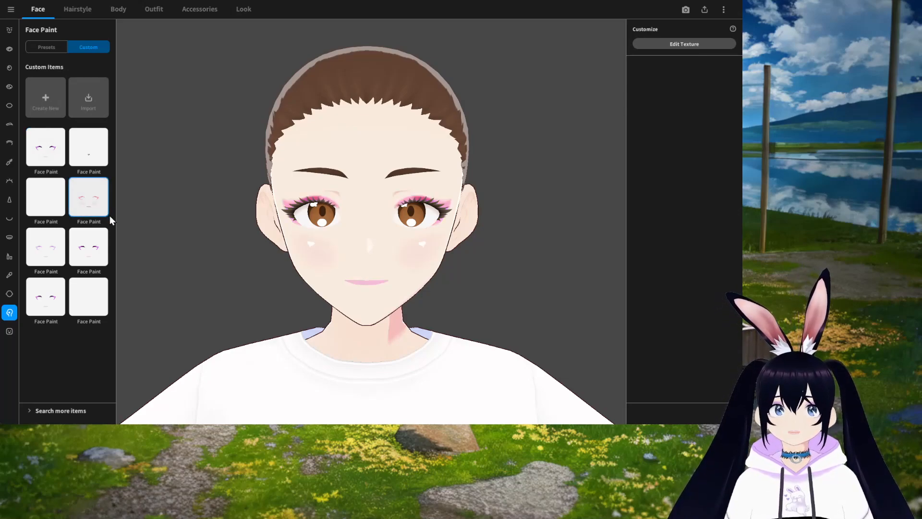
pyautogui.click(48, 155)
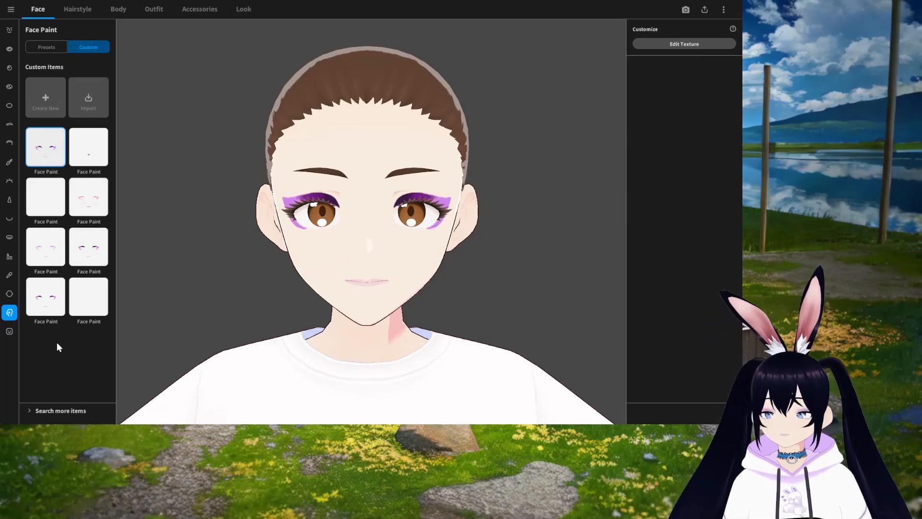
# Step: Open the Hairstyle section and browse the hairstyle set presets
pyautogui.click(77, 9)
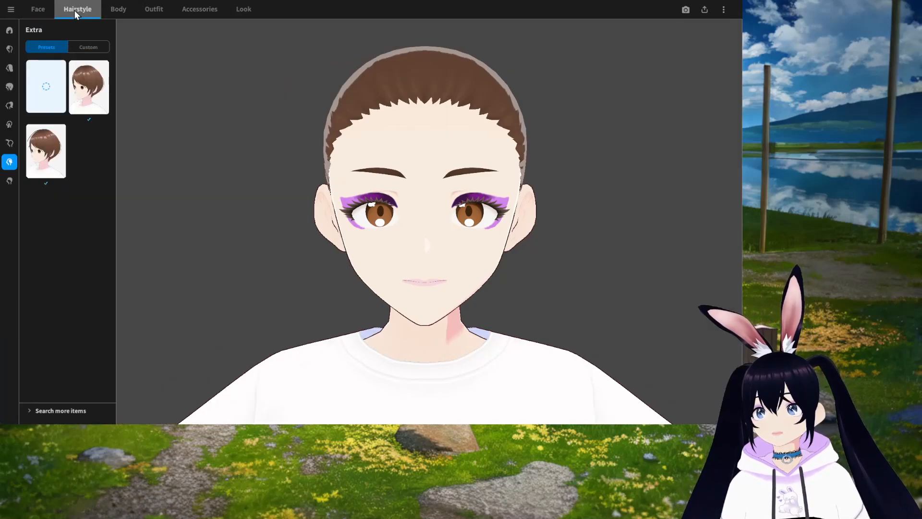
pyautogui.click(9, 30)
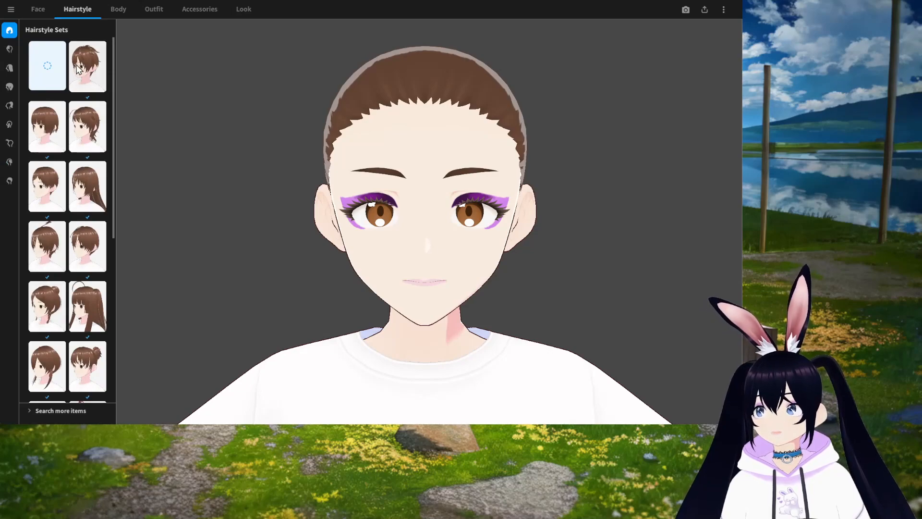
pyautogui.scroll(-3, 76, 159)
pyautogui.scroll(-4, 75, 205)
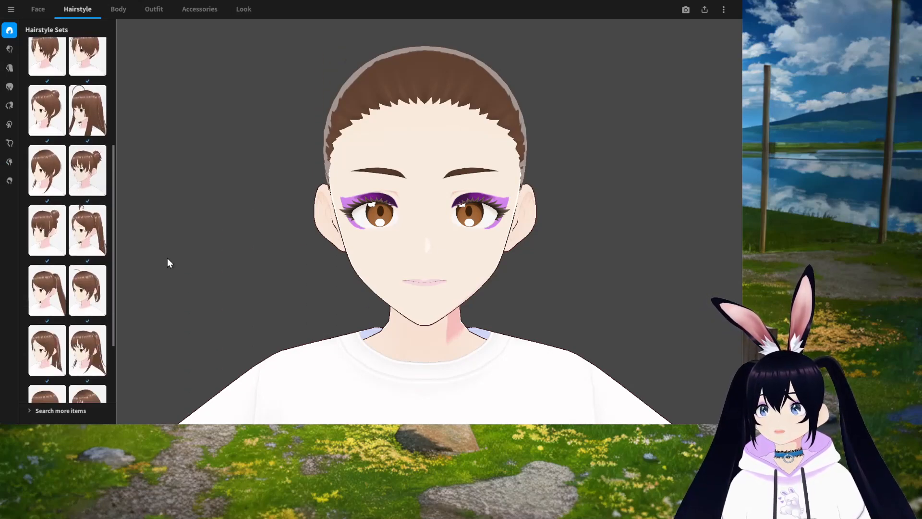
pyautogui.scroll(-4, 470, 310)
pyautogui.moveTo(468, 302)
pyautogui.mouseDown(button='middle')
pyautogui.moveTo(451, 295)
pyautogui.moveTo(466, 290)
pyautogui.mouseUp(button='middle')
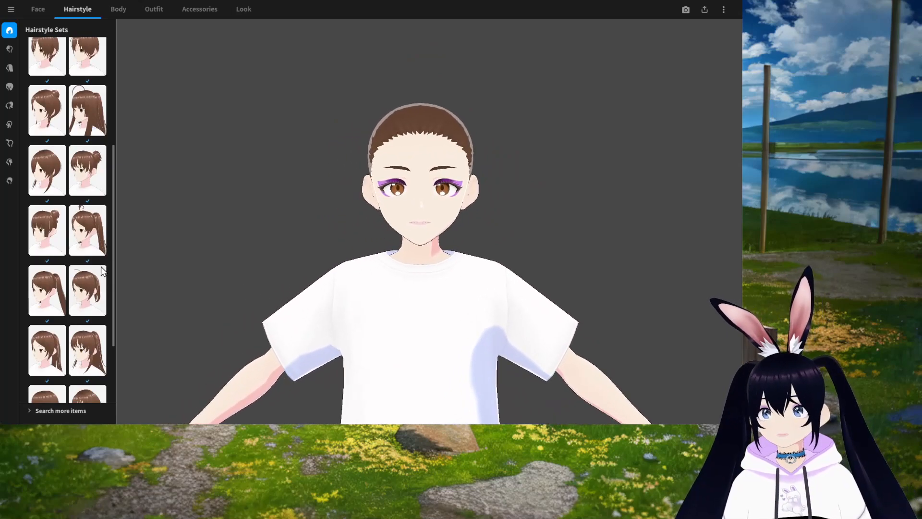
pyautogui.scroll(4, 81, 288)
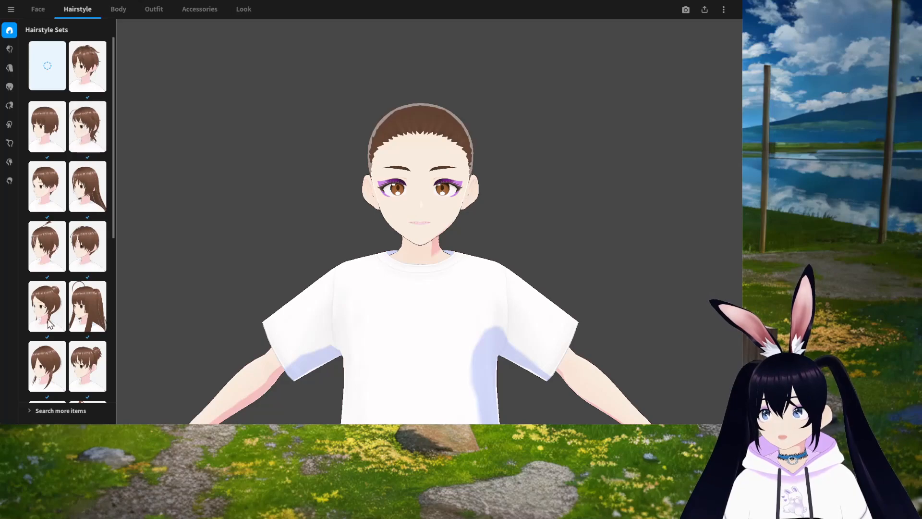
pyautogui.scroll(-3, 72, 298)
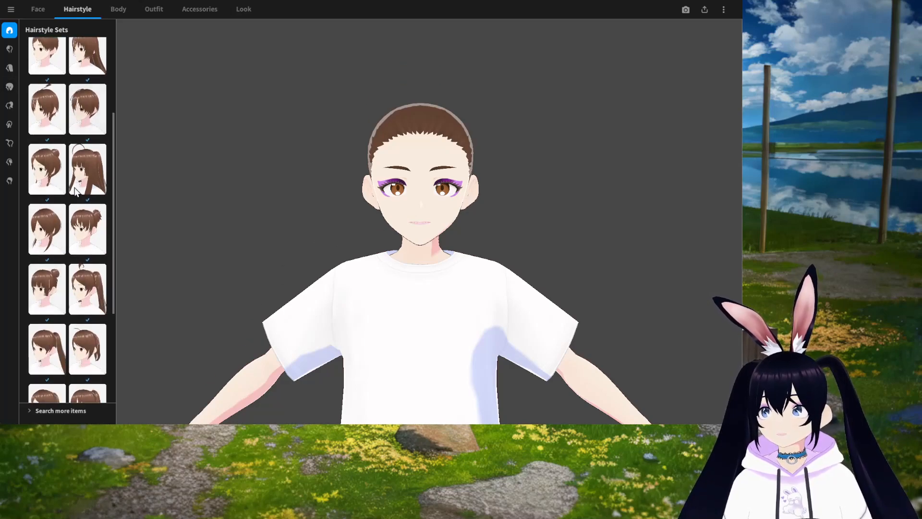
pyautogui.click(9, 33)
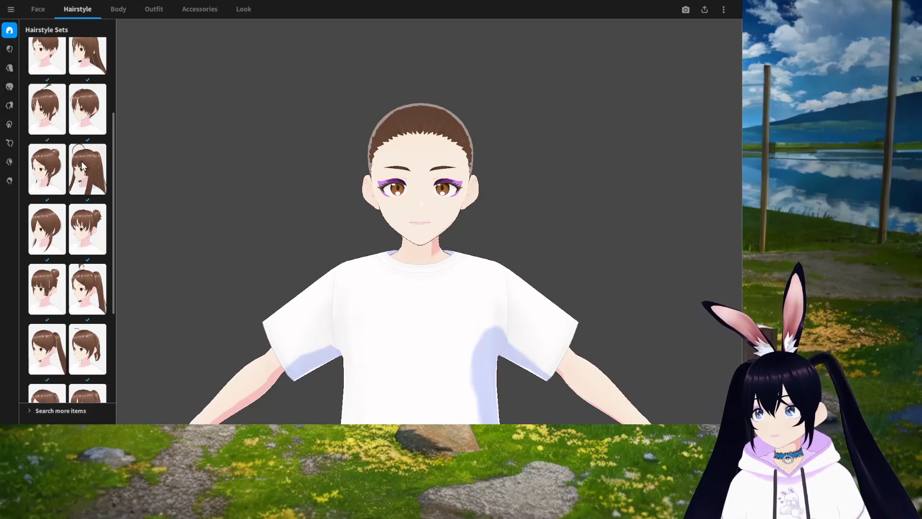
# Step: Try several hairstyle set presets, including braided buns and twin tails
pyautogui.scroll(1, 78, 160)
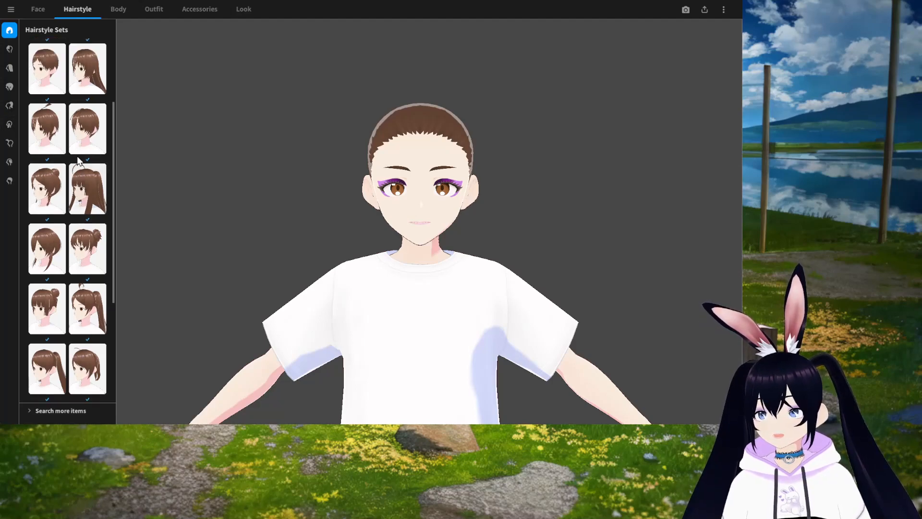
pyautogui.scroll(3, 78, 163)
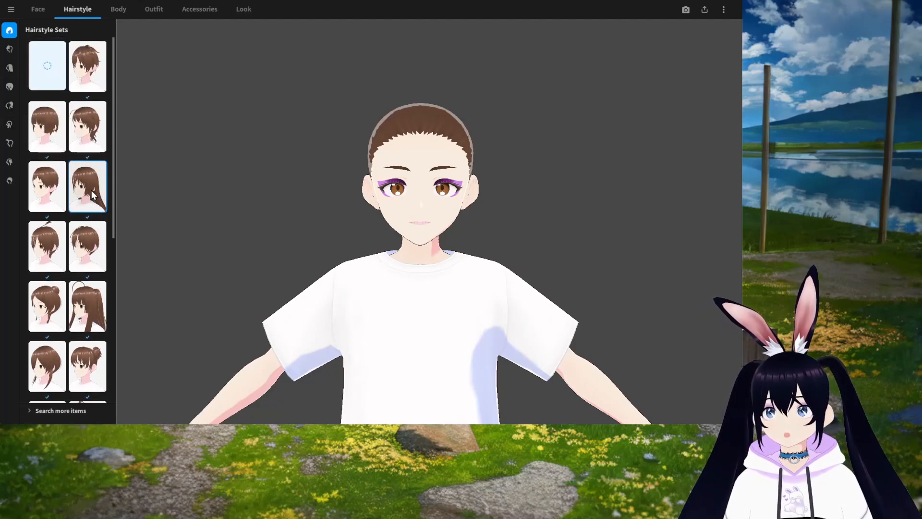
pyautogui.click(91, 190)
pyautogui.scroll(-3, 43, 241)
pyautogui.click(44, 240)
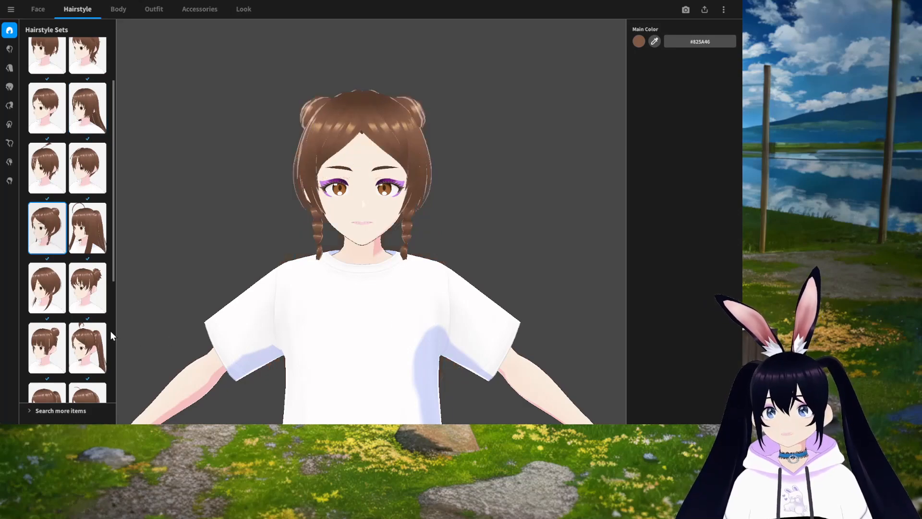
pyautogui.click(88, 348)
pyautogui.moveTo(508, 310)
pyautogui.mouseDown(button='right')
pyautogui.moveTo(451, 312)
pyautogui.moveTo(502, 315)
pyautogui.mouseUp(button='right')
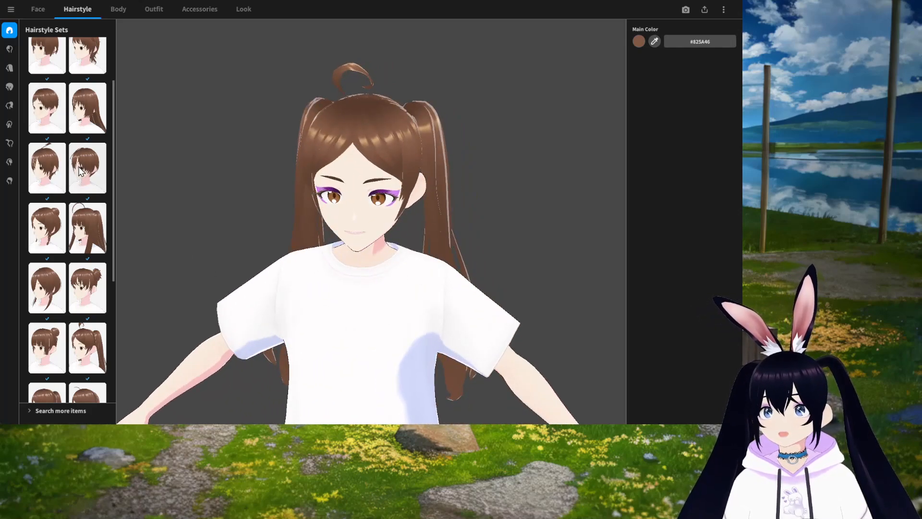
# Step: Apply the long straight hairstyle set and orbit the model to check it
pyautogui.scroll(2, 89, 144)
pyautogui.click(91, 135)
pyautogui.moveTo(453, 304); pyautogui.dragTo(410, 212)
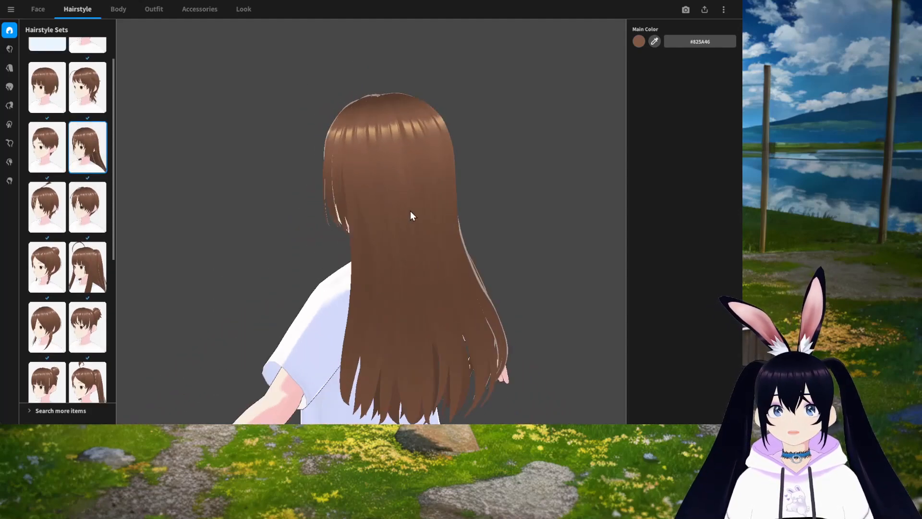
pyautogui.moveTo(479, 307); pyautogui.dragTo(458, 381)
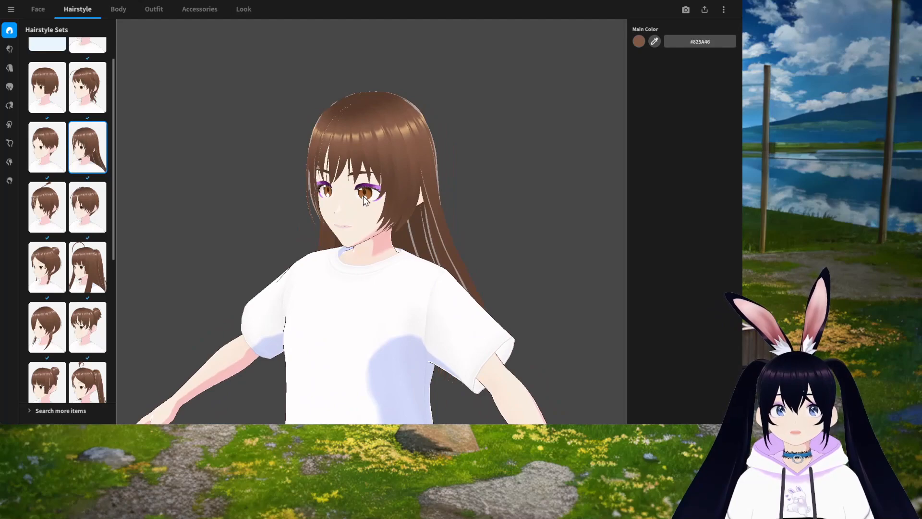
pyautogui.moveTo(340, 169); pyautogui.dragTo(384, 375)
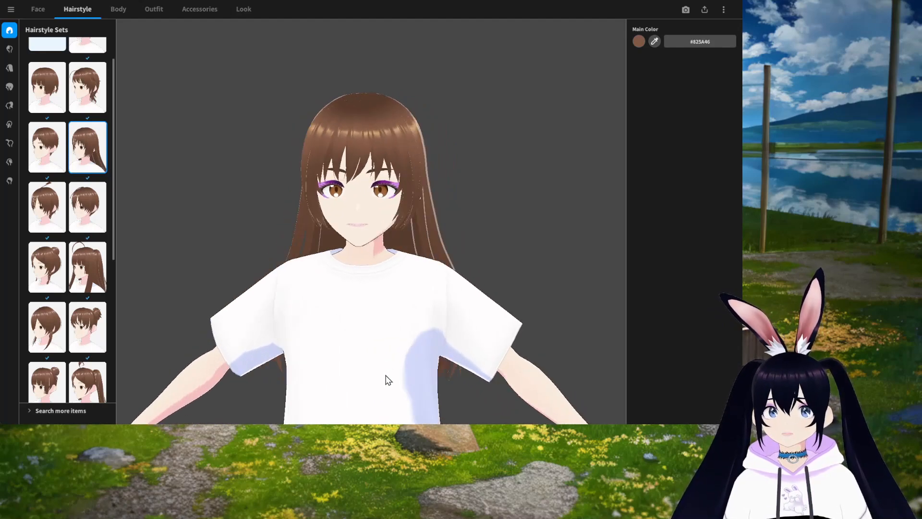
# Step: Open the Front hair presets and apply a side-swept bangs preset with a braid
pyautogui.click(11, 50)
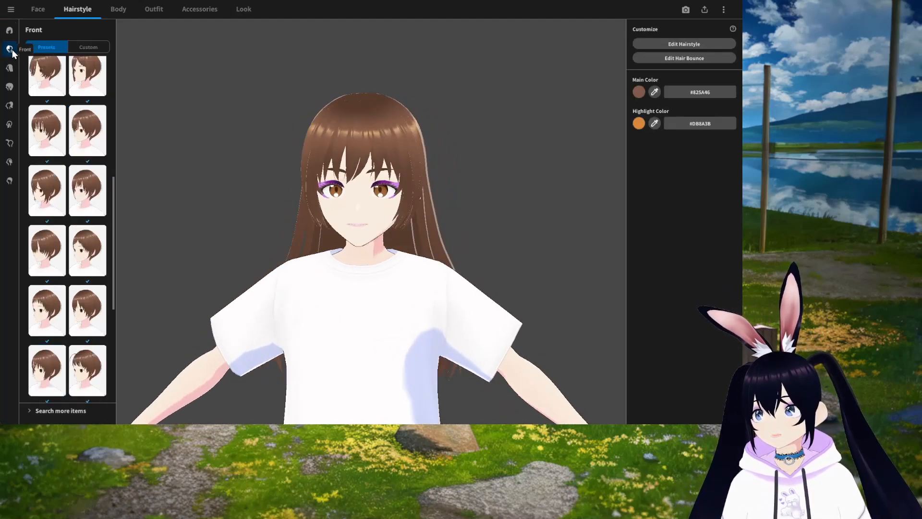
pyautogui.scroll(-10, 79, 370)
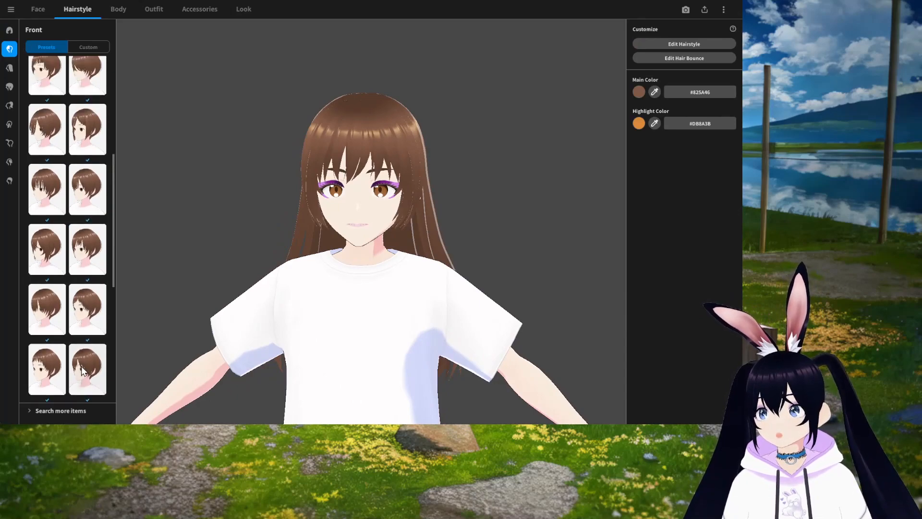
pyautogui.scroll(3, 82, 321)
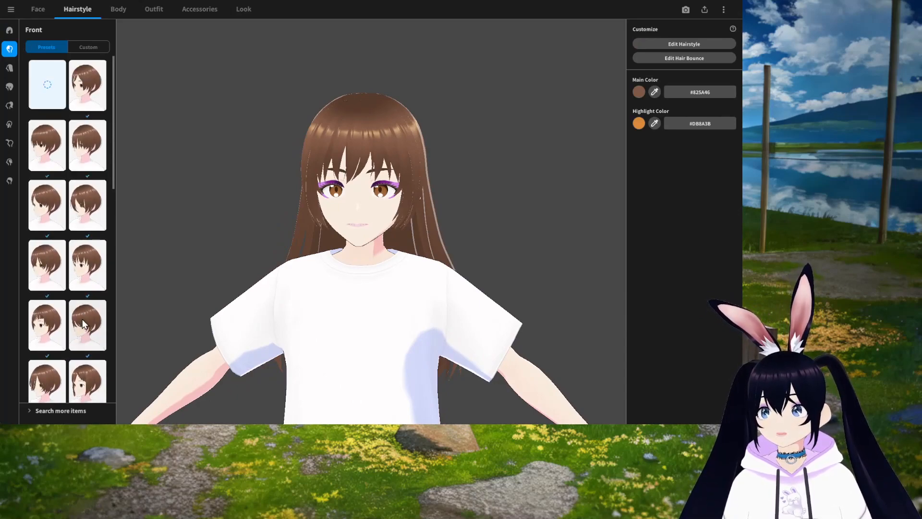
pyautogui.scroll(-1, 75, 223)
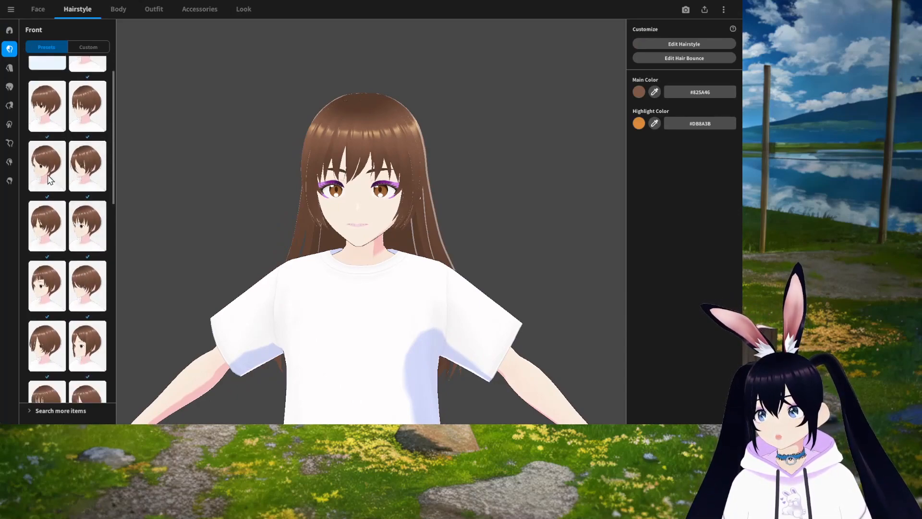
pyautogui.click(47, 166)
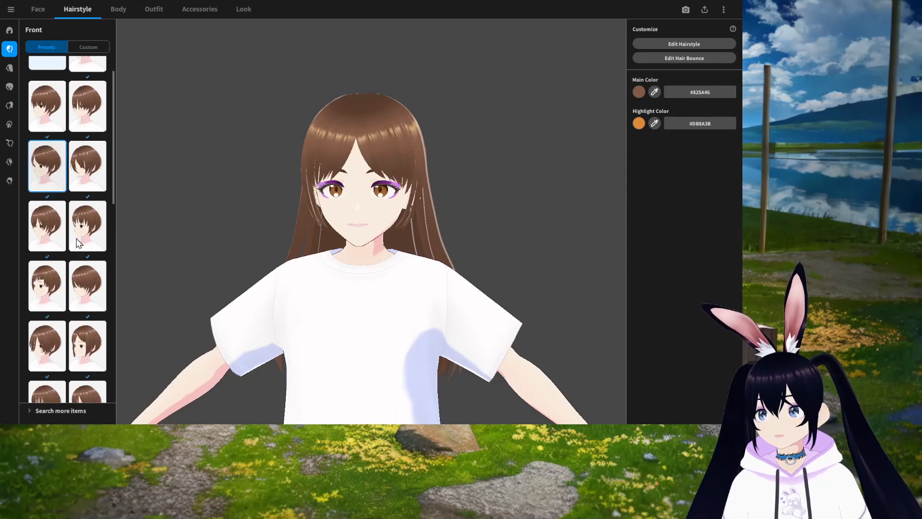
pyautogui.click(92, 285)
pyautogui.moveTo(444, 330)
pyautogui.mouseDown()
pyautogui.moveTo(418, 335)
pyautogui.moveTo(468, 332)
pyautogui.moveTo(445, 330)
pyautogui.mouseUp()
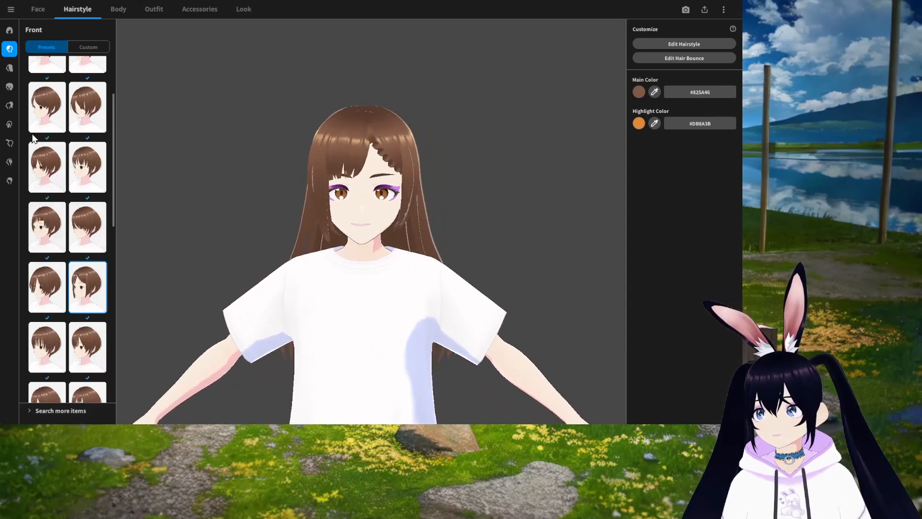
# Step: Open the Back hair presets and apply the short back hair preset with twin braids, orbiting to check it
pyautogui.click(10, 68)
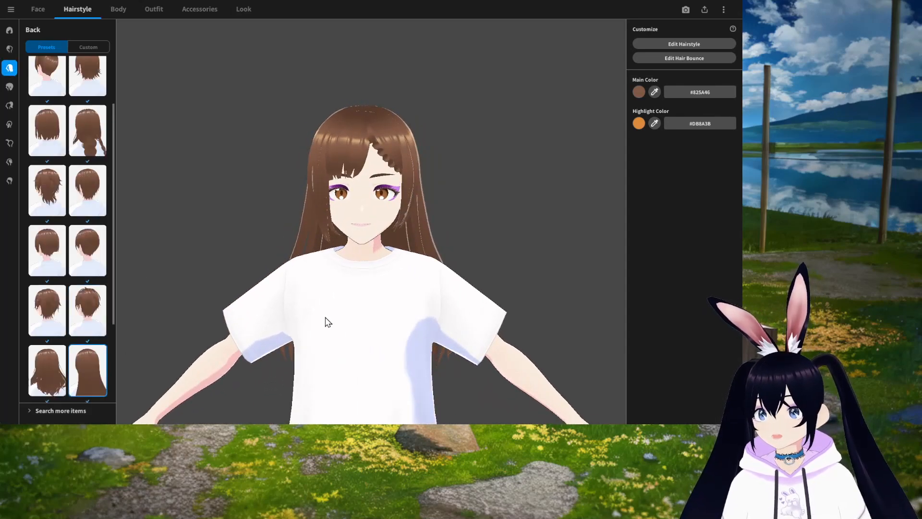
pyautogui.moveTo(463, 280); pyautogui.dragTo(449, 284)
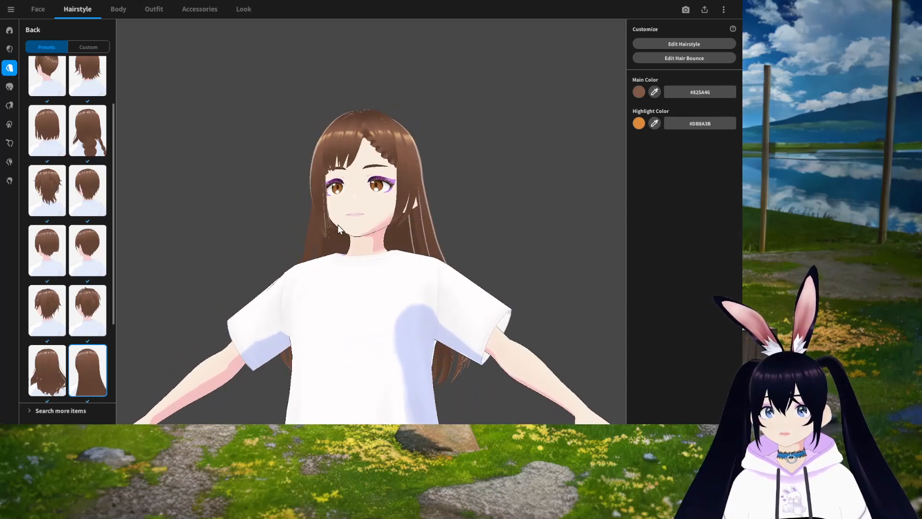
pyautogui.moveTo(339, 224); pyautogui.dragTo(419, 310, button='right')
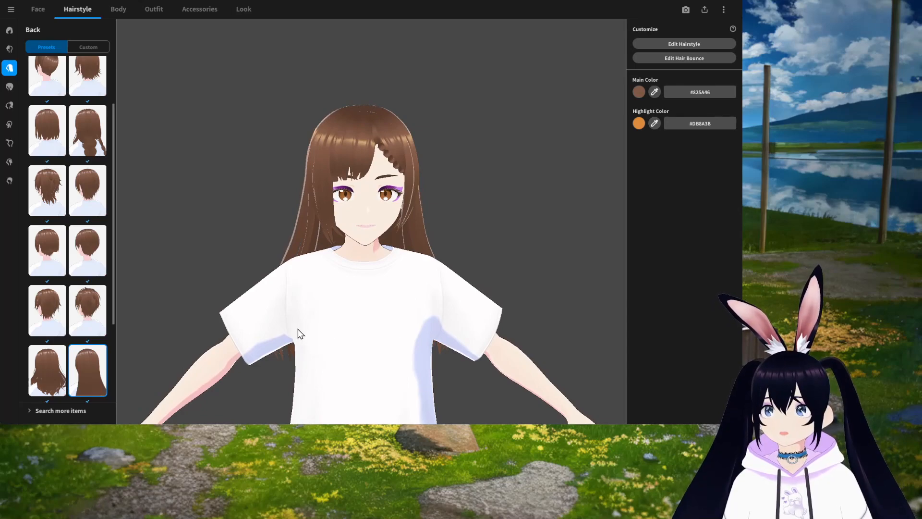
pyautogui.scroll(-2, 79, 352)
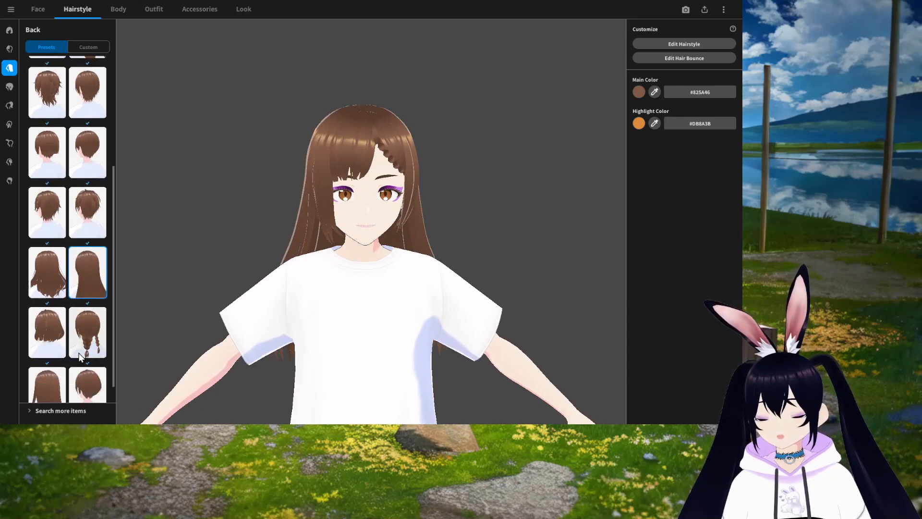
pyautogui.scroll(-1, 79, 353)
pyautogui.click(83, 315)
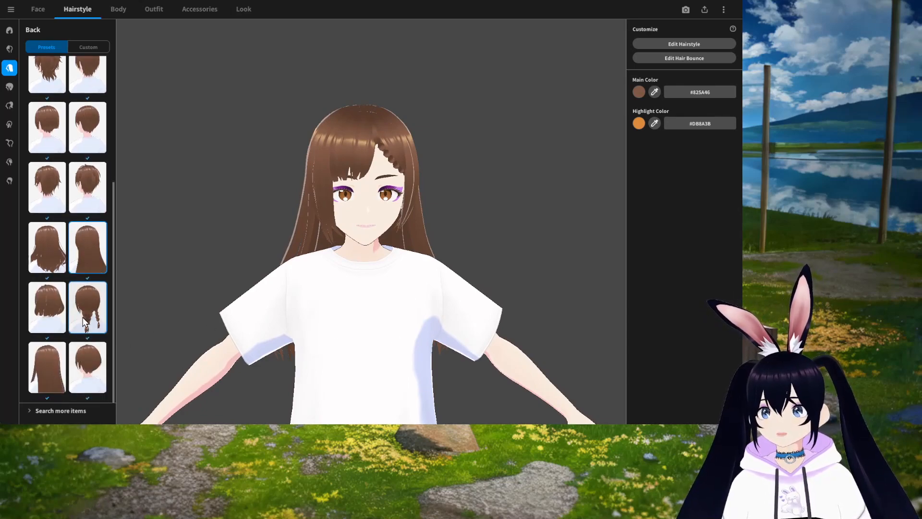
pyautogui.moveTo(425, 335); pyautogui.dragTo(286, 332, button='right')
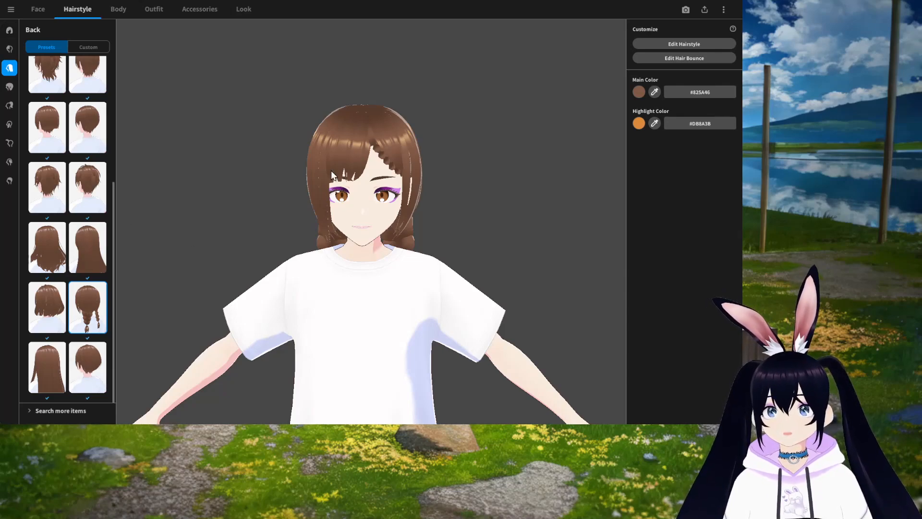
# Step: Open the Overall Hair presets, try low twin tails, and apply a long straight overall hair preset
pyautogui.click(10, 87)
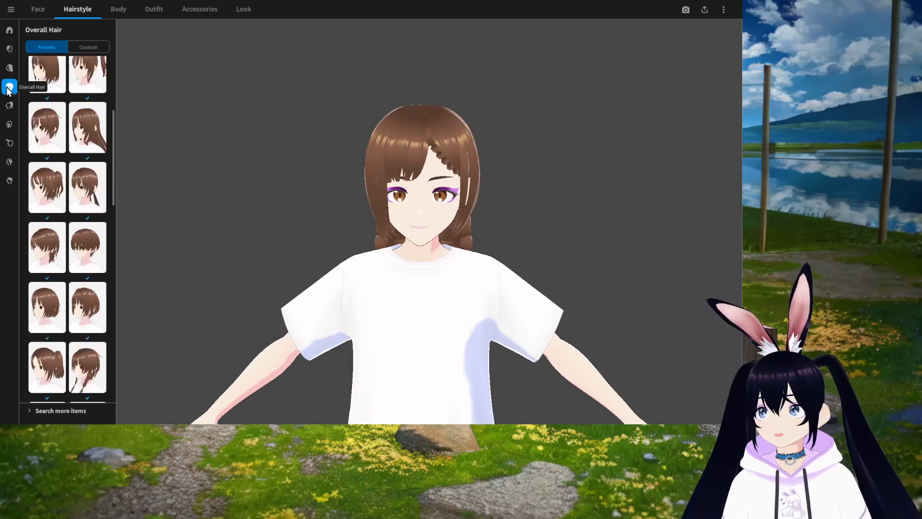
pyautogui.scroll(-5, 76, 328)
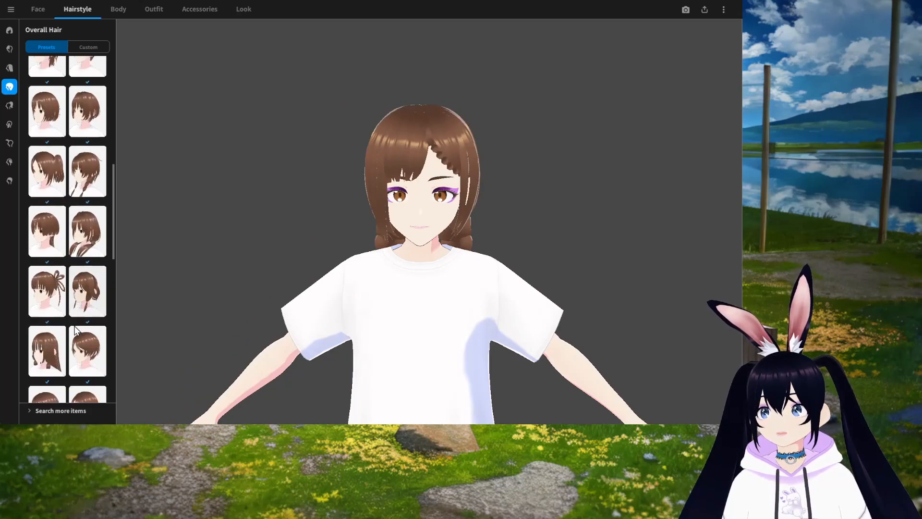
pyautogui.scroll(1, 77, 331)
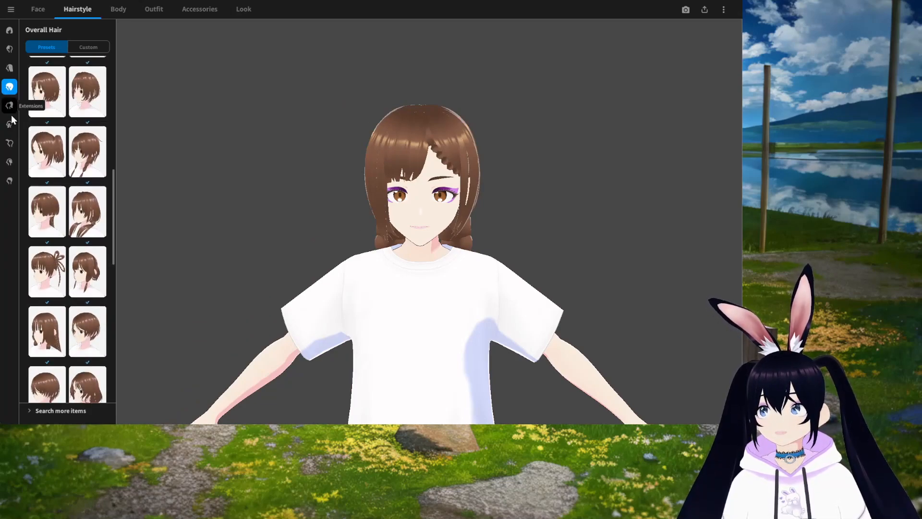
pyautogui.click(95, 222)
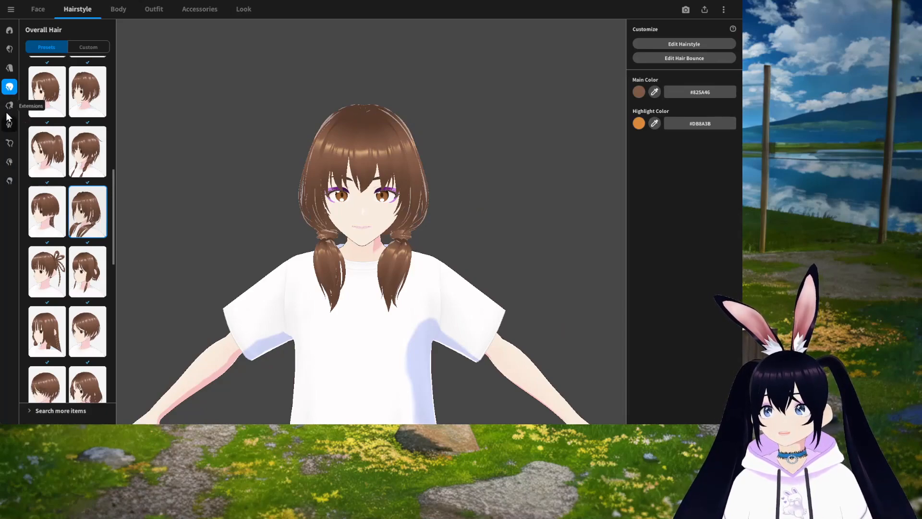
pyautogui.scroll(-1, 80, 271)
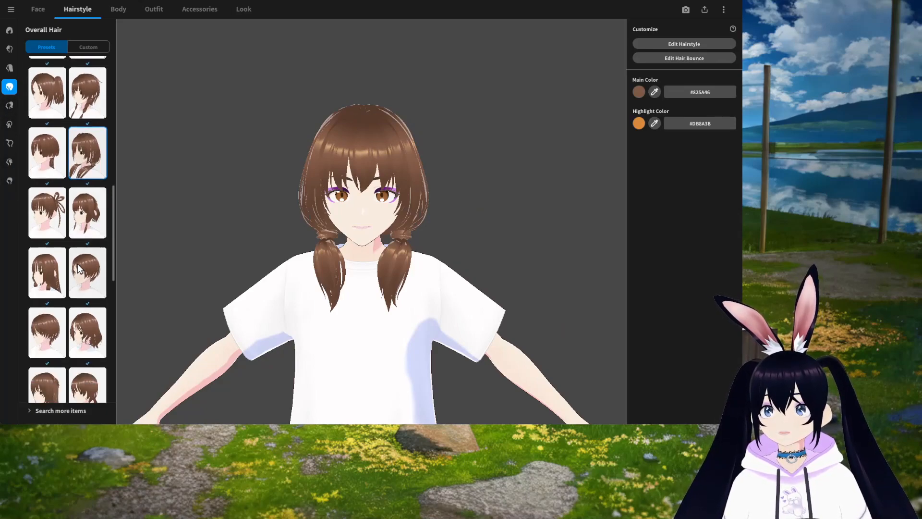
pyautogui.click(47, 272)
pyautogui.moveTo(377, 350); pyautogui.dragTo(337, 351)
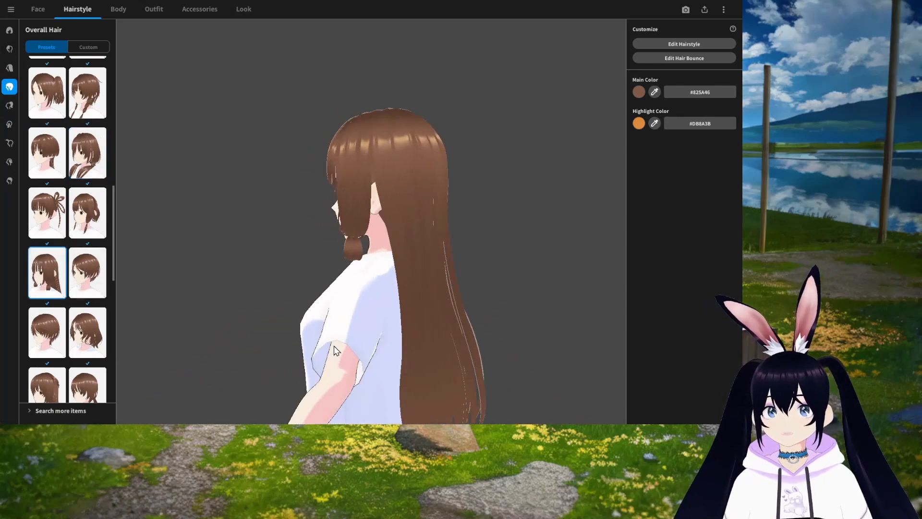
# Step: Try a long twin-tail Extensions preset and orbit the model to inspect it
pyautogui.click(9, 107)
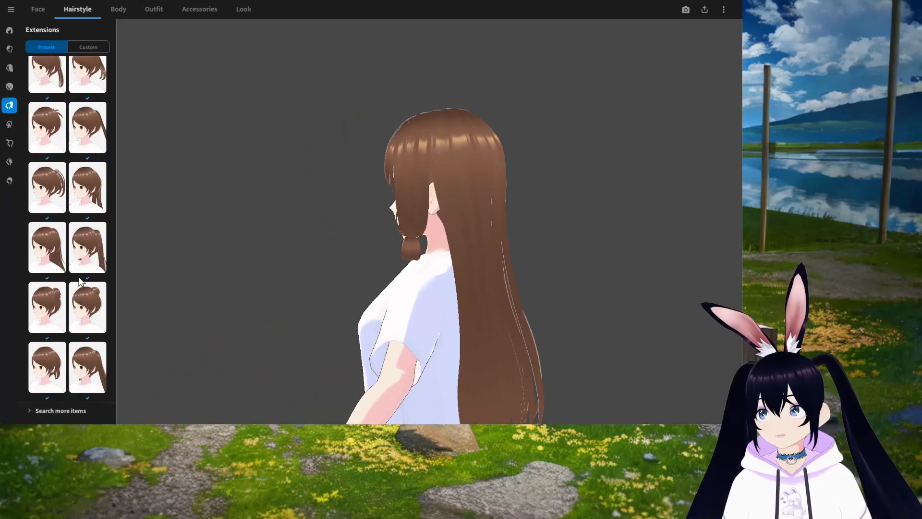
pyautogui.moveTo(494, 307); pyautogui.dragTo(338, 299)
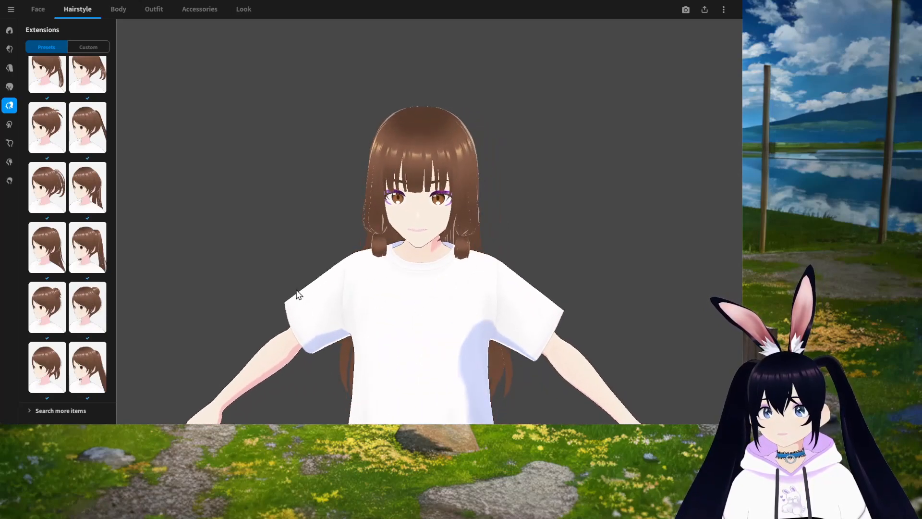
pyautogui.click(88, 375)
pyautogui.moveTo(374, 345); pyautogui.dragTo(325, 319)
pyautogui.moveTo(519, 321); pyautogui.dragTo(429, 332)
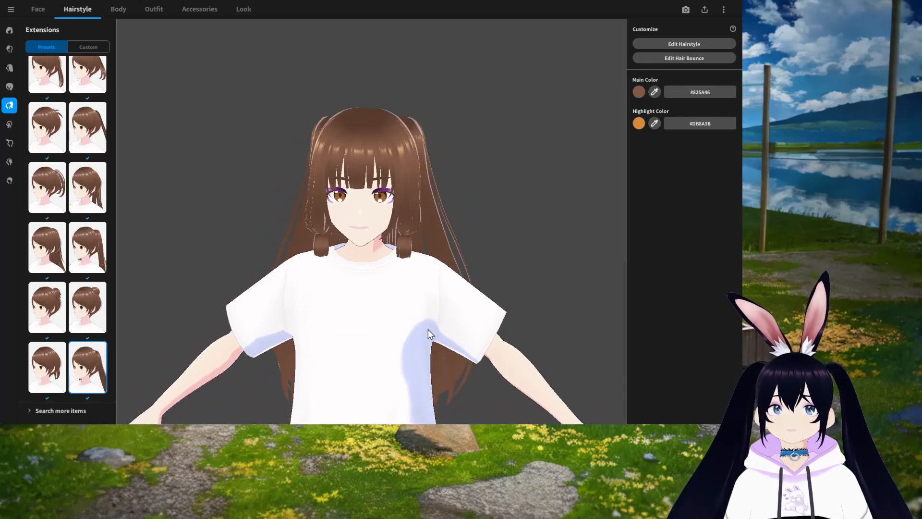
pyautogui.moveTo(457, 258); pyautogui.dragTo(324, 264)
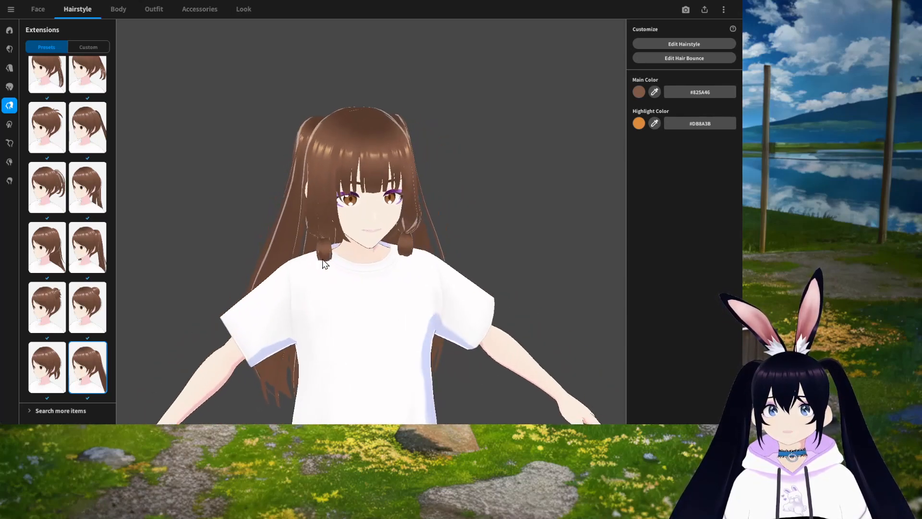
# Step: Try more Extensions presets including double buns, then clear the extension back to none
pyautogui.click(48, 188)
pyautogui.moveTo(410, 273); pyautogui.dragTo(391, 283)
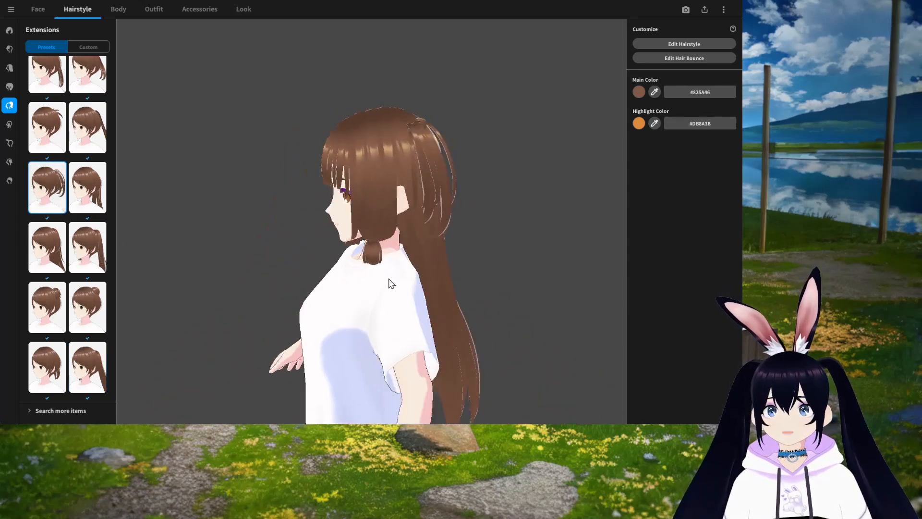
pyautogui.moveTo(409, 318); pyautogui.dragTo(439, 317)
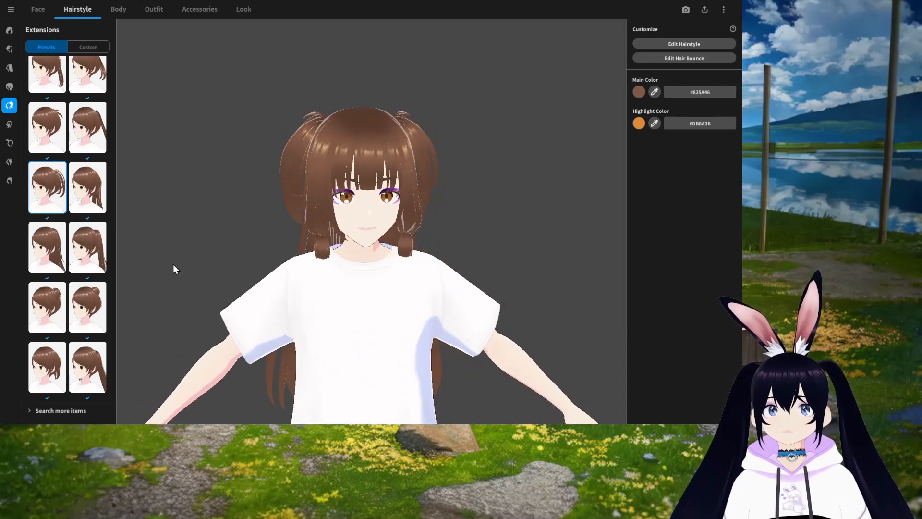
pyautogui.scroll(3, 67, 216)
pyautogui.click(88, 144)
pyautogui.moveTo(429, 270); pyautogui.dragTo(276, 264)
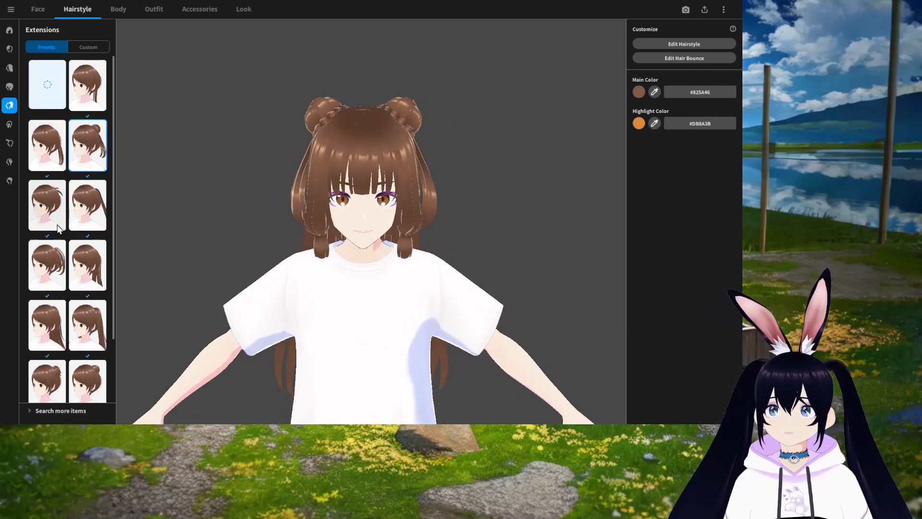
pyautogui.moveTo(315, 290); pyautogui.dragTo(389, 316)
pyautogui.moveTo(386, 311); pyautogui.dragTo(393, 311, button='right')
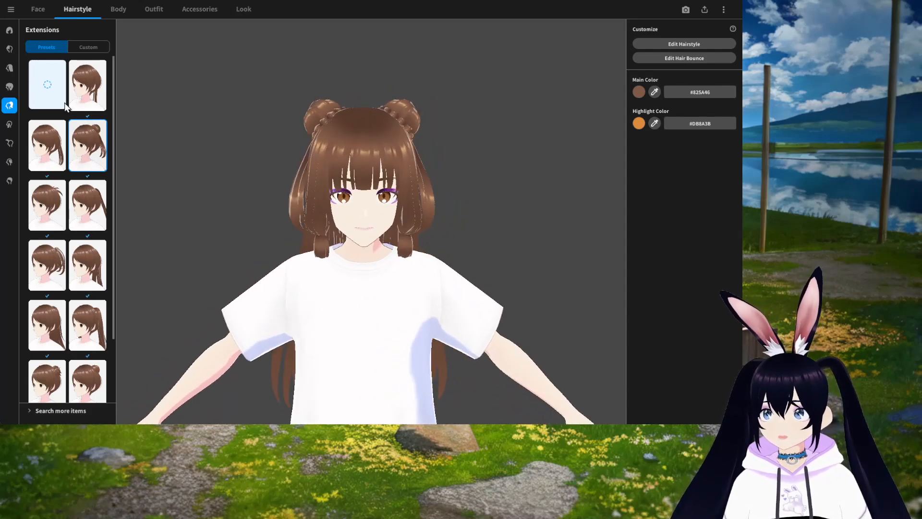
pyautogui.click(53, 87)
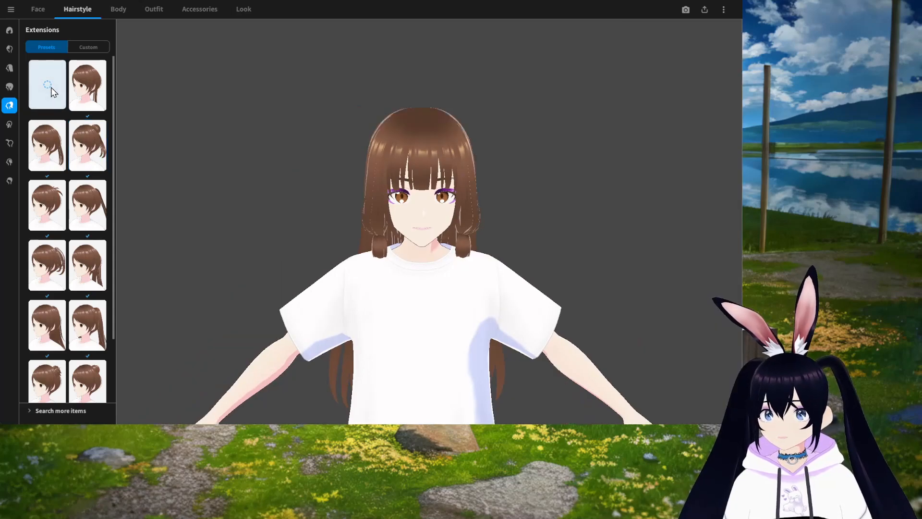
# Step: Browse the custom items in the Side and Ahoge hair categories
pyautogui.click(10, 127)
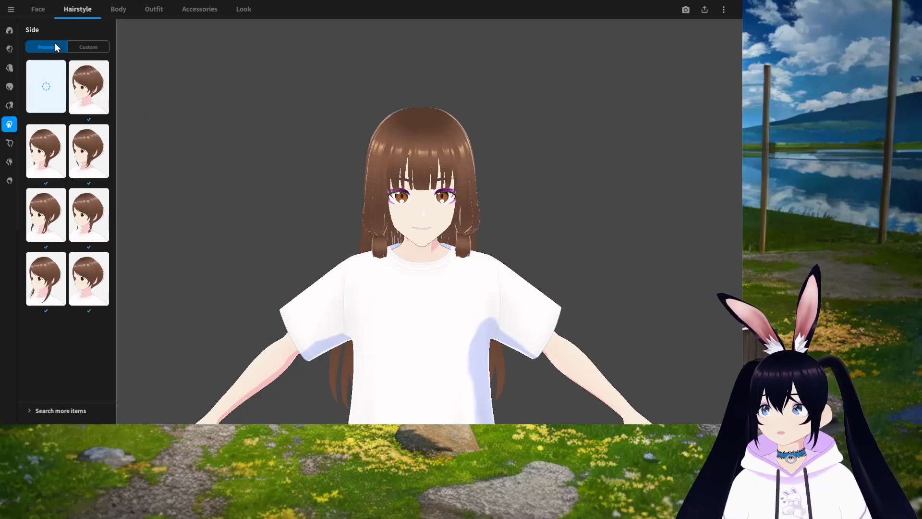
pyautogui.click(86, 48)
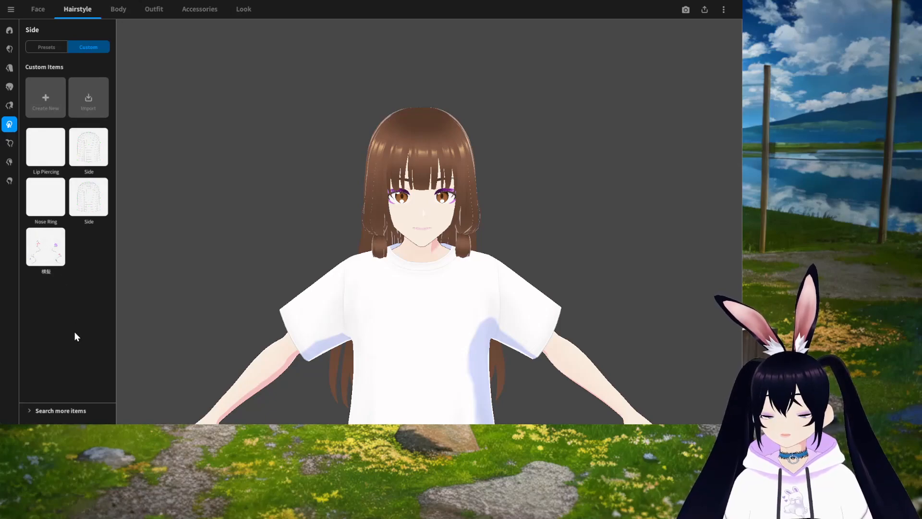
pyautogui.scroll(3, 408, 335)
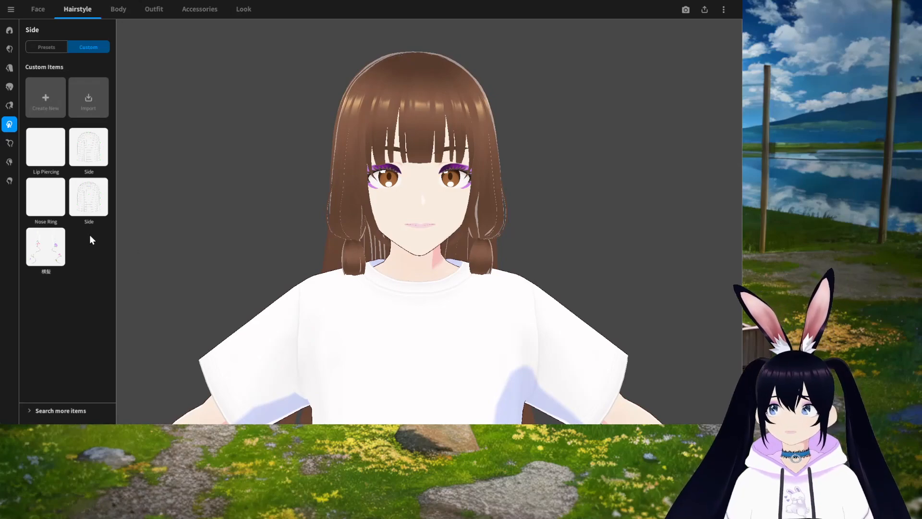
pyautogui.click(11, 146)
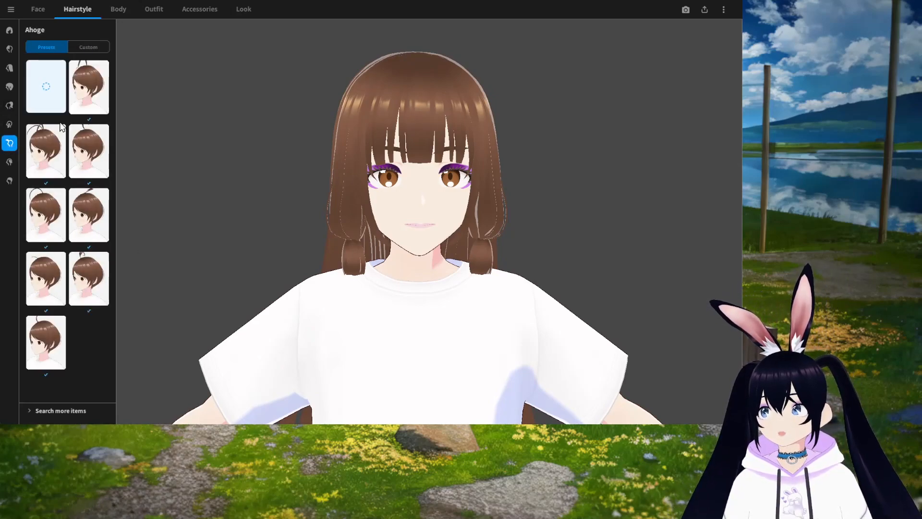
pyautogui.click(90, 47)
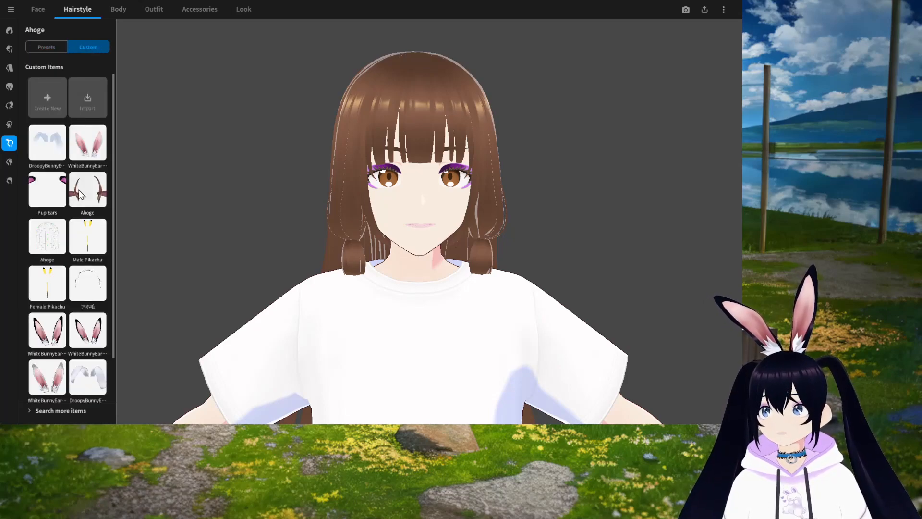
pyautogui.scroll(-2, 81, 206)
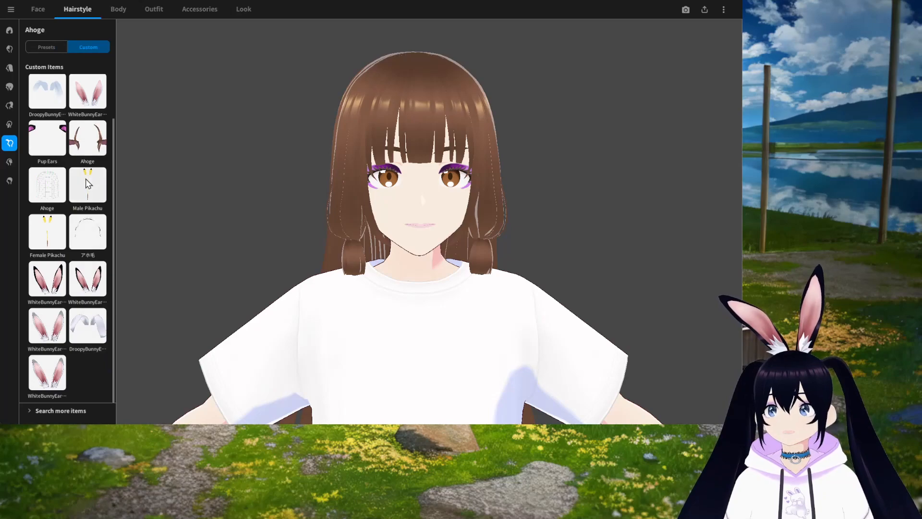
pyautogui.scroll(2, 76, 314)
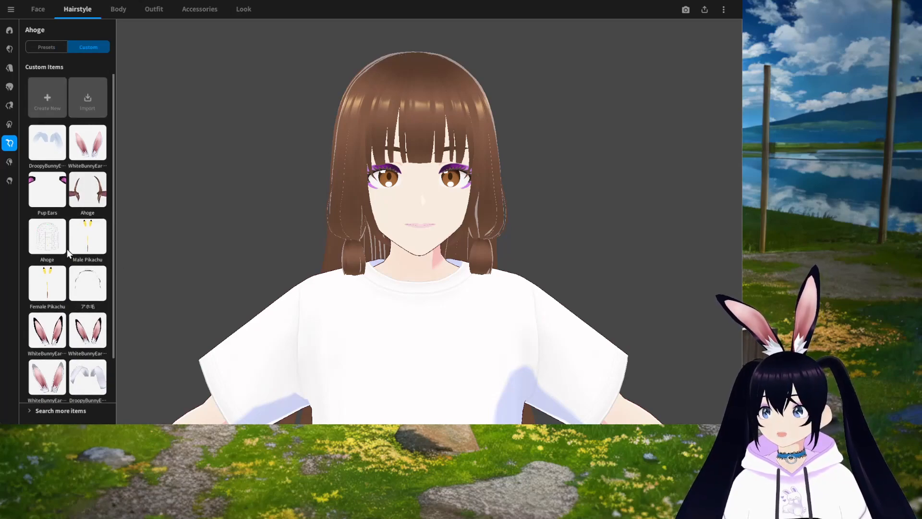
pyautogui.scroll(-2, 67, 347)
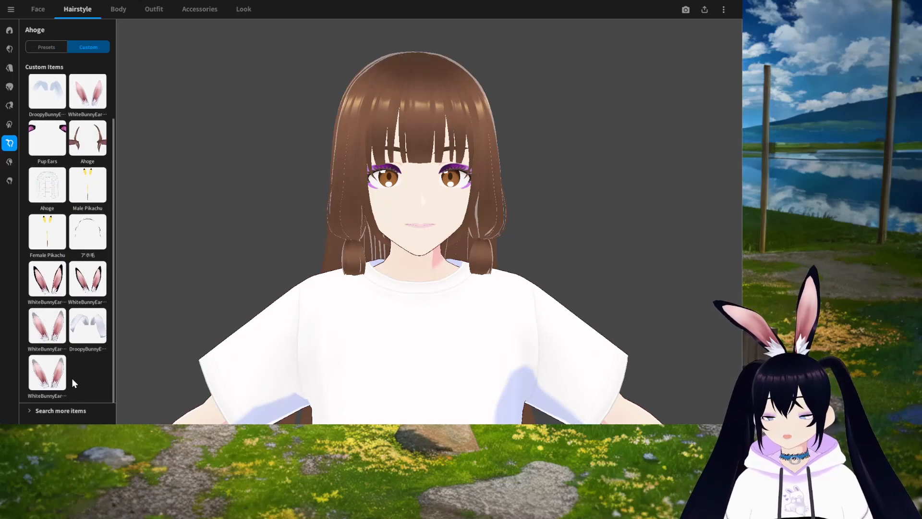
# Step: Apply the アホ毛 lace headband custom item from the Ahoge category and orbit the model to inspect it
pyautogui.scroll(2, 85, 305)
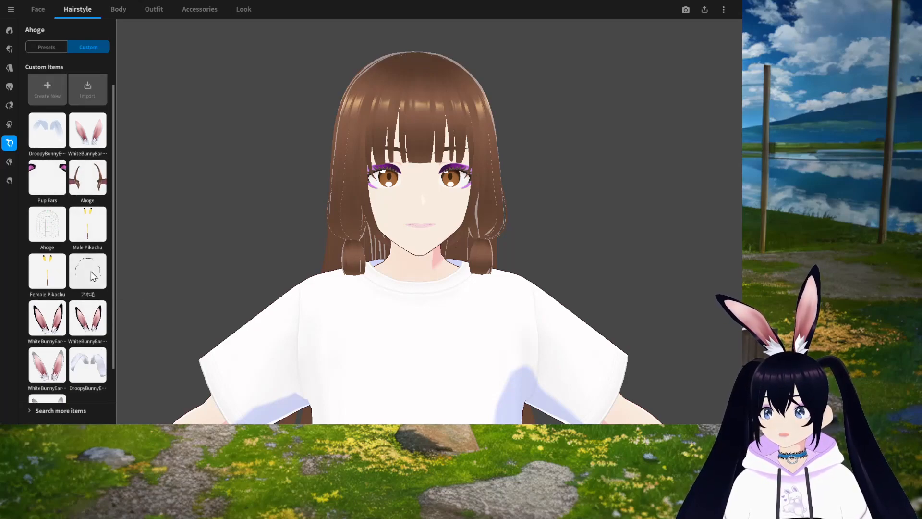
pyautogui.scroll(-1, 92, 276)
pyautogui.scroll(-1, 92, 276)
pyautogui.scroll(1, 91, 280)
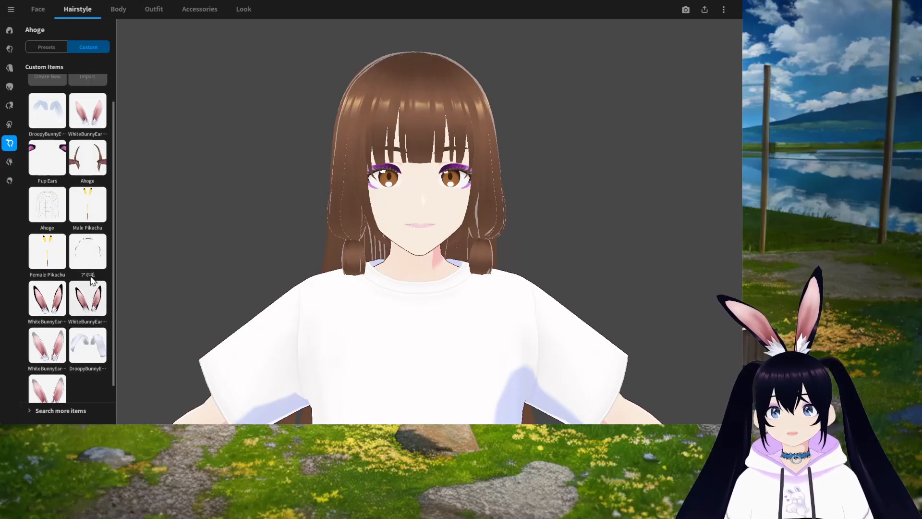
pyautogui.scroll(-2, 362, 321)
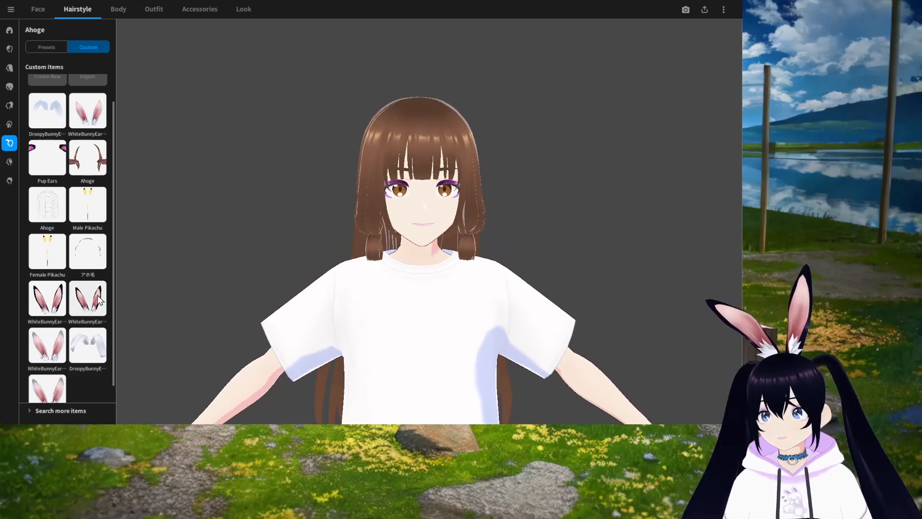
pyautogui.click(89, 258)
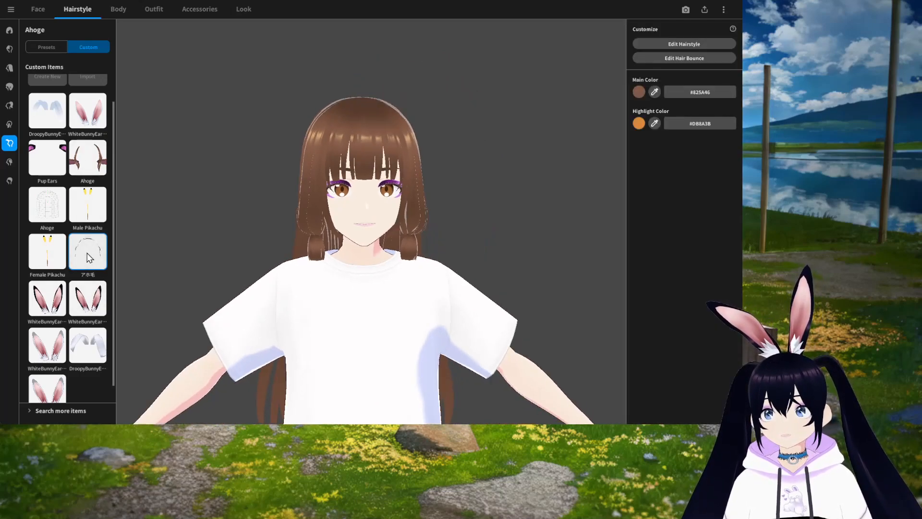
pyautogui.moveTo(395, 295)
pyautogui.mouseDown()
pyautogui.moveTo(374, 302)
pyautogui.moveTo(356, 292)
pyautogui.moveTo(412, 291)
pyautogui.mouseUp()
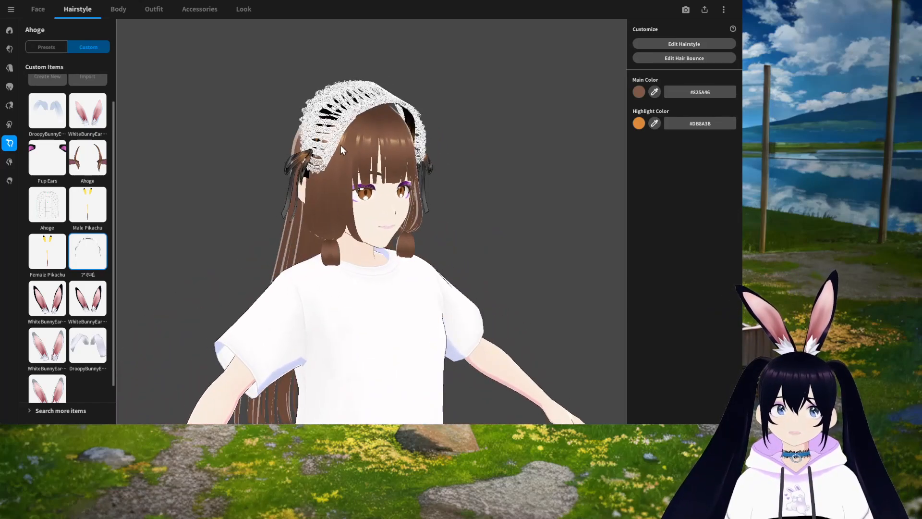
pyautogui.moveTo(383, 247); pyautogui.dragTo(445, 308)
pyautogui.moveTo(445, 304); pyautogui.dragTo(443, 296, button='right')
pyautogui.moveTo(336, 116); pyautogui.dragTo(323, 184, button='middle')
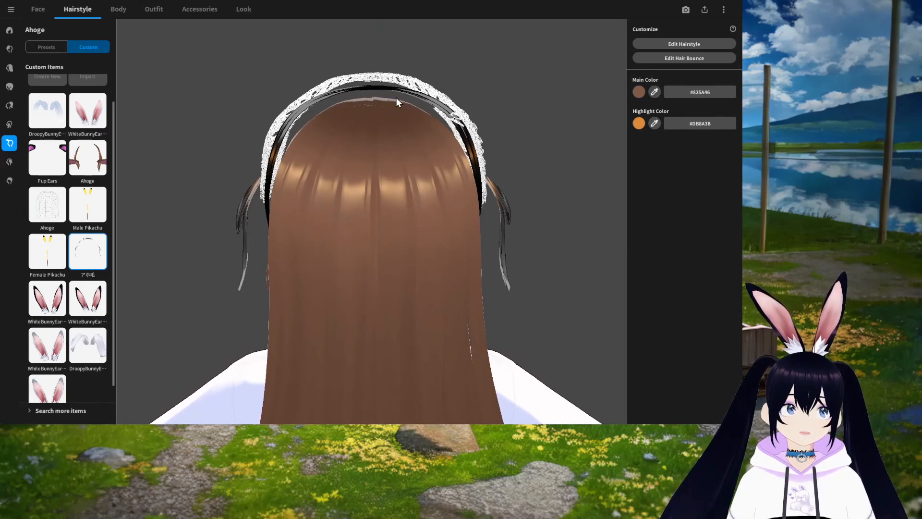
pyautogui.moveTo(443, 261); pyautogui.dragTo(514, 253)
pyautogui.moveTo(512, 253); pyautogui.dragTo(513, 252, button='right')
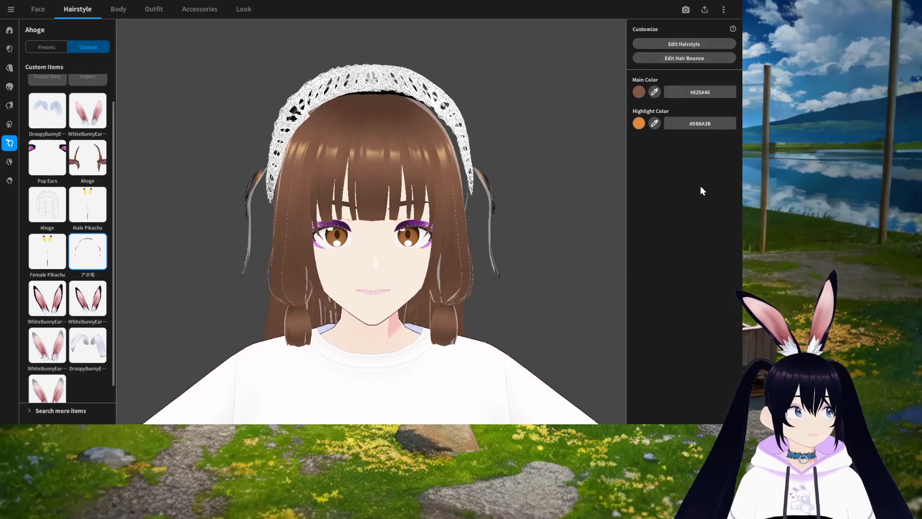
# Step: Open the hairstyle editor for the Ahoge item and inspect the freehand hair groups' guides from several angles
pyautogui.click(696, 44)
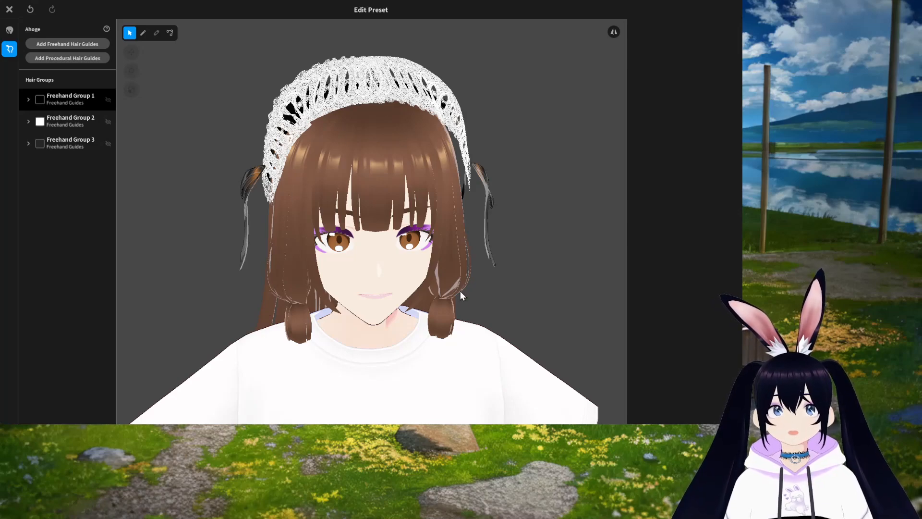
pyautogui.click(282, 222)
pyautogui.scroll(-3, 449, 346)
pyautogui.moveTo(483, 340); pyautogui.dragTo(481, 329, button='right')
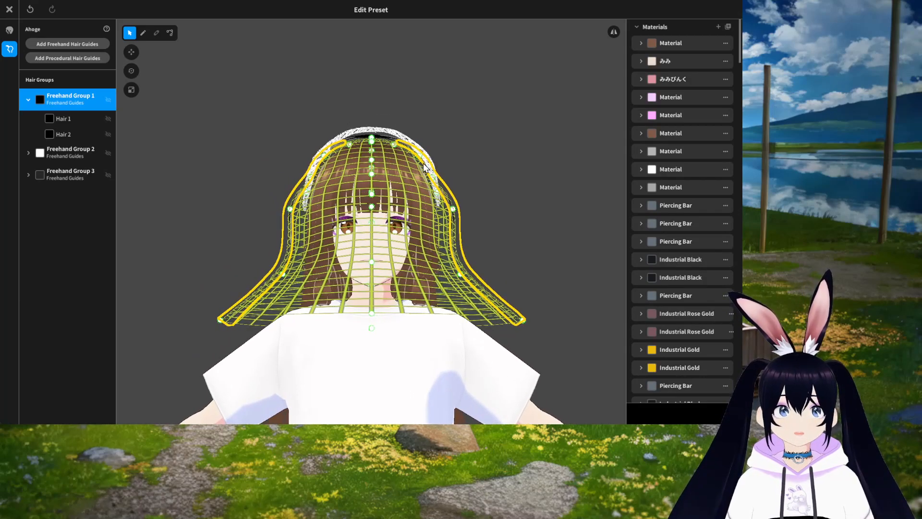
pyautogui.moveTo(522, 211); pyautogui.dragTo(485, 207, button='right')
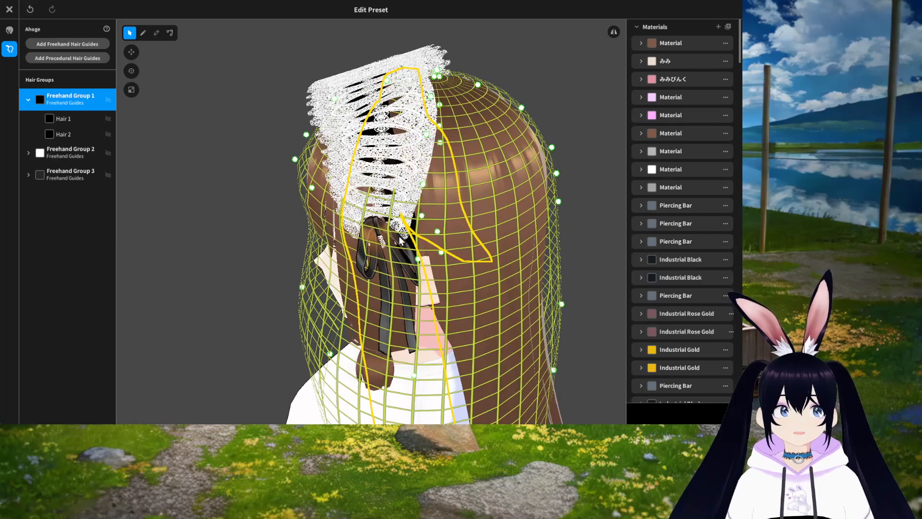
pyautogui.moveTo(589, 304); pyautogui.dragTo(575, 278, button='right')
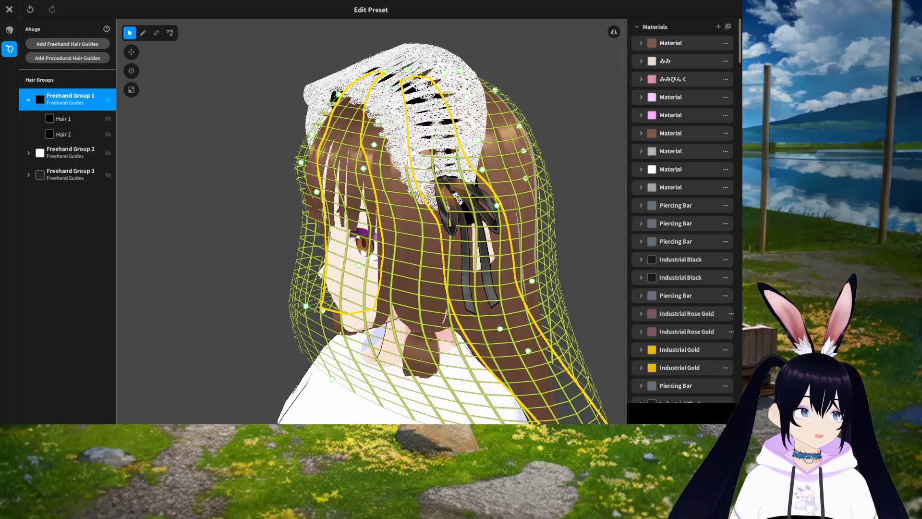
pyautogui.moveTo(568, 272); pyautogui.dragTo(591, 264, button='right')
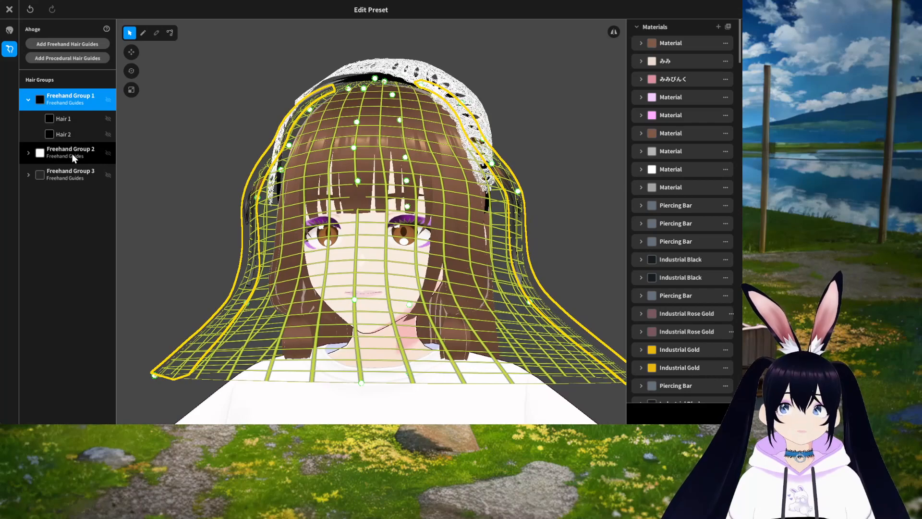
pyautogui.moveTo(425, 233); pyautogui.dragTo(433, 241, button='right')
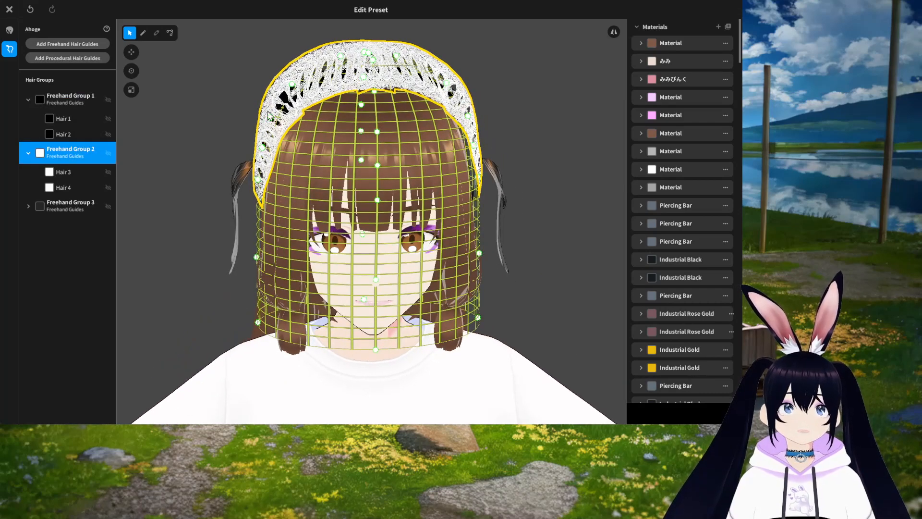
# Step: Select Freehand Group 3, Group 1 and its Hair 1 in turn to locate which guides form the headband
pyautogui.rightClick(62, 206)
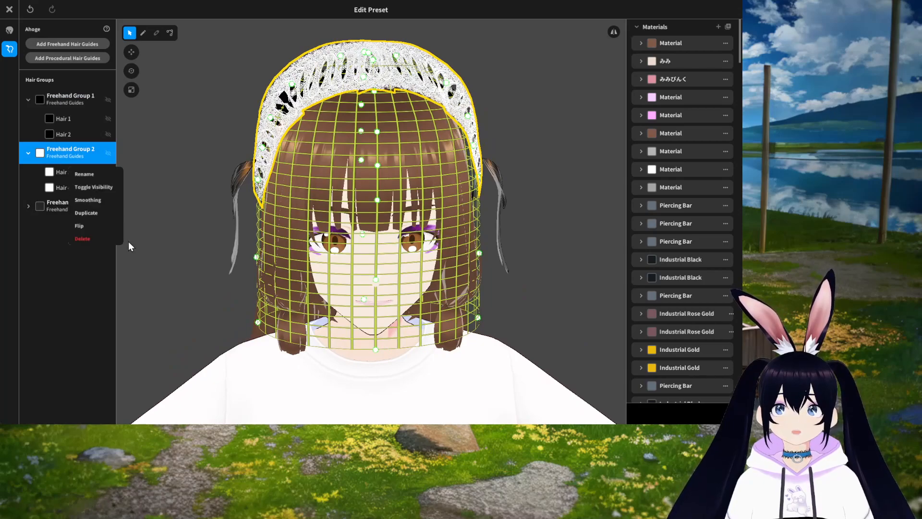
pyautogui.click(59, 206)
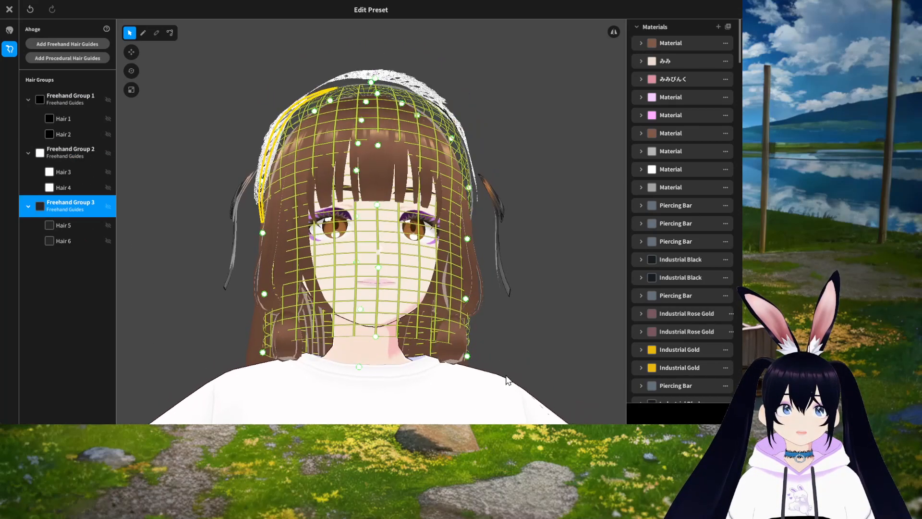
pyautogui.moveTo(571, 352)
pyautogui.mouseDown(button='right')
pyautogui.moveTo(558, 347)
pyautogui.moveTo(575, 349)
pyautogui.moveTo(571, 367)
pyautogui.mouseUp(button='right')
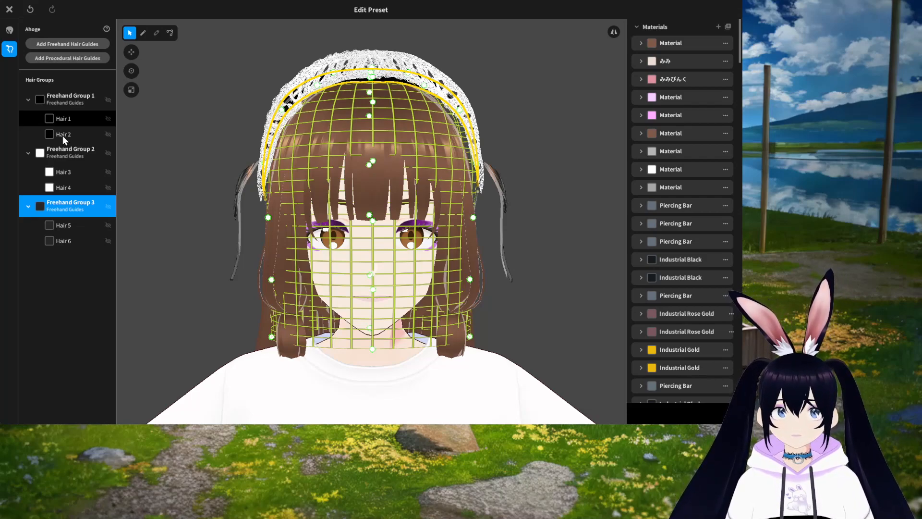
pyautogui.click(74, 94)
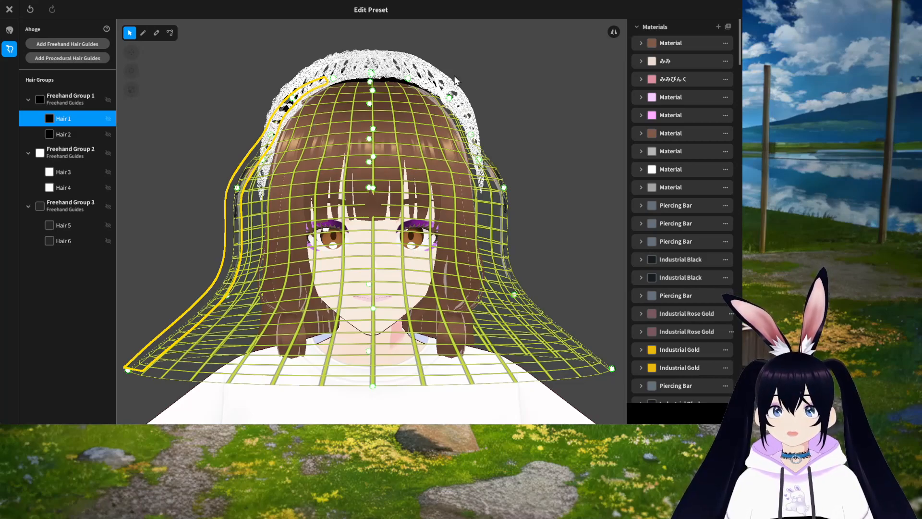
pyautogui.moveTo(362, 295); pyautogui.dragTo(452, 351, button='right')
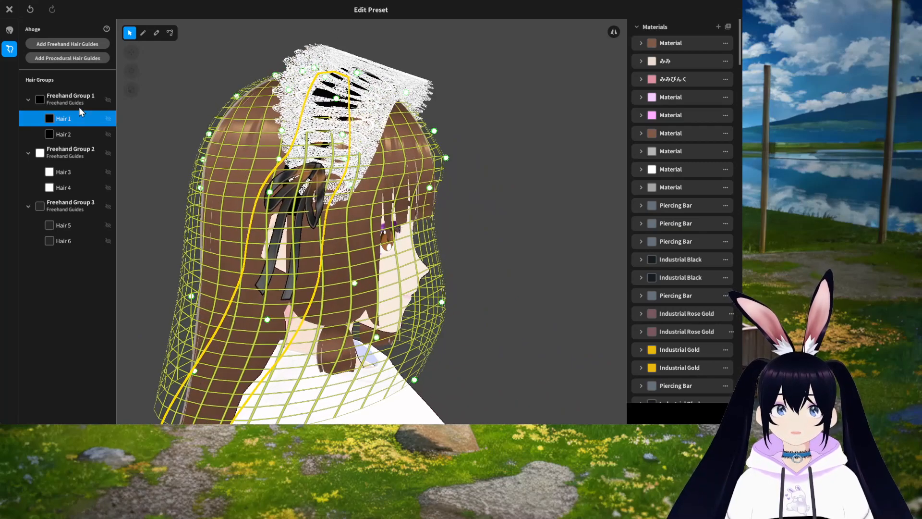
pyautogui.click(63, 120)
pyautogui.moveTo(351, 286); pyautogui.dragTo(325, 282, button='right')
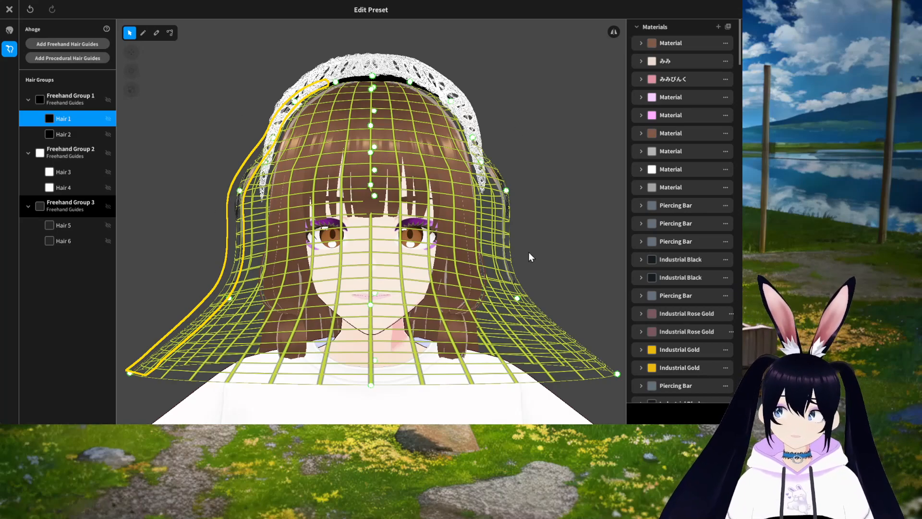
pyautogui.click(336, 212)
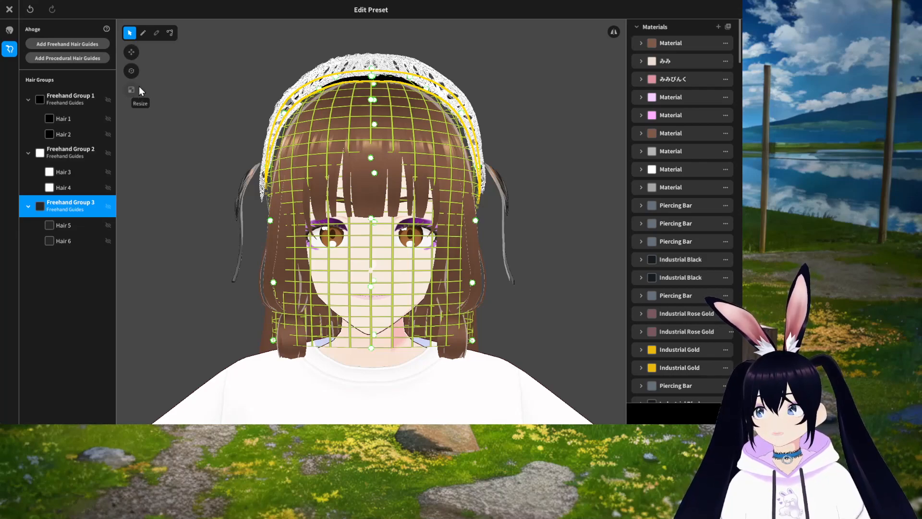
# Step: Try moving Freehand Group 3 with the Move tool, undoing each attempt
pyautogui.click(131, 52)
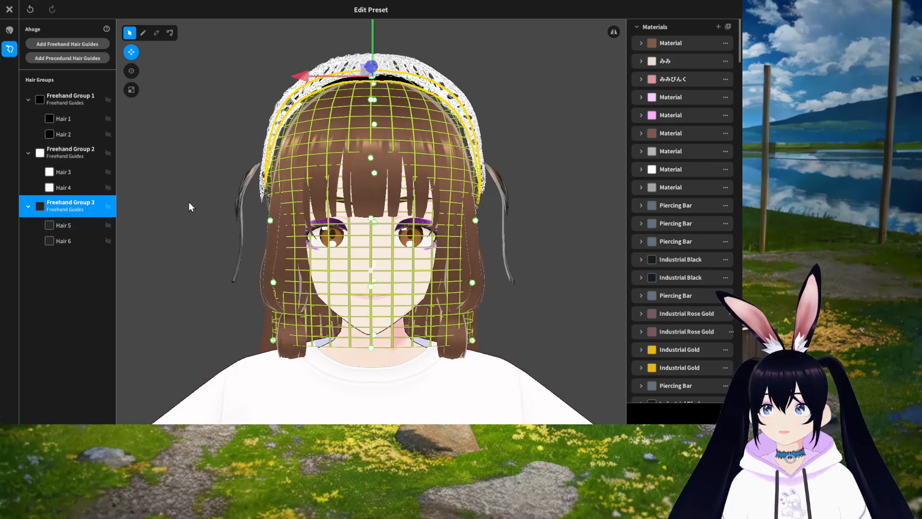
pyautogui.moveTo(484, 144); pyautogui.dragTo(483, 169, button='middle')
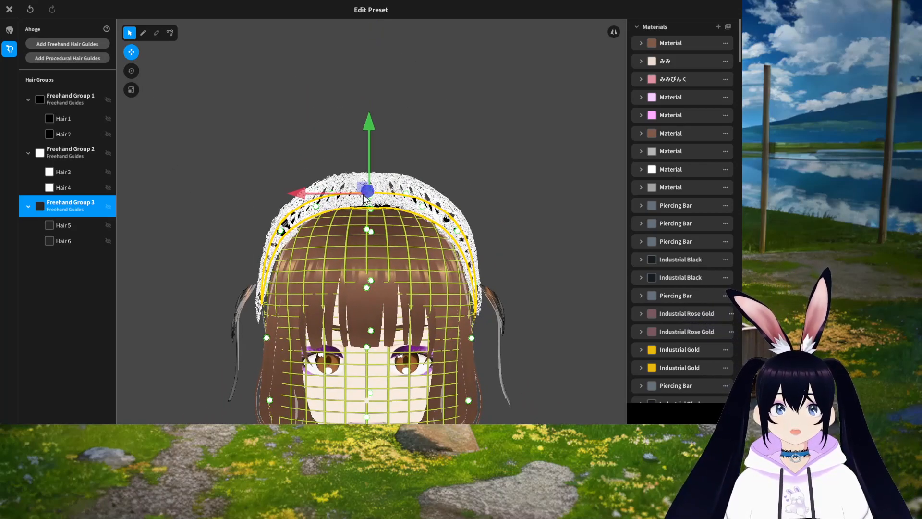
pyautogui.moveTo(363, 200); pyautogui.dragTo(445, 248, button='right')
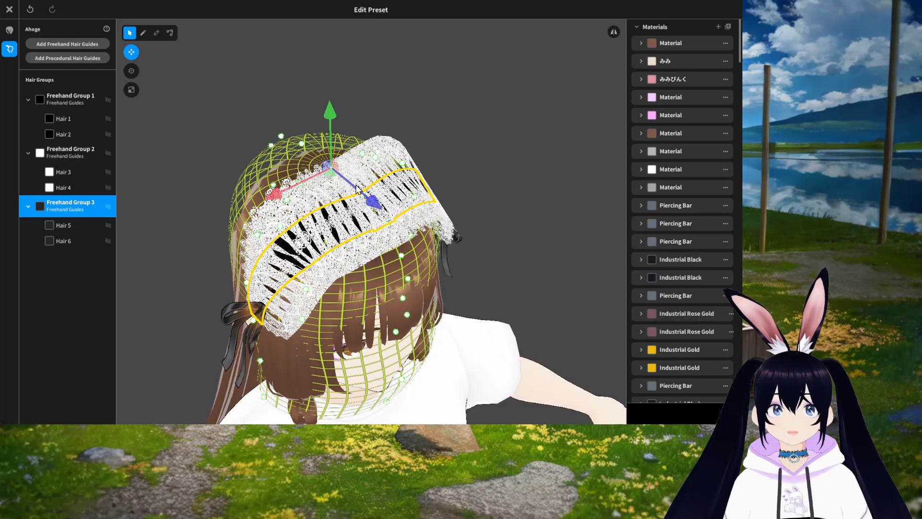
pyautogui.moveTo(372, 202); pyautogui.dragTo(366, 209)
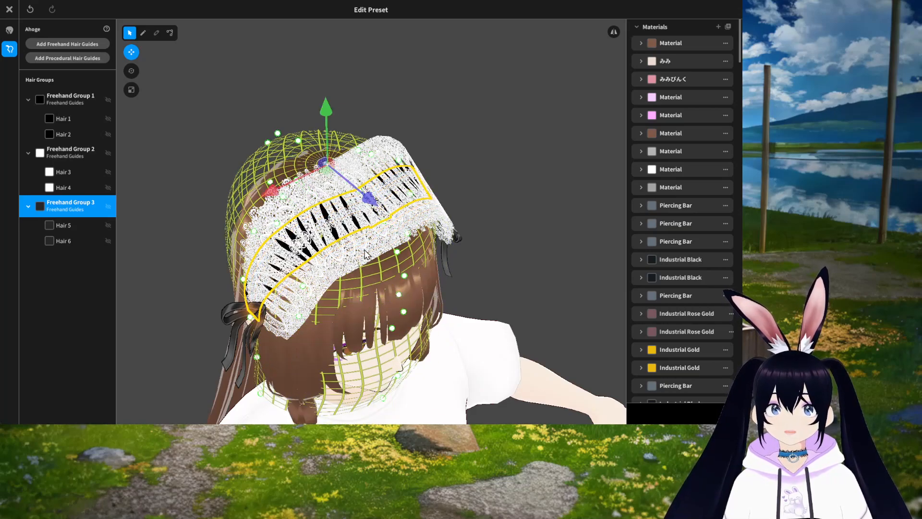
pyautogui.hotkey('ctrl', 'z')
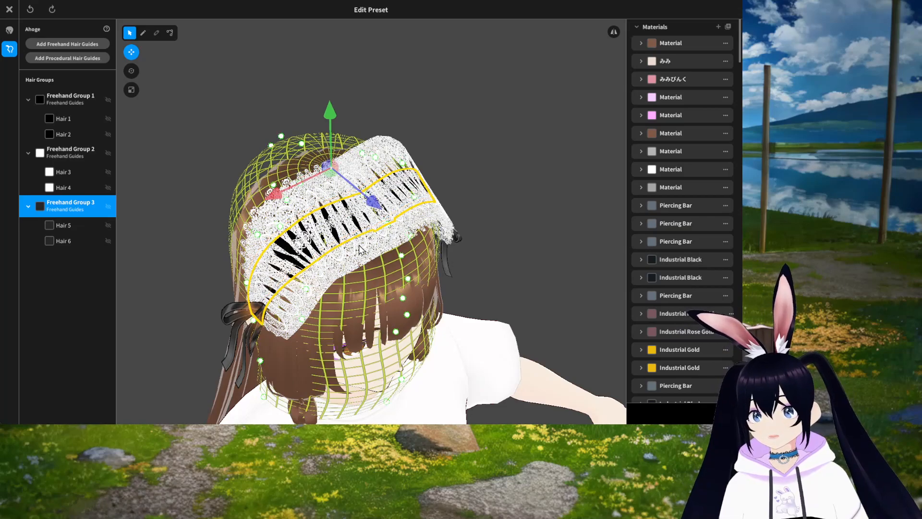
pyautogui.moveTo(275, 194)
pyautogui.mouseDown()
pyautogui.moveTo(256, 209)
pyautogui.moveTo(288, 200)
pyautogui.mouseUp()
pyautogui.hotkey('ctrl', 'z')
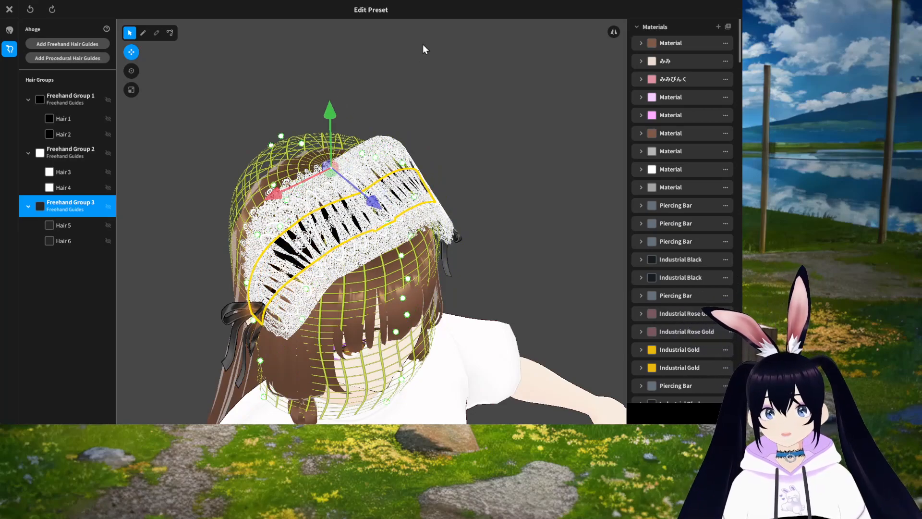
pyautogui.moveTo(330, 112)
pyautogui.mouseDown()
pyautogui.moveTo(330, 88)
pyautogui.moveTo(333, 108)
pyautogui.mouseUp()
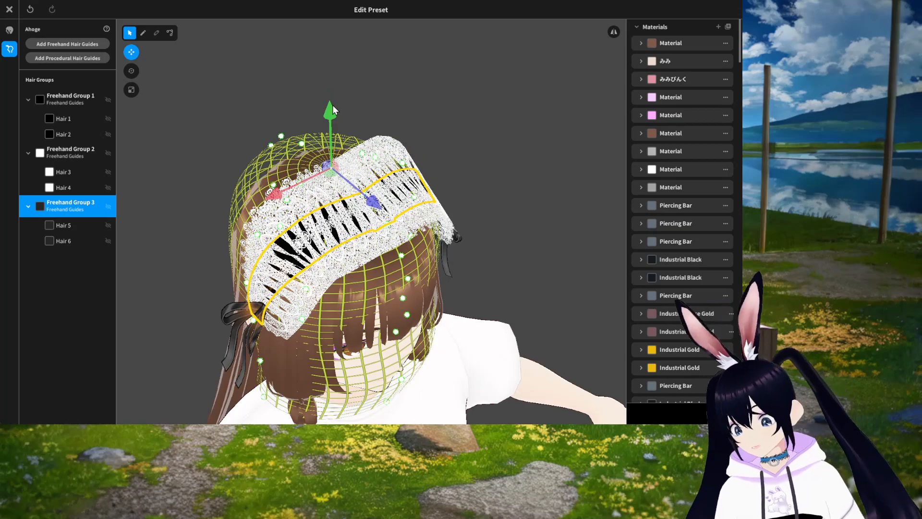
pyautogui.scroll(3, 451, 223)
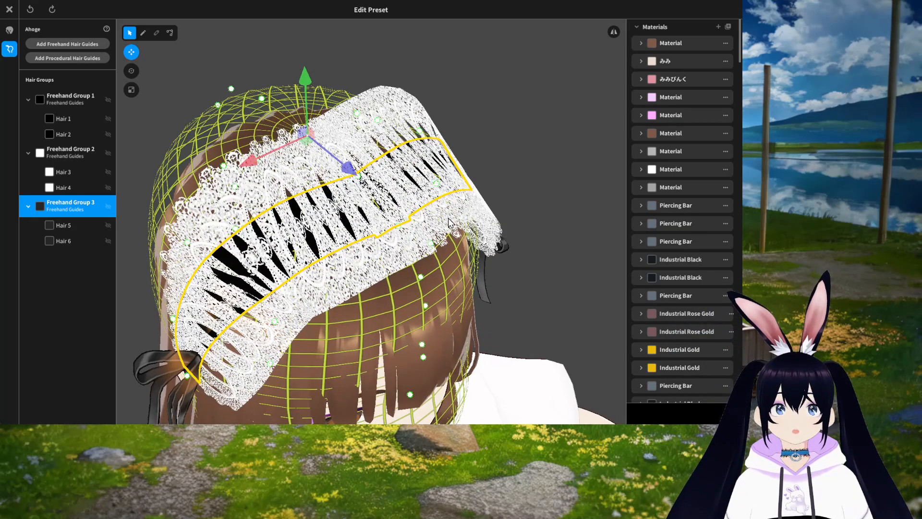
pyautogui.scroll(-2, 429, 193)
pyautogui.scroll(1, 428, 192)
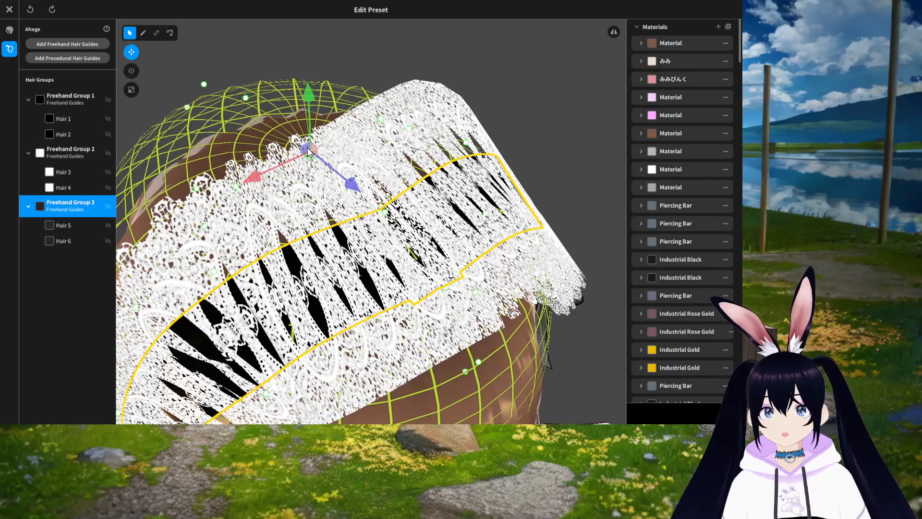
pyautogui.moveTo(308, 150)
pyautogui.mouseDown()
pyautogui.moveTo(310, 120)
pyautogui.moveTo(294, 126)
pyautogui.moveTo(310, 144)
pyautogui.moveTo(324, 139)
pyautogui.moveTo(306, 139)
pyautogui.mouseUp()
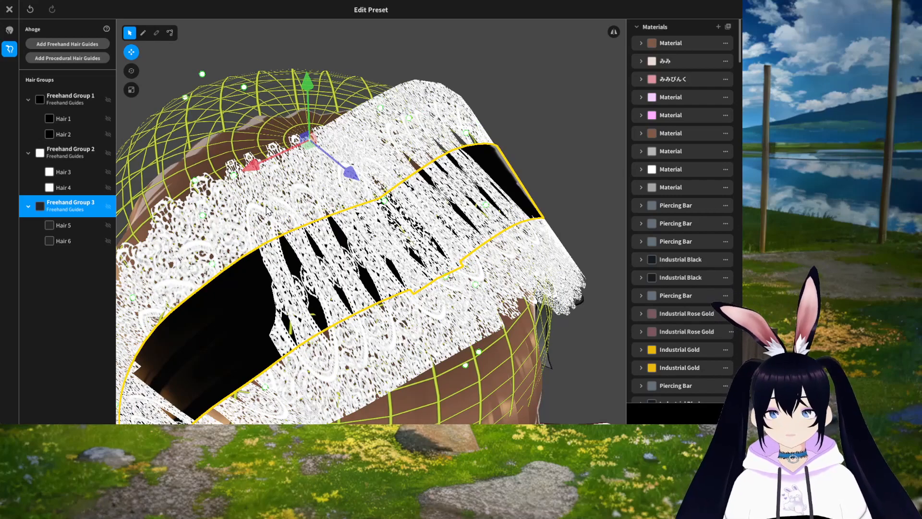
pyautogui.hotkey('ctrl', 'z')
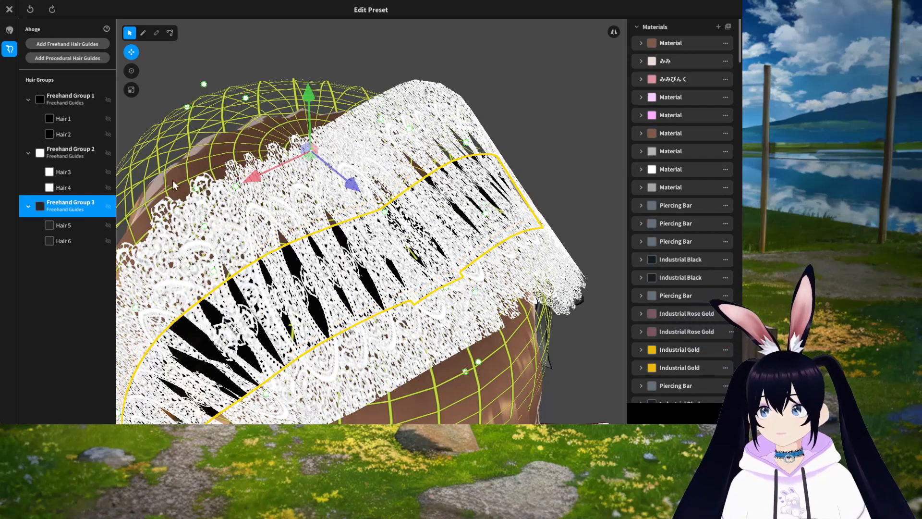
# Step: Move Freehand Group 3's band slightly downward on the head with the Move tool
pyautogui.scroll(-3, 408, 278)
pyautogui.moveTo(408, 277); pyautogui.dragTo(393, 258, button='right')
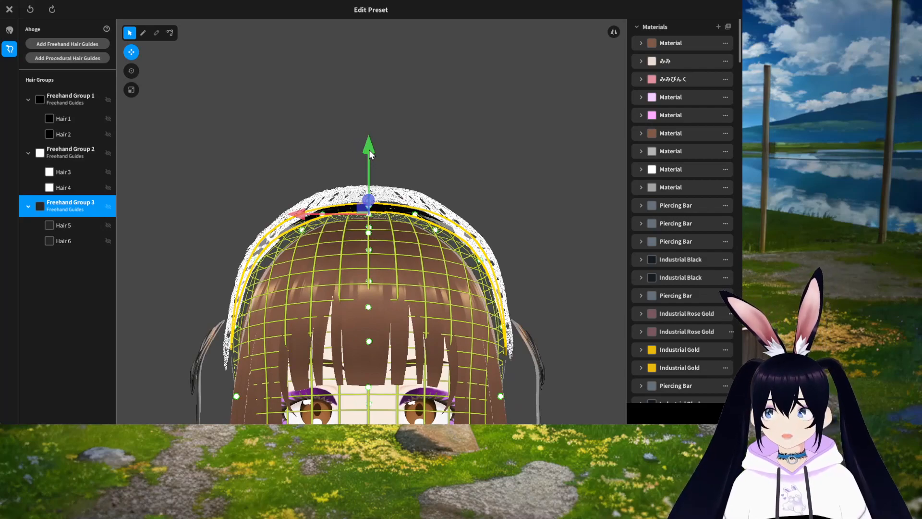
pyautogui.moveTo(369, 148); pyautogui.dragTo(368, 163)
pyautogui.moveTo(408, 207)
pyautogui.mouseDown(button='right')
pyautogui.moveTo(409, 222)
pyautogui.moveTo(410, 213)
pyautogui.mouseUp(button='right')
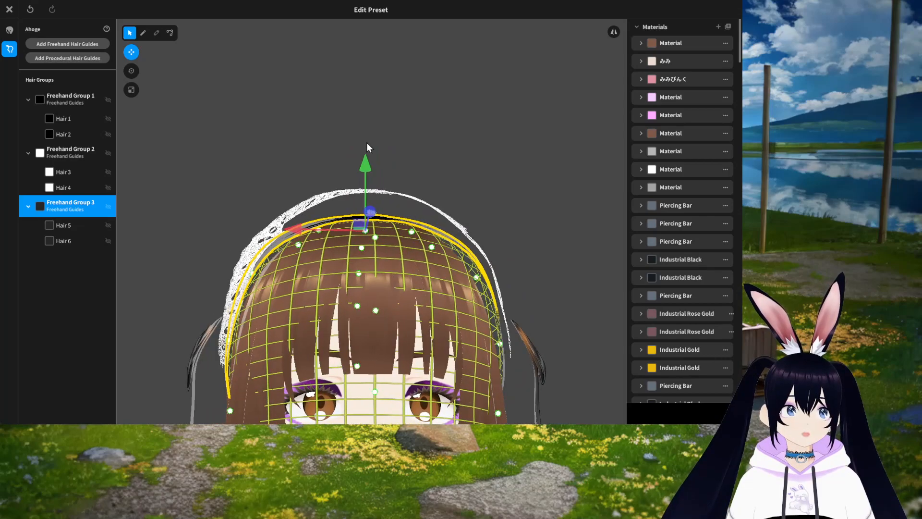
pyautogui.moveTo(366, 168); pyautogui.dragTo(367, 171)
pyautogui.moveTo(392, 301)
pyautogui.mouseDown(button='right')
pyautogui.moveTo(373, 297)
pyautogui.moveTo(402, 293)
pyautogui.moveTo(390, 293)
pyautogui.mouseUp(button='right')
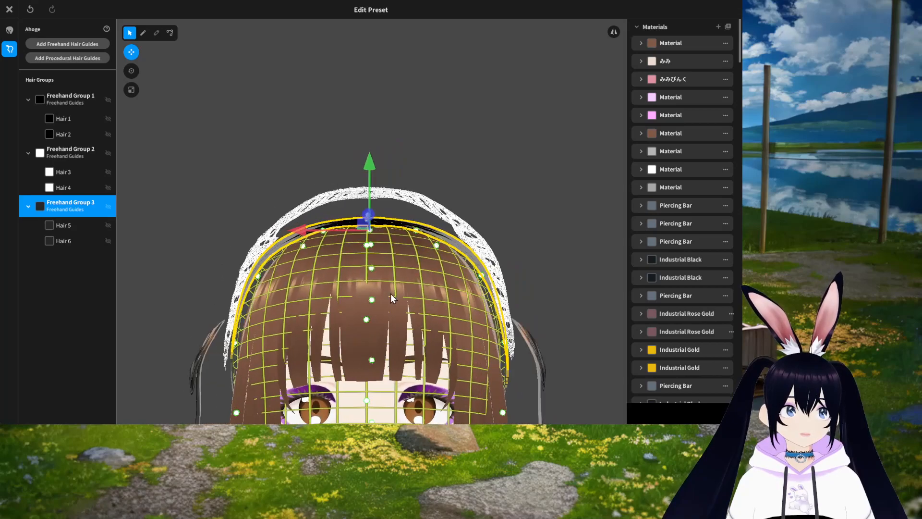
# Step: Select Freehand Group 2 and move its lace band slightly downward on the head with the Move tool
pyautogui.click(78, 151)
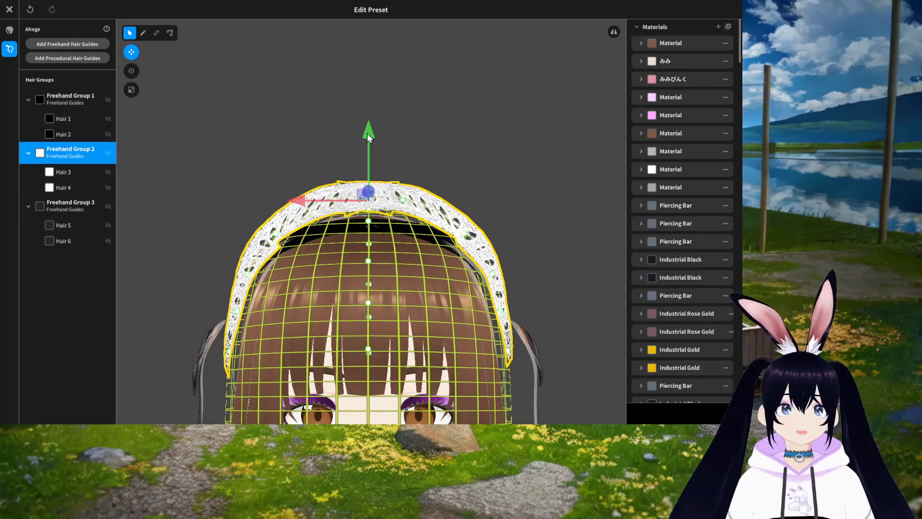
pyautogui.moveTo(367, 136); pyautogui.dragTo(367, 163)
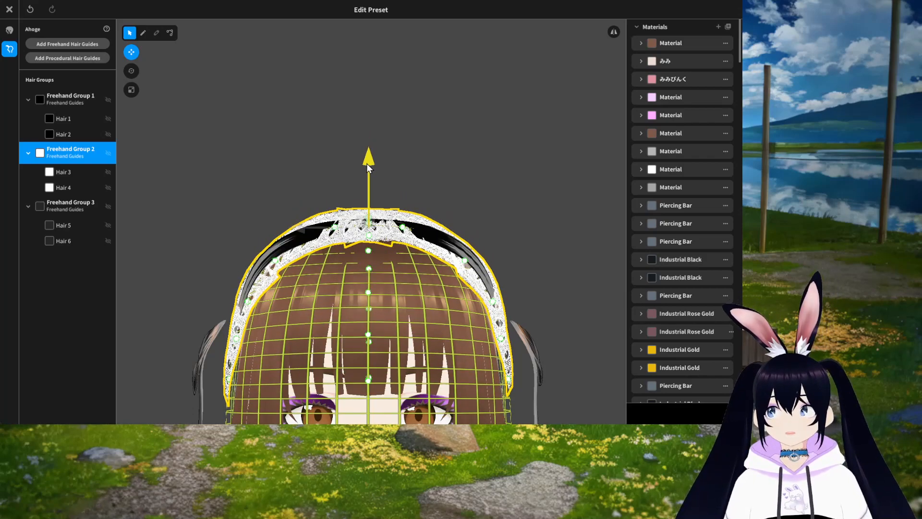
pyautogui.moveTo(367, 163); pyautogui.dragTo(368, 148)
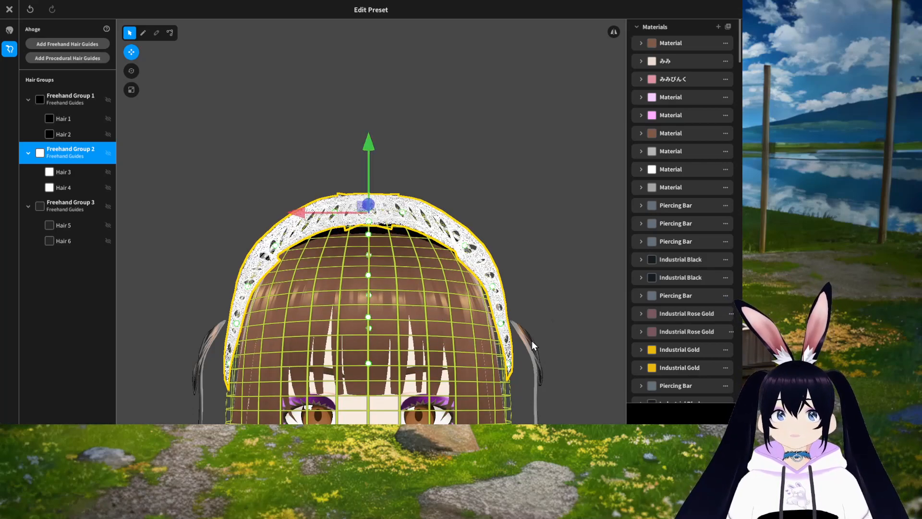
# Step: Switch to the Scale tool and widen Freehand Group 2's lace band slightly along its width
pyautogui.scroll(5, 530, 337)
pyautogui.moveTo(529, 335); pyautogui.dragTo(501, 344, button='right')
pyautogui.moveTo(526, 389); pyautogui.dragTo(523, 333, button='middle')
pyautogui.scroll(-5, 519, 332)
pyautogui.moveTo(515, 331); pyautogui.dragTo(538, 335, button='right')
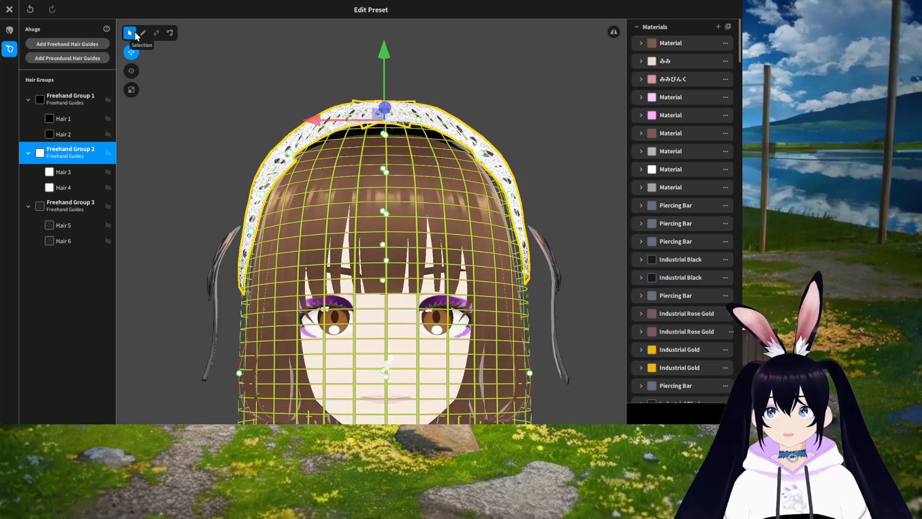
pyautogui.click(134, 91)
pyautogui.moveTo(373, 191); pyautogui.dragTo(410, 189, button='right')
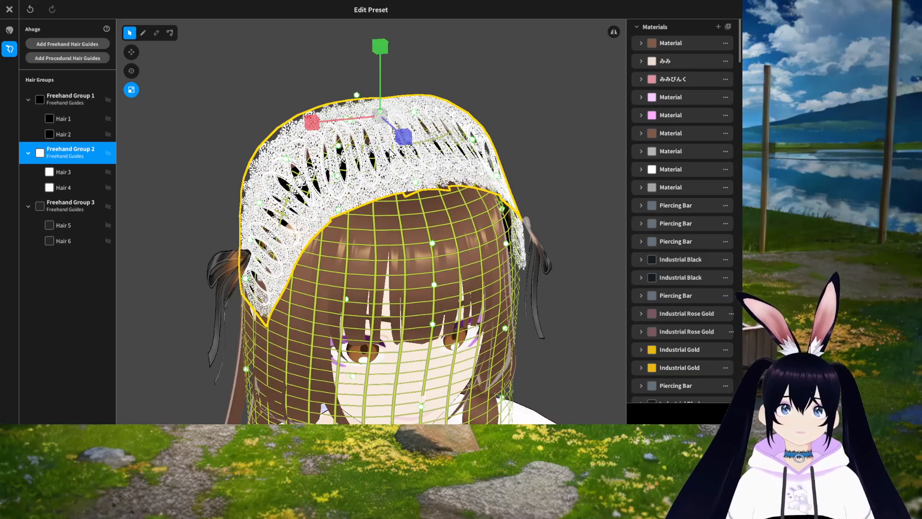
pyautogui.moveTo(428, 201); pyautogui.dragTo(391, 193, button='right')
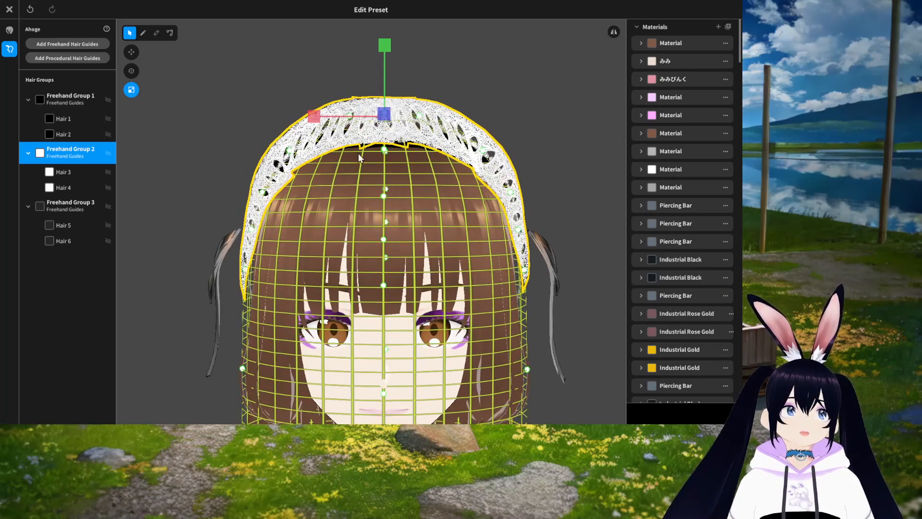
pyautogui.click(313, 117)
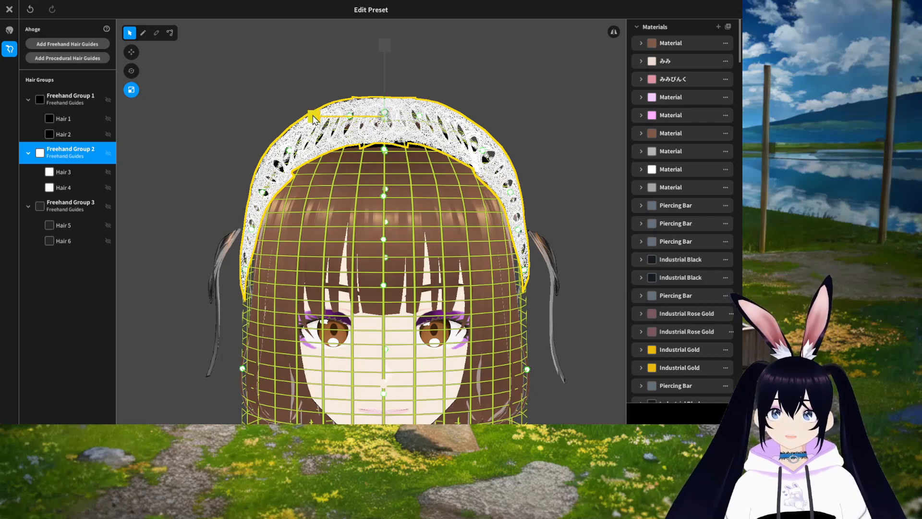
pyautogui.moveTo(313, 117)
pyautogui.mouseDown()
pyautogui.moveTo(296, 117)
pyautogui.moveTo(327, 118)
pyautogui.moveTo(318, 119)
pyautogui.mouseUp()
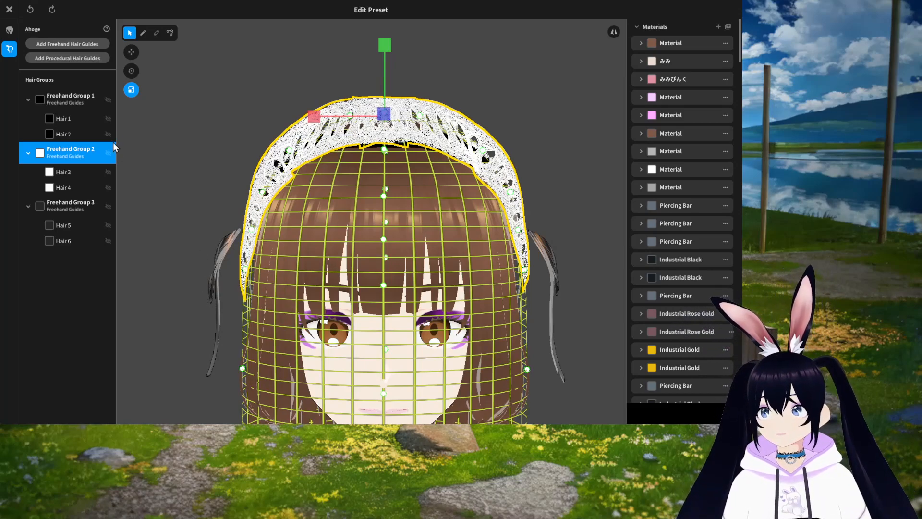
# Step: Select Freehand Group 1 and widen it slightly along its width with the Scale tool
pyautogui.click(71, 96)
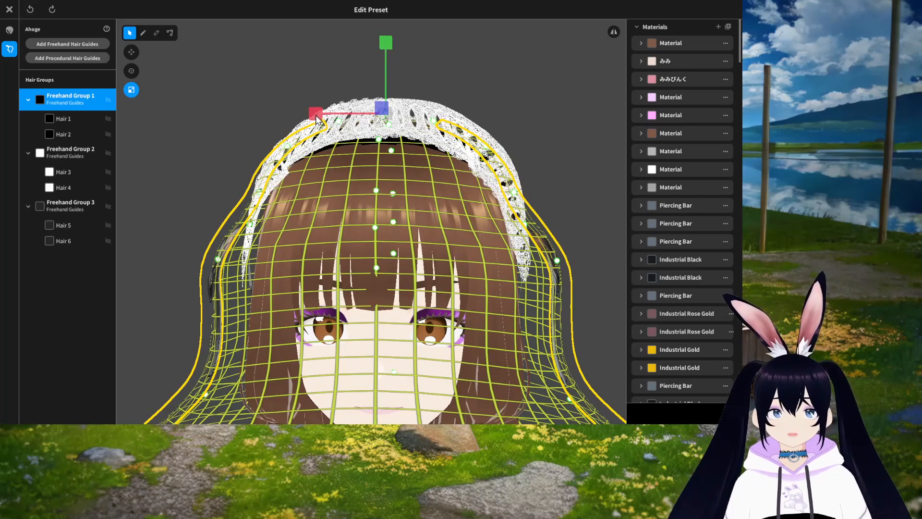
pyautogui.moveTo(315, 118); pyautogui.dragTo(319, 118)
pyautogui.moveTo(282, 285)
pyautogui.mouseDown(button='right')
pyautogui.moveTo(305, 284)
pyautogui.moveTo(268, 286)
pyautogui.moveTo(284, 286)
pyautogui.mouseUp(button='right')
# Step: Deselect the guides, review the headband from further out, and close the hairstyle editor saving the Ahoge item as a new item
pyautogui.scroll(-3, 423, 282)
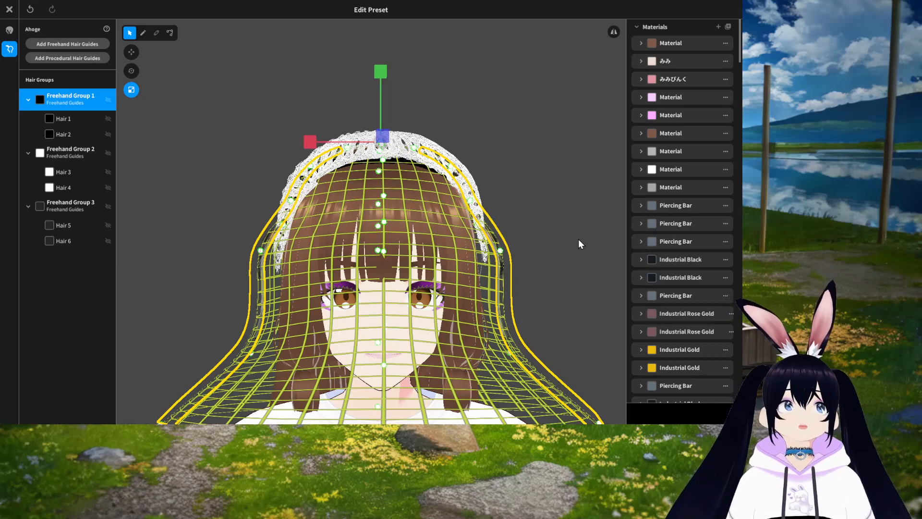
pyautogui.click(548, 123)
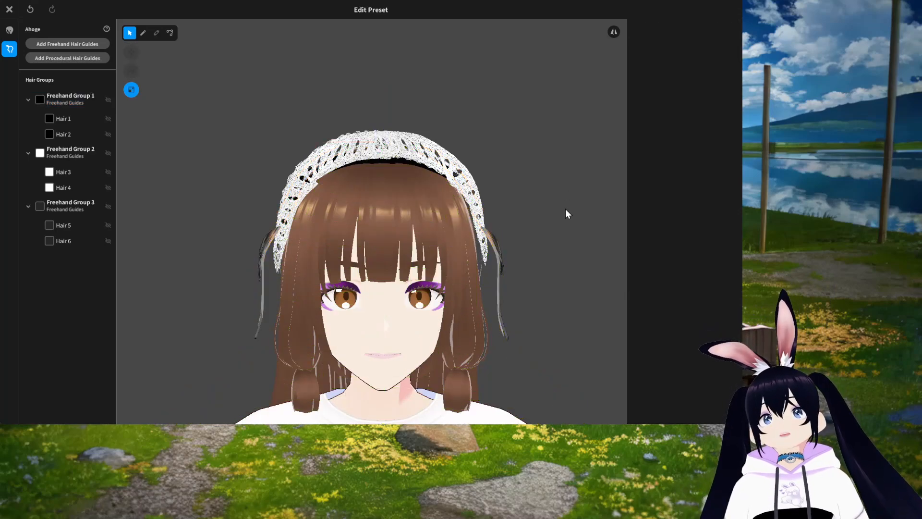
pyautogui.moveTo(572, 248); pyautogui.dragTo(514, 235, button='right')
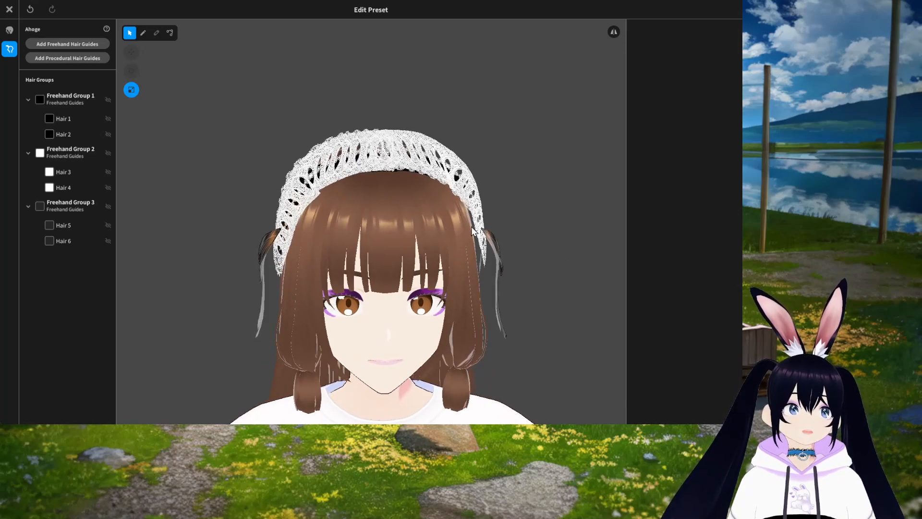
pyautogui.scroll(-5, 526, 246)
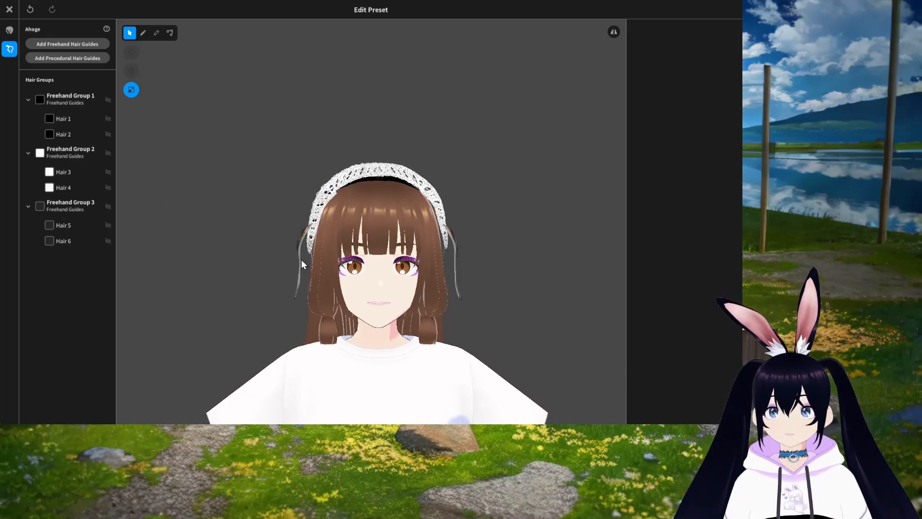
pyautogui.click(10, 11)
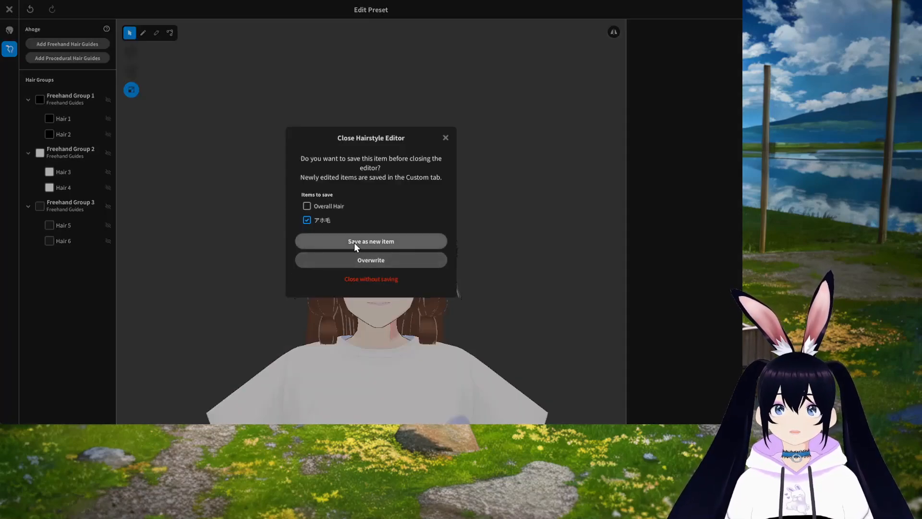
pyautogui.click(371, 241)
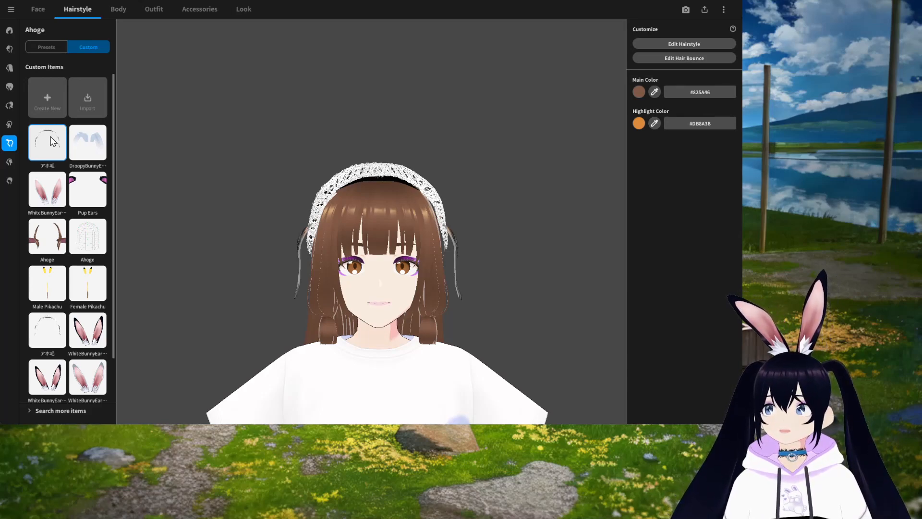
# Step: Browse the custom hair items list and open the Extra hairstyle category
pyautogui.scroll(-1, 88, 190)
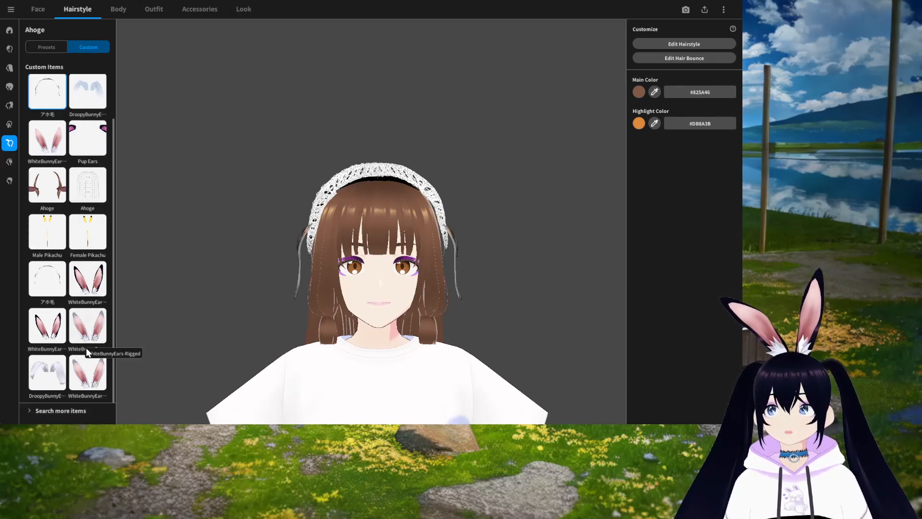
pyautogui.scroll(1, 92, 329)
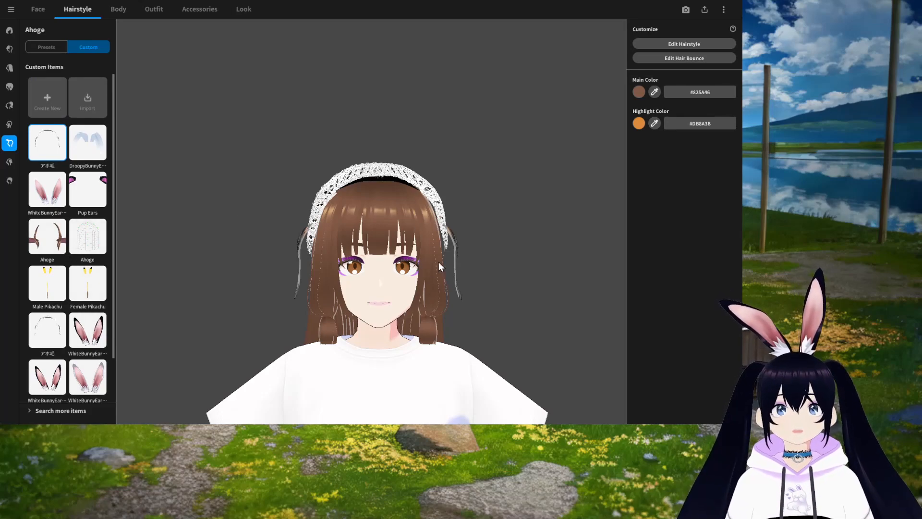
pyautogui.click(9, 162)
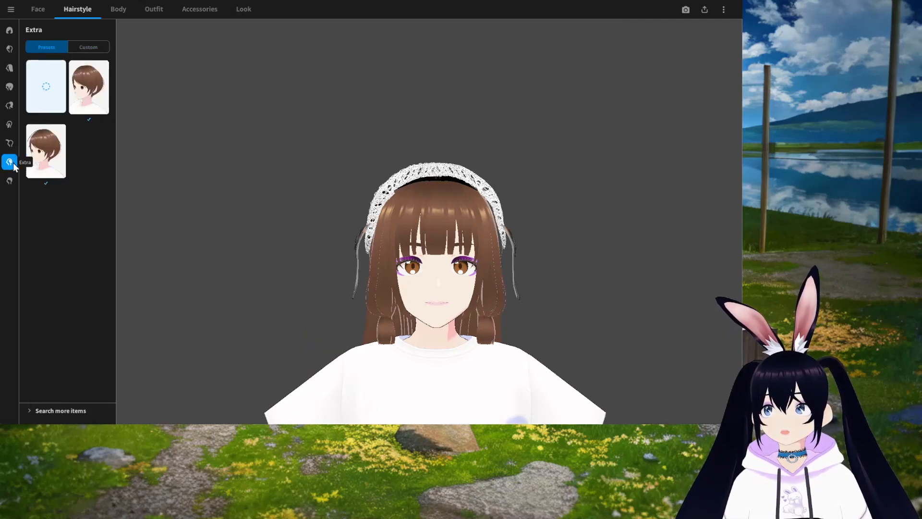
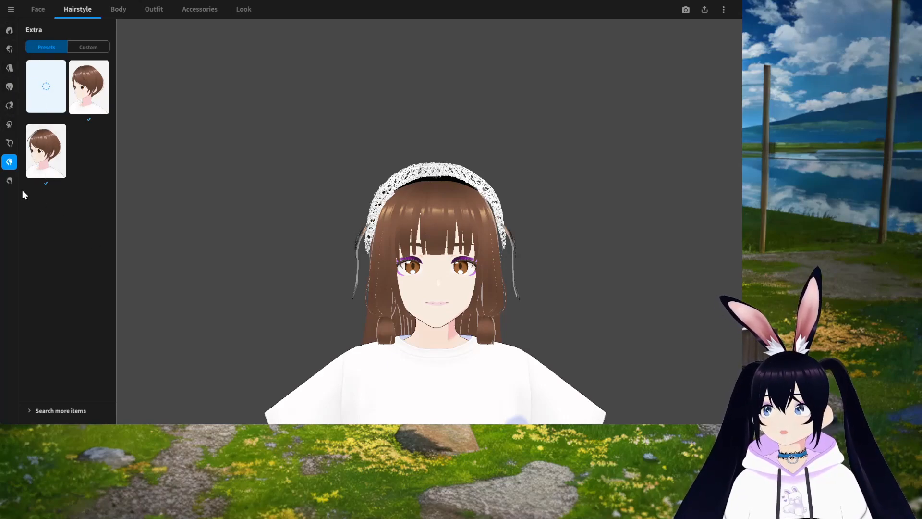
# Step: Open the Base Hair category and orbit around the model to inspect the headband from the side
pyautogui.click(9, 182)
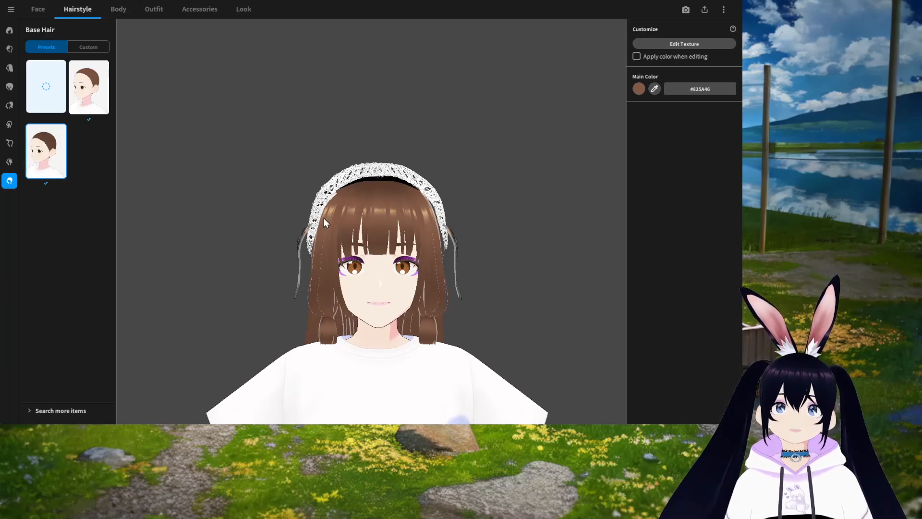
pyautogui.moveTo(541, 237); pyautogui.dragTo(433, 250)
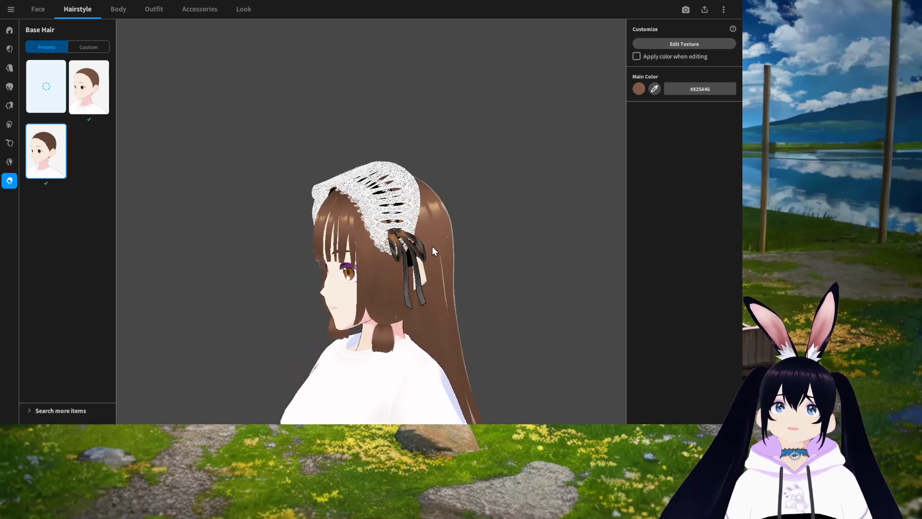
pyautogui.moveTo(451, 283); pyautogui.dragTo(503, 277)
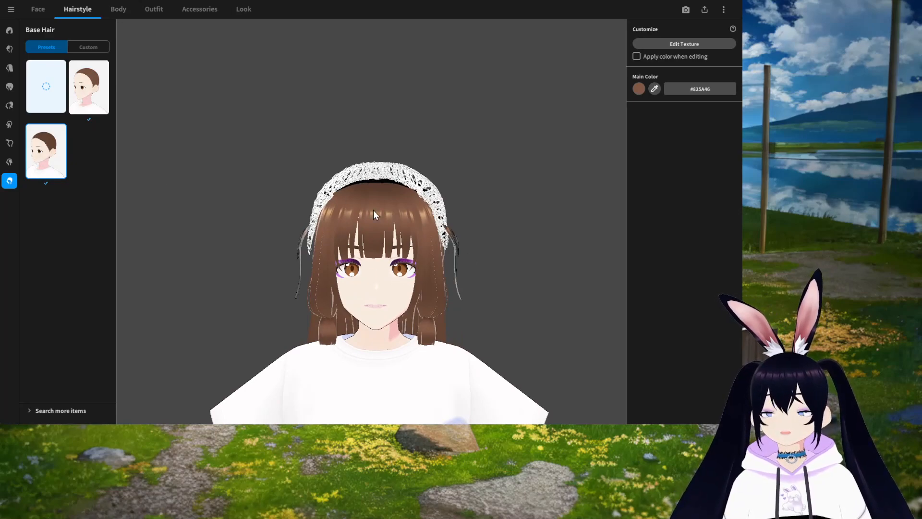
pyautogui.moveTo(431, 301); pyautogui.dragTo(367, 248)
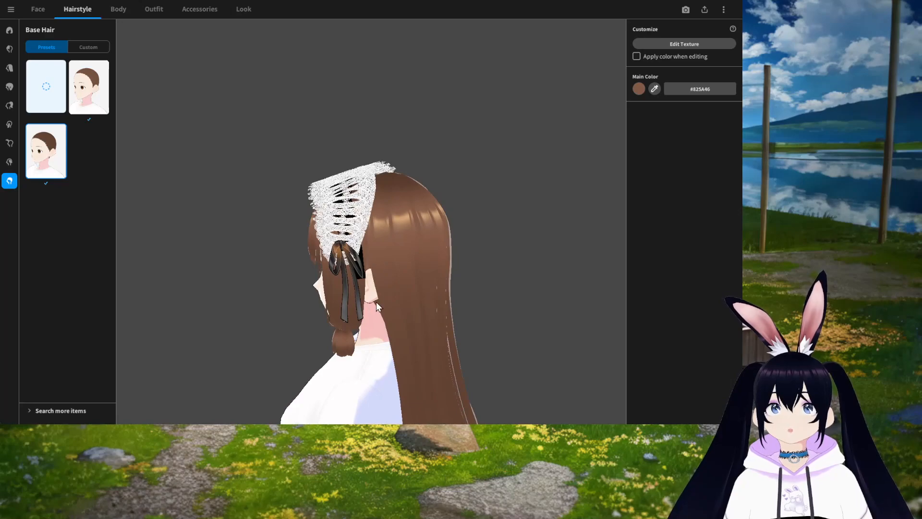
pyautogui.moveTo(395, 334); pyautogui.dragTo(417, 330)
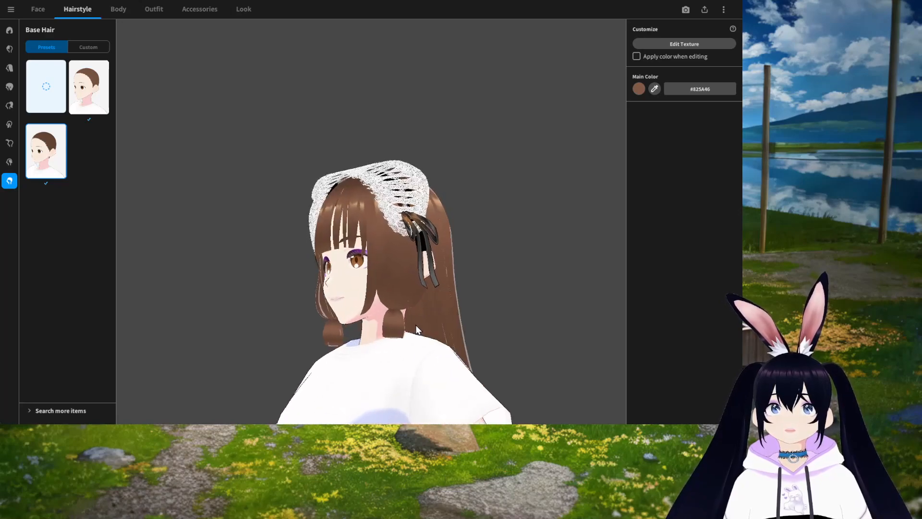
# Step: Open the Overall Hair category, open its main color picker, and save the current brown as a new swatch
pyautogui.click(9, 87)
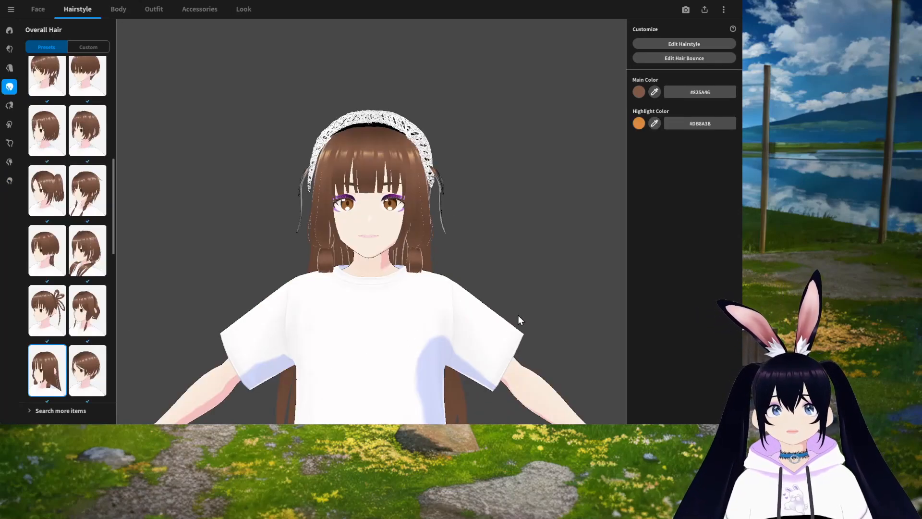
pyautogui.moveTo(518, 315); pyautogui.dragTo(383, 325)
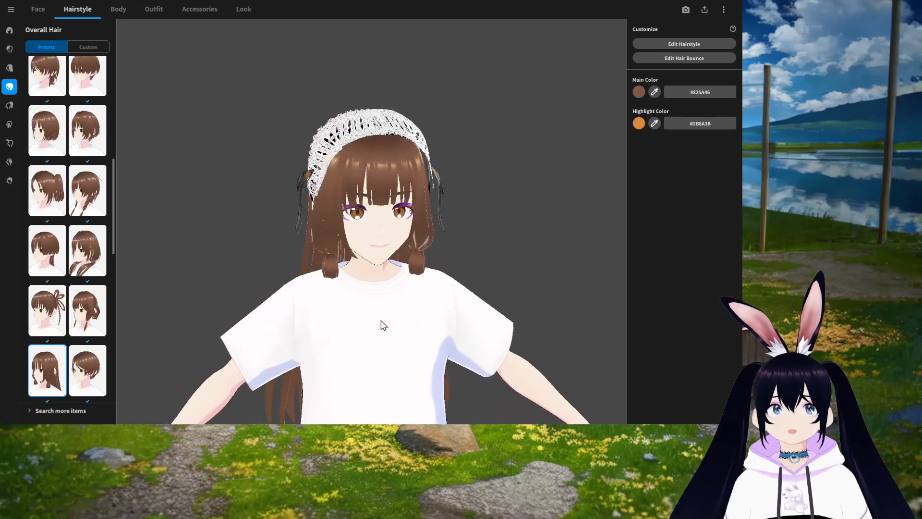
pyautogui.moveTo(381, 321); pyautogui.dragTo(378, 319, button='right')
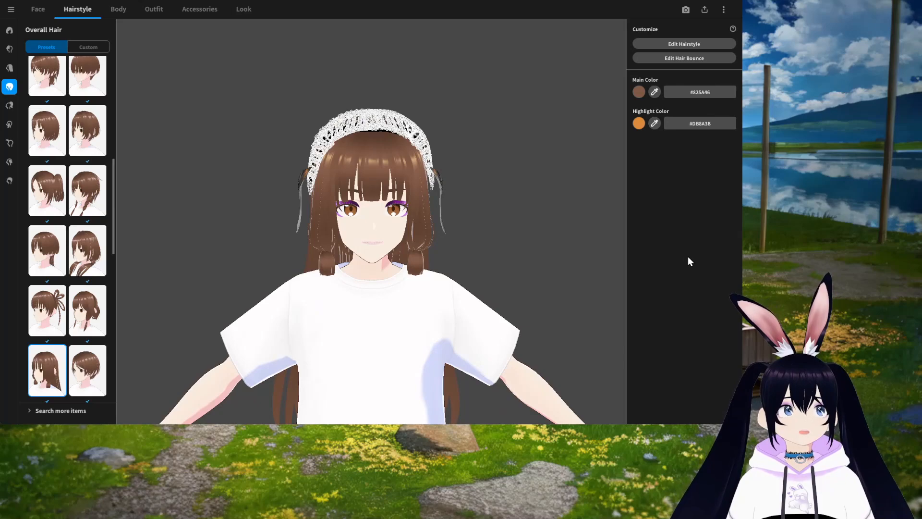
pyautogui.click(641, 91)
pyautogui.click(702, 178)
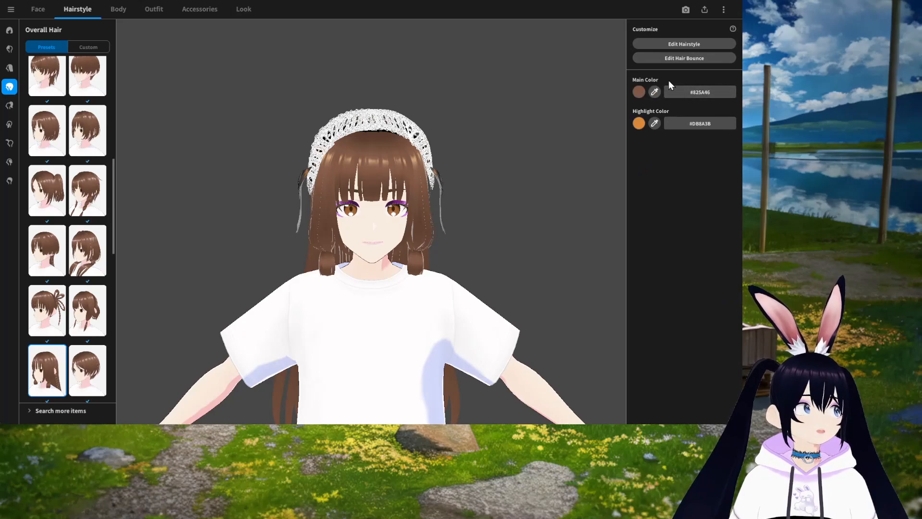
pyautogui.click(640, 92)
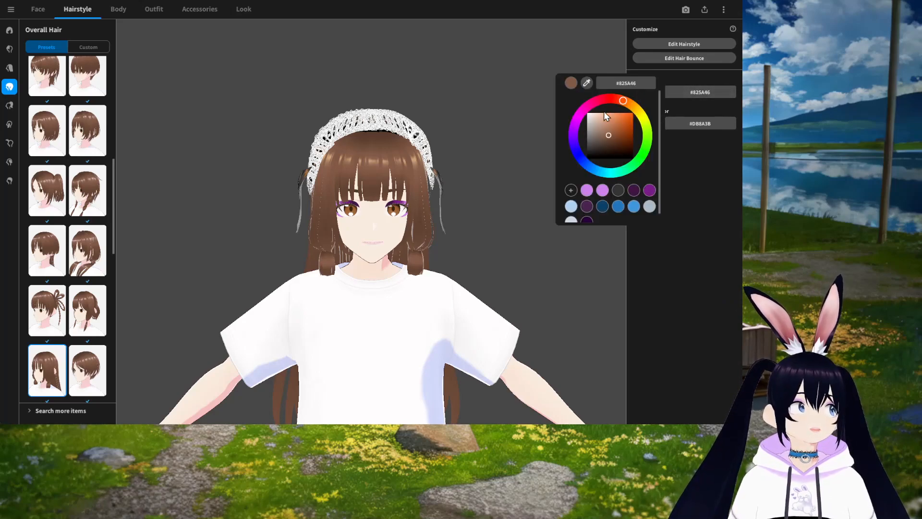
pyautogui.scroll(-1, 589, 195)
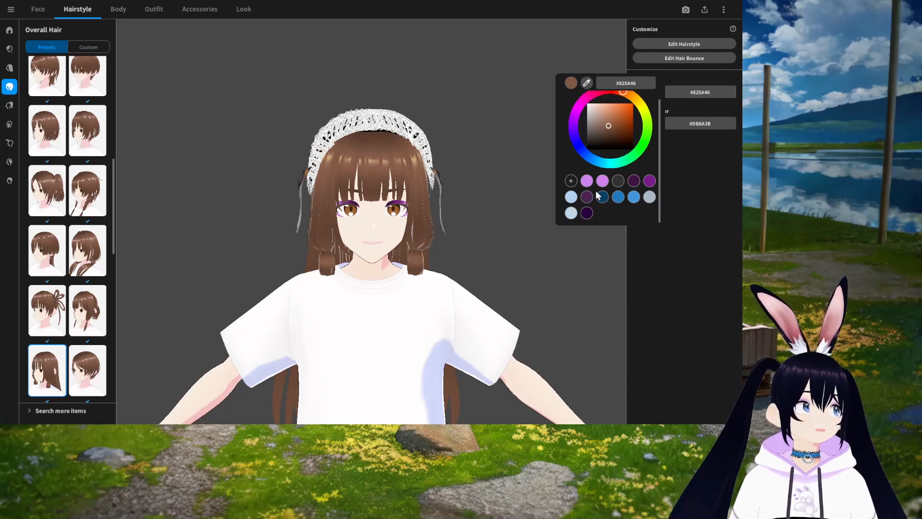
pyautogui.click(571, 181)
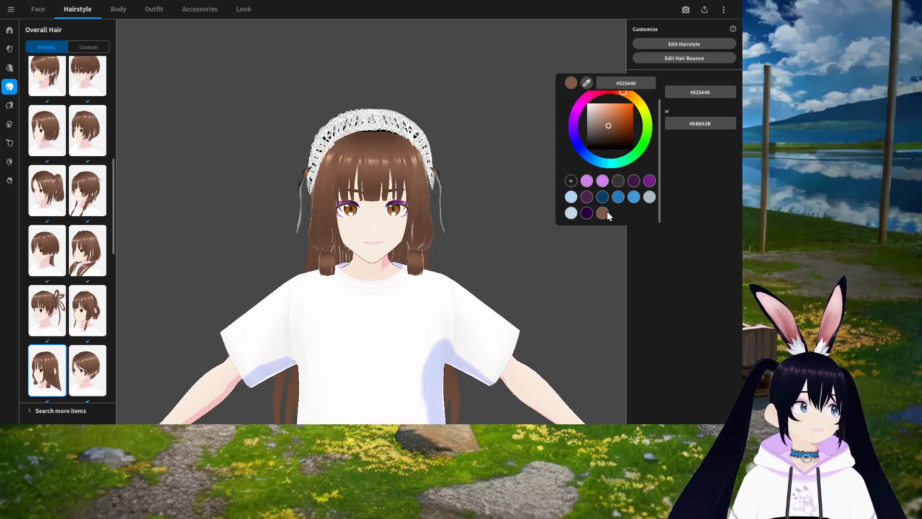
# Step: Try shifting the overall hair's main color toward red, then undo the color change
pyautogui.scroll(1, 634, 135)
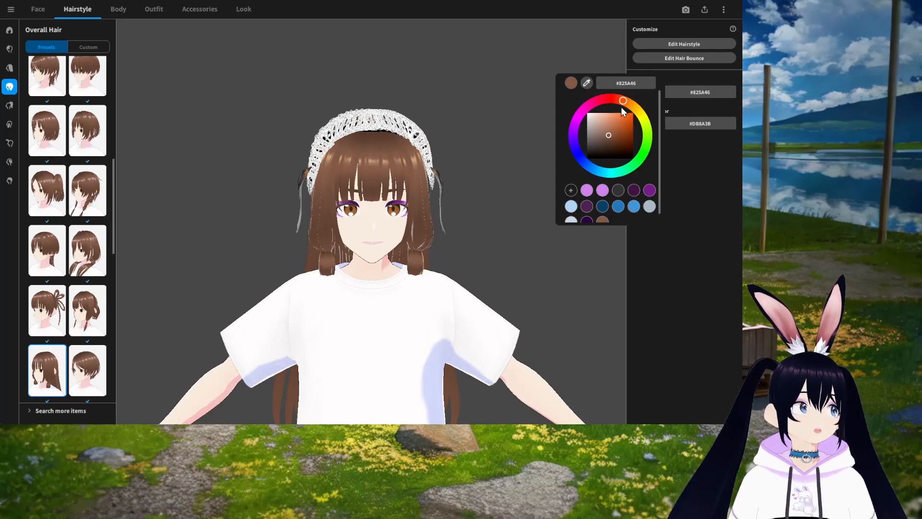
pyautogui.scroll(-1, 629, 198)
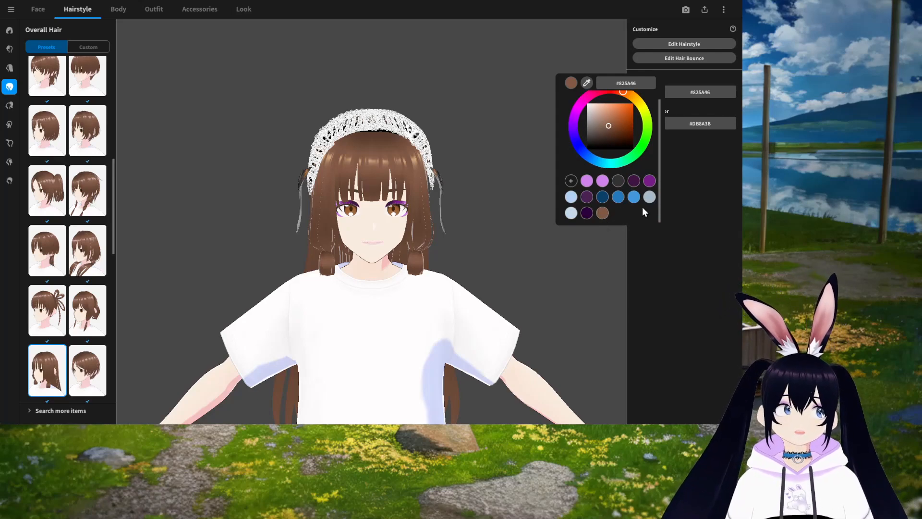
pyautogui.scroll(1, 634, 206)
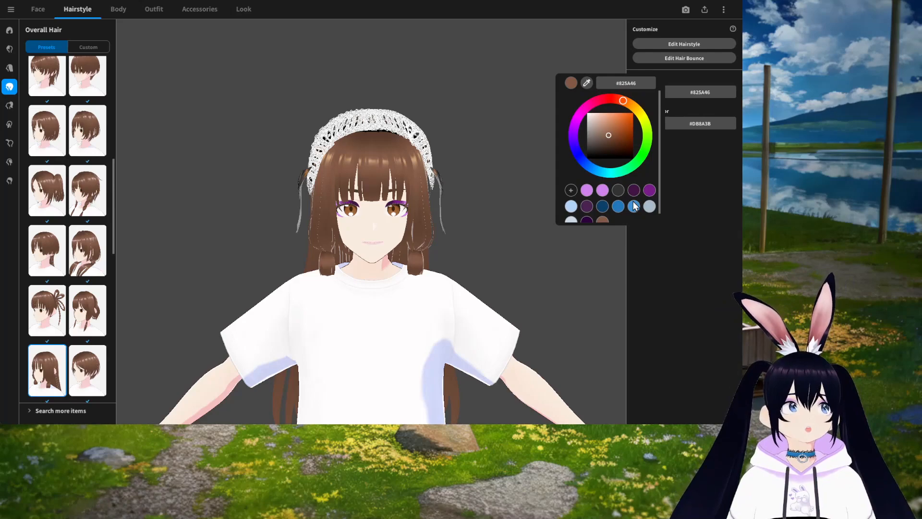
pyautogui.moveTo(626, 103); pyautogui.dragTo(608, 104)
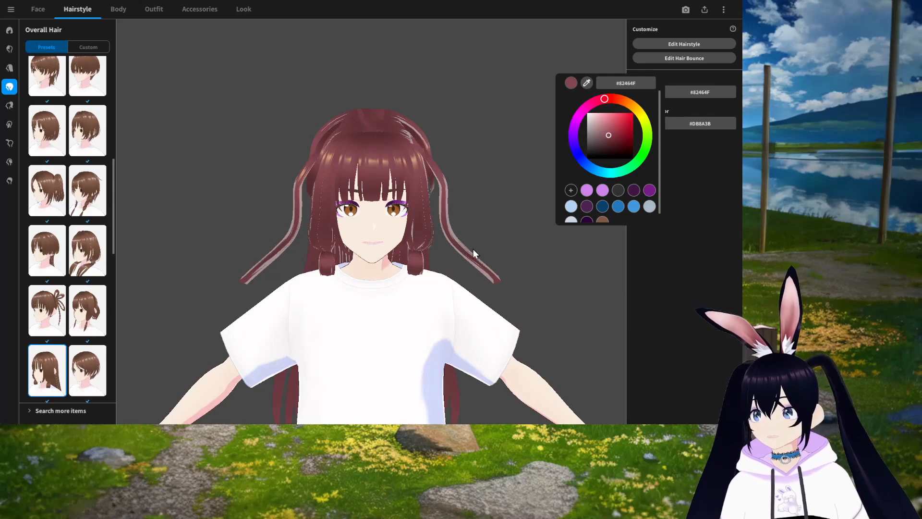
pyautogui.click(667, 255)
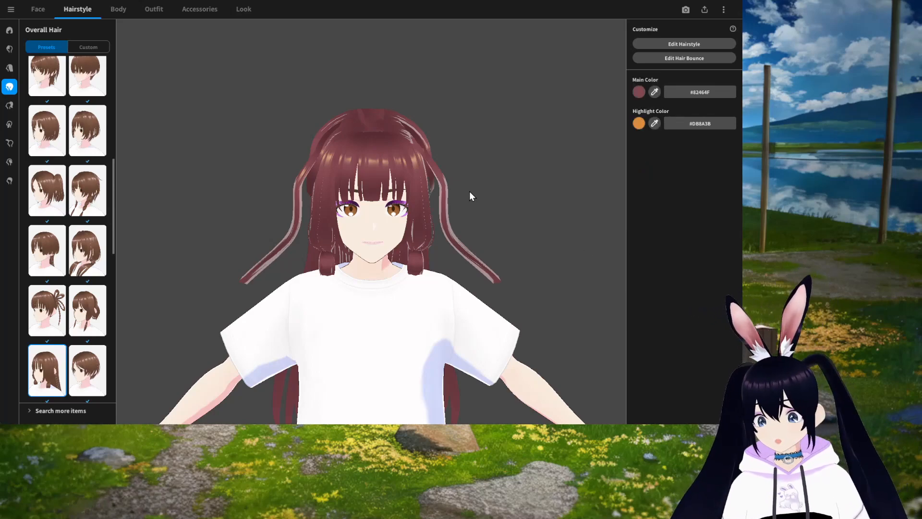
pyautogui.hotkey('ctrl', 'z')
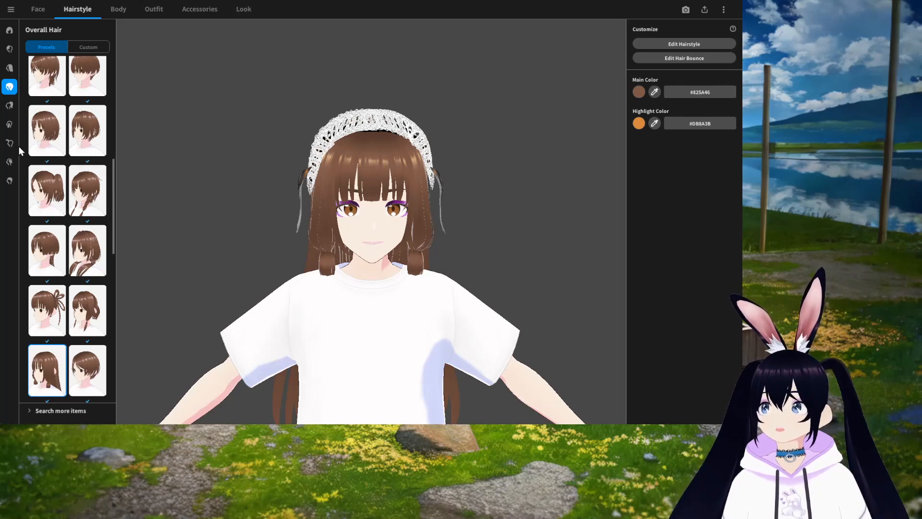
# Step: Open the hairstyle editor for the Overall Hair preset
pyautogui.click(9, 68)
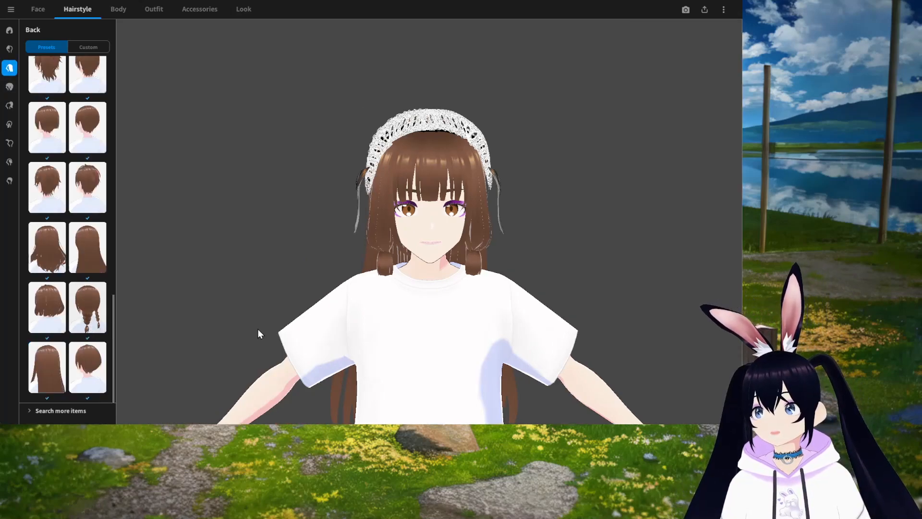
pyautogui.moveTo(258, 330); pyautogui.dragTo(460, 356, button='right')
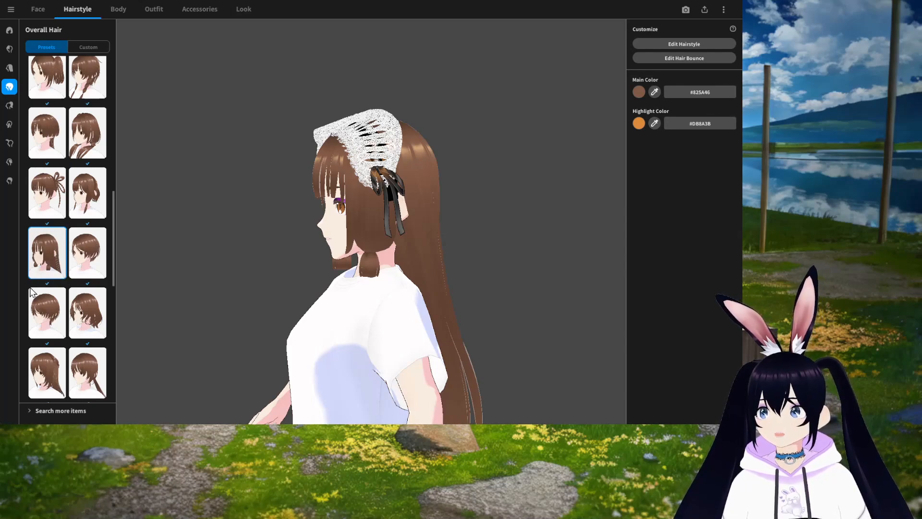
pyautogui.moveTo(287, 319); pyautogui.dragTo(422, 329)
pyautogui.moveTo(370, 288); pyautogui.dragTo(508, 281)
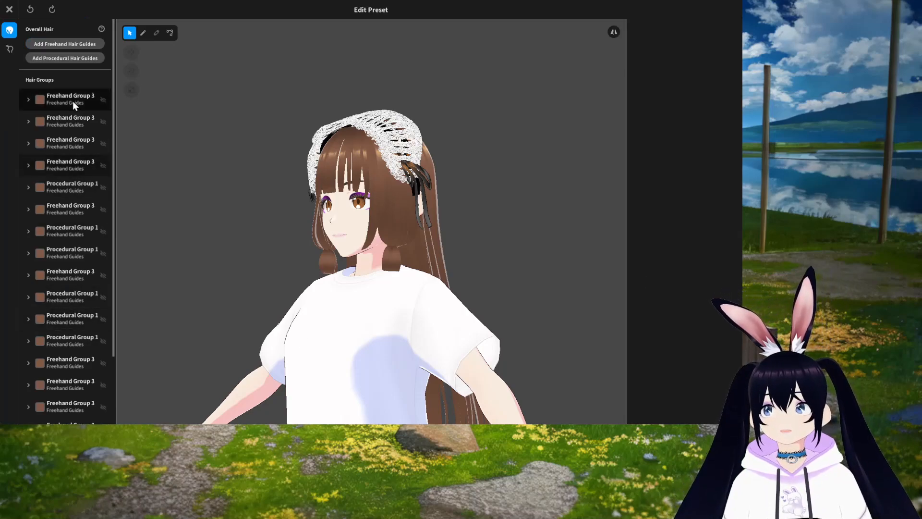
# Step: Select the first Freehand Group 3 hair group covering the front bangs
pyautogui.scroll(-2, 73, 276)
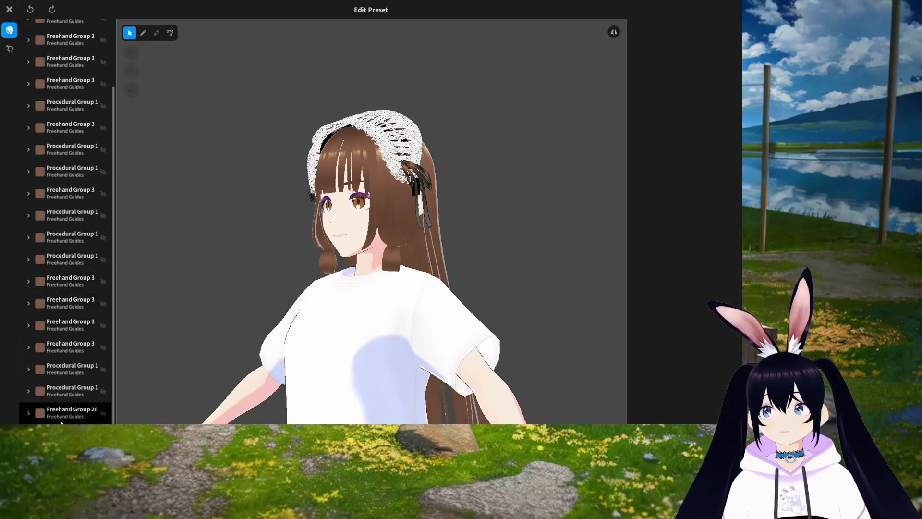
pyautogui.scroll(2, 82, 252)
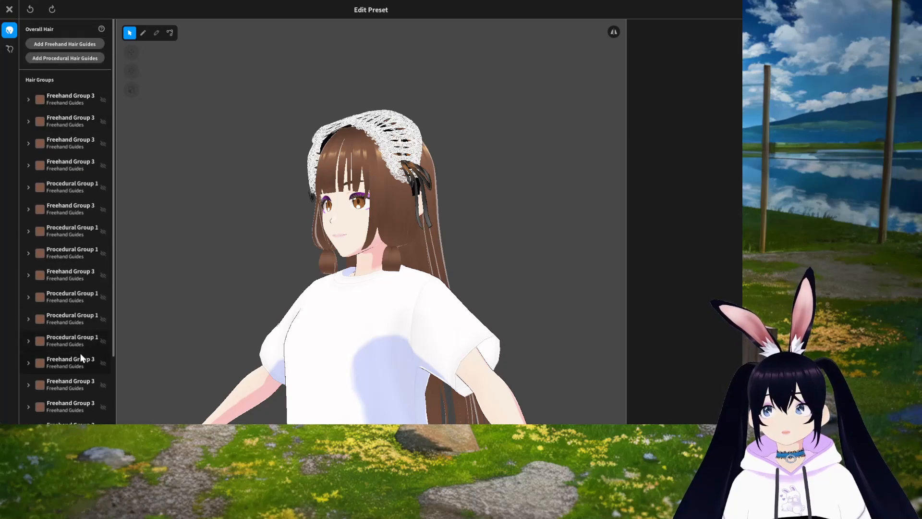
pyautogui.moveTo(323, 345); pyautogui.dragTo(350, 351, button='right')
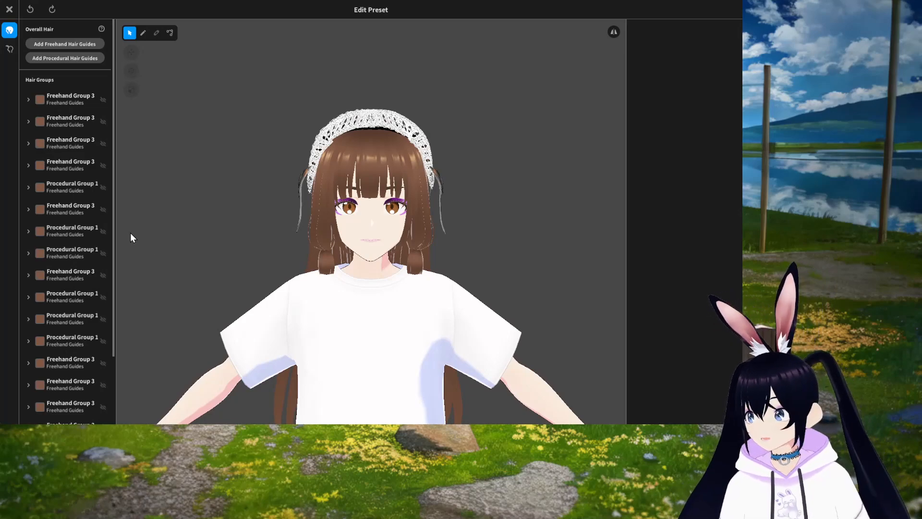
pyautogui.click(57, 99)
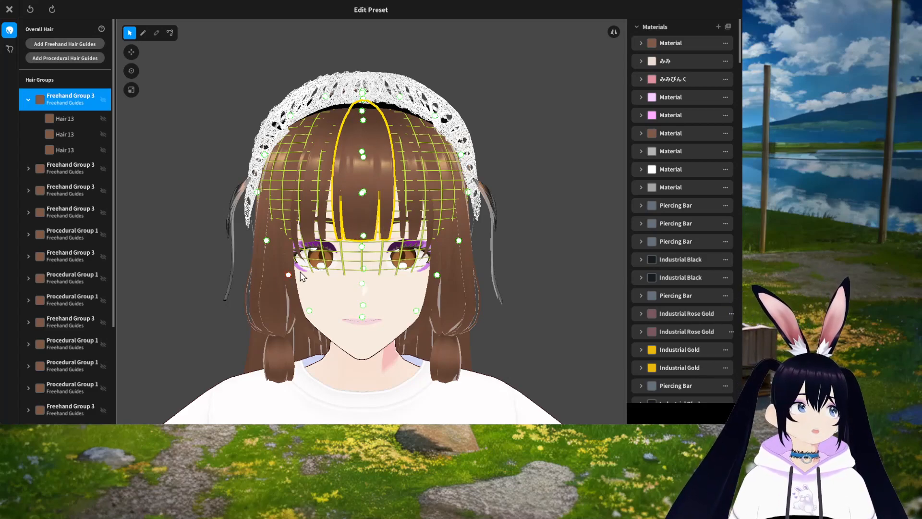
pyautogui.click(68, 102)
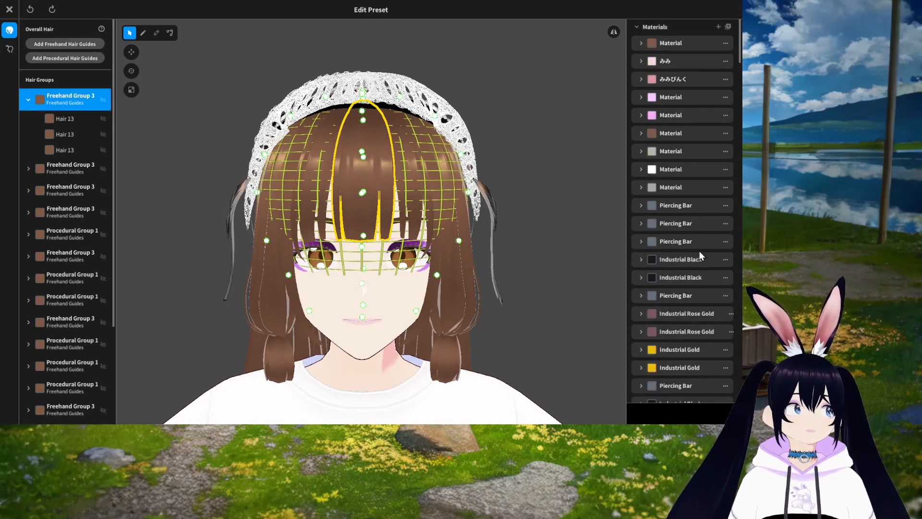
# Step: Find and select the bangs group's brown Material in the materials list
pyautogui.scroll(-3, 701, 230)
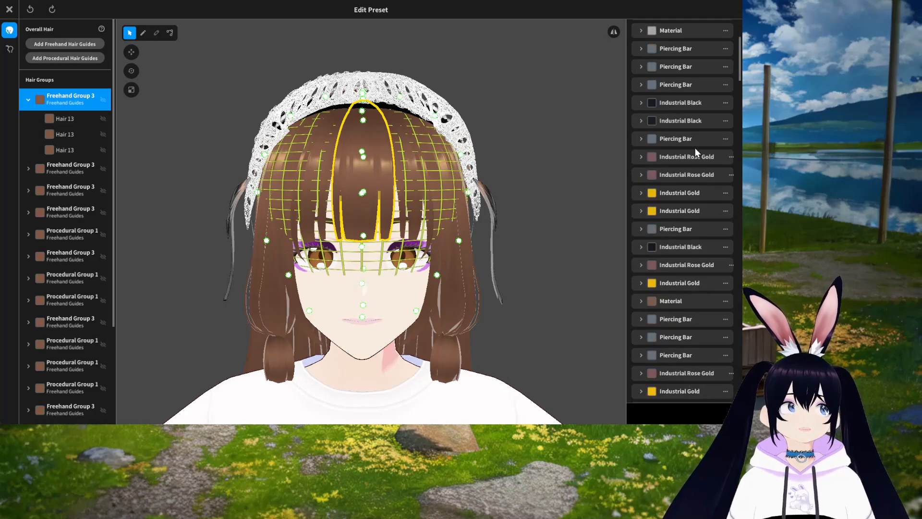
pyautogui.scroll(-2, 687, 374)
pyautogui.click(688, 368)
pyautogui.scroll(6, 689, 367)
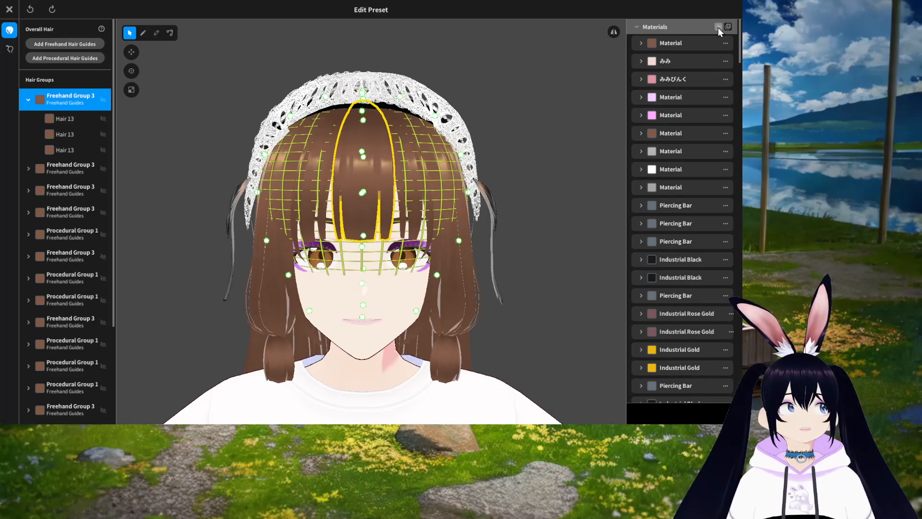
pyautogui.scroll(-2, 709, 263)
pyautogui.scroll(-5, 710, 264)
pyautogui.scroll(-6, 710, 275)
pyautogui.scroll(-6, 711, 275)
pyautogui.scroll(-8, 709, 275)
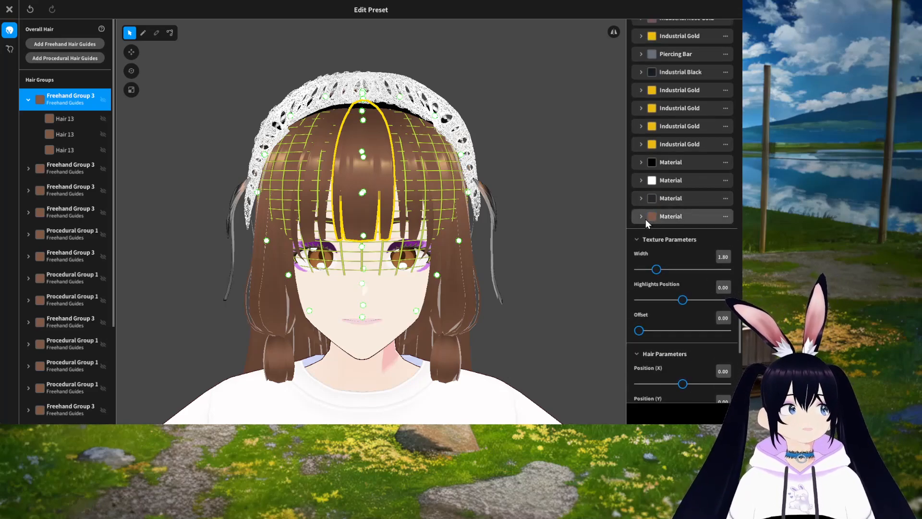
pyautogui.click(680, 216)
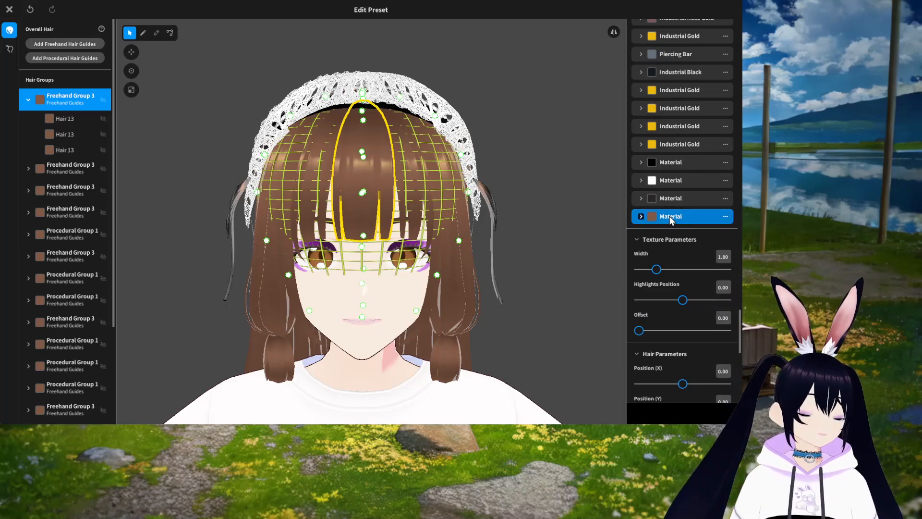
# Step: Expand the material and set its main color to a magenta pink, #B6426B
pyautogui.click(641, 216)
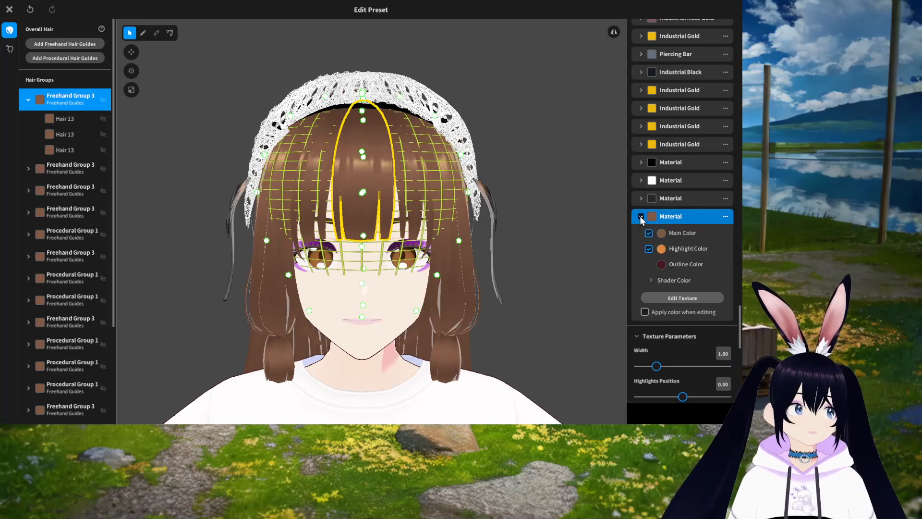
pyautogui.click(661, 232)
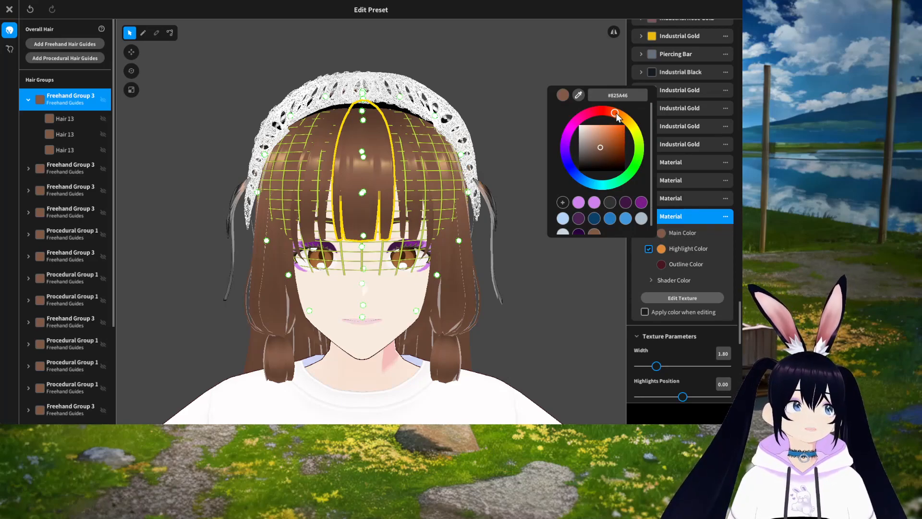
pyautogui.moveTo(615, 111); pyautogui.dragTo(581, 121)
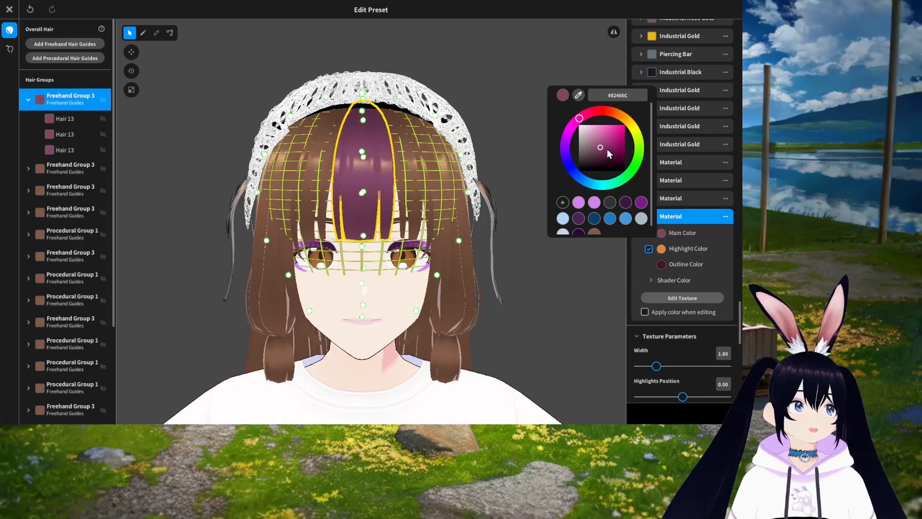
pyautogui.moveTo(601, 148); pyautogui.dragTo(610, 136)
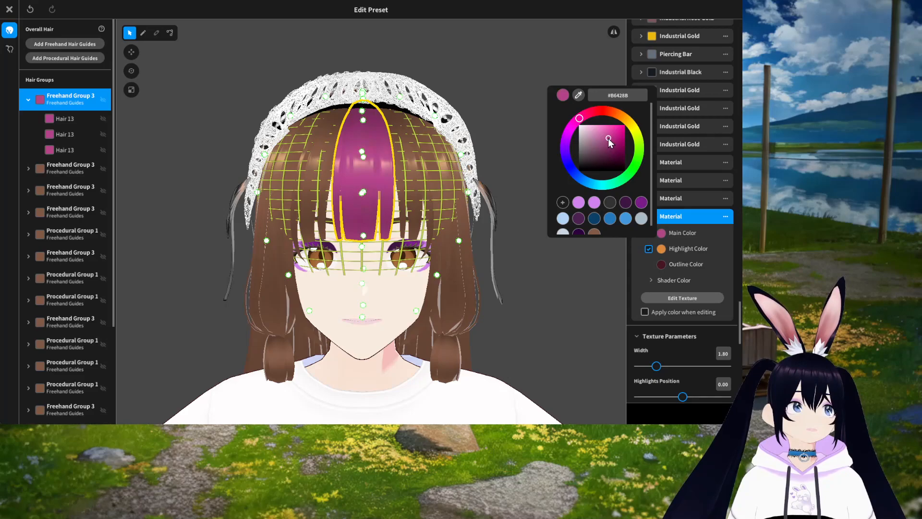
pyautogui.click(713, 255)
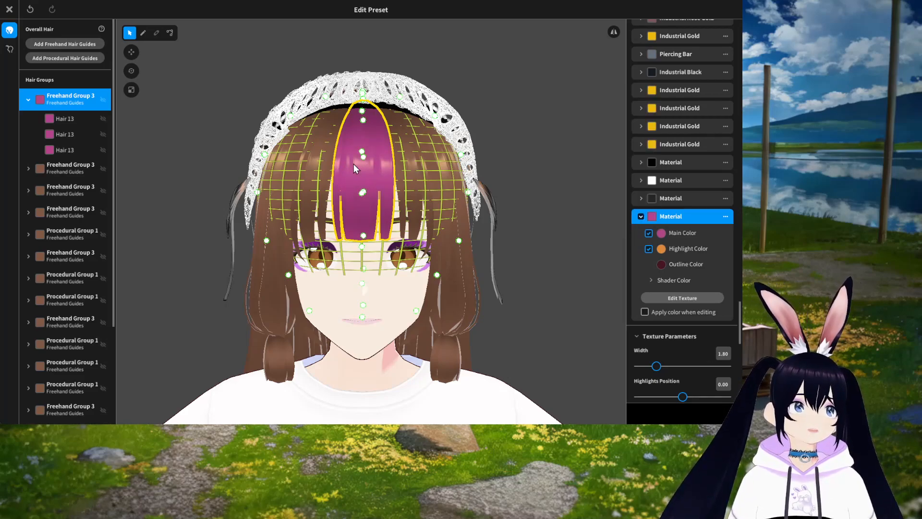
# Step: Set the bangs material's highlight color to a light pink, #E286C1
pyautogui.click(662, 249)
pyautogui.click(579, 134)
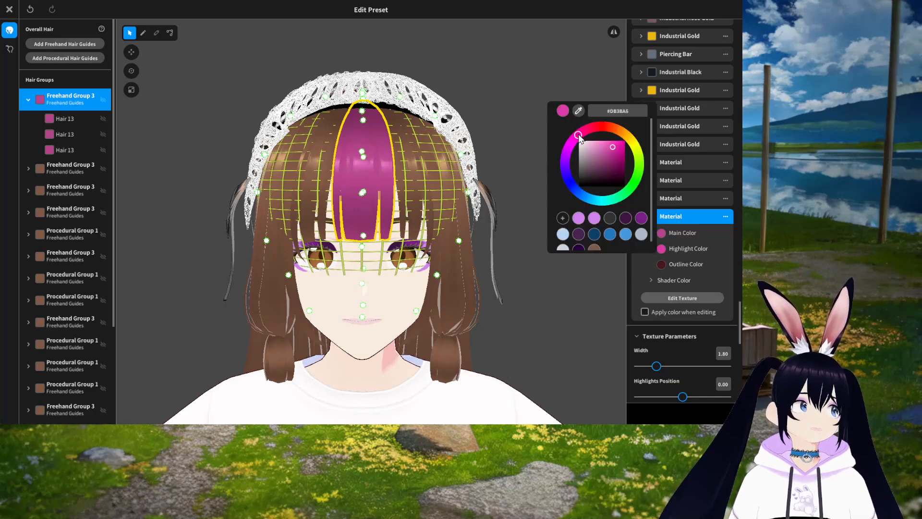
pyautogui.moveTo(610, 148); pyautogui.dragTo(598, 146)
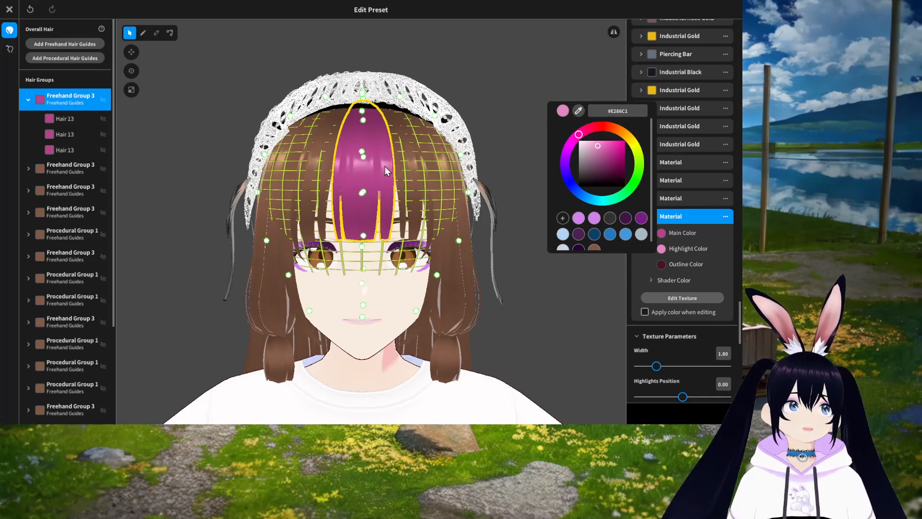
pyautogui.click(708, 277)
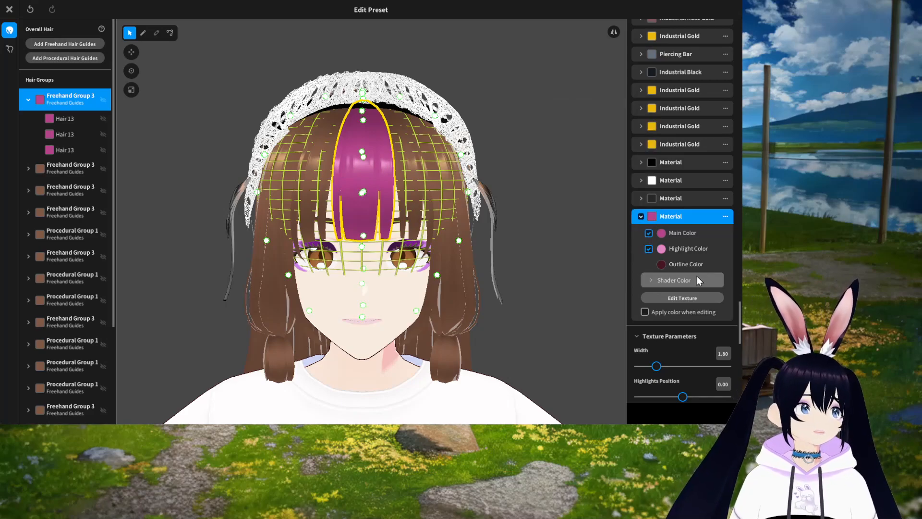
pyautogui.moveTo(543, 284)
pyautogui.mouseDown(button='right')
pyautogui.moveTo(533, 283)
pyautogui.moveTo(553, 283)
pyautogui.moveTo(542, 284)
pyautogui.mouseUp(button='right')
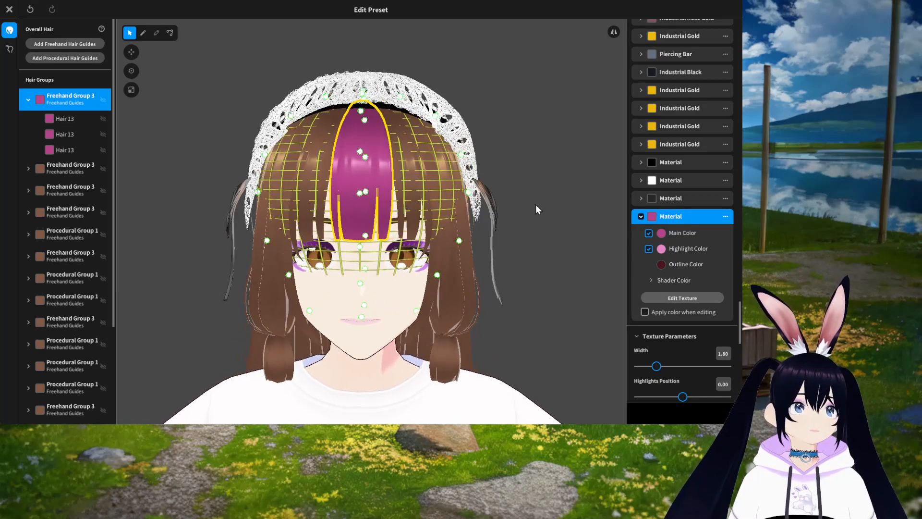
# Step: Set the bangs material's outline color to a dark wine red, #680B36
pyautogui.click(662, 264)
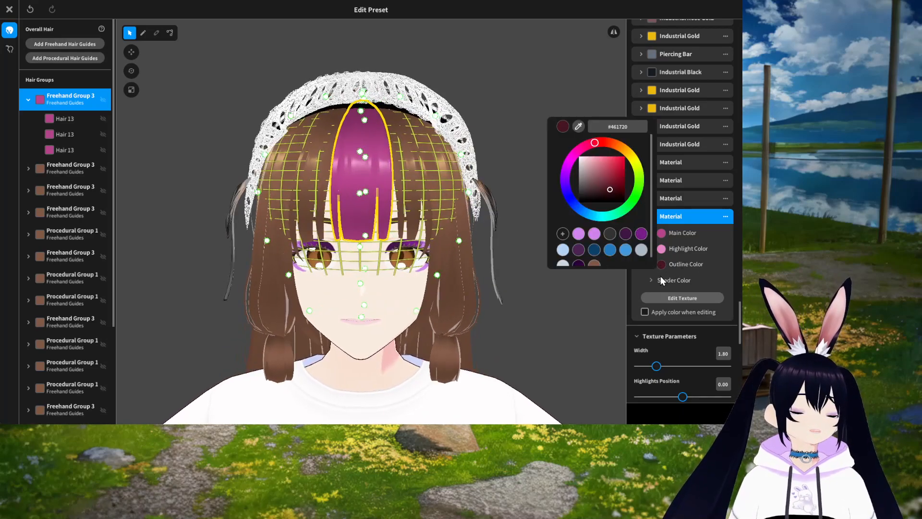
pyautogui.moveTo(610, 189); pyautogui.dragTo(618, 179)
pyautogui.moveTo(595, 142); pyautogui.dragTo(584, 146)
pyautogui.click(620, 181)
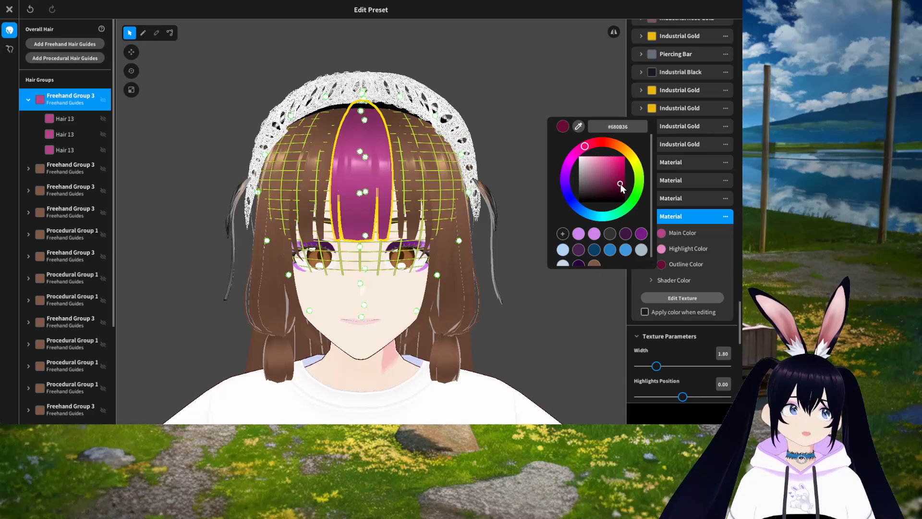
pyautogui.click(606, 307)
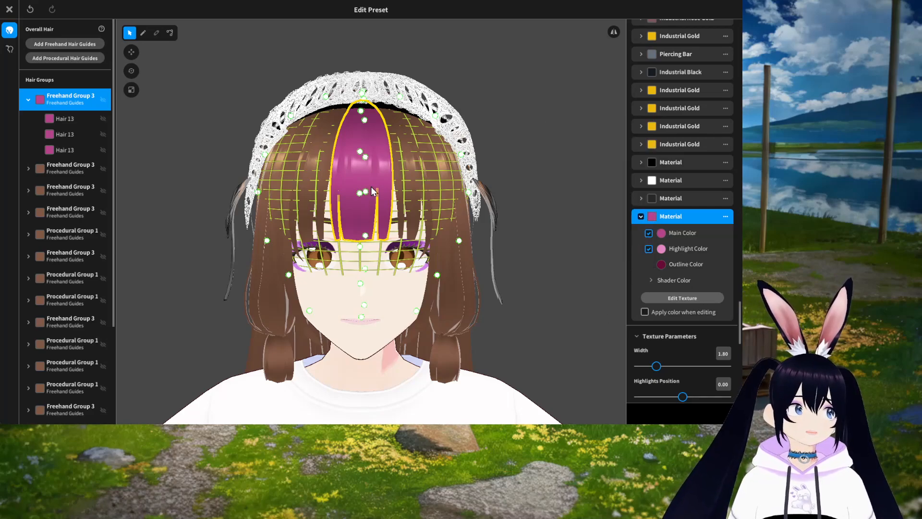
# Step: Select the second Freehand Group 3 hair group and assign it the pink bangs Material
pyautogui.moveTo(533, 283)
pyautogui.mouseDown(button='right')
pyautogui.moveTo(513, 288)
pyautogui.moveTo(532, 283)
pyautogui.mouseUp(button='right')
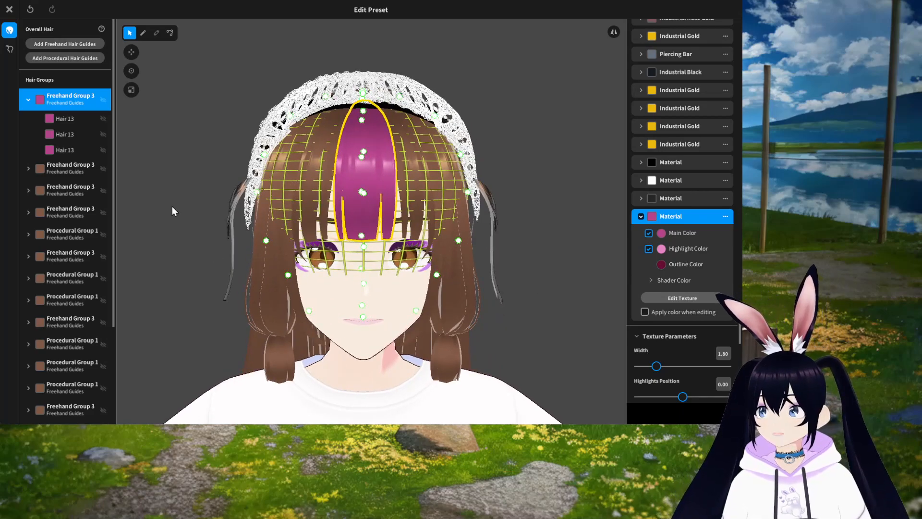
pyautogui.click(67, 167)
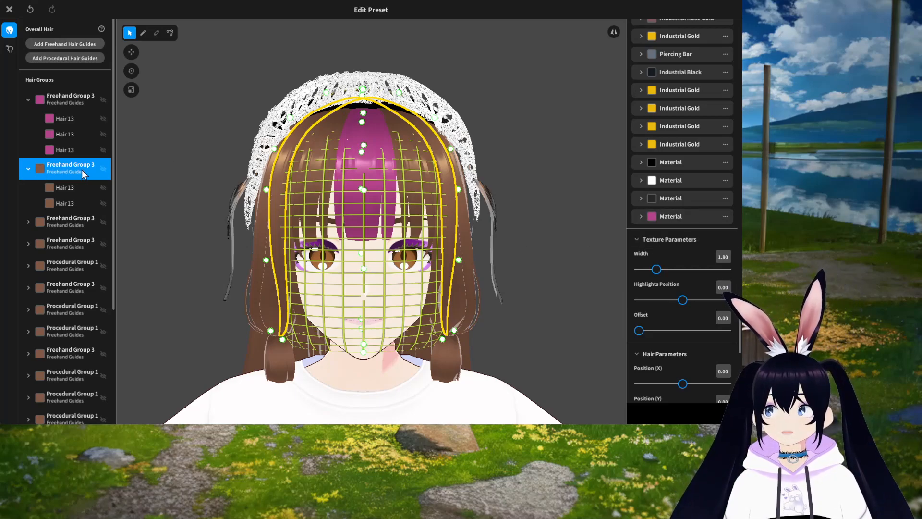
pyautogui.click(664, 214)
pyautogui.moveTo(444, 256)
pyautogui.mouseDown(button='right')
pyautogui.moveTo(541, 262)
pyautogui.moveTo(382, 215)
pyautogui.mouseUp(button='right')
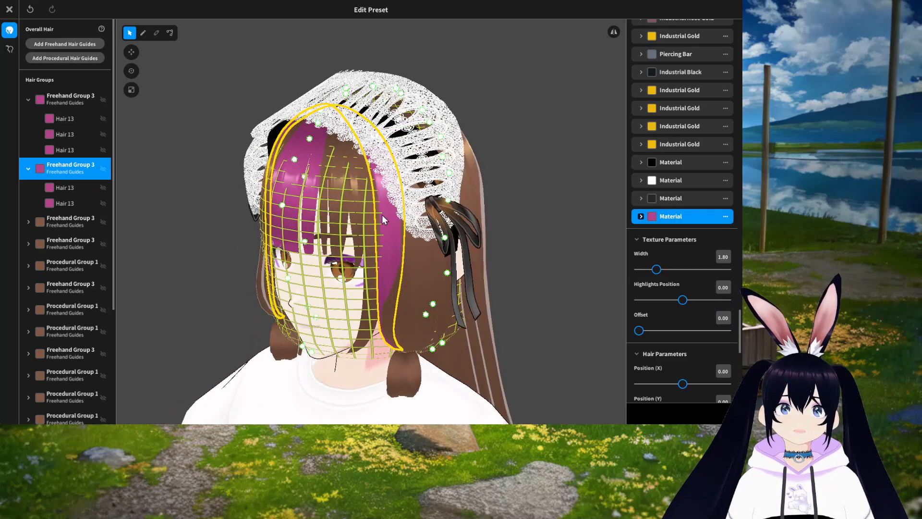
pyautogui.moveTo(537, 282); pyautogui.dragTo(549, 279, button='right')
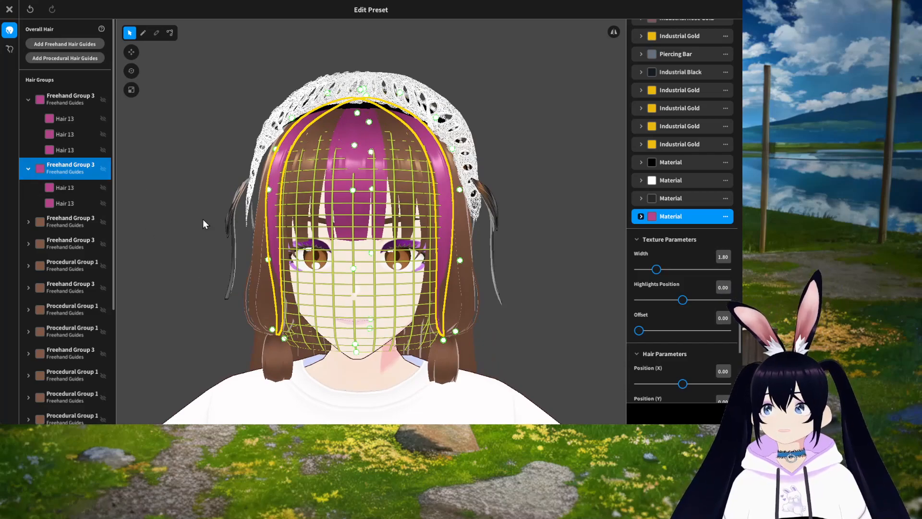
pyautogui.moveTo(457, 301); pyautogui.dragTo(482, 272, button='right')
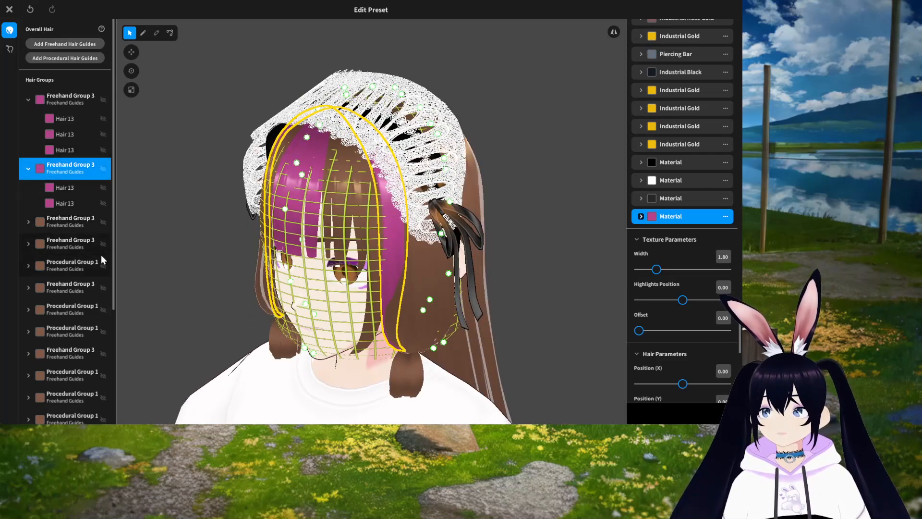
pyautogui.moveTo(394, 301); pyautogui.dragTo(408, 299, button='right')
pyautogui.moveTo(483, 346); pyautogui.dragTo(461, 341, button='right')
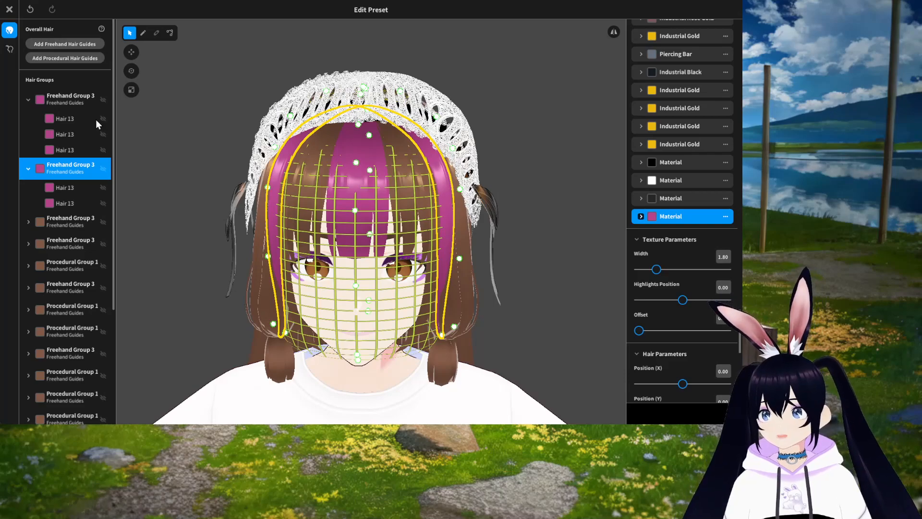
# Step: Select the first Hair 13 strand of the front bangs group and assign it the brown Material
pyautogui.click(62, 102)
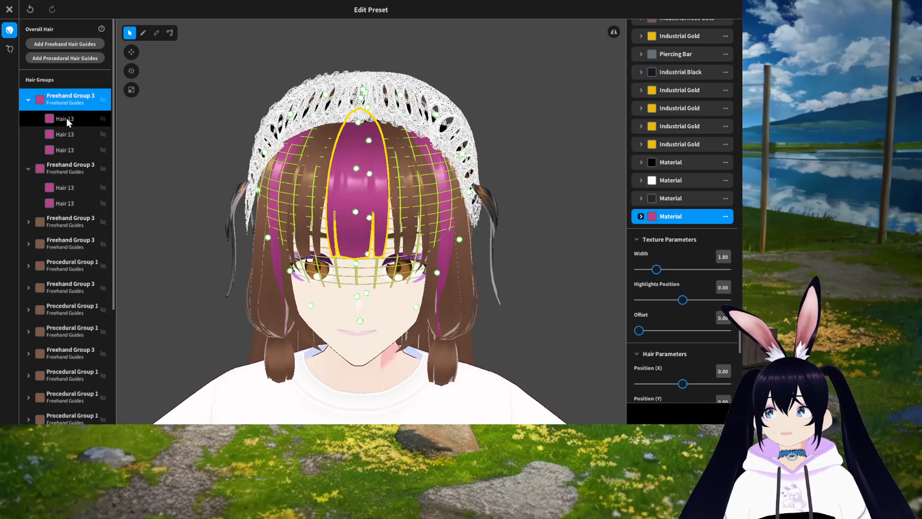
pyautogui.click(66, 118)
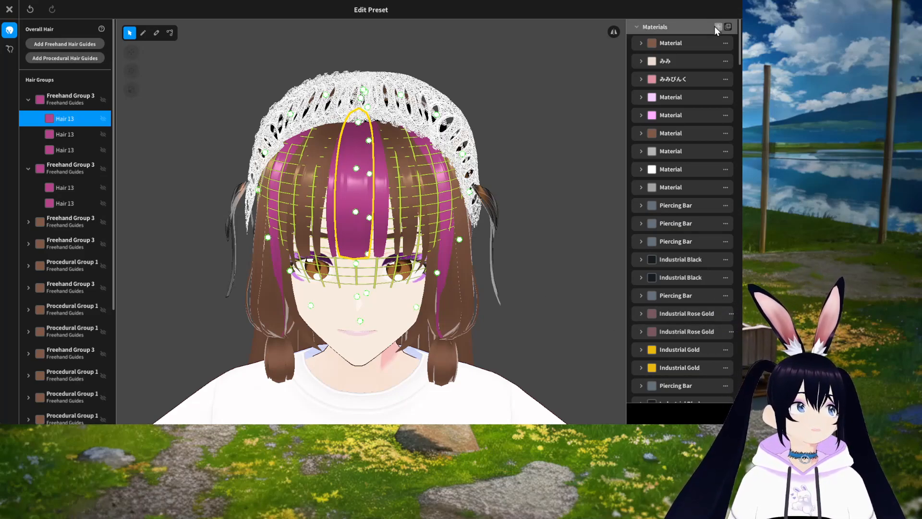
pyautogui.scroll(-3, 699, 269)
pyautogui.scroll(-10, 696, 270)
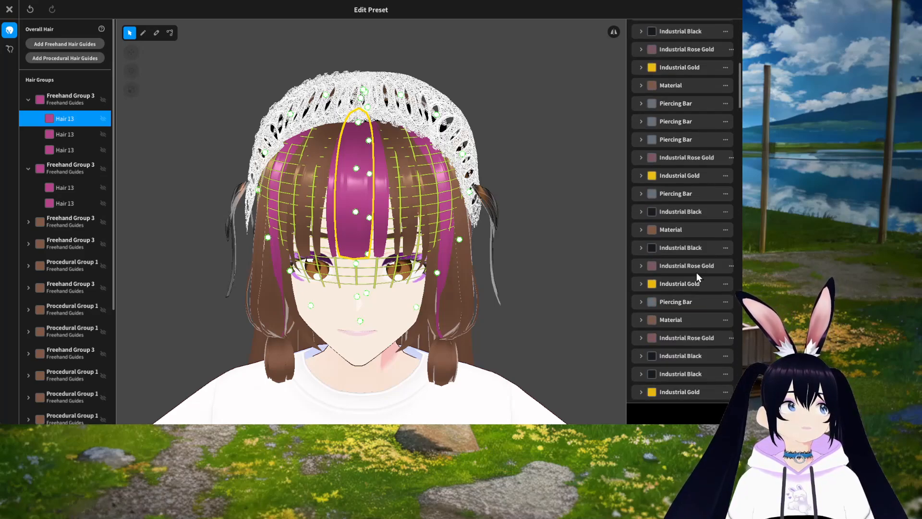
pyautogui.scroll(-10, 690, 278)
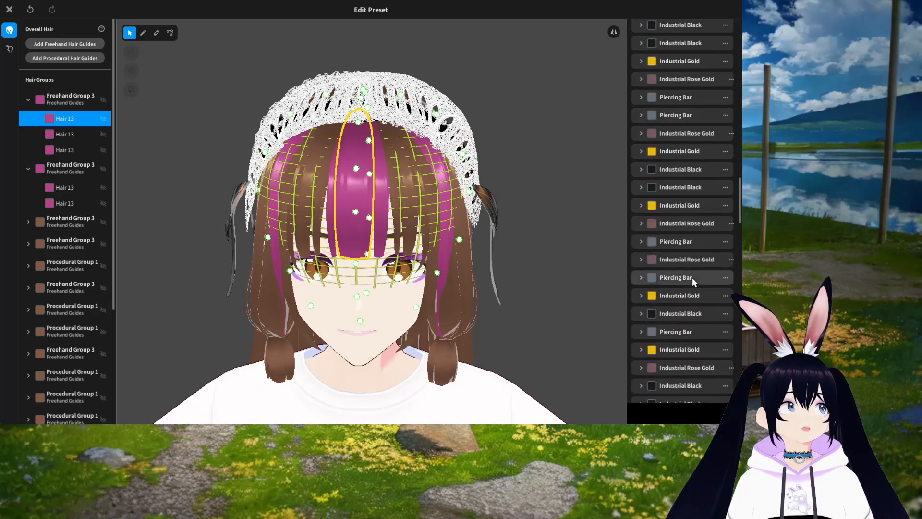
pyautogui.scroll(-10, 692, 280)
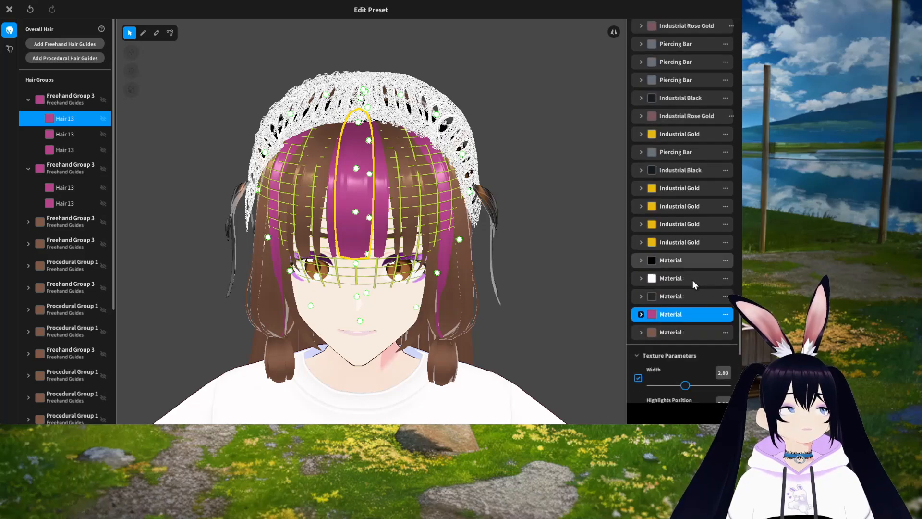
pyautogui.click(666, 215)
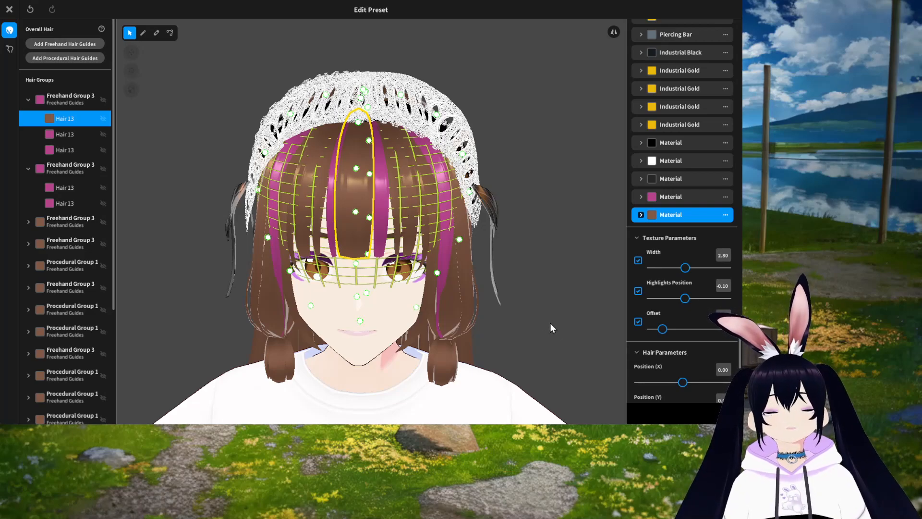
pyautogui.click(596, 326)
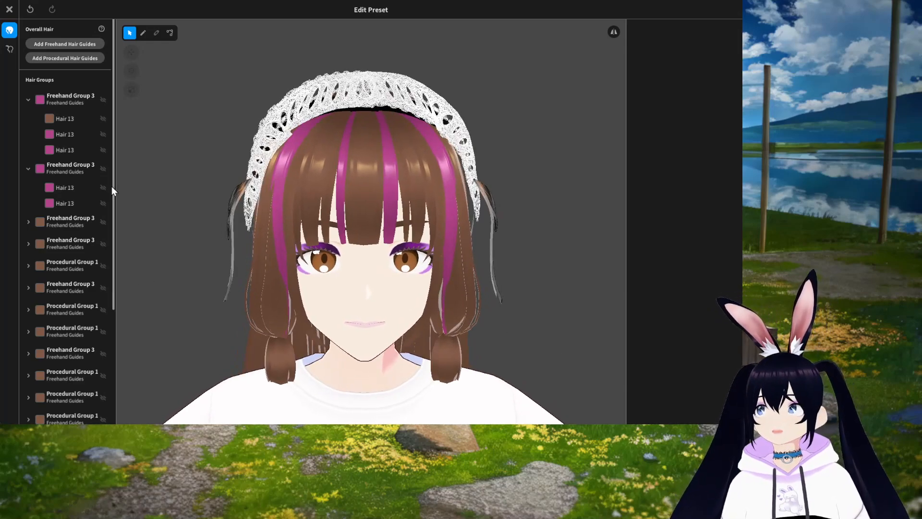
# Step: Switch to the Ahoge hair editor and select its Freehand Group 1
pyautogui.click(10, 49)
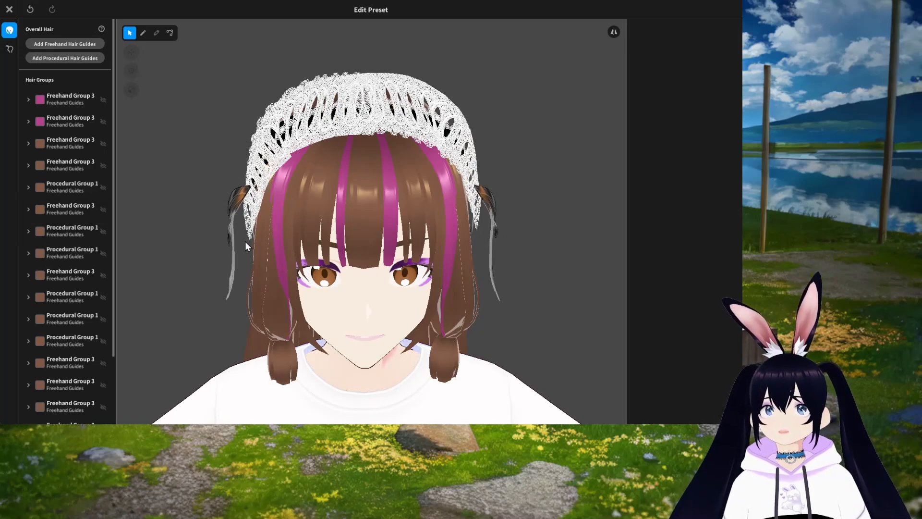
pyautogui.click(10, 50)
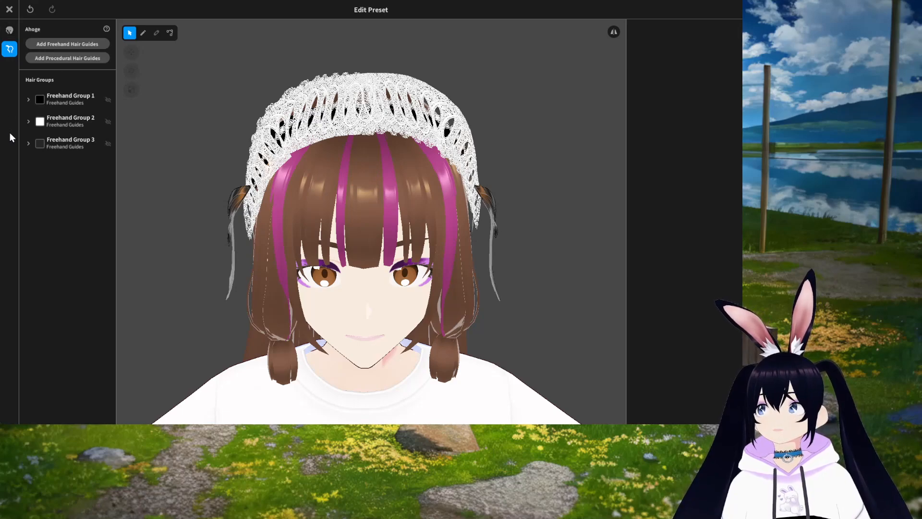
pyautogui.moveTo(416, 224); pyautogui.dragTo(407, 230, button='right')
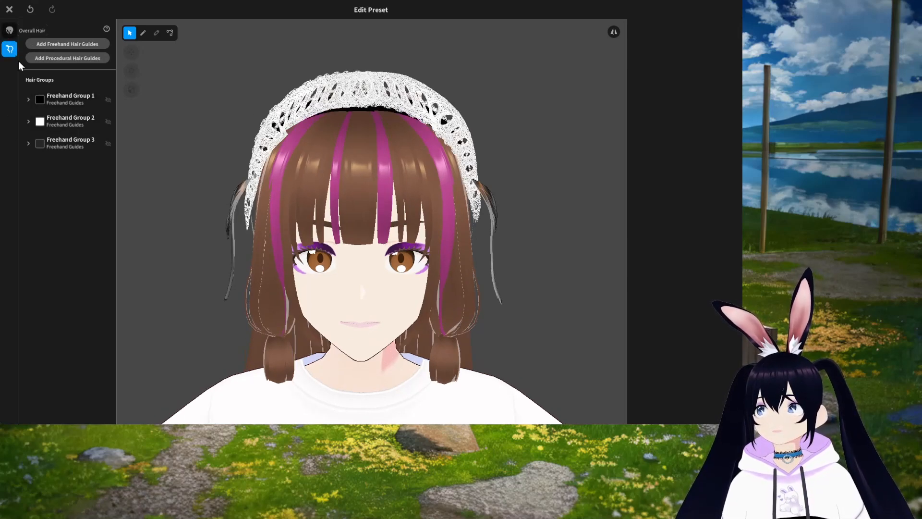
pyautogui.click(14, 32)
pyautogui.click(12, 52)
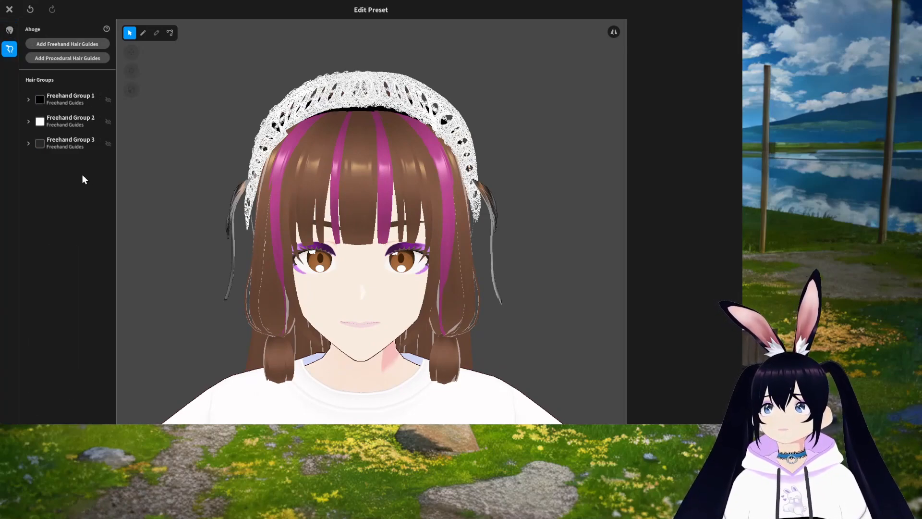
pyautogui.click(71, 99)
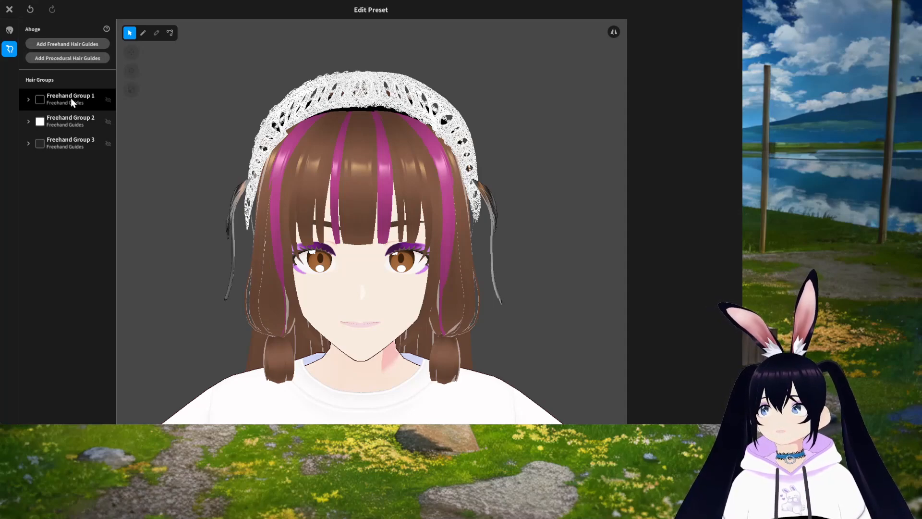
pyautogui.click(71, 98)
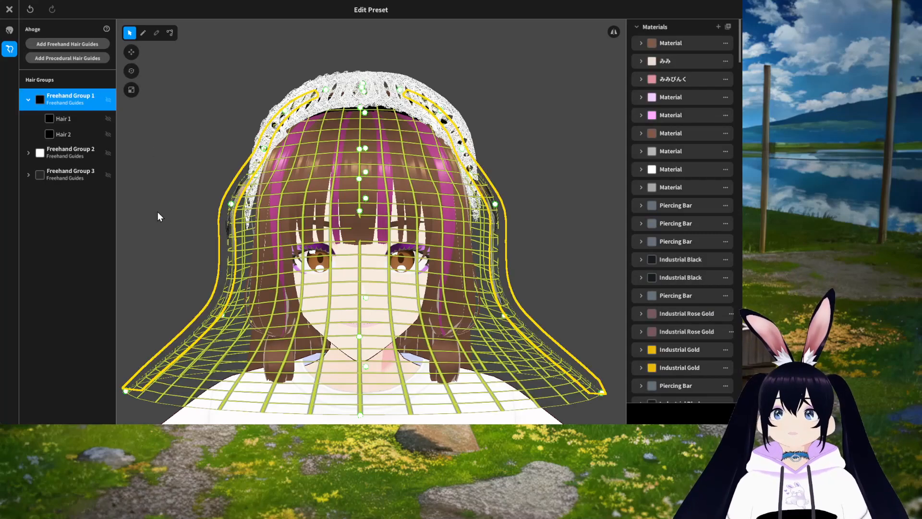
# Step: Rotate the ahoge's Freehand Group 1 with the Rotate tool to reposition it on the head
pyautogui.click(131, 72)
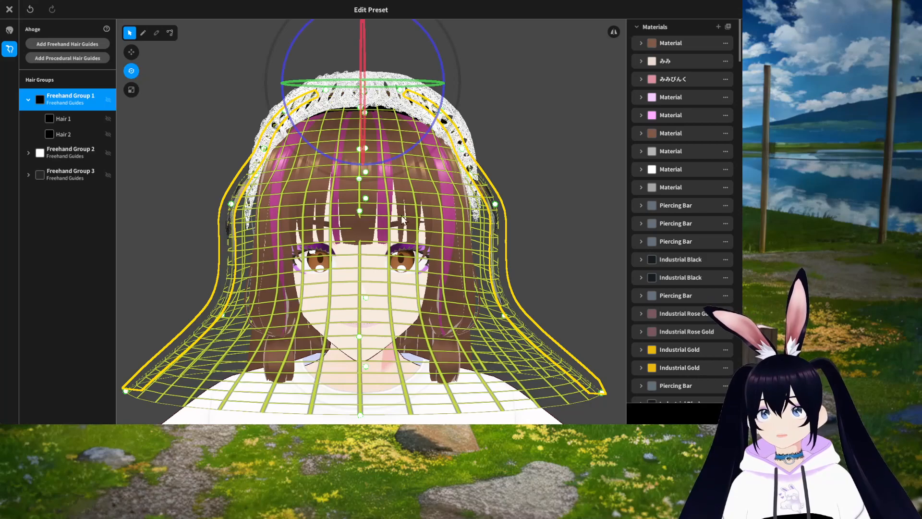
pyautogui.moveTo(543, 175); pyautogui.dragTo(543, 189, button='middle')
pyautogui.moveTo(542, 189); pyautogui.dragTo(532, 195, button='right')
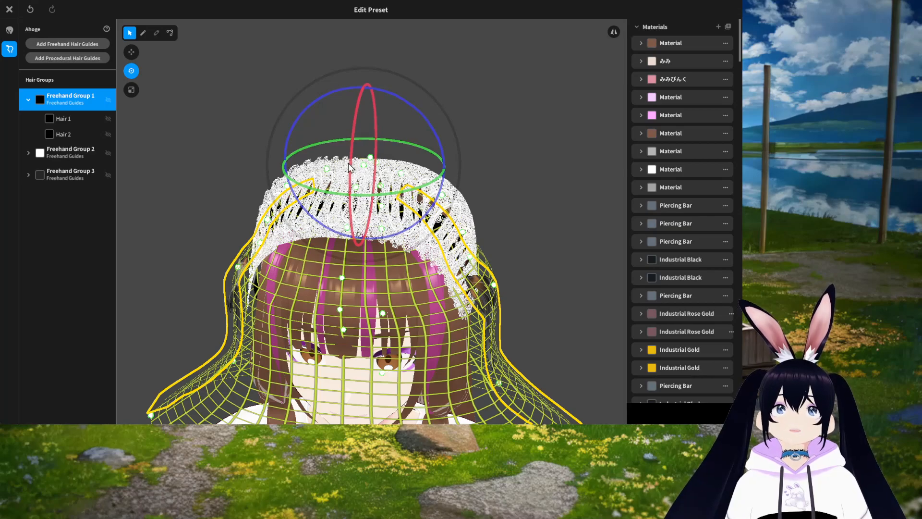
pyautogui.moveTo(424, 293); pyautogui.dragTo(409, 295, button='right')
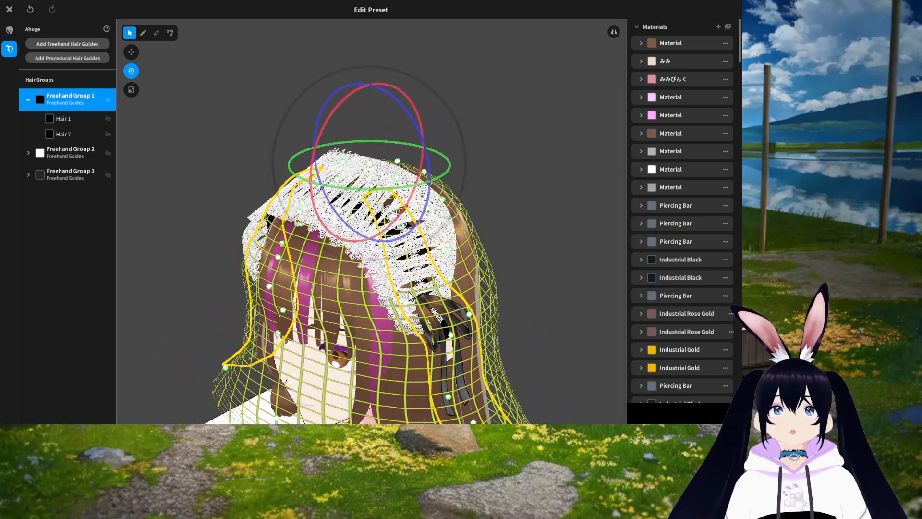
pyautogui.moveTo(362, 195); pyautogui.dragTo(328, 186)
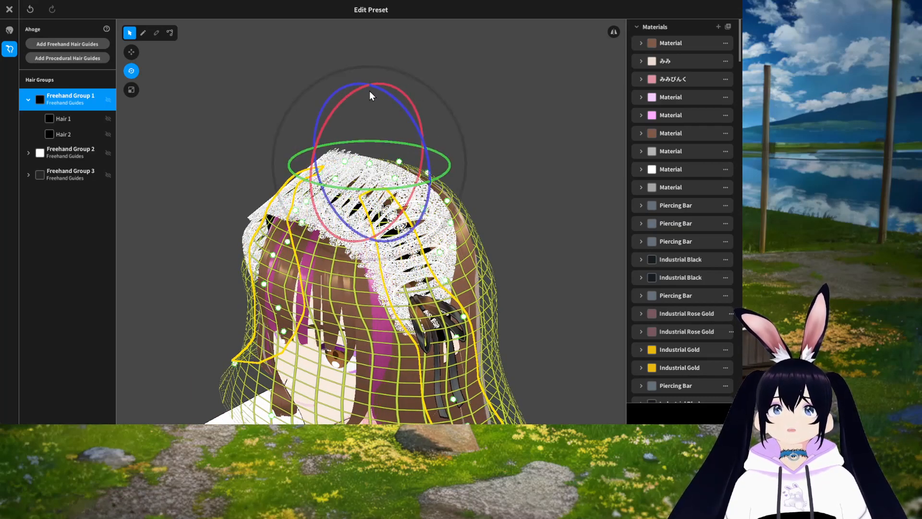
pyautogui.moveTo(359, 90)
pyautogui.mouseDown()
pyautogui.moveTo(339, 118)
pyautogui.moveTo(383, 96)
pyautogui.moveTo(402, 106)
pyautogui.moveTo(385, 94)
pyautogui.moveTo(359, 105)
pyautogui.mouseUp()
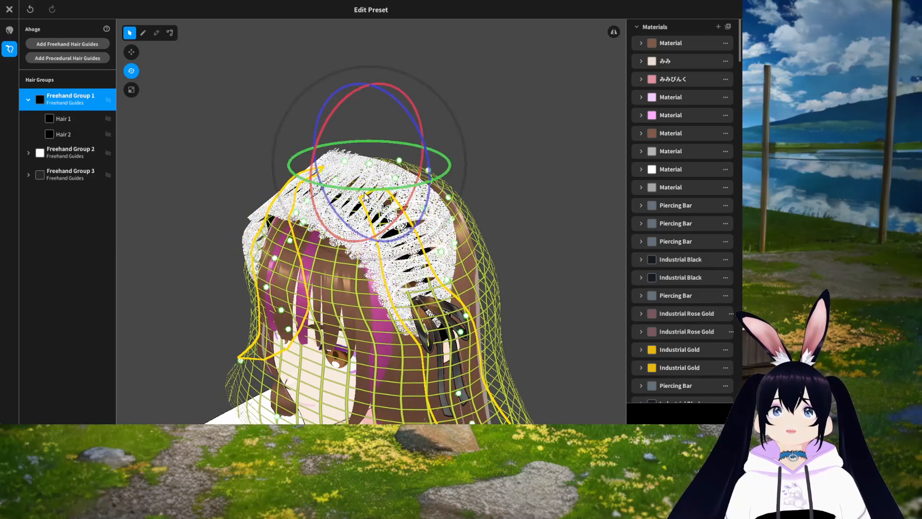
# Step: Close the hairstyle editor, saving the edits with Overwrite, and reopen the hairstyle editor for the ahoge
pyautogui.click(9, 9)
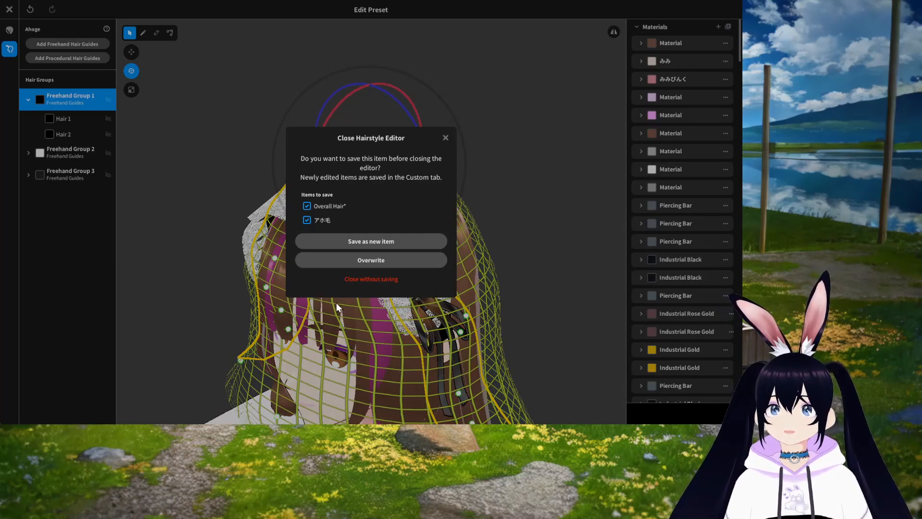
pyautogui.click(366, 262)
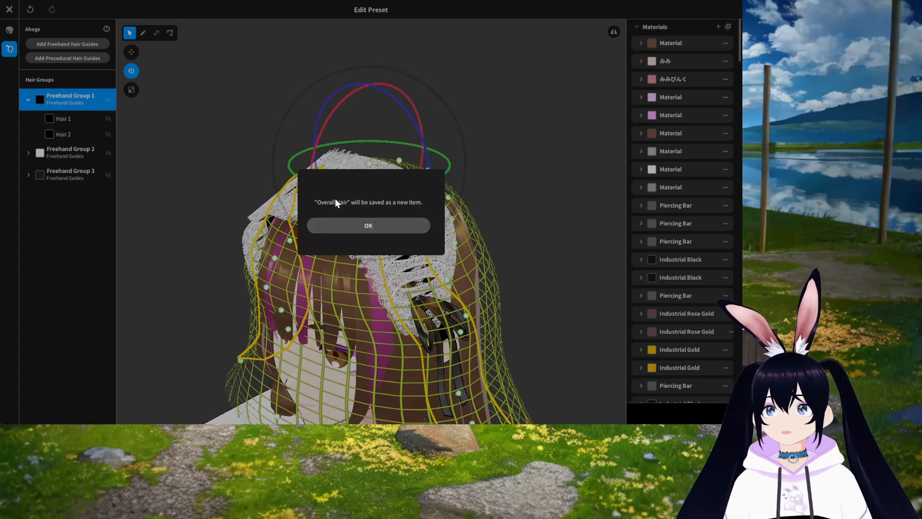
pyautogui.click(373, 224)
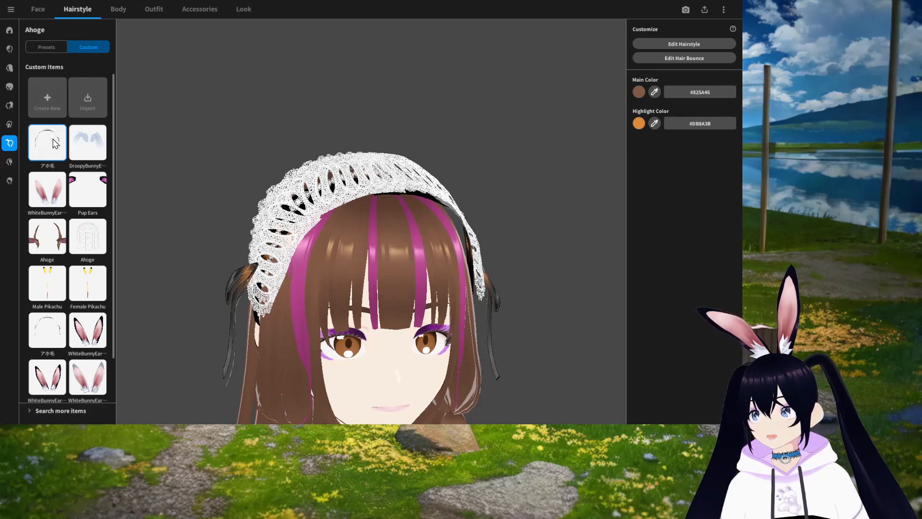
pyautogui.click(687, 43)
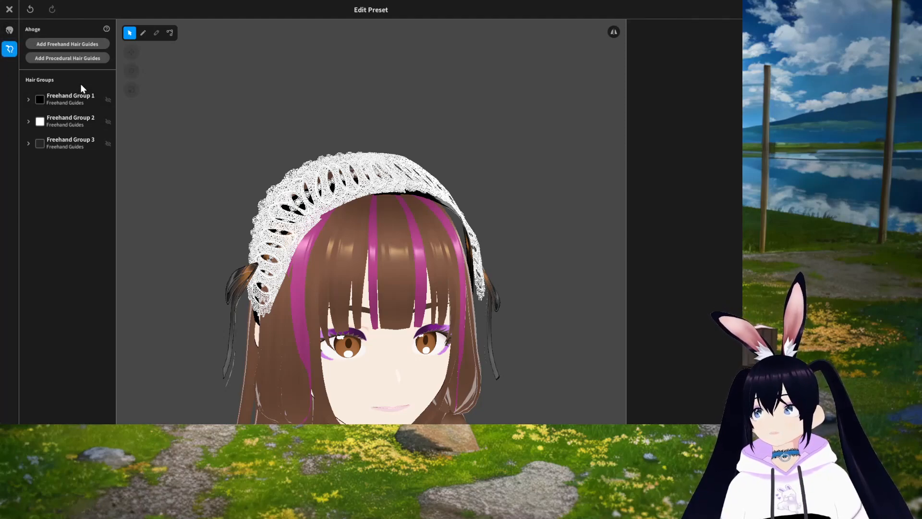
# Step: Add a new freehand hair guide group to the ahoge hairstyle
pyautogui.click(64, 46)
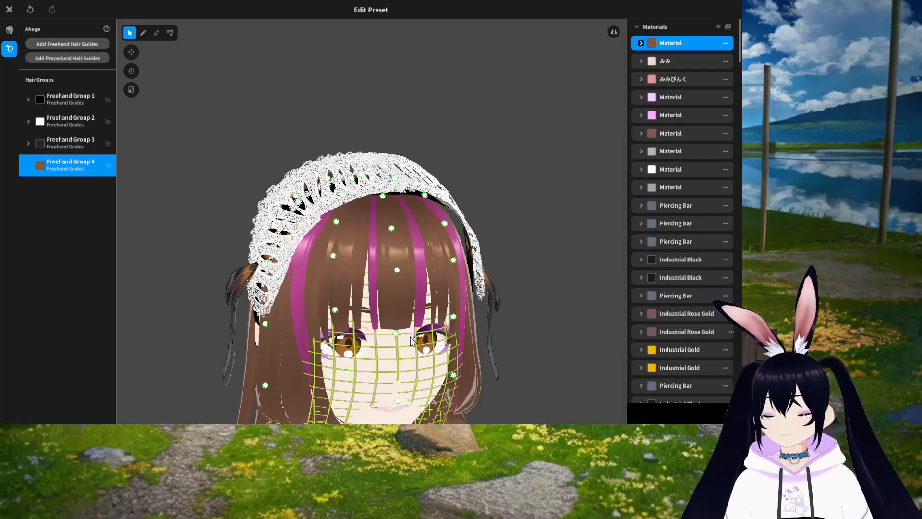
pyautogui.moveTo(436, 353)
pyautogui.mouseDown(button='middle')
pyautogui.moveTo(431, 336)
pyautogui.moveTo(428, 345)
pyautogui.mouseUp(button='middle')
pyautogui.moveTo(428, 346); pyautogui.dragTo(294, 357, button='right')
pyautogui.moveTo(357, 379); pyautogui.dragTo(384, 374, button='right')
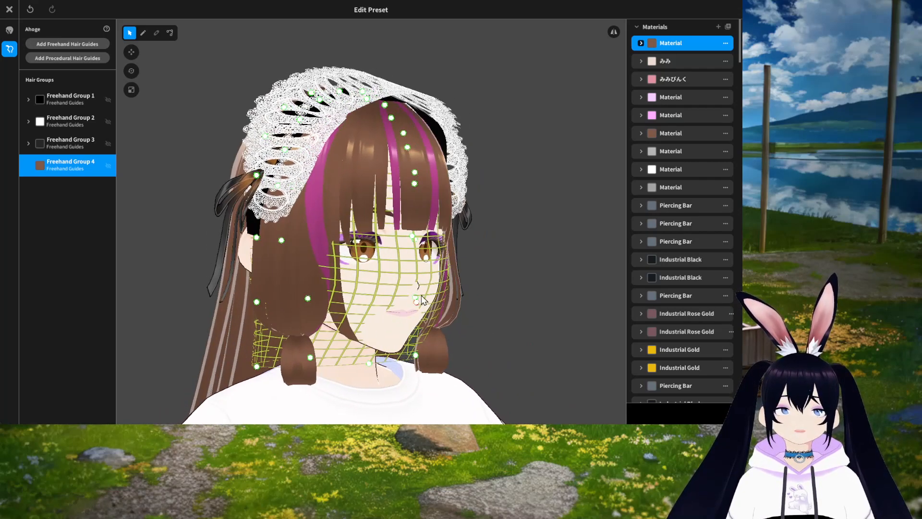
pyautogui.moveTo(431, 404); pyautogui.dragTo(444, 405, button='right')
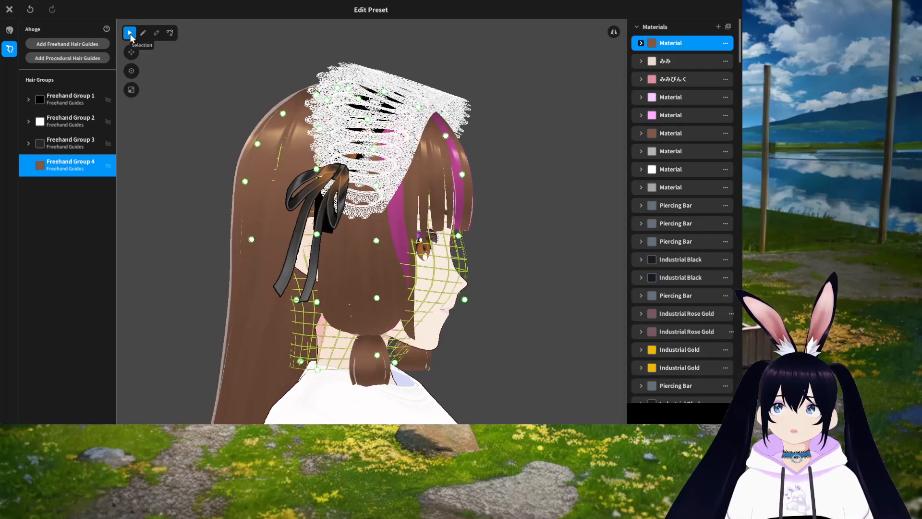
# Step: Turn on symmetry and pull the new guide's lower side points inward around the face
pyautogui.moveTo(594, 274); pyautogui.dragTo(542, 283, button='right')
pyautogui.moveTo(481, 145); pyautogui.dragTo(556, 302, button='middle')
pyautogui.moveTo(572, 389); pyautogui.dragTo(548, 306, button='middle')
pyautogui.moveTo(551, 311); pyautogui.dragTo(339, 327, button='right')
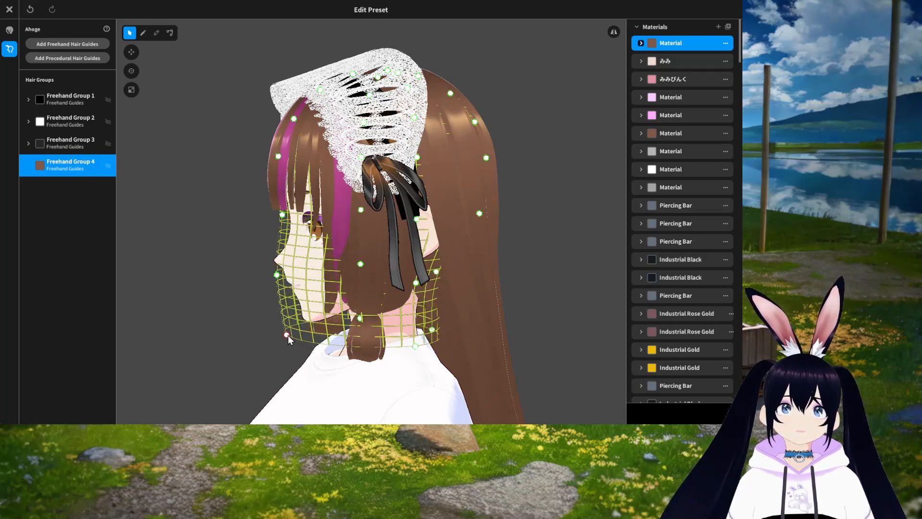
pyautogui.click(272, 265)
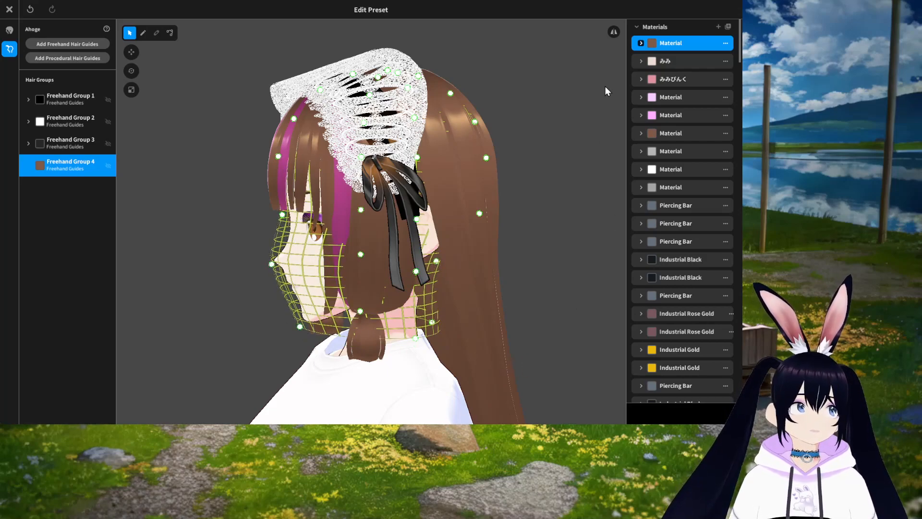
pyautogui.moveTo(408, 356); pyautogui.dragTo(447, 348, button='right')
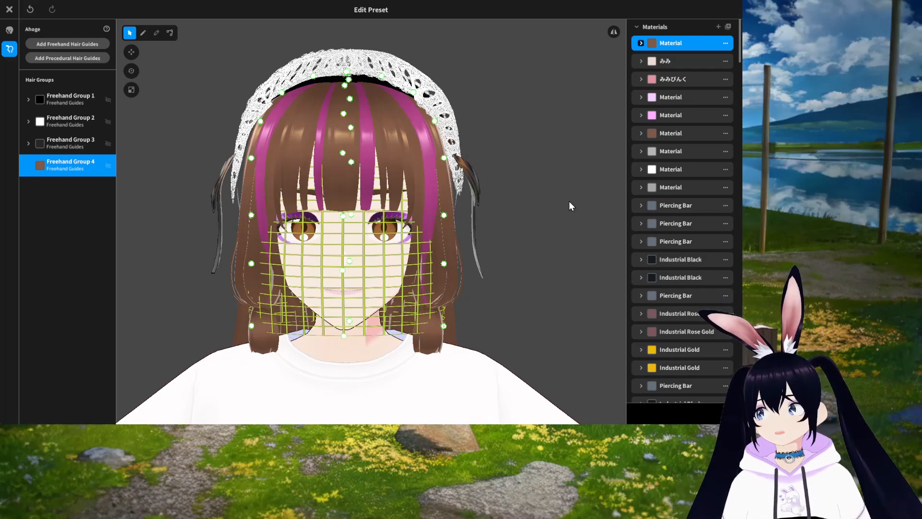
pyautogui.click(614, 32)
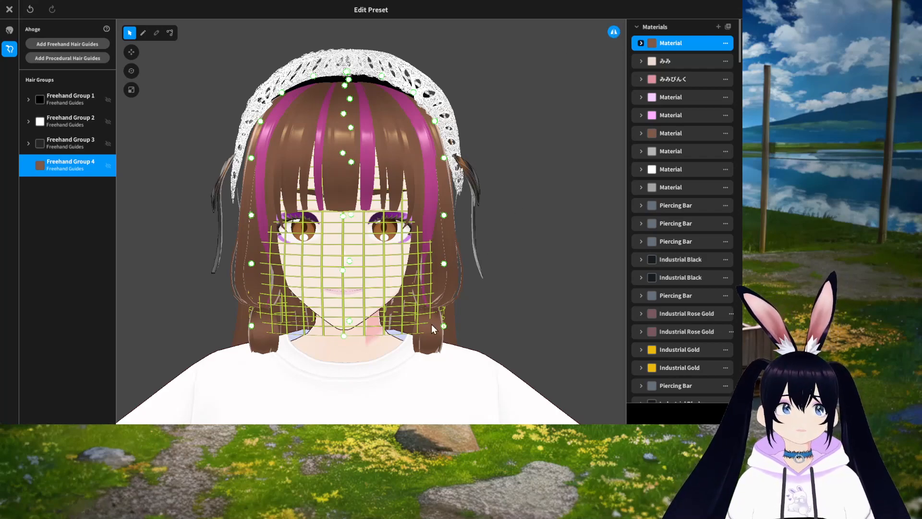
pyautogui.moveTo(444, 326); pyautogui.dragTo(398, 318)
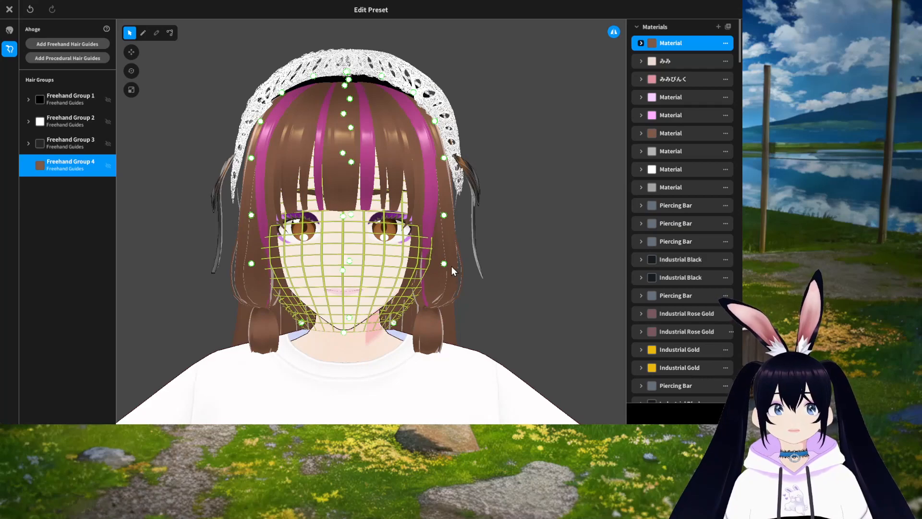
pyautogui.moveTo(443, 264); pyautogui.dragTo(430, 263)
pyautogui.moveTo(395, 326); pyautogui.dragTo(388, 325)
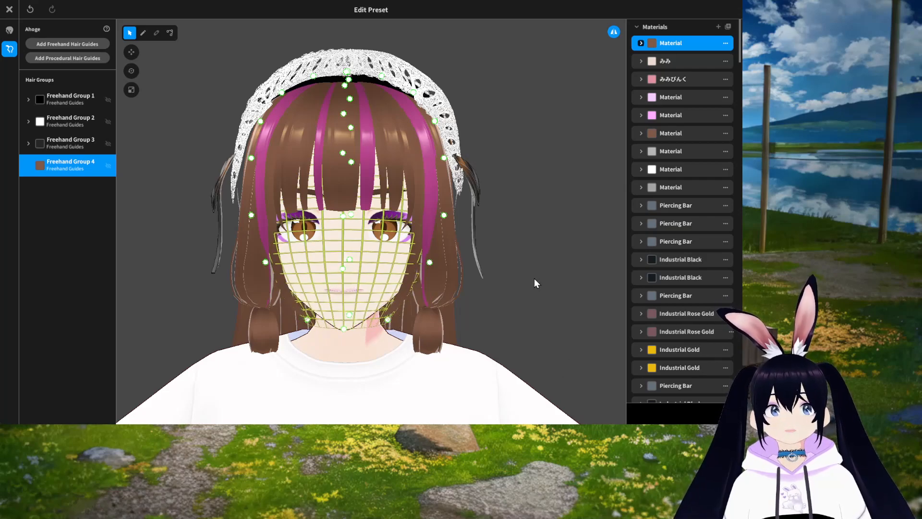
# Step: Try moving a guide point from the side view, then undo the last two guide edits
pyautogui.moveTo(534, 278); pyautogui.dragTo(515, 277, button='right')
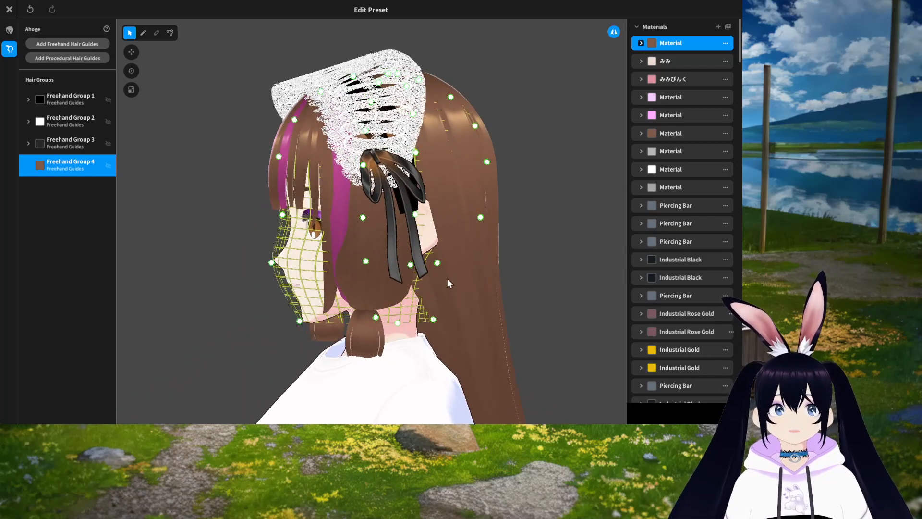
pyautogui.moveTo(437, 264)
pyautogui.mouseDown()
pyautogui.moveTo(494, 266)
pyautogui.moveTo(455, 265)
pyautogui.mouseUp()
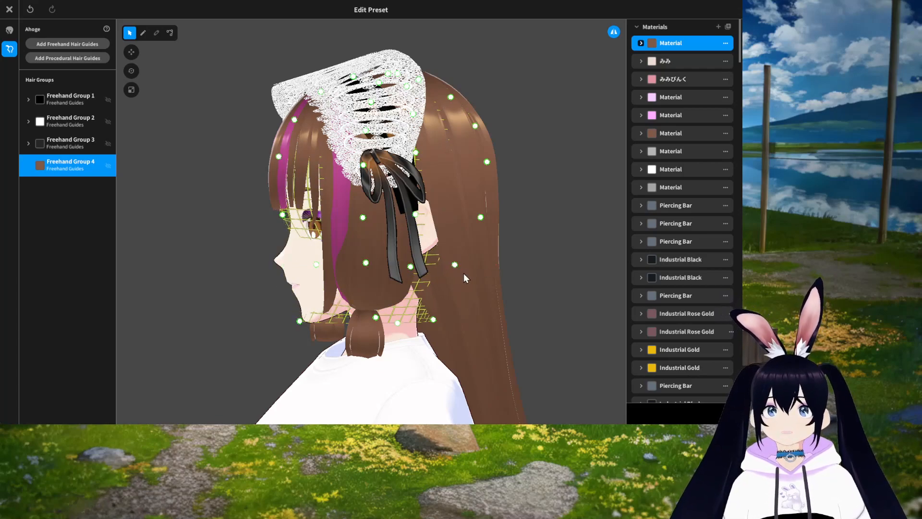
pyautogui.hotkey('ctrl', 'z')
pyautogui.hotkey('ctrl', 'z')
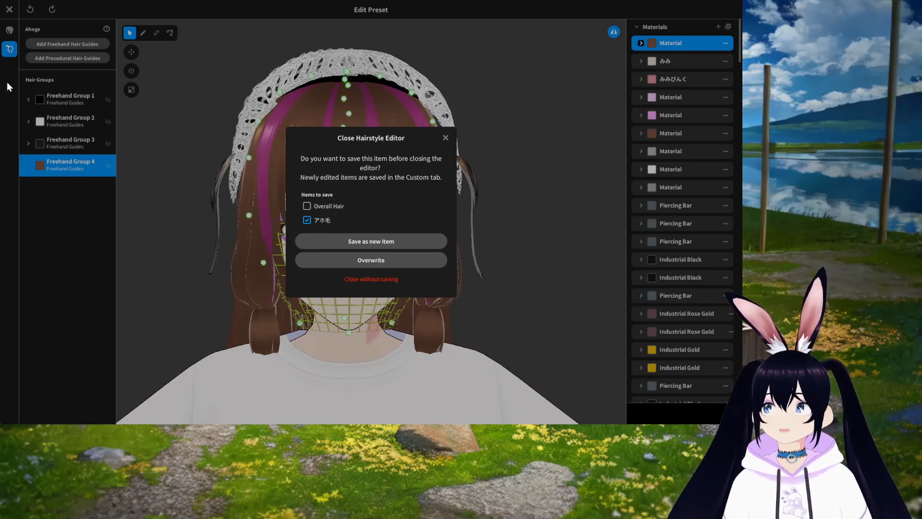
# Step: Close the hairstyle editor and look through the Extensions and Extra hair categories
pyautogui.click(7, 116)
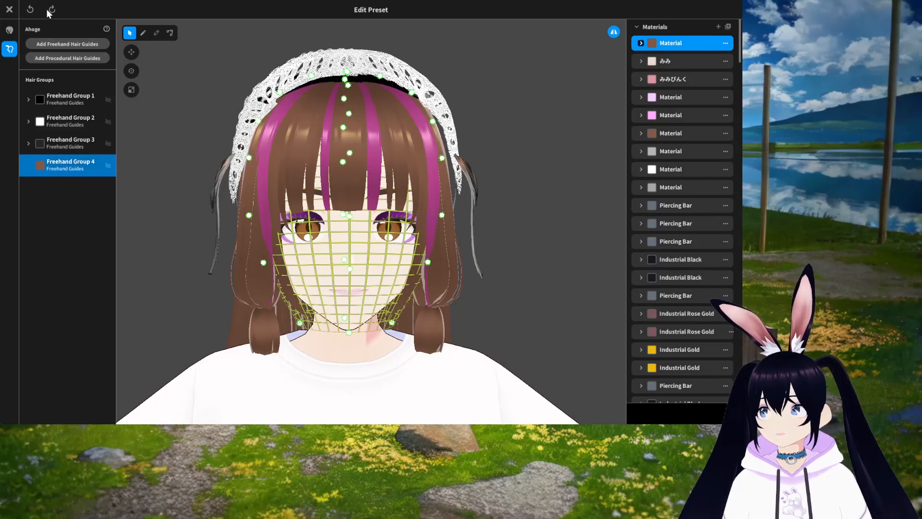
pyautogui.click(9, 9)
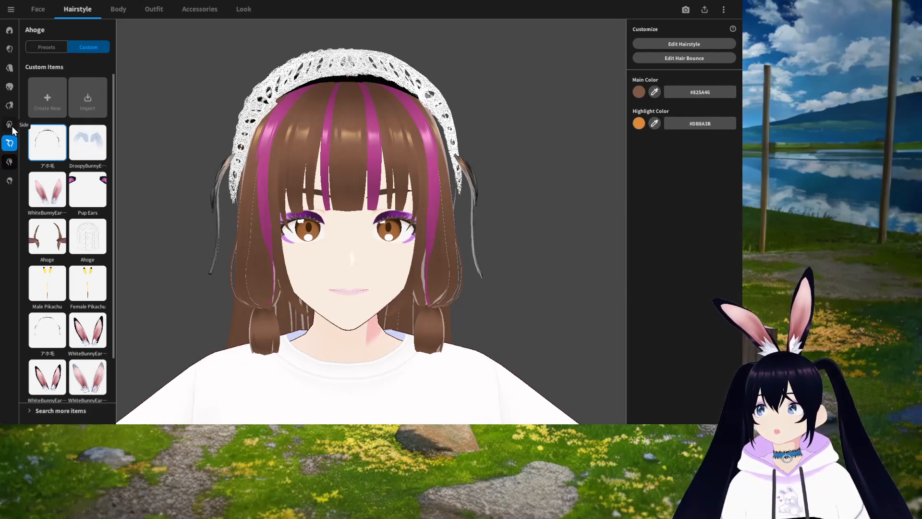
pyautogui.click(9, 105)
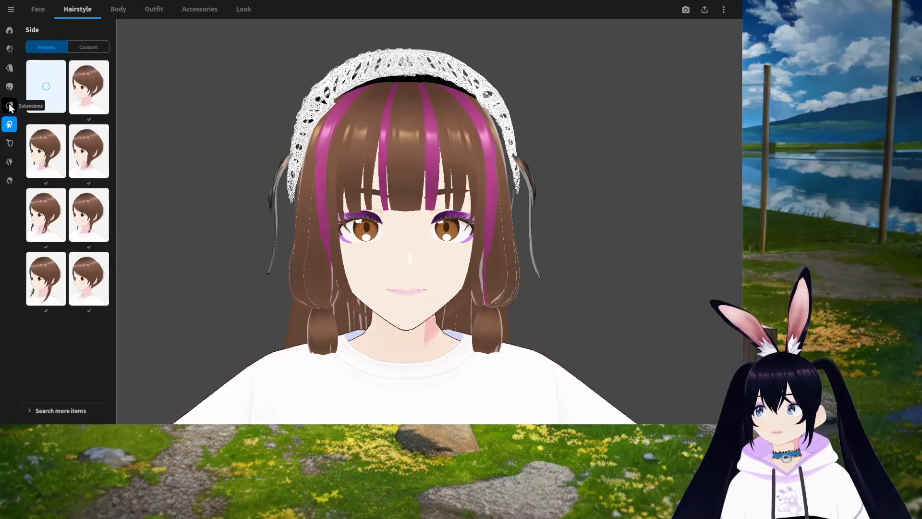
pyautogui.click(9, 162)
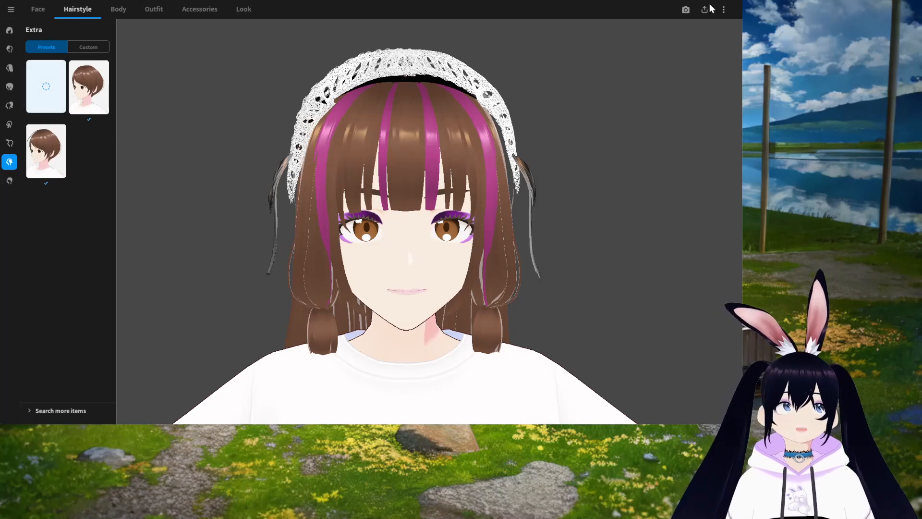
# Step: Set the body's skin Color to #E2C4AB
pyautogui.click(117, 10)
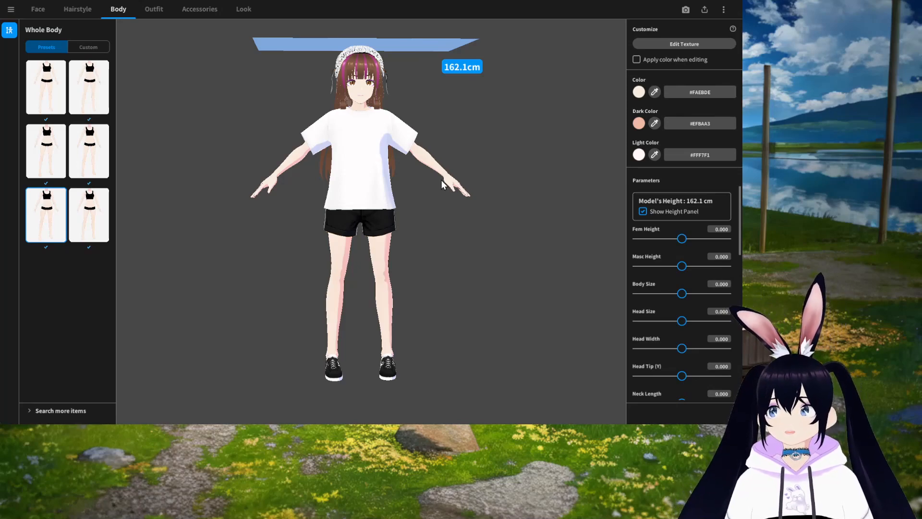
pyautogui.scroll(-5, 697, 317)
pyautogui.scroll(5, 697, 313)
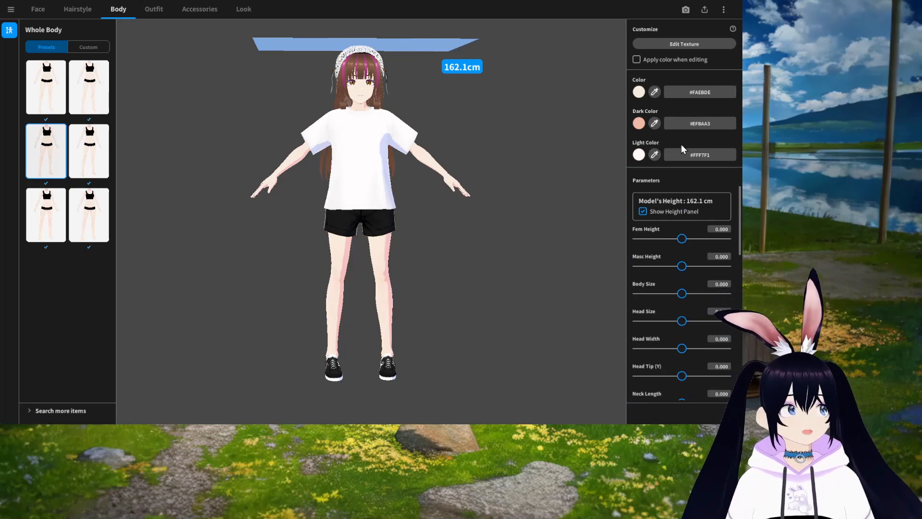
pyautogui.click(639, 91)
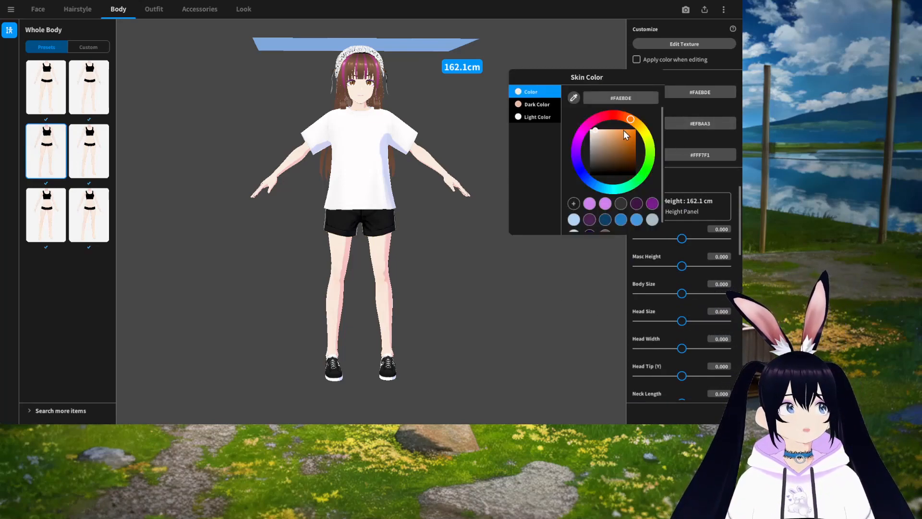
pyautogui.click(599, 132)
pyautogui.click(601, 135)
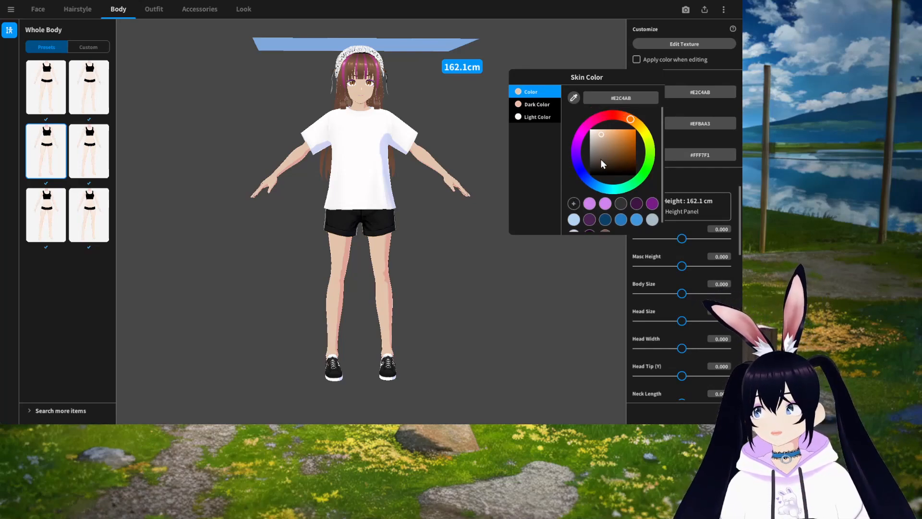
# Step: Set the skin Dark Color to #D49173
pyautogui.scroll(-1, 602, 161)
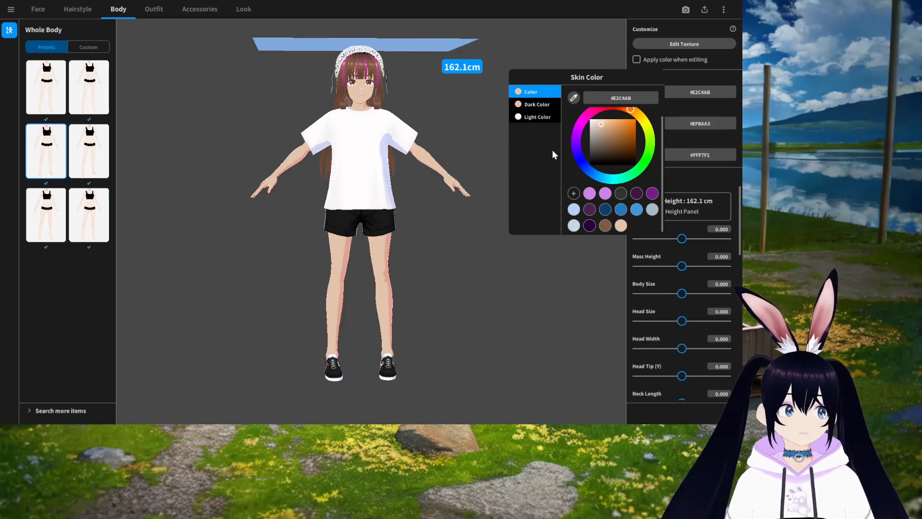
pyautogui.click(540, 107)
pyautogui.click(539, 114)
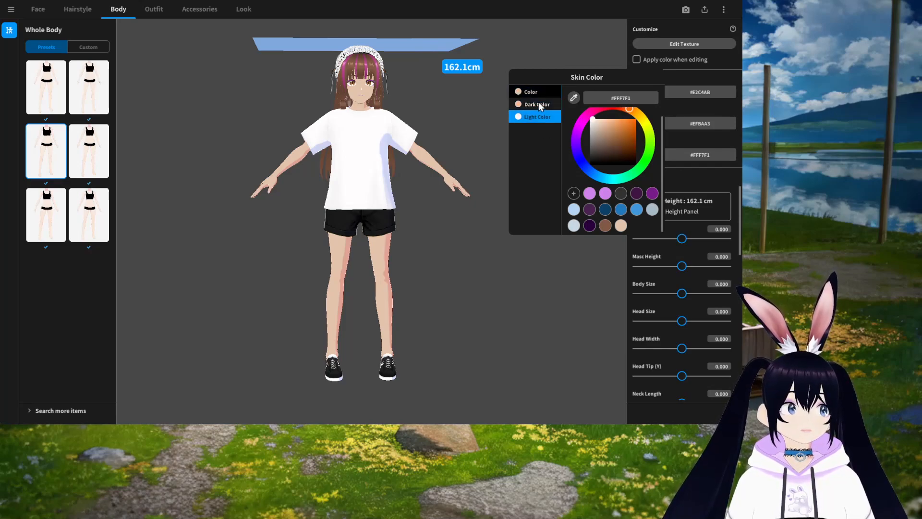
pyautogui.click(538, 103)
pyautogui.moveTo(606, 123); pyautogui.dragTo(612, 127)
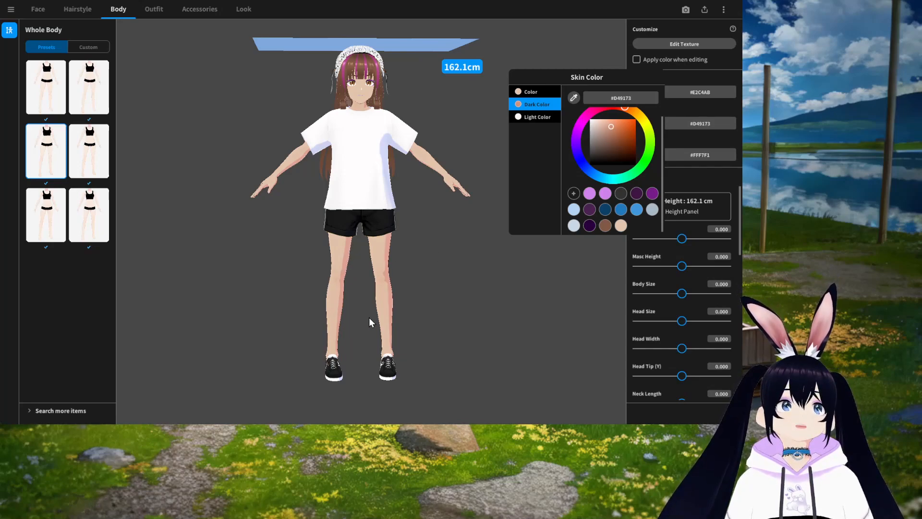
# Step: Set the skin Light Color to #DBD5D1 and close the color picker
pyautogui.click(540, 117)
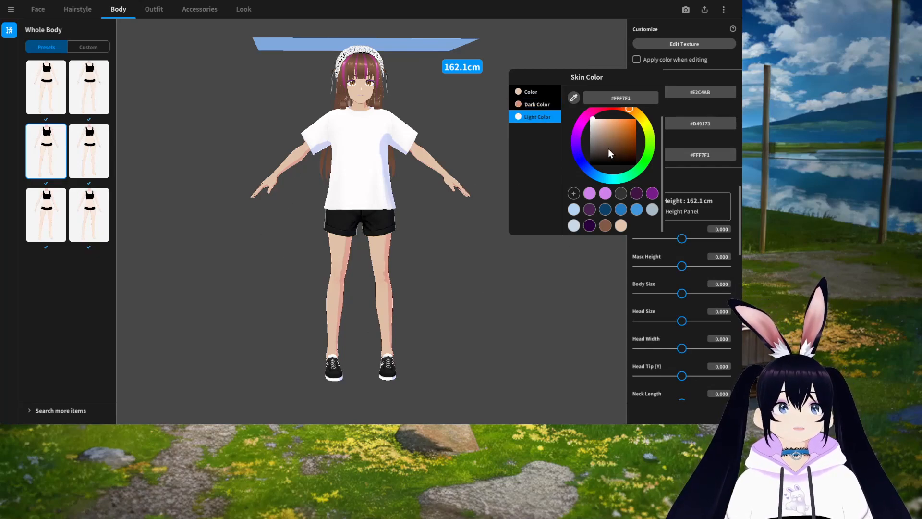
pyautogui.moveTo(593, 120); pyautogui.dragTo(593, 126)
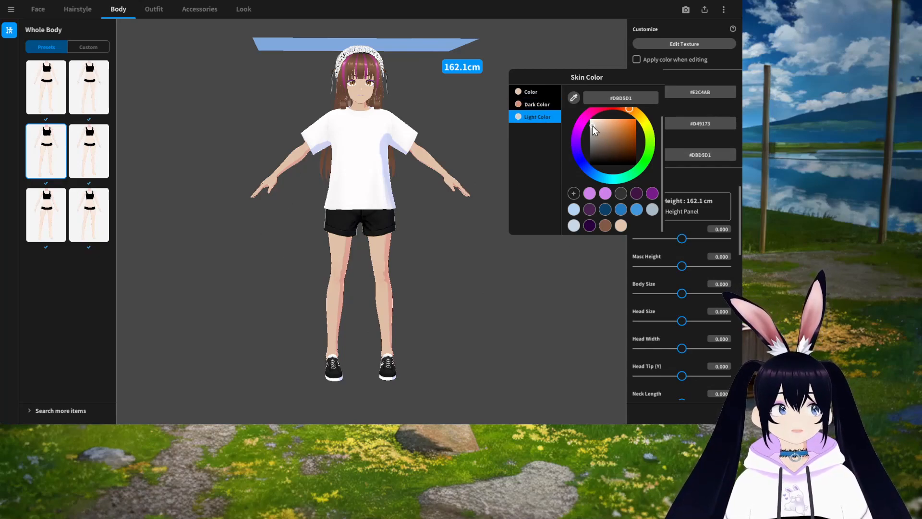
pyautogui.click(503, 283)
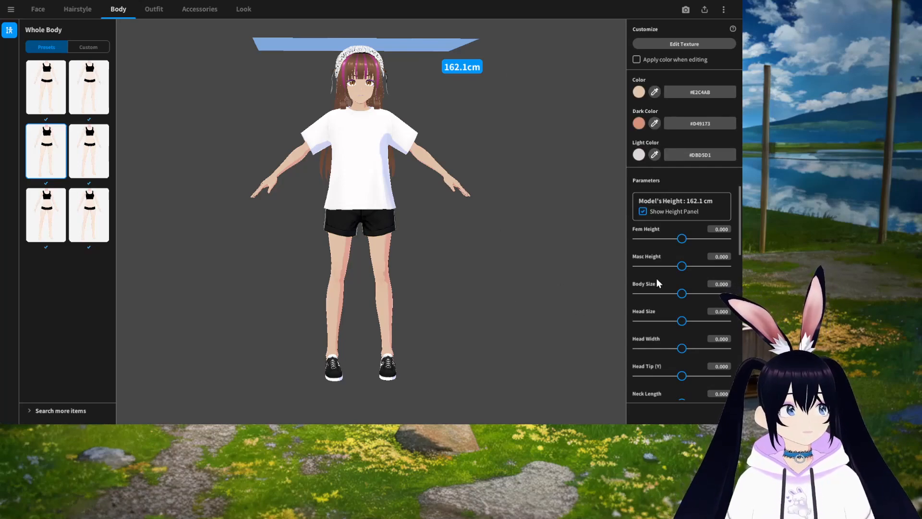
# Step: Adjust body parameters such as Fem Height, Body Size and Neck Length to make the model smaller
pyautogui.moveTo(682, 239); pyautogui.dragTo(639, 272)
pyautogui.scroll(-1, 685, 328)
pyautogui.scroll(-1, 684, 249)
pyautogui.scroll(-3, 704, 309)
pyautogui.scroll(-5, 680, 305)
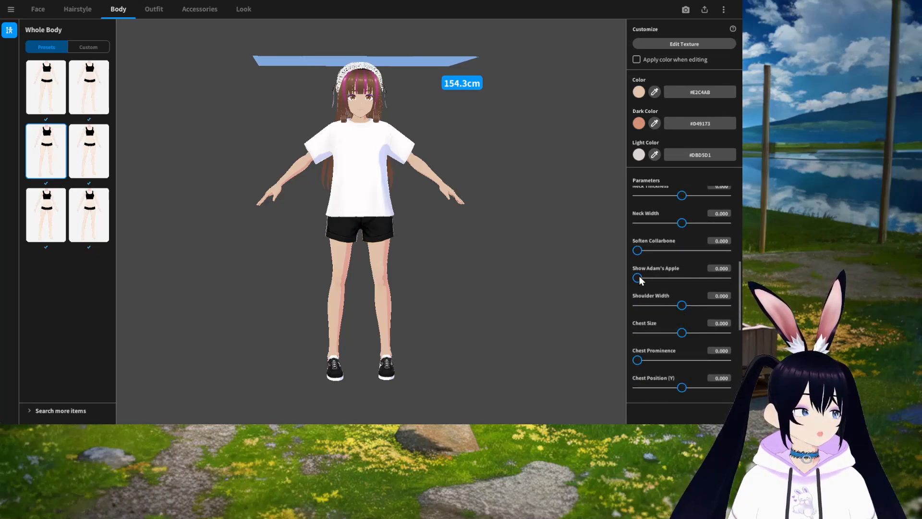
pyautogui.scroll(-3, 726, 344)
pyautogui.scroll(-8, 706, 344)
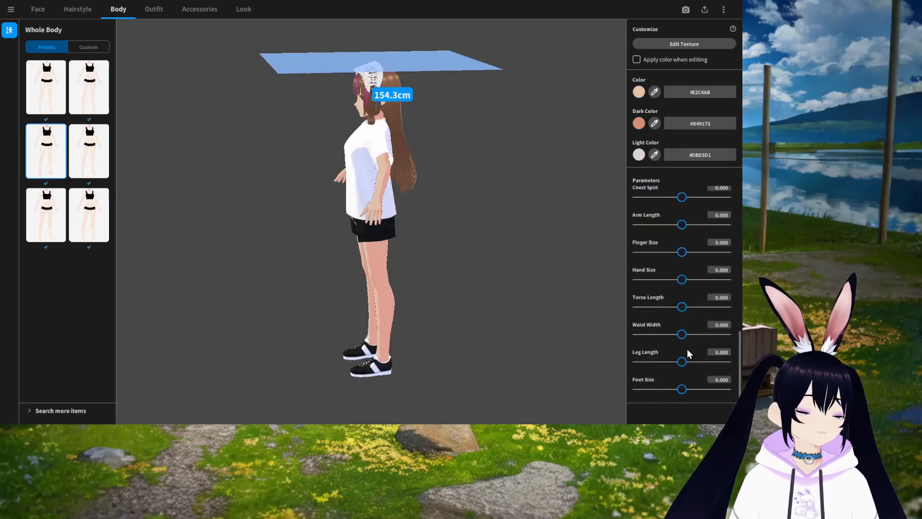
pyautogui.scroll(15, 696, 333)
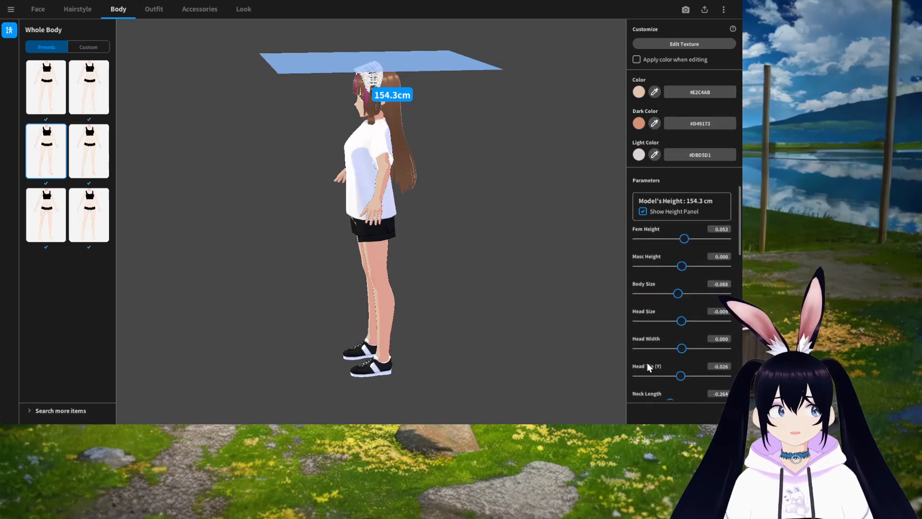
pyautogui.click(153, 11)
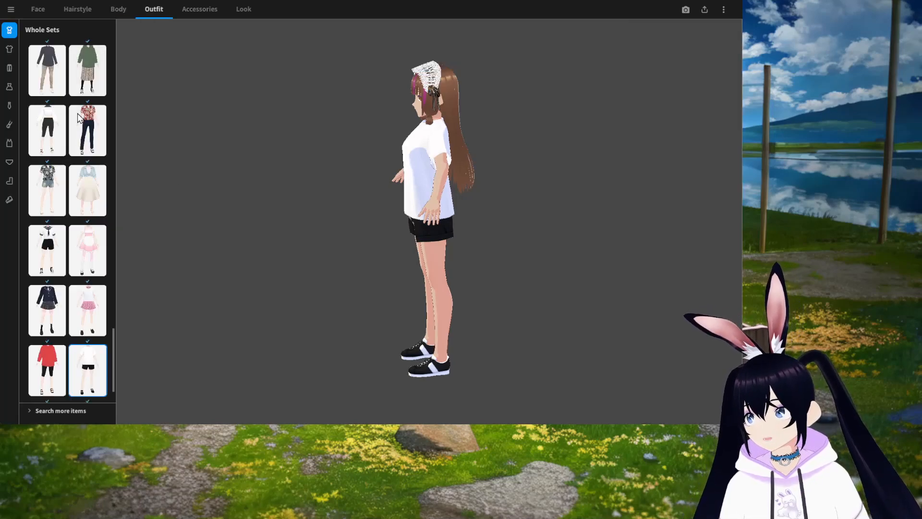
pyautogui.scroll(-2, 50, 261)
pyautogui.click(50, 261)
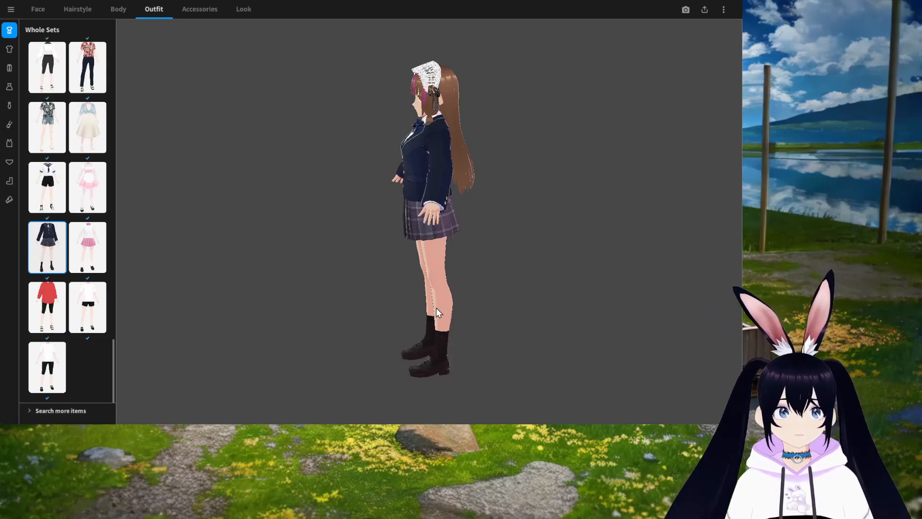
pyautogui.moveTo(436, 307); pyautogui.dragTo(474, 310)
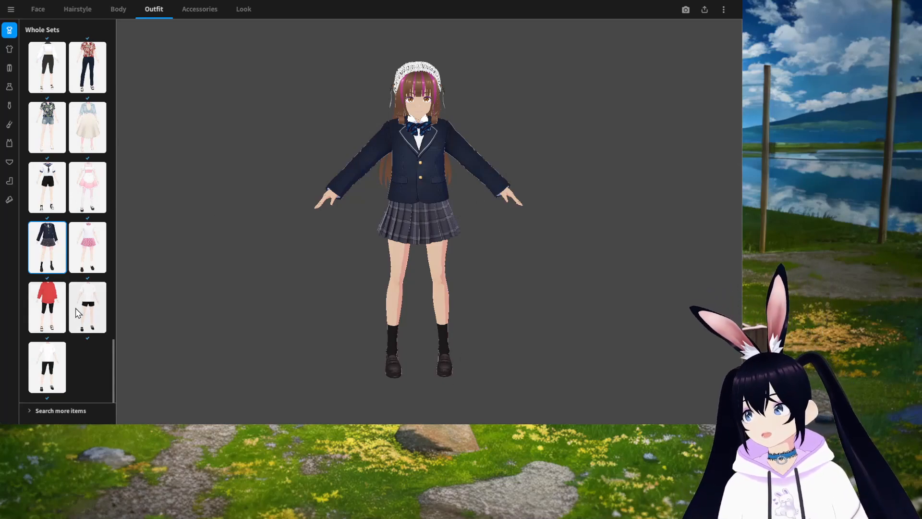
# Step: Apply the whole outfit set with the floral Hawaiian shirt and denim shorts
pyautogui.scroll(1, 71, 279)
pyautogui.click(65, 189)
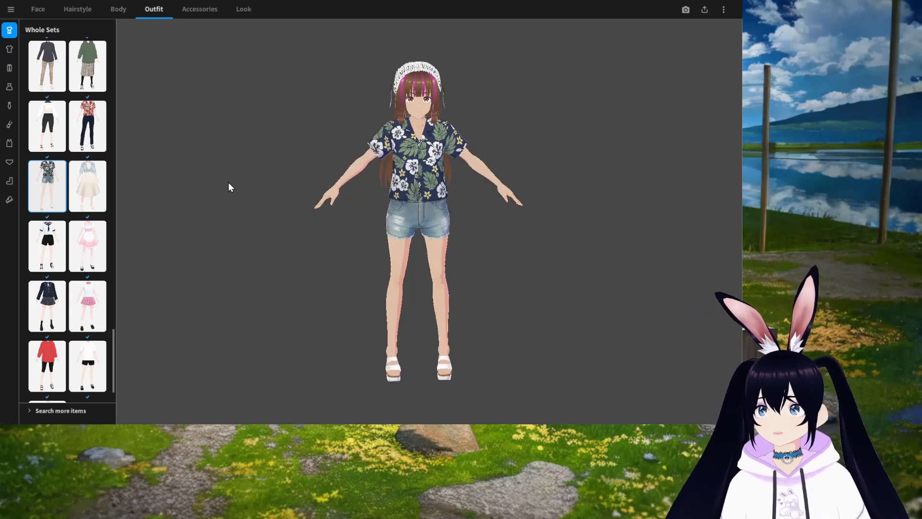
pyautogui.click(10, 50)
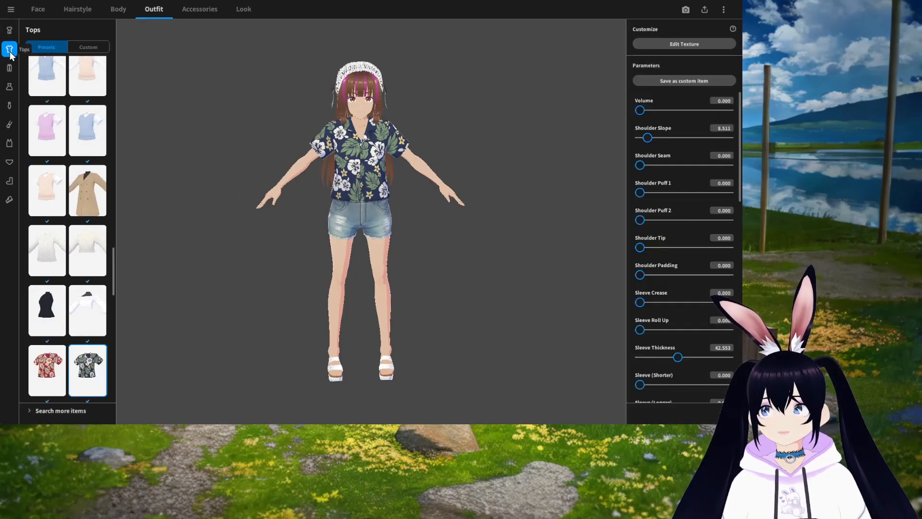
# Step: Try different bottoms presets, including the purple knee-length shorts
pyautogui.click(10, 69)
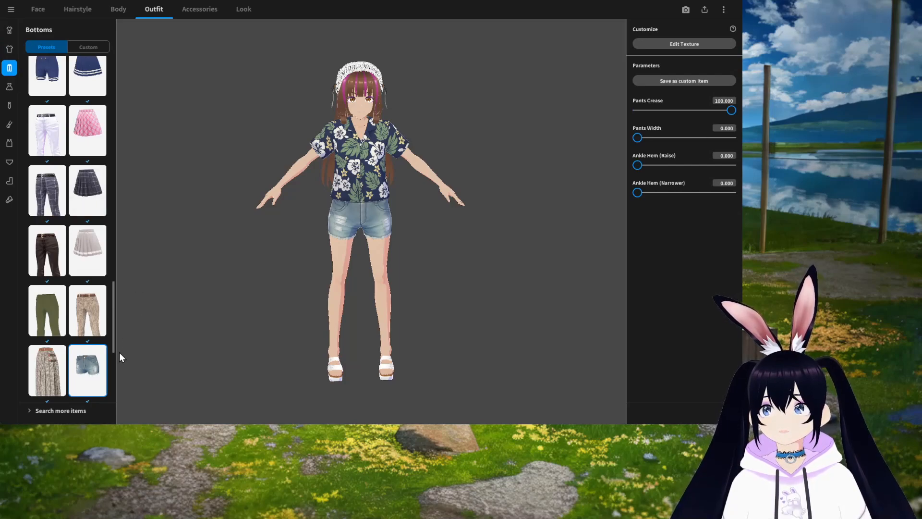
pyautogui.scroll(-3, 87, 353)
pyautogui.scroll(6, 89, 351)
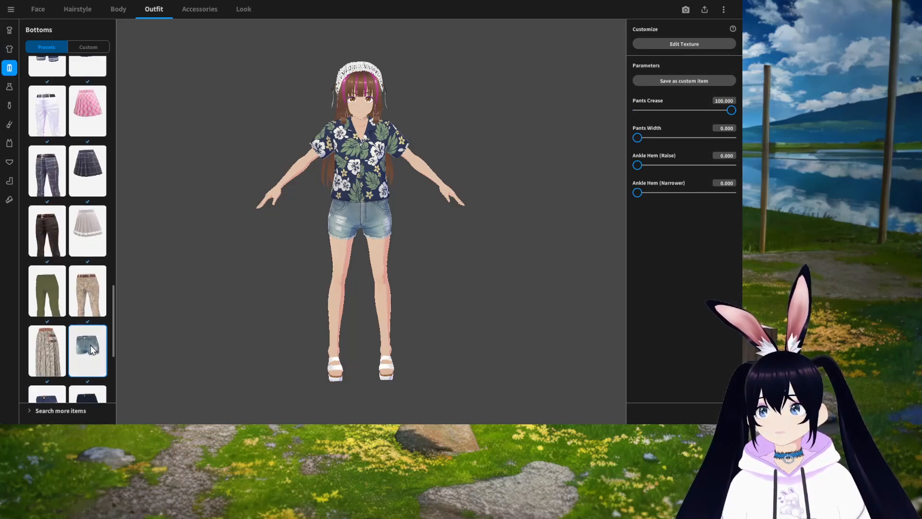
pyautogui.scroll(8, 92, 348)
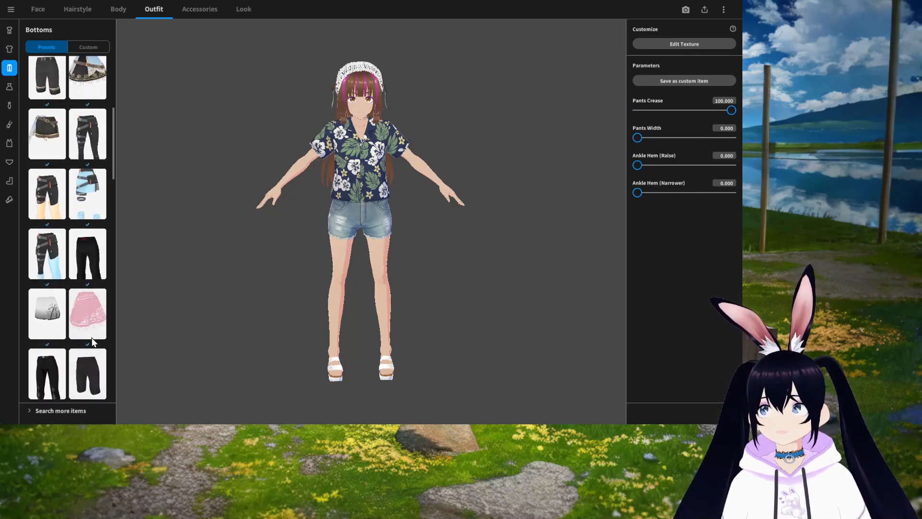
pyautogui.scroll(-3, 92, 346)
pyautogui.scroll(-3, 91, 348)
pyautogui.click(41, 286)
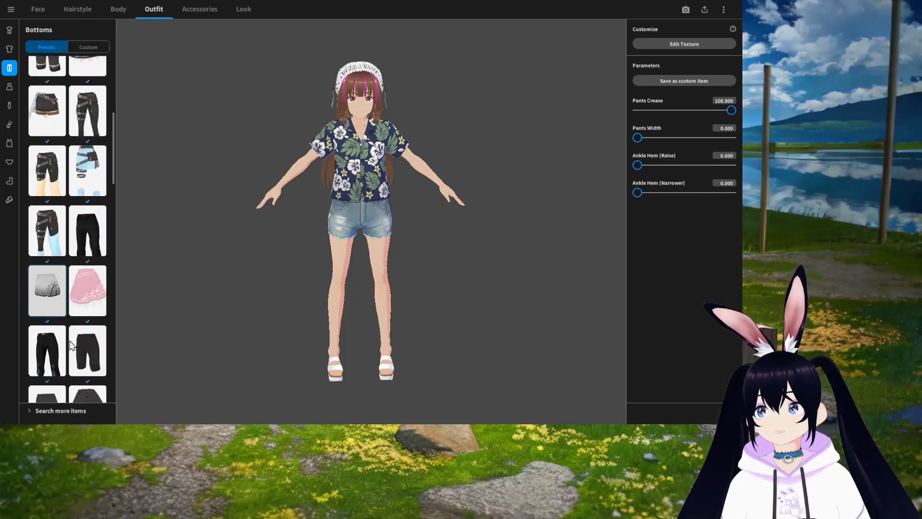
pyautogui.scroll(-3, 75, 347)
pyautogui.scroll(-2, 75, 350)
pyautogui.click(91, 305)
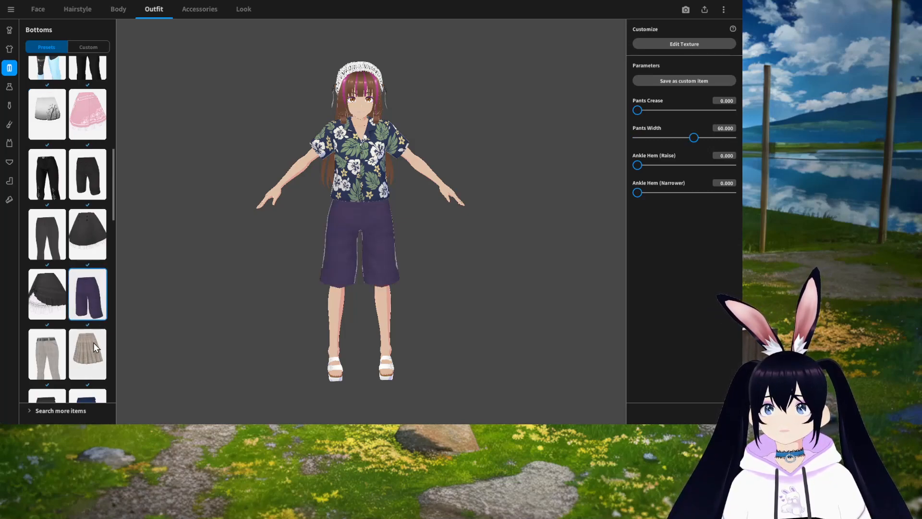
# Step: Replace the bottoms with the dark navy long pants preset
pyautogui.scroll(-9, 93, 342)
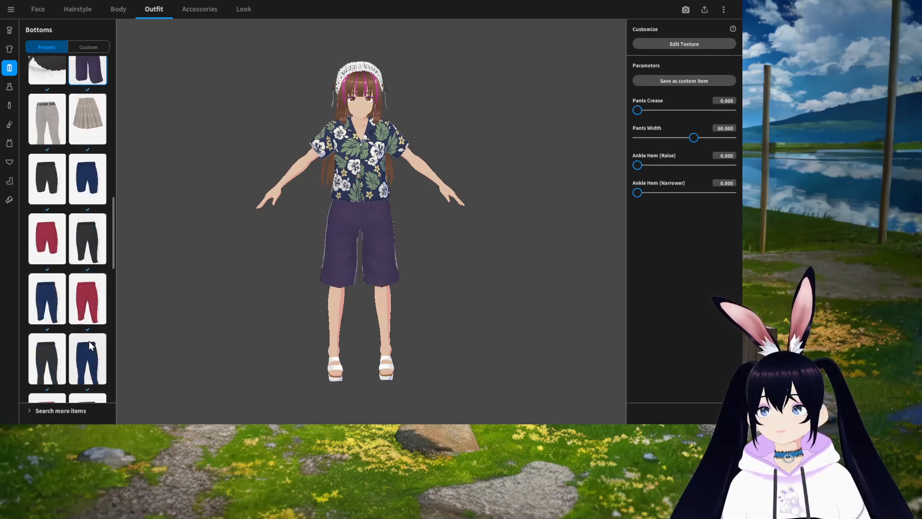
pyautogui.scroll(-6, 91, 345)
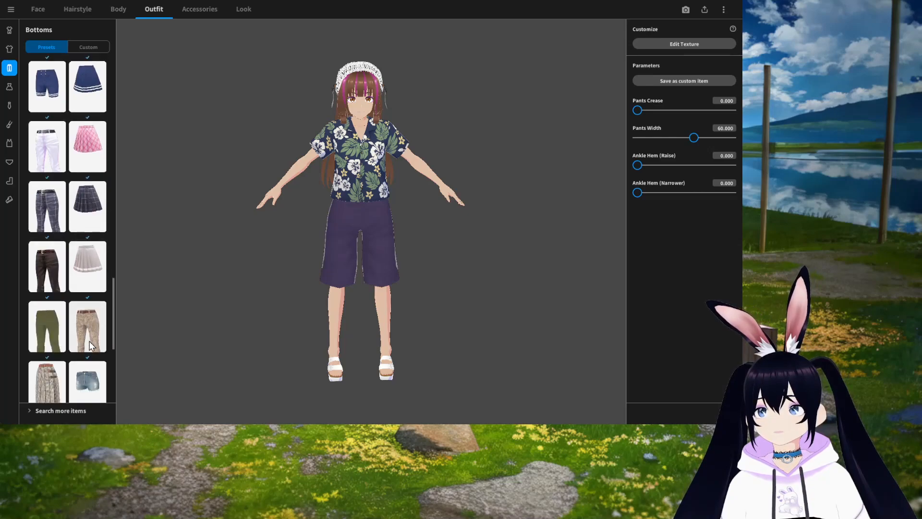
pyautogui.scroll(-3, 91, 345)
pyautogui.click(87, 323)
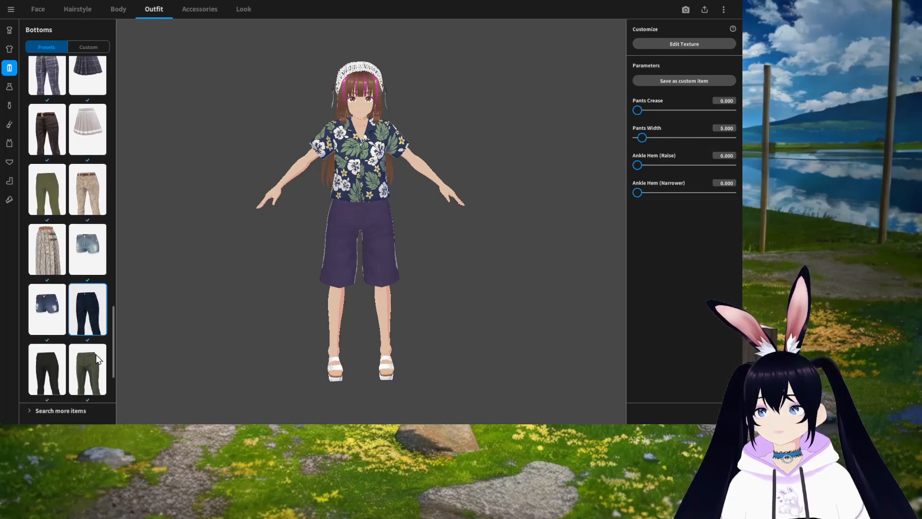
pyautogui.moveTo(481, 325); pyautogui.dragTo(414, 307, button='right')
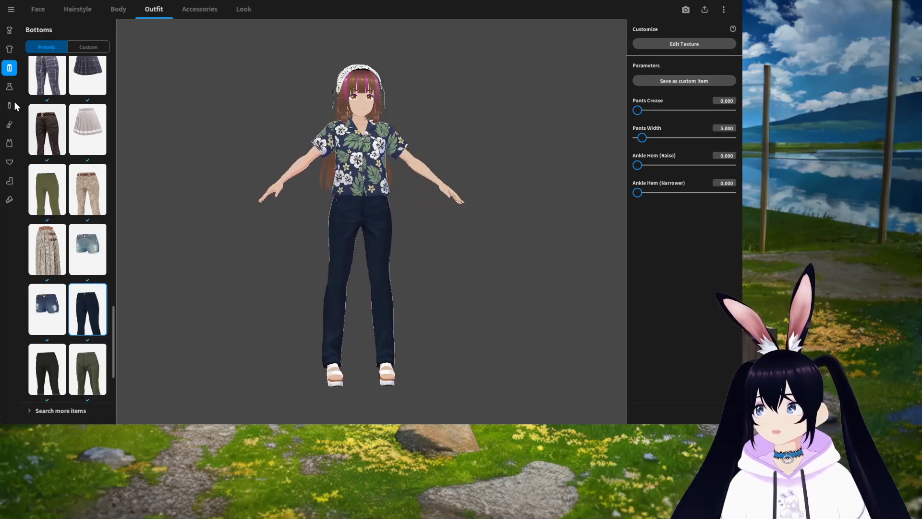
# Step: Put on the dark navy sleeveless dress preset
pyautogui.click(9, 87)
pyautogui.scroll(1, 78, 295)
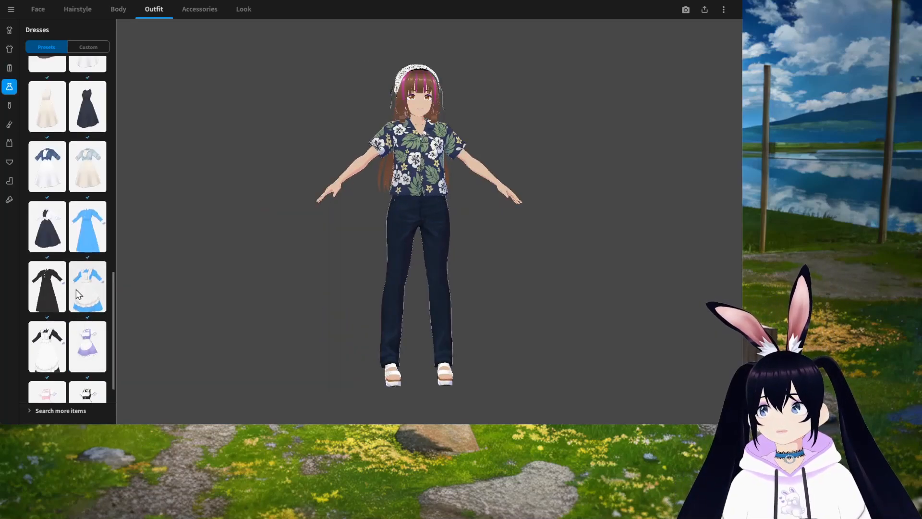
pyautogui.scroll(2, 78, 295)
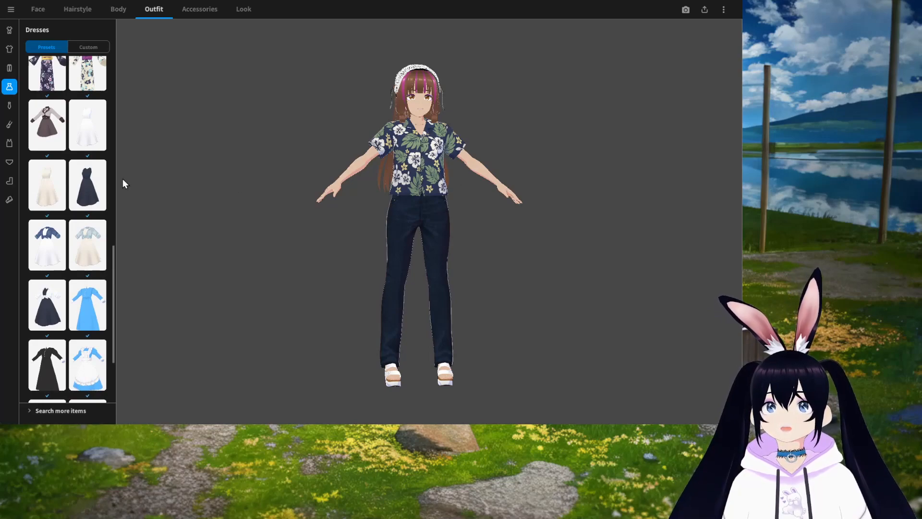
pyautogui.click(90, 188)
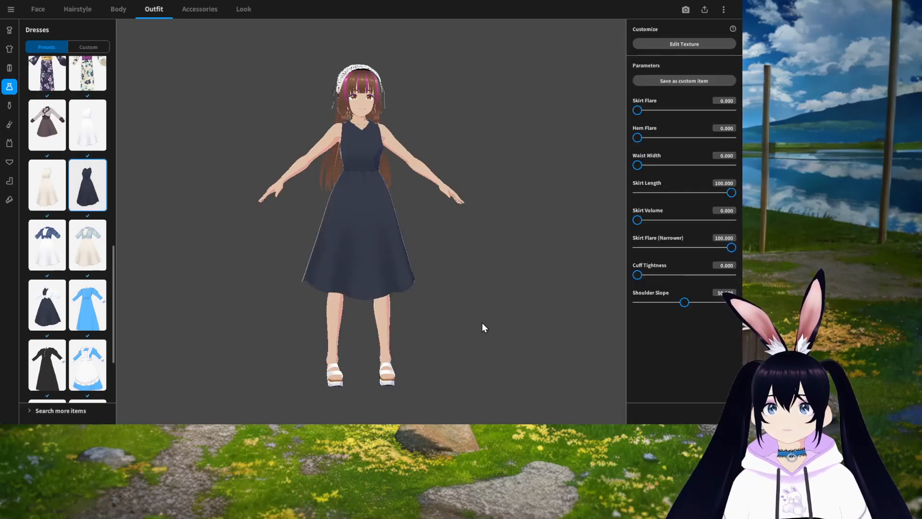
pyautogui.moveTo(501, 325)
pyautogui.mouseDown()
pyautogui.moveTo(467, 320)
pyautogui.moveTo(507, 320)
pyautogui.mouseUp()
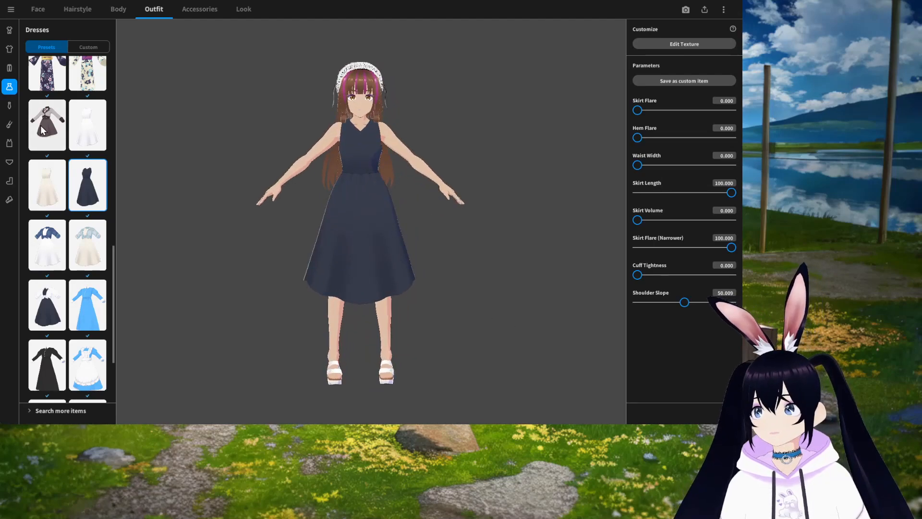
# Step: Try the pearl necklace as the neck accessory
pyautogui.click(9, 105)
pyautogui.scroll(4, 73, 294)
pyautogui.scroll(5, 436, 226)
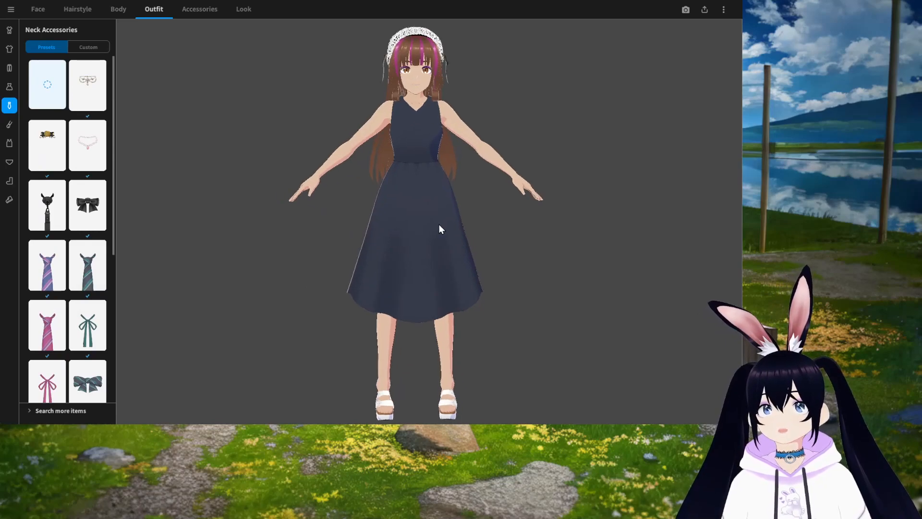
pyautogui.scroll(5, 417, 252)
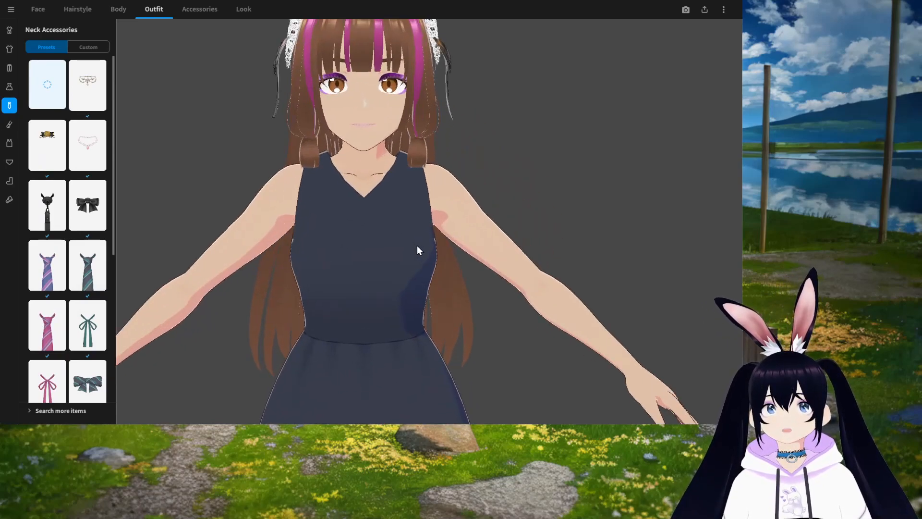
pyautogui.click(94, 151)
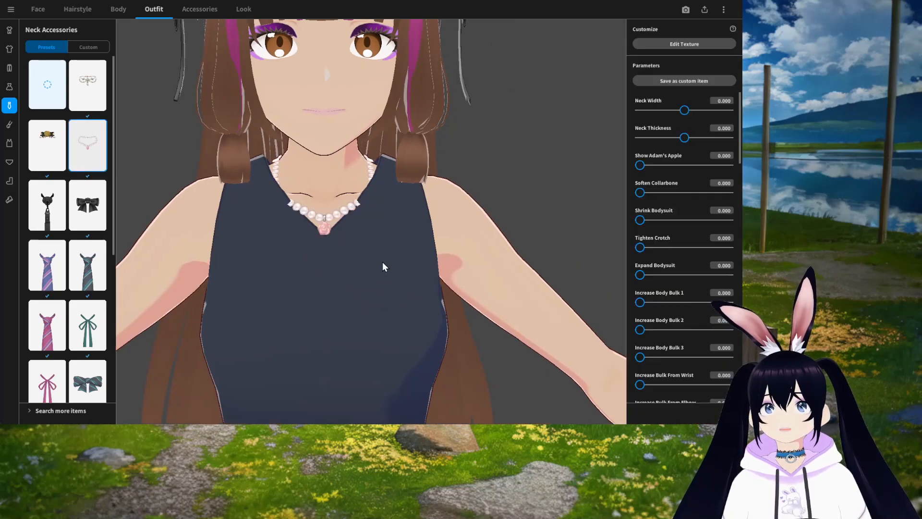
pyautogui.moveTo(383, 262)
pyautogui.mouseDown(button='right')
pyautogui.moveTo(365, 265)
pyautogui.moveTo(378, 260)
pyautogui.moveTo(383, 269)
pyautogui.mouseUp(button='right')
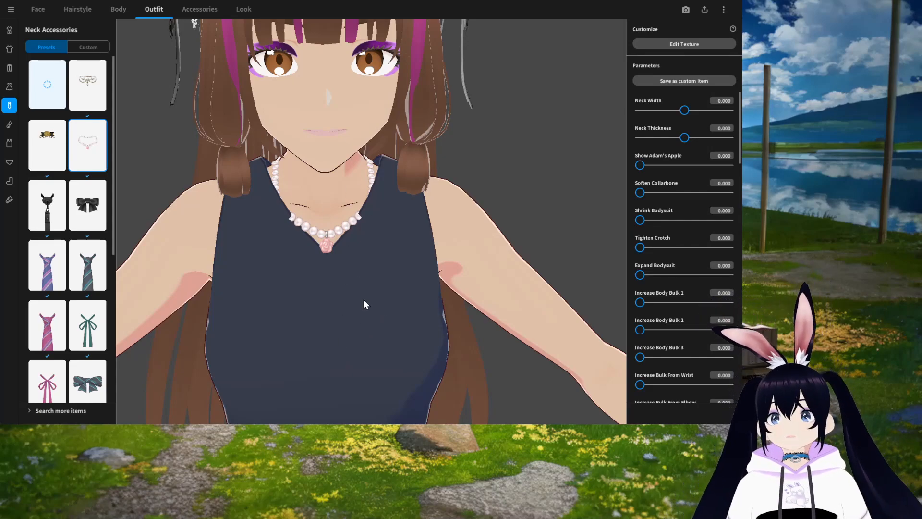
pyautogui.moveTo(364, 300); pyautogui.dragTo(364, 294, button='right')
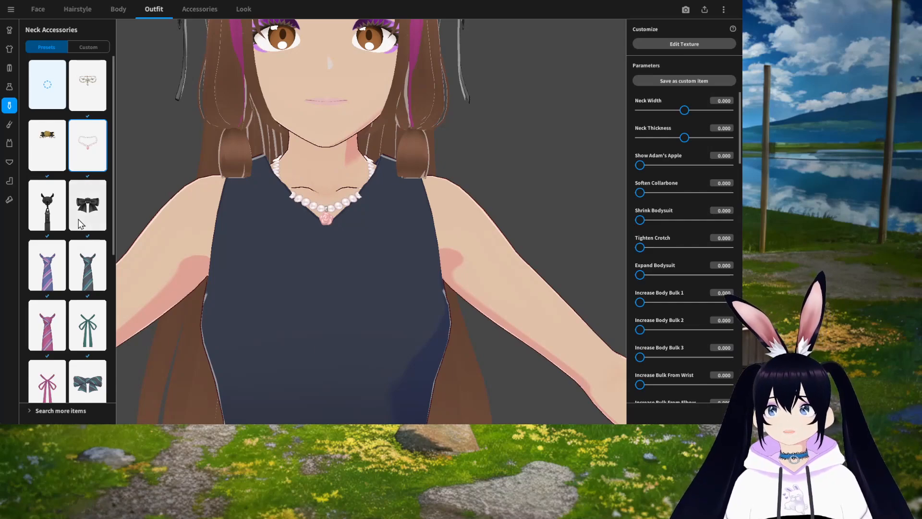
# Step: Inspect the choker's texture layout in the Texture Editor
pyautogui.scroll(-5, 84, 322)
pyautogui.scroll(5, 78, 338)
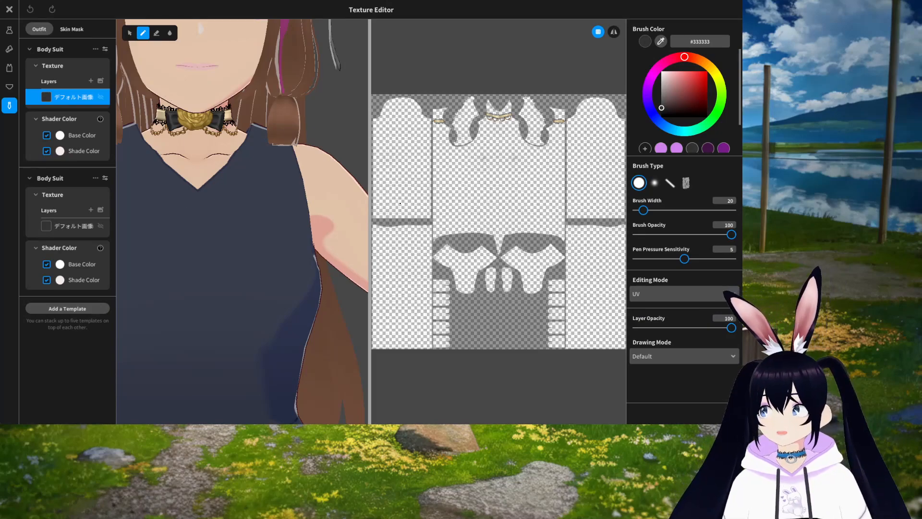
pyautogui.scroll(10, 523, 209)
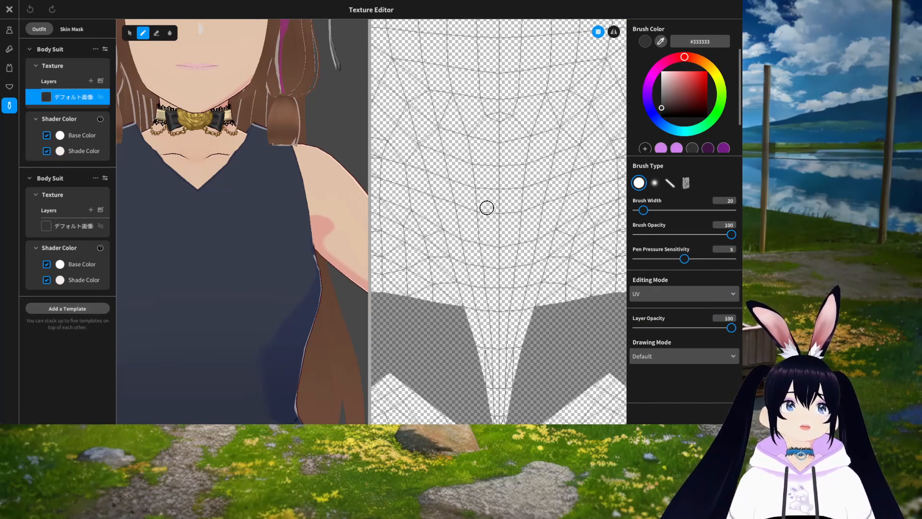
pyautogui.moveTo(520, 124)
pyautogui.mouseDown(button='middle')
pyautogui.moveTo(500, 338)
pyautogui.moveTo(515, 257)
pyautogui.moveTo(517, 391)
pyautogui.mouseUp(button='middle')
pyautogui.moveTo(532, 82)
pyautogui.mouseDown(button='middle')
pyautogui.moveTo(508, 182)
pyautogui.moveTo(504, 401)
pyautogui.mouseUp(button='middle')
pyautogui.moveTo(500, 253); pyautogui.dragTo(533, 286, button='middle')
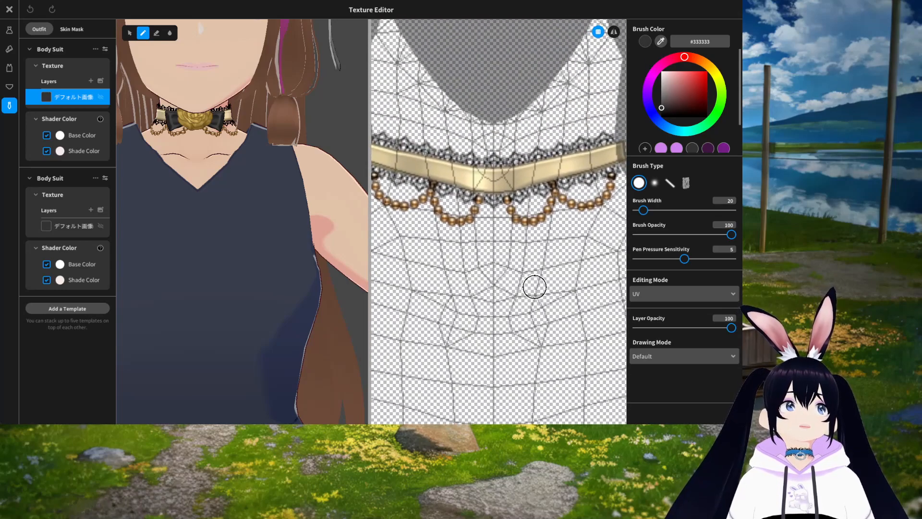
pyautogui.scroll(-2, 525, 250)
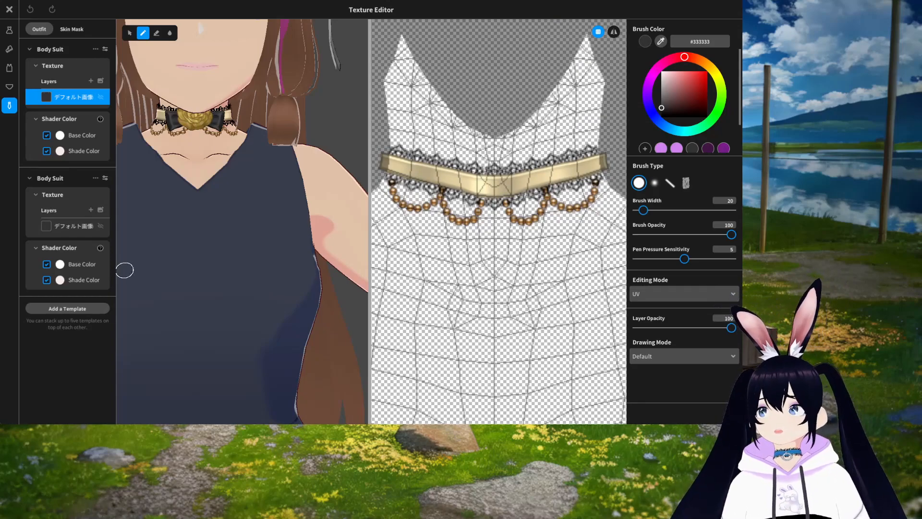
# Step: Select the second Body Suit texture layer and inspect its bow and rose texture
pyautogui.click(67, 226)
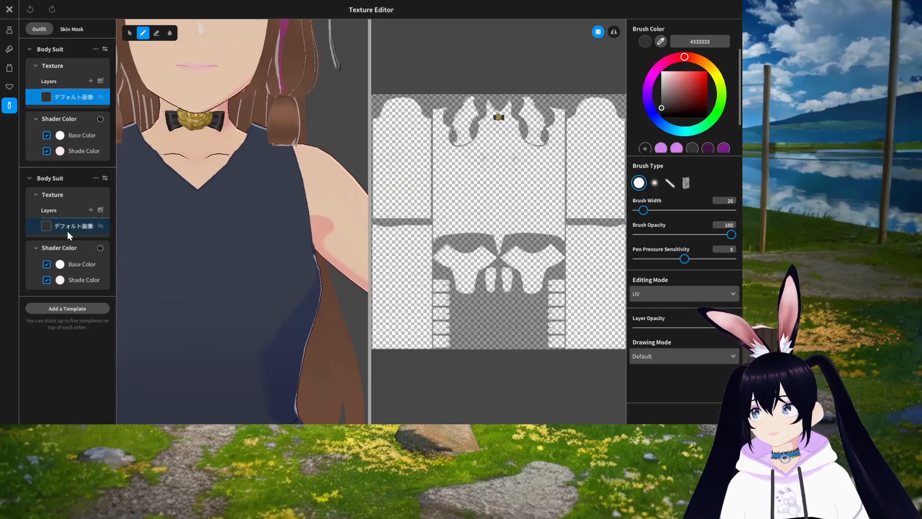
pyautogui.click(67, 228)
pyautogui.scroll(8, 528, 250)
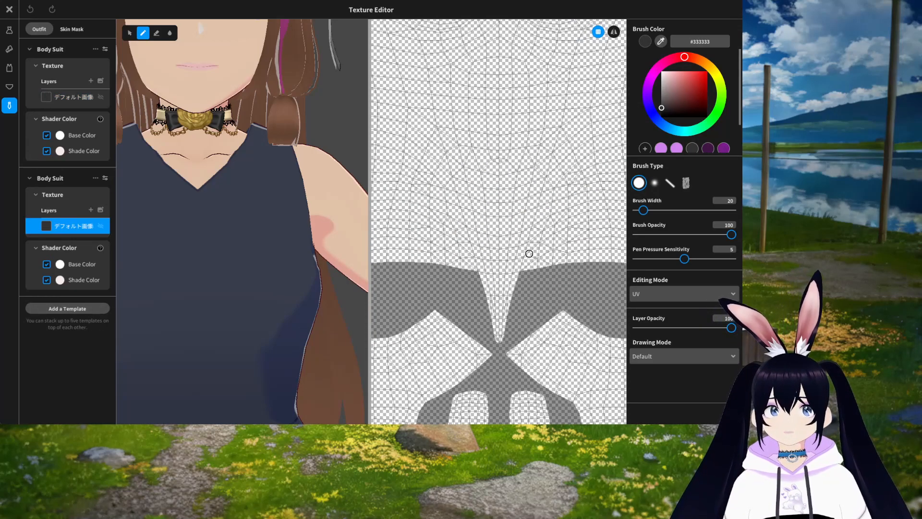
pyautogui.moveTo(492, 96); pyautogui.dragTo(488, 420, button='middle')
pyautogui.scroll(-5, 489, 420)
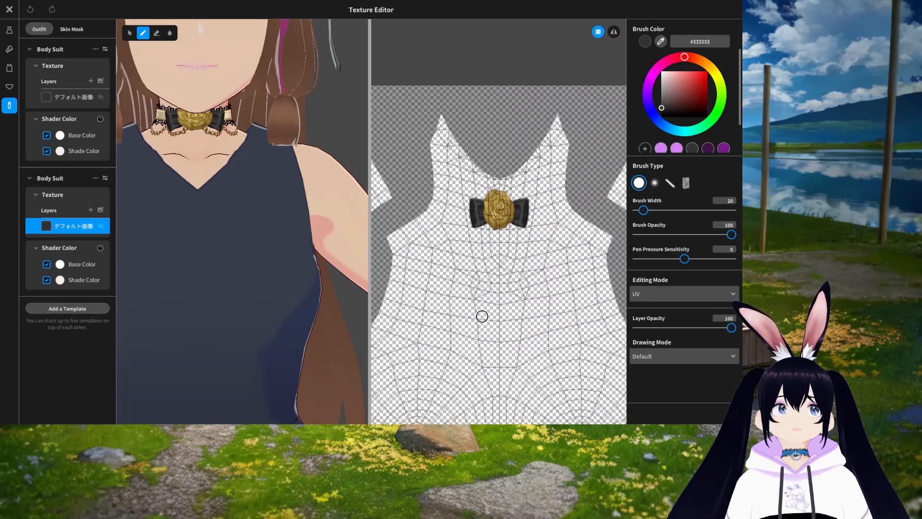
pyautogui.scroll(5, 225, 221)
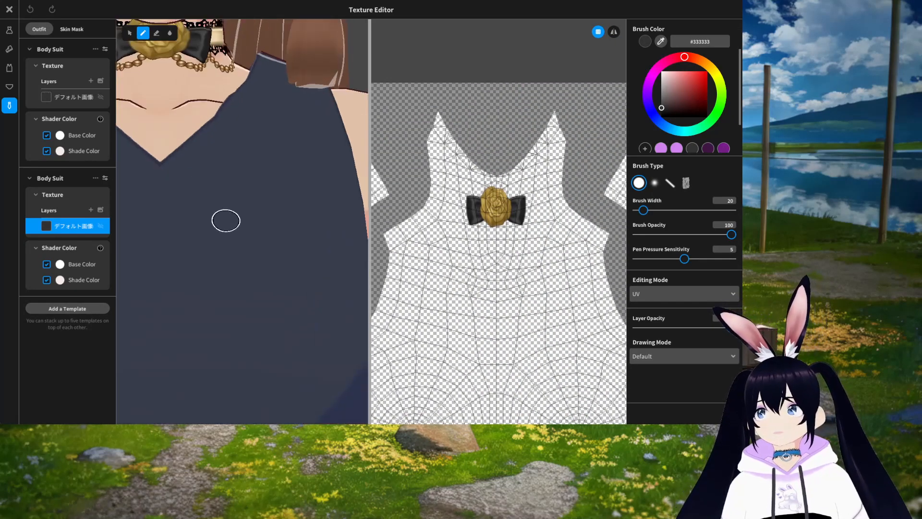
# Step: Examine the choker on the 3D preview from different angles
pyautogui.moveTo(243, 179); pyautogui.dragTo(293, 418, button='middle')
pyautogui.moveTo(257, 191); pyautogui.dragTo(191, 191, button='right')
pyautogui.moveTo(191, 188); pyautogui.dragTo(215, 199, button='right')
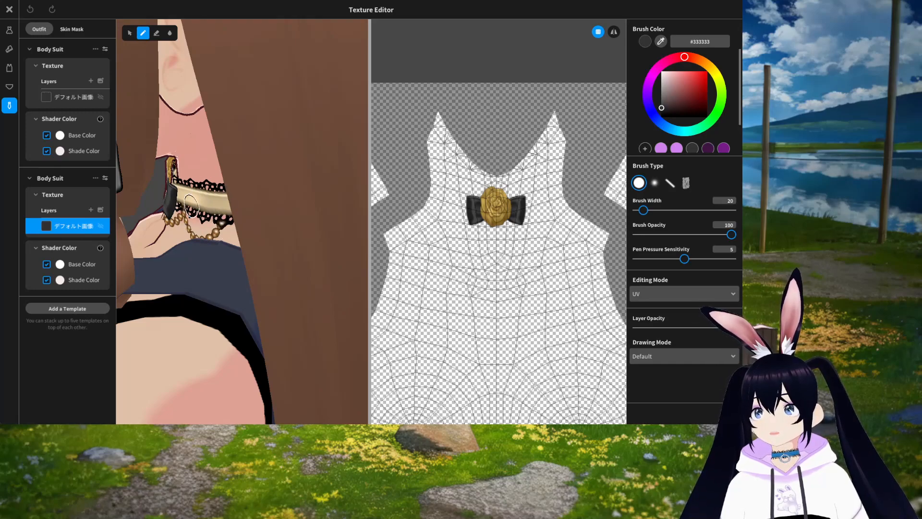
pyautogui.moveTo(195, 195)
pyautogui.mouseDown(button='right')
pyautogui.moveTo(202, 225)
pyautogui.moveTo(293, 260)
pyautogui.mouseUp(button='right')
pyautogui.scroll(-3, 210, 253)
pyautogui.moveTo(293, 259); pyautogui.dragTo(298, 139, button='middle')
pyautogui.scroll(2, 298, 139)
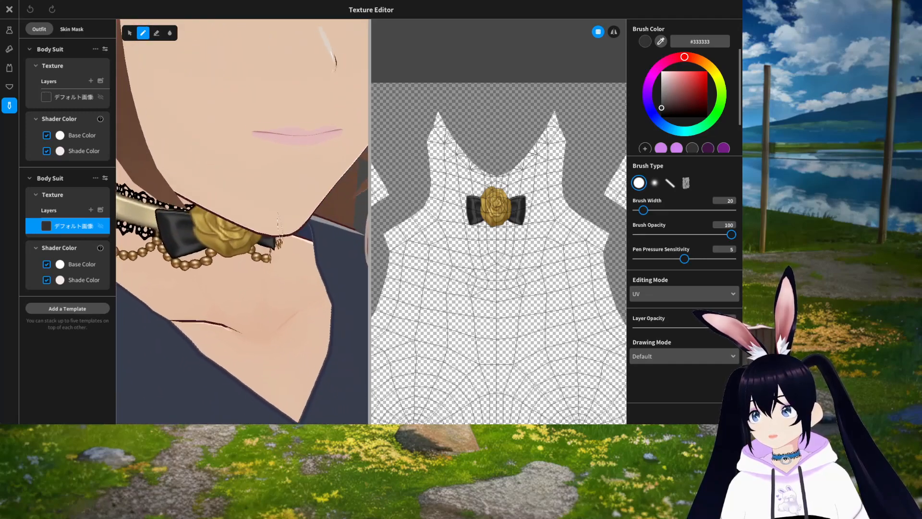
pyautogui.moveTo(216, 211)
pyautogui.mouseDown(button='right')
pyautogui.moveTo(262, 217)
pyautogui.moveTo(287, 208)
pyautogui.moveTo(269, 212)
pyautogui.moveTo(304, 246)
pyautogui.mouseUp(button='right')
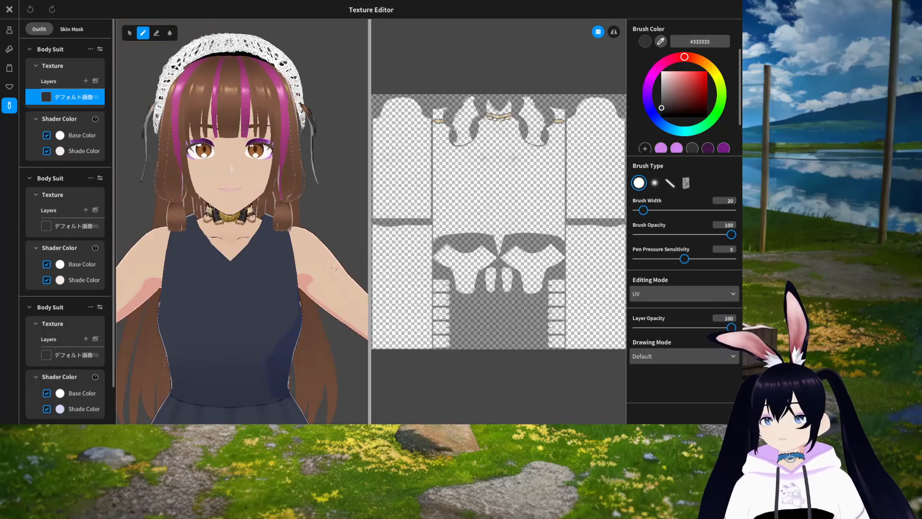
# Step: Zoom in on the choker and erase the dangling pearl chains from its front in the texture with the Eraser
pyautogui.scroll(5, 252, 262)
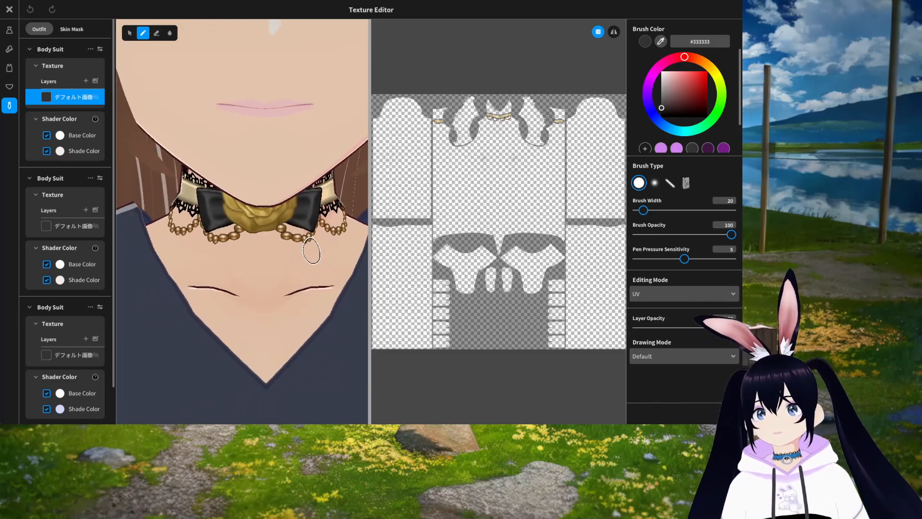
pyautogui.scroll(5, 527, 191)
pyautogui.scroll(5, 527, 191)
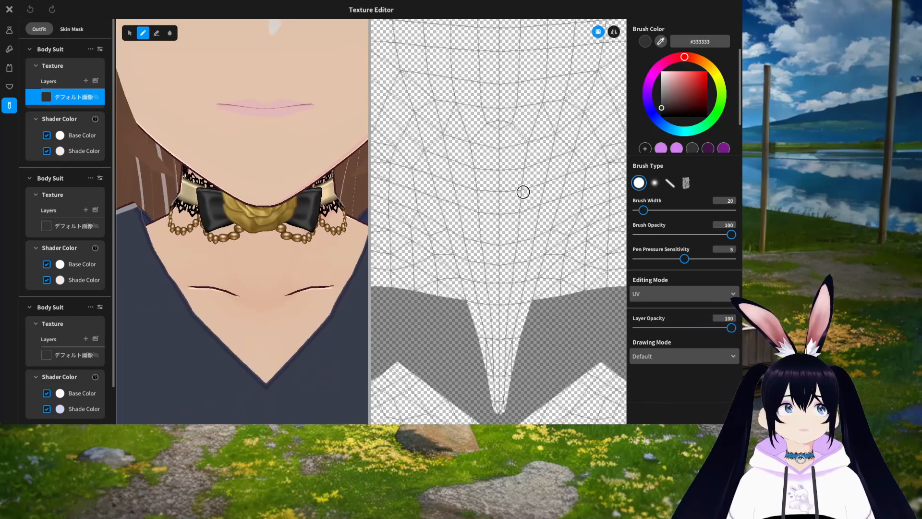
pyautogui.scroll(-5, 520, 343)
pyautogui.scroll(5, 520, 319)
pyautogui.scroll(4, 512, 279)
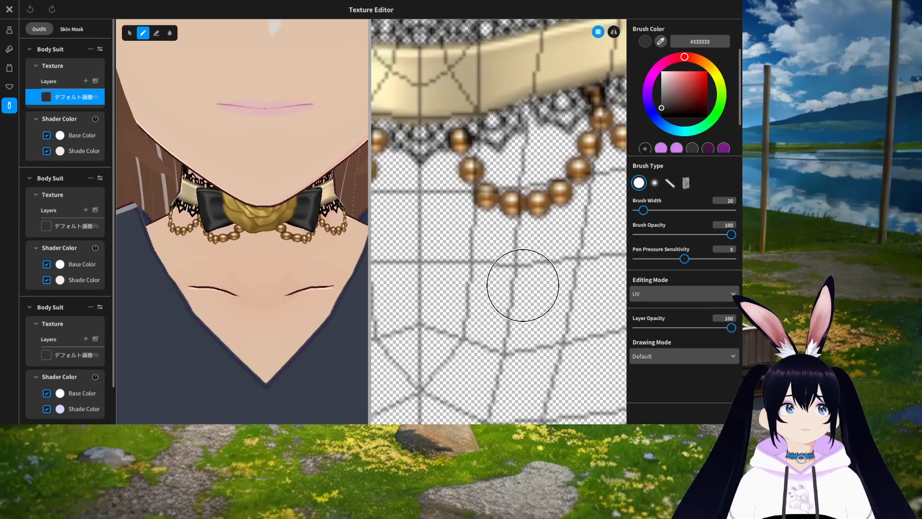
pyautogui.click(162, 34)
pyautogui.moveTo(487, 189)
pyautogui.mouseDown()
pyautogui.moveTo(556, 189)
pyautogui.moveTo(489, 200)
pyautogui.moveTo(470, 181)
pyautogui.moveTo(539, 195)
pyautogui.moveTo(604, 145)
pyautogui.moveTo(615, 147)
pyautogui.mouseUp()
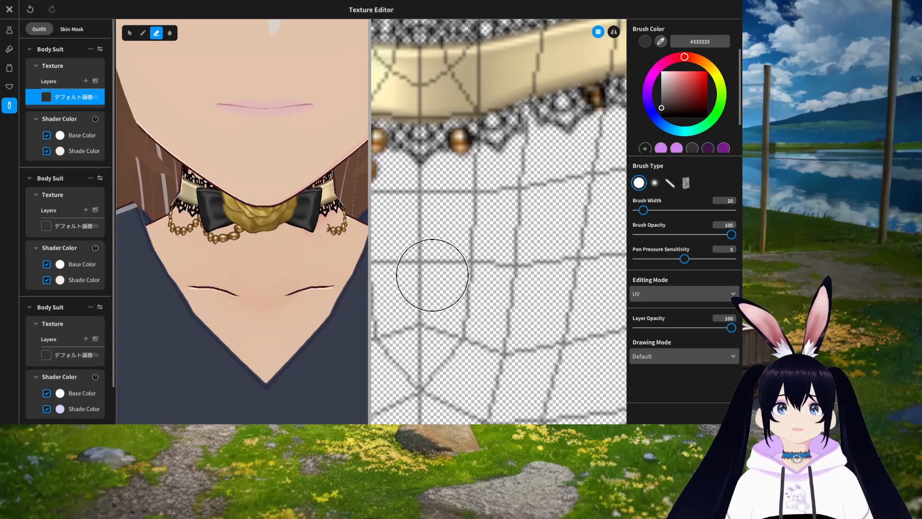
pyautogui.moveTo(550, 239); pyautogui.dragTo(423, 255, button='middle')
pyautogui.moveTo(558, 255); pyautogui.dragTo(462, 282, button='middle')
pyautogui.moveTo(437, 206)
pyautogui.mouseDown()
pyautogui.moveTo(521, 171)
pyautogui.moveTo(552, 144)
pyautogui.mouseUp()
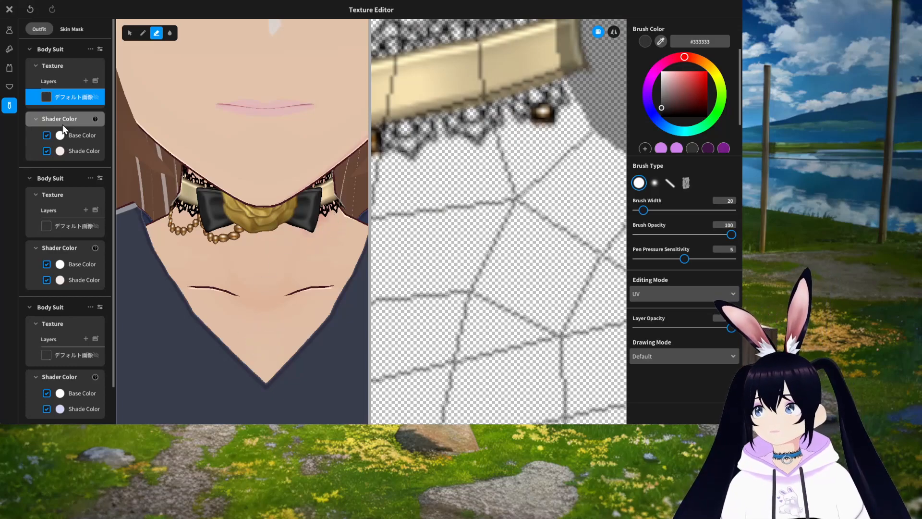
pyautogui.moveTo(417, 278); pyautogui.dragTo(533, 266, button='middle')
pyautogui.scroll(-6, 447, 275)
pyautogui.moveTo(485, 220)
pyautogui.mouseDown()
pyautogui.moveTo(477, 208)
pyautogui.moveTo(429, 205)
pyautogui.moveTo(425, 195)
pyautogui.moveTo(422, 220)
pyautogui.mouseUp()
pyautogui.moveTo(450, 246); pyautogui.dragTo(544, 261, button='middle')
pyautogui.moveTo(456, 213); pyautogui.dragTo(457, 201)
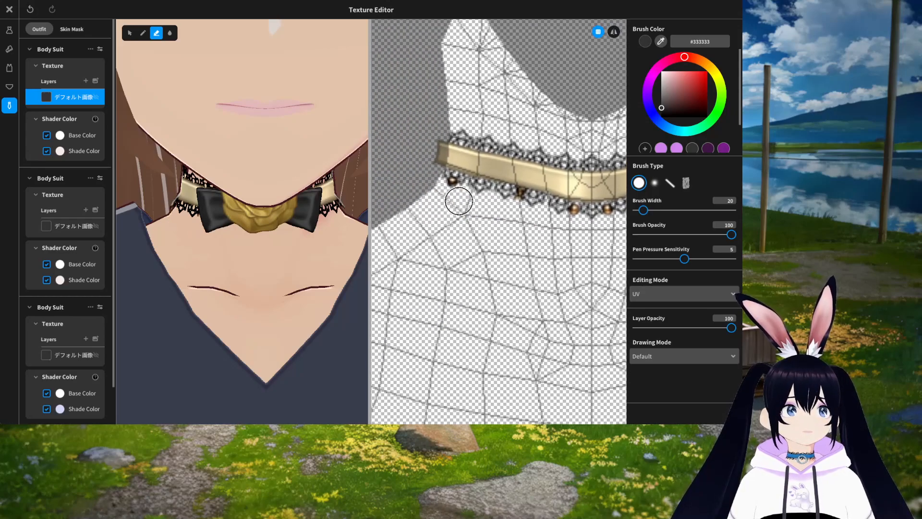
# Step: Erase the remaining chain pieces along the sides of the choker strip in the texture
pyautogui.scroll(-6, 562, 269)
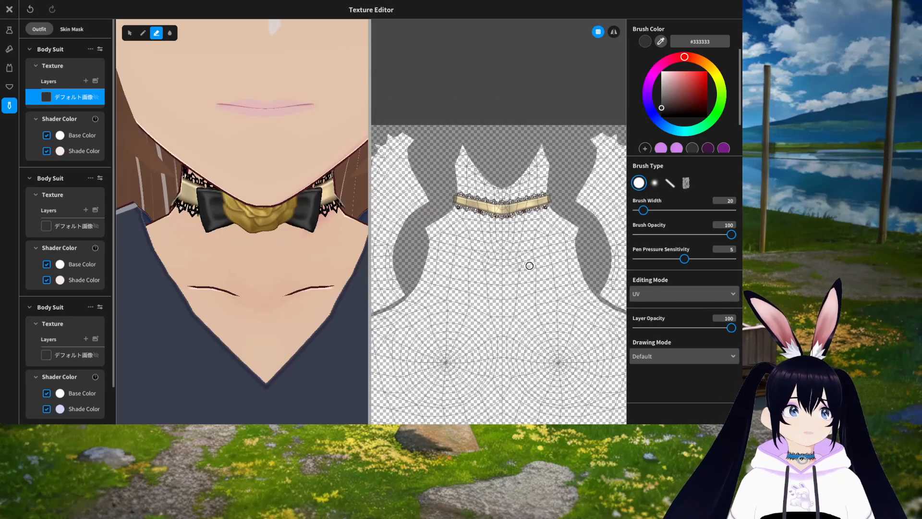
pyautogui.moveTo(529, 265); pyautogui.dragTo(501, 267, button='middle')
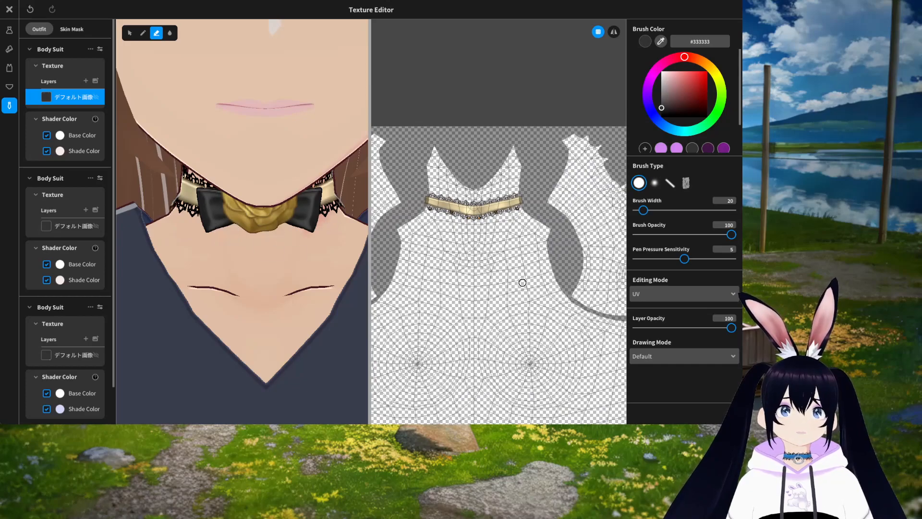
pyautogui.scroll(-6, 524, 285)
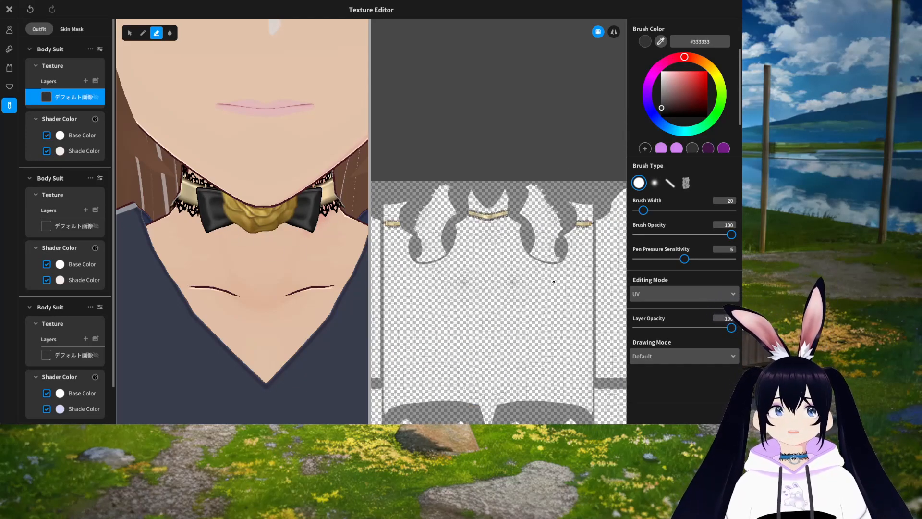
pyautogui.moveTo(555, 284); pyautogui.dragTo(491, 290, button='middle')
pyautogui.scroll(3, 520, 289)
pyautogui.scroll(4, 521, 287)
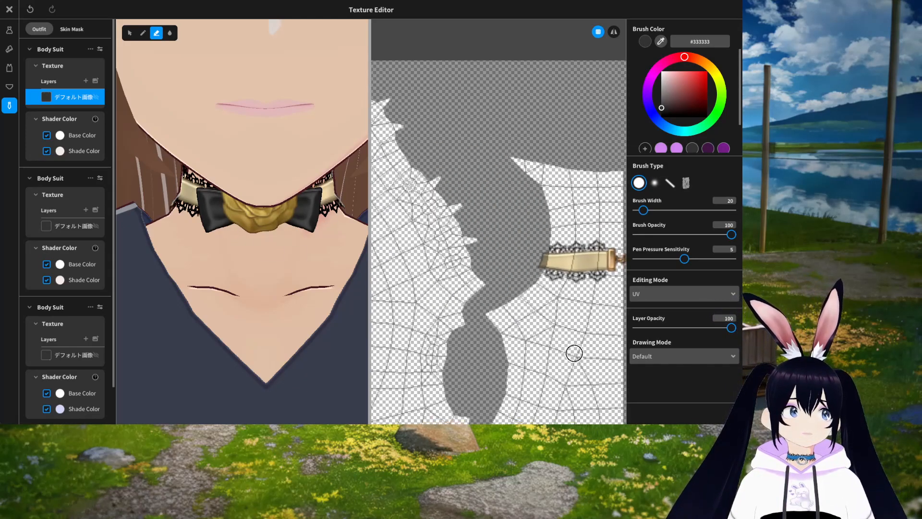
pyautogui.moveTo(575, 352); pyautogui.dragTo(525, 323, button='middle')
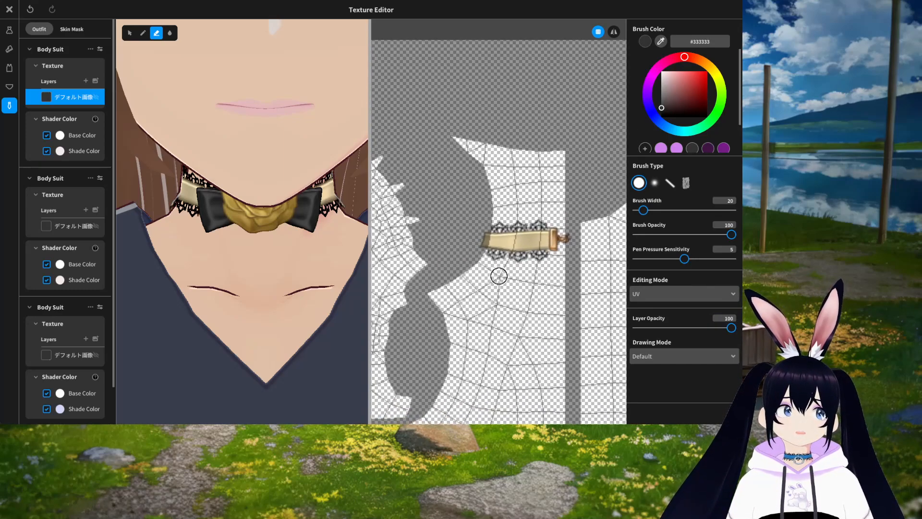
# Step: Erase the leftover chain bits on the back section of the choker texture
pyautogui.moveTo(317, 288); pyautogui.dragTo(153, 255, button='right')
pyautogui.moveTo(211, 245); pyautogui.dragTo(325, 269, button='right')
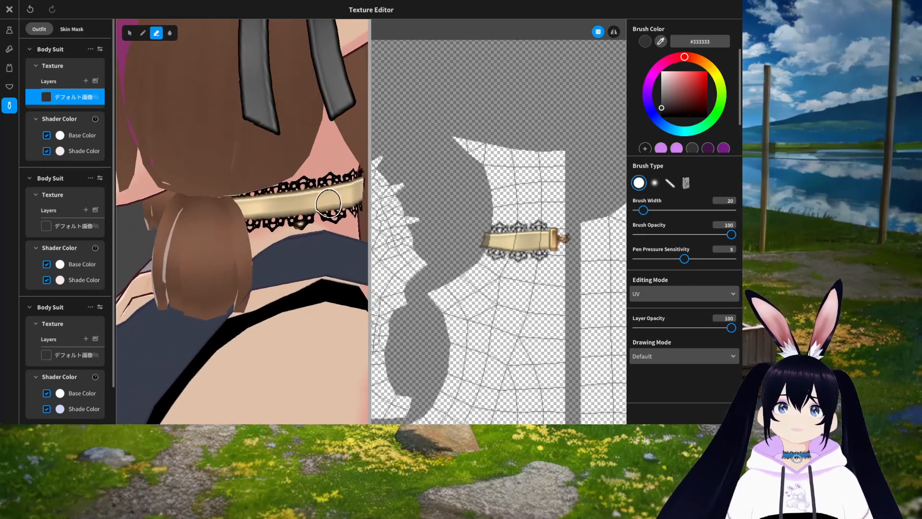
pyautogui.scroll(-2, 487, 292)
pyautogui.scroll(-3, 487, 292)
pyautogui.moveTo(471, 286); pyautogui.dragTo(594, 292, button='middle')
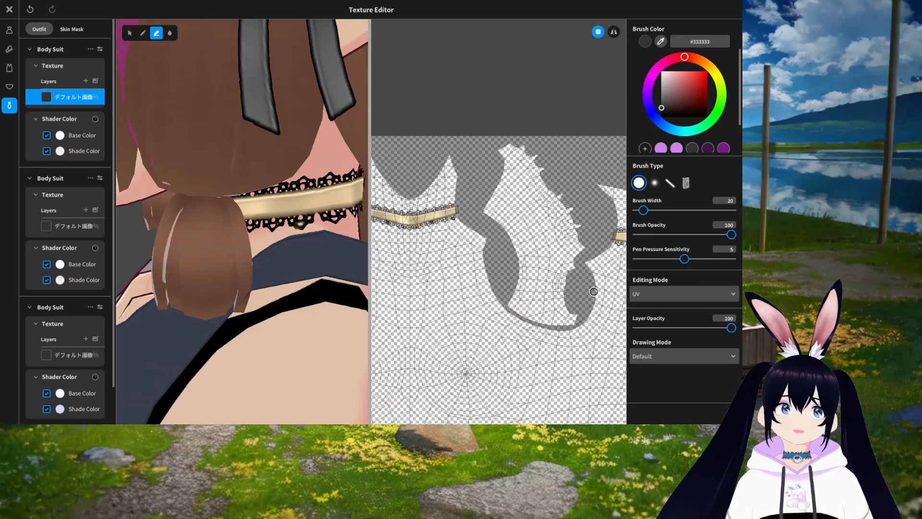
pyautogui.scroll(-2, 596, 269)
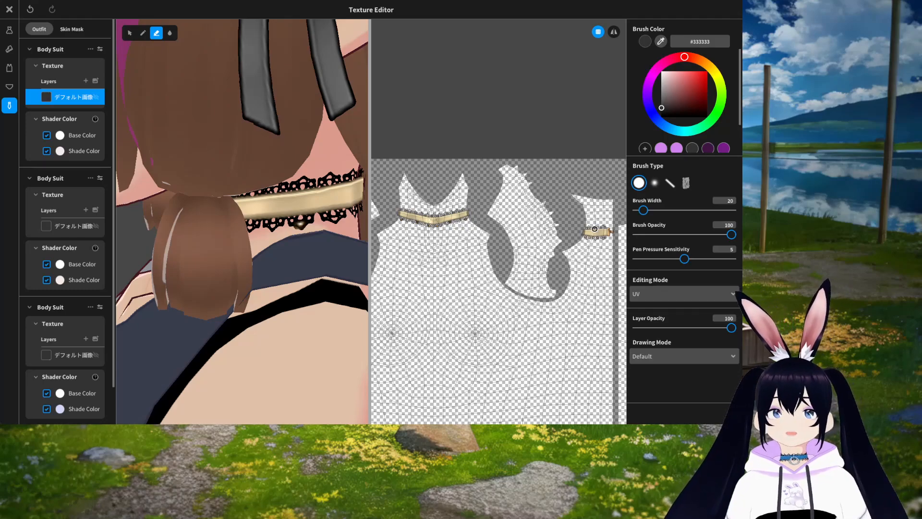
pyautogui.scroll(-3, 465, 295)
pyautogui.moveTo(460, 284); pyautogui.dragTo(573, 289, button='middle')
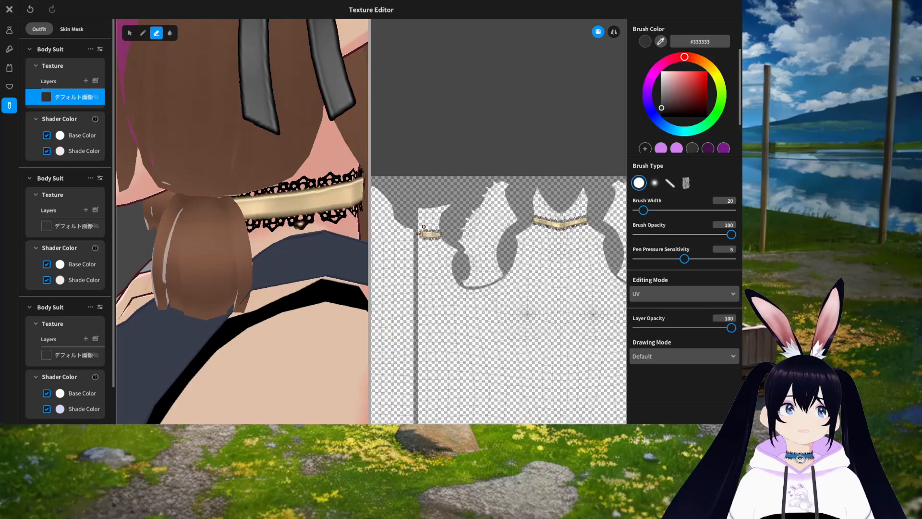
pyautogui.scroll(-2, 522, 339)
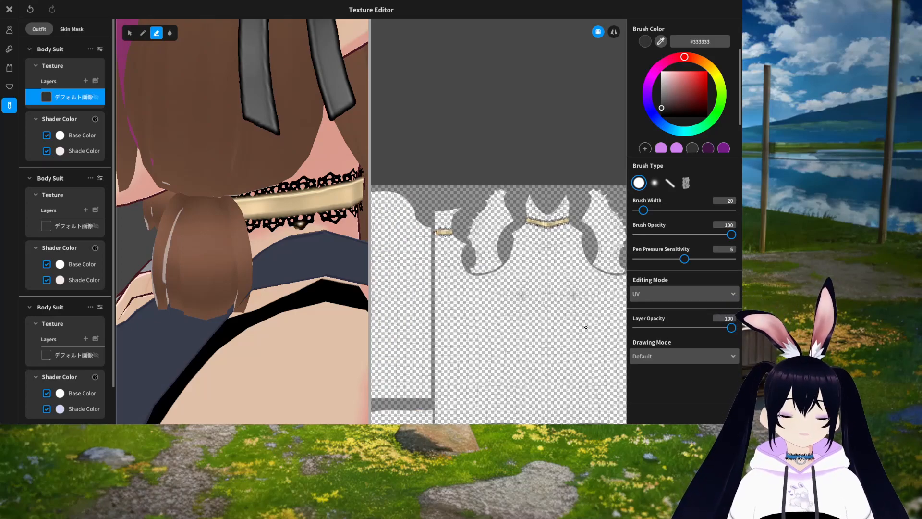
pyautogui.moveTo(552, 318); pyautogui.dragTo(508, 317, button='middle')
# Step: Widen the eraser to 212, clear stray marks on the lower texture area, and close the Texture Editor
pyautogui.scroll(-3, 539, 349)
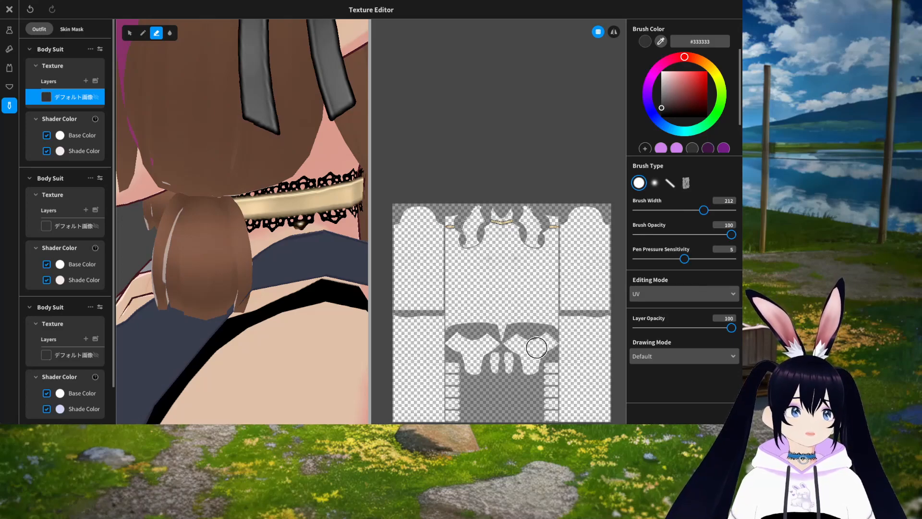
pyautogui.moveTo(537, 348); pyautogui.dragTo(533, 317, button='middle')
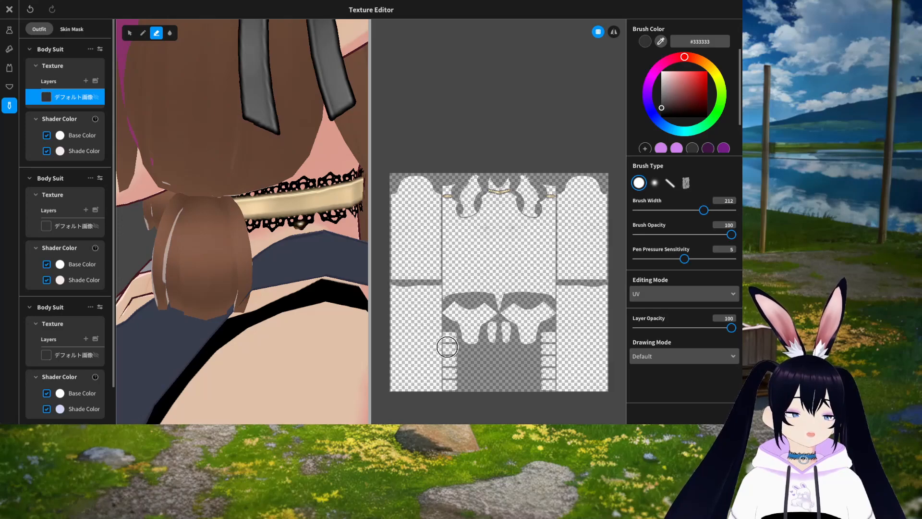
pyautogui.scroll(5, 449, 353)
pyautogui.moveTo(460, 354); pyautogui.dragTo(478, 233, button='middle')
pyautogui.moveTo(464, 397); pyautogui.dragTo(482, 285, button='middle')
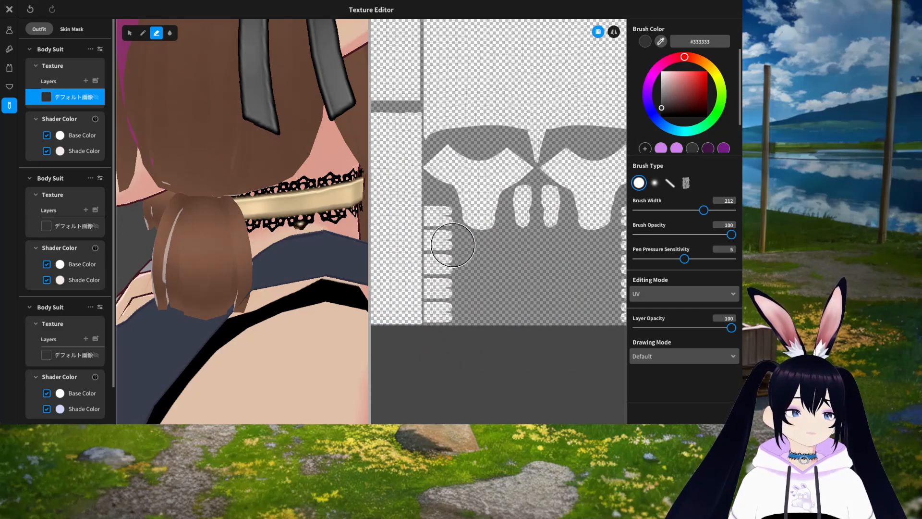
pyautogui.scroll(-3, 555, 278)
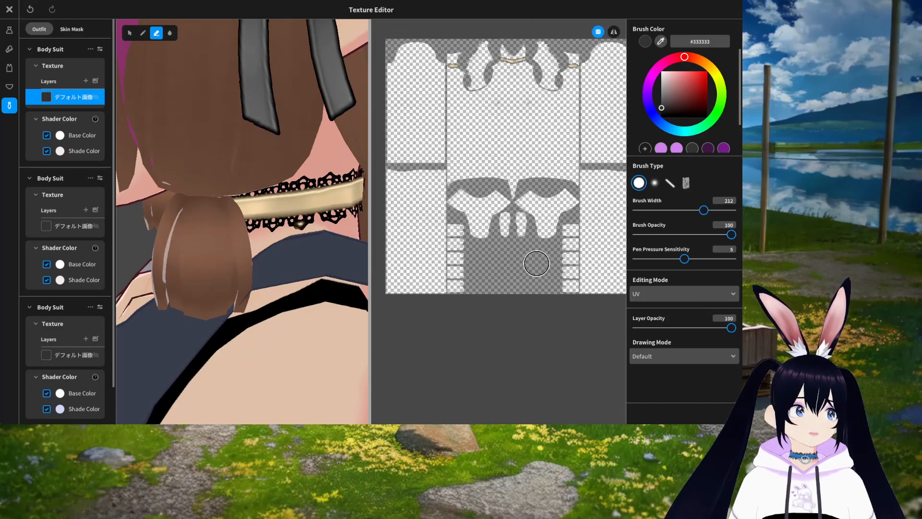
pyautogui.moveTo(537, 264); pyautogui.dragTo(529, 272, button='middle')
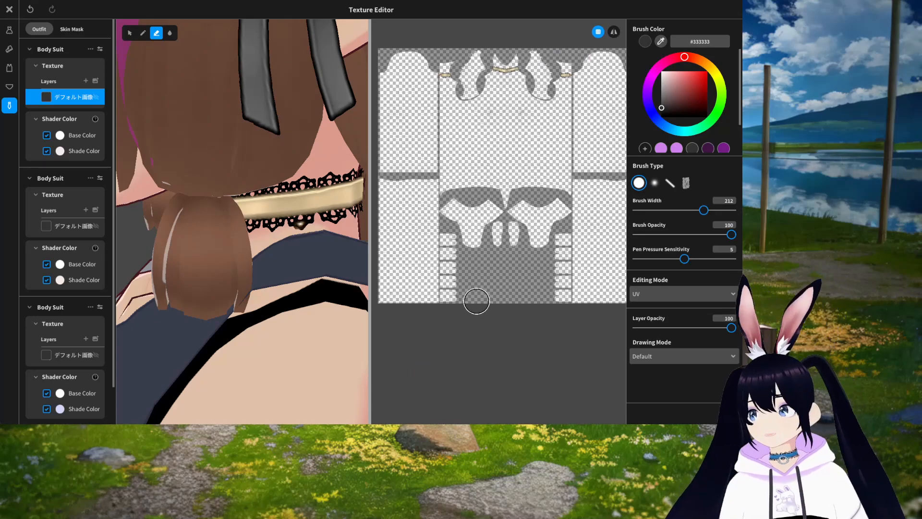
pyautogui.click(9, 10)
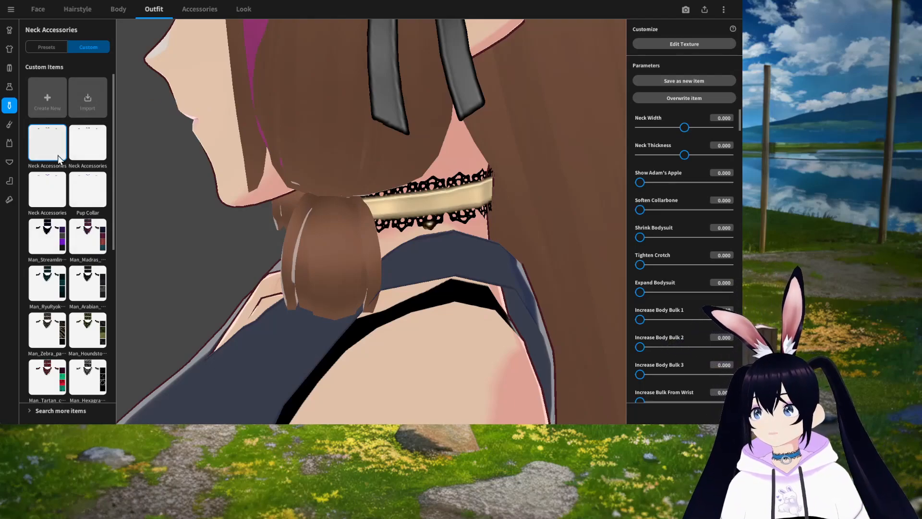
# Step: Rename the edited custom neck accessory as Test Choker
pyautogui.scroll(-5, 407, 266)
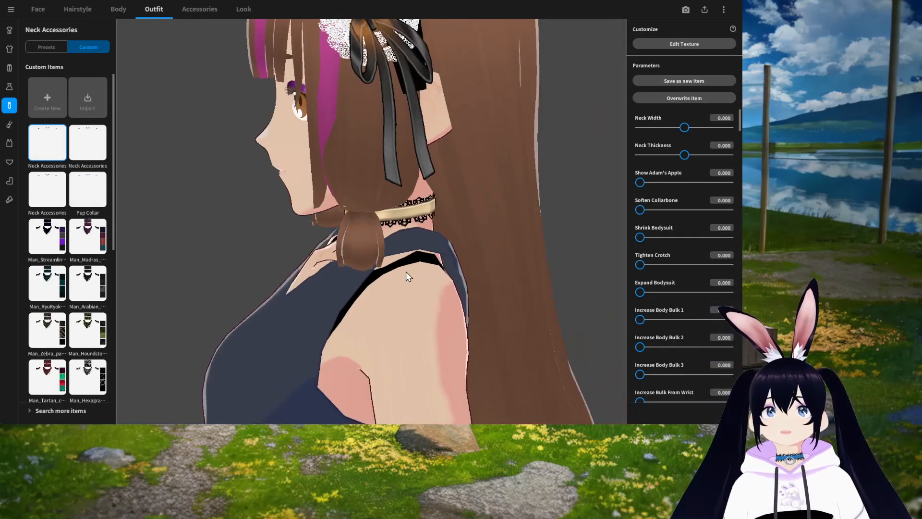
pyautogui.moveTo(406, 272); pyautogui.dragTo(432, 266, button='right')
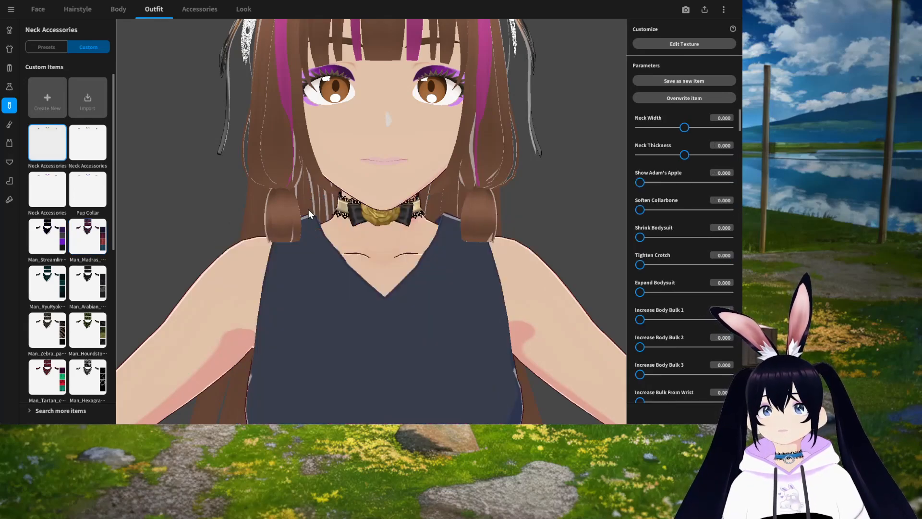
pyautogui.rightClick(45, 148)
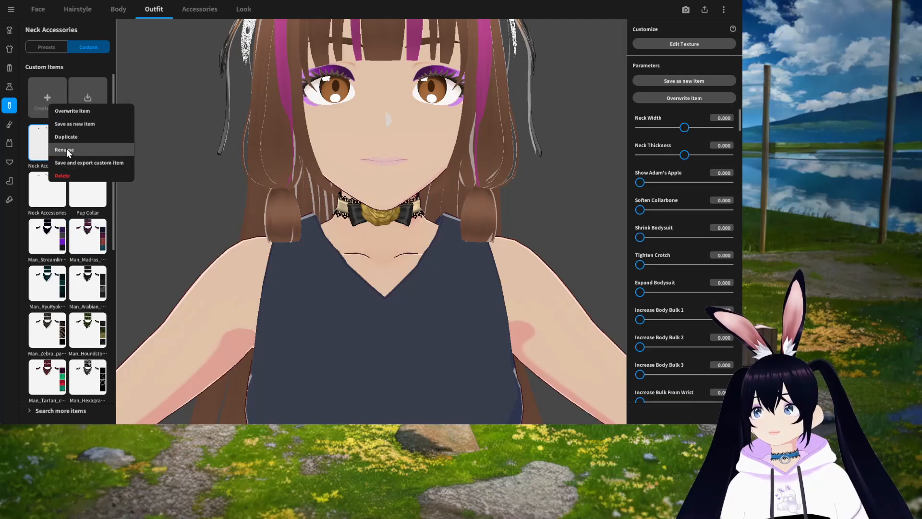
pyautogui.click(66, 148)
pyautogui.click(359, 196)
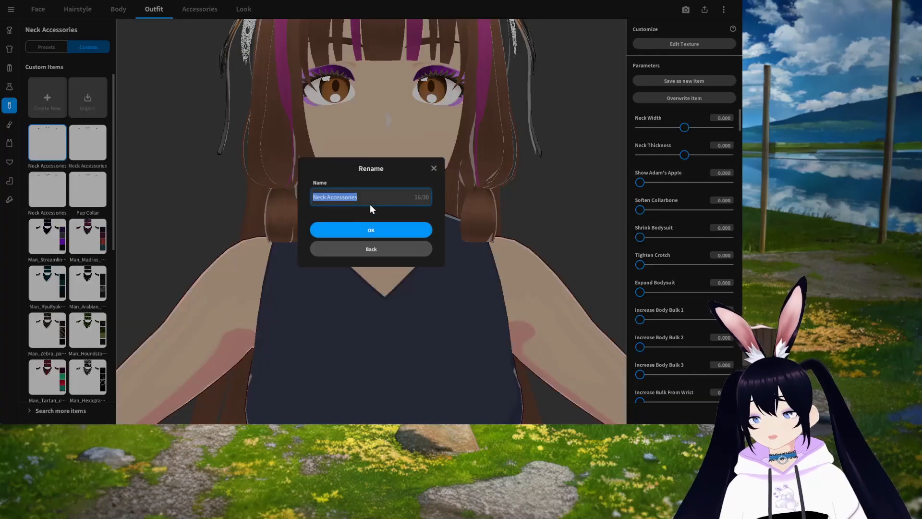
pyautogui.write('Test Choker')
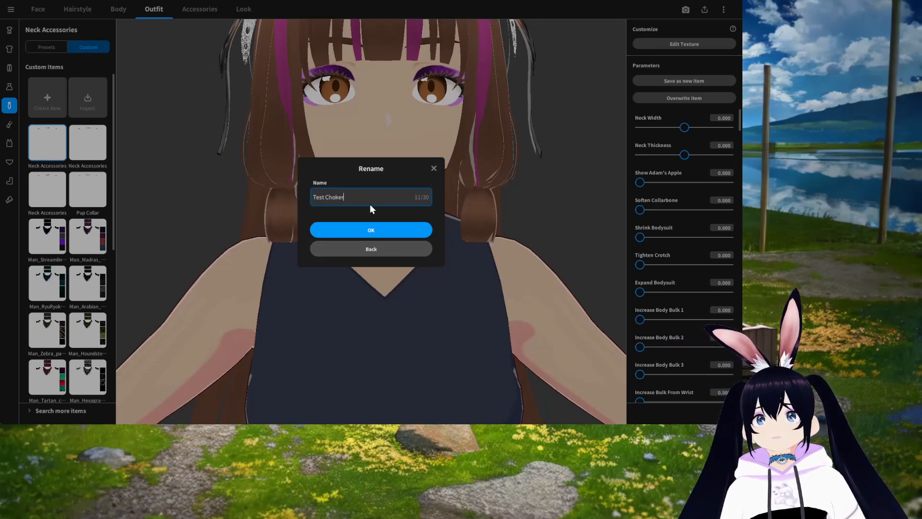
pyautogui.click(370, 227)
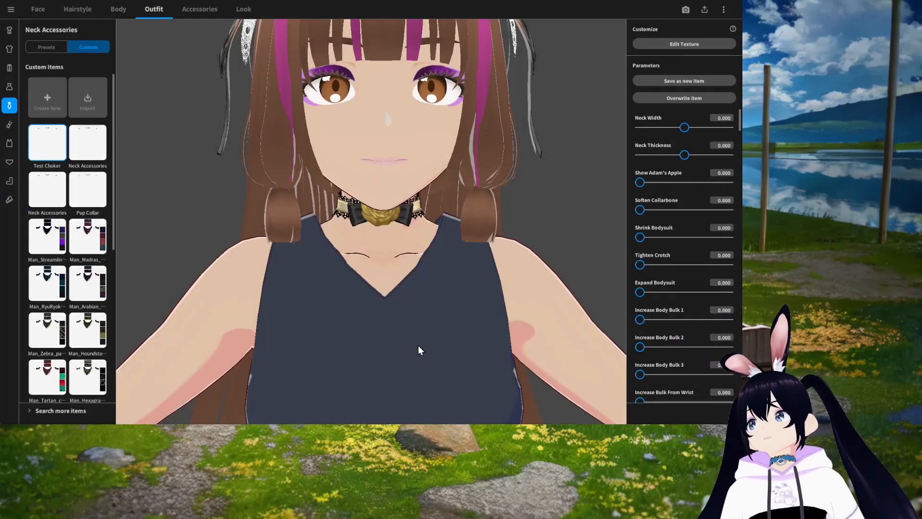
# Step: Browse the preset and custom options for arm accessories, inner top, inner bottom and socks
pyautogui.click(42, 48)
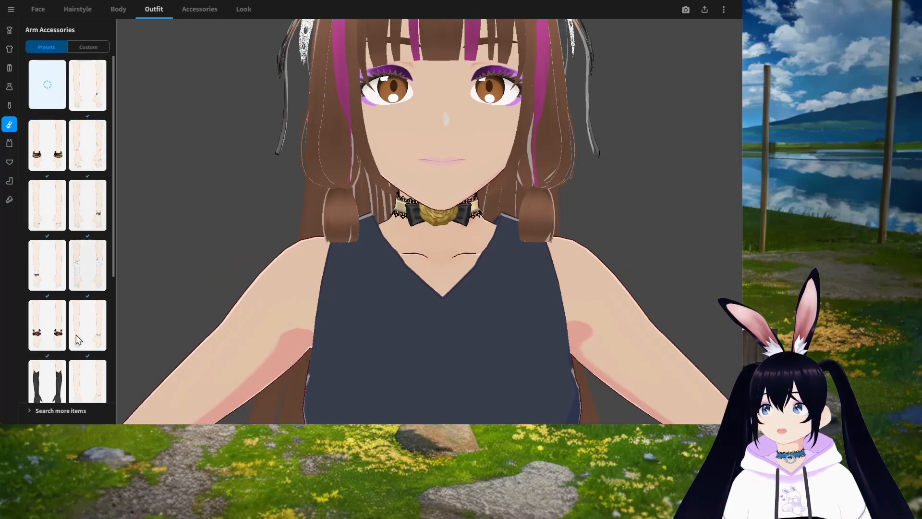
pyautogui.click(88, 48)
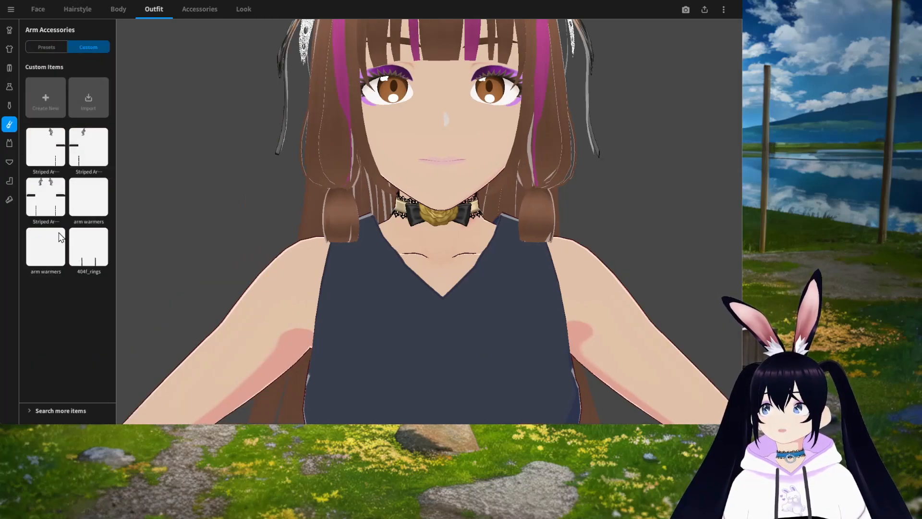
pyautogui.click(15, 148)
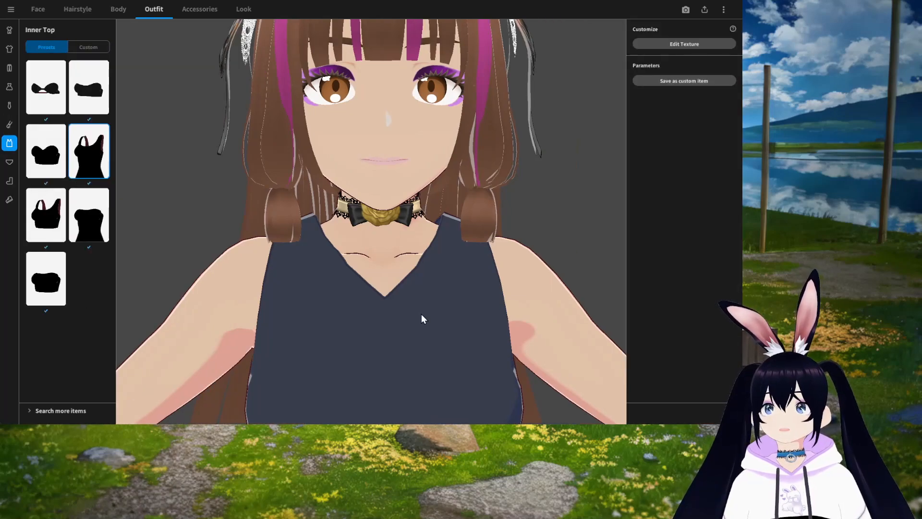
pyautogui.scroll(-6, 405, 305)
pyautogui.moveTo(407, 305); pyautogui.dragTo(419, 270, button='middle')
pyautogui.moveTo(419, 270)
pyautogui.mouseDown()
pyautogui.moveTo(399, 272)
pyautogui.moveTo(417, 275)
pyautogui.mouseUp()
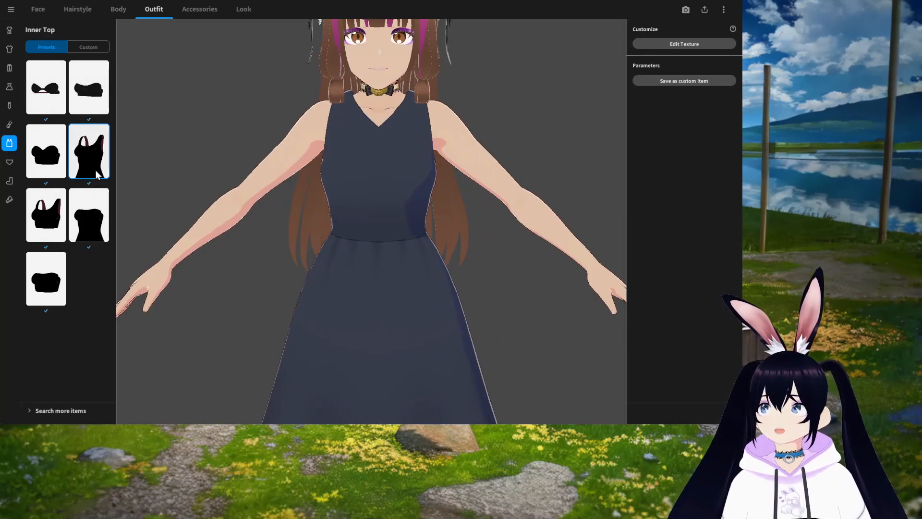
pyautogui.click(90, 47)
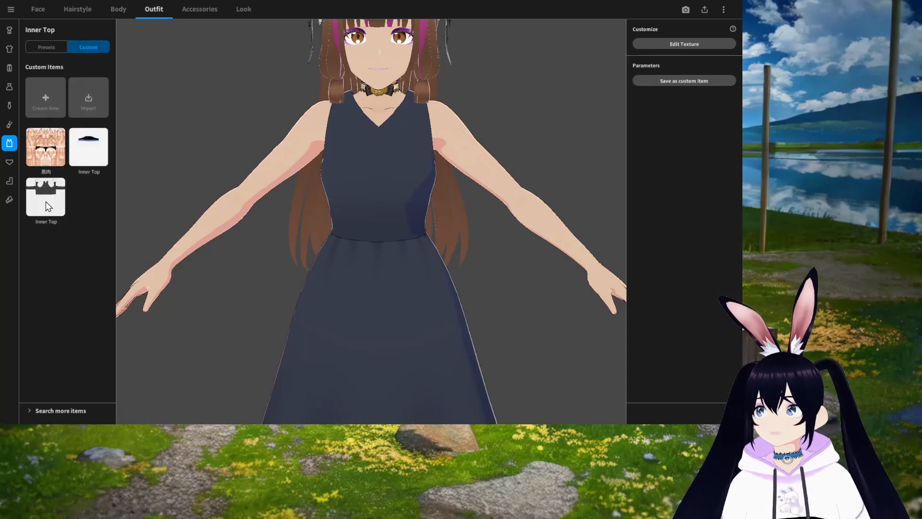
pyautogui.click(10, 162)
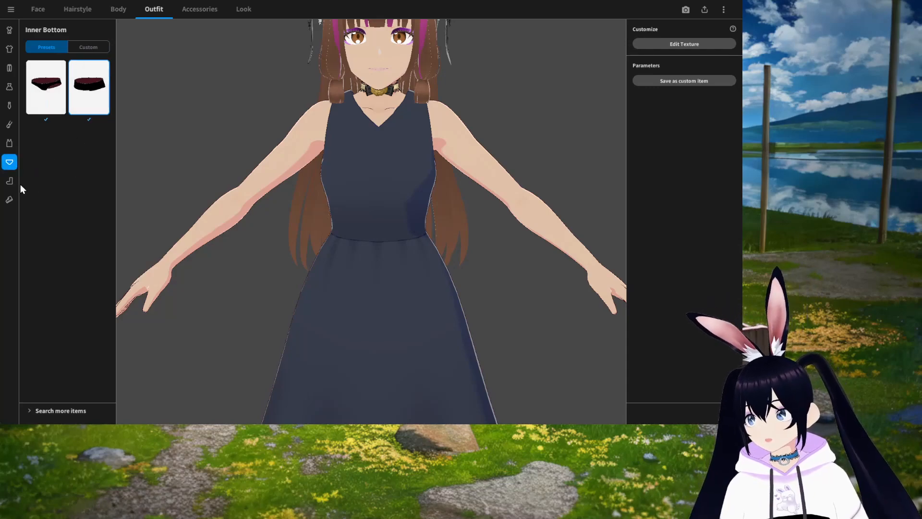
pyautogui.click(9, 181)
pyautogui.scroll(-3, 71, 213)
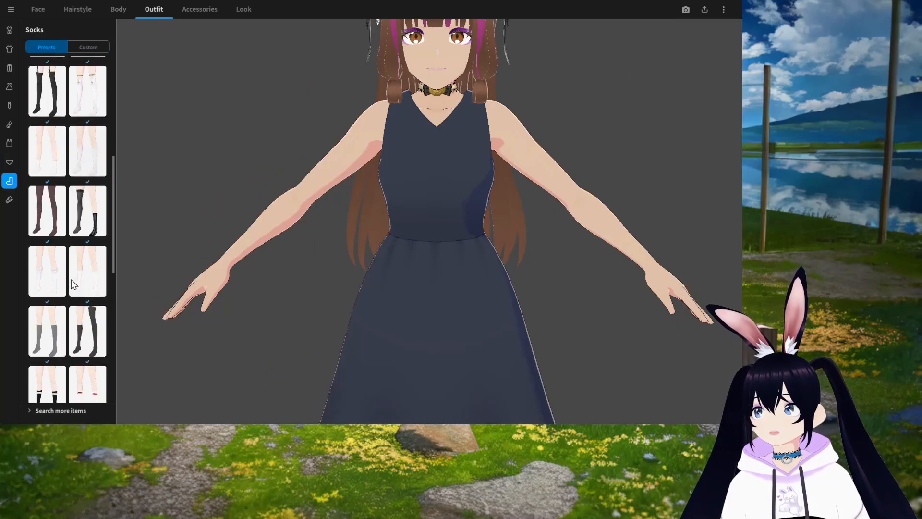
# Step: Try the plain white custom socks on the avatar and view them on the feet
pyautogui.scroll(3, 72, 283)
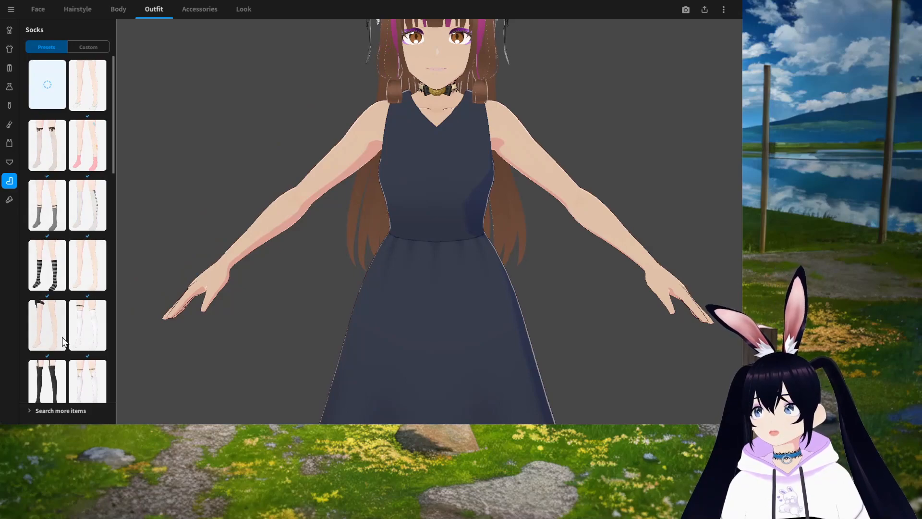
pyautogui.click(88, 48)
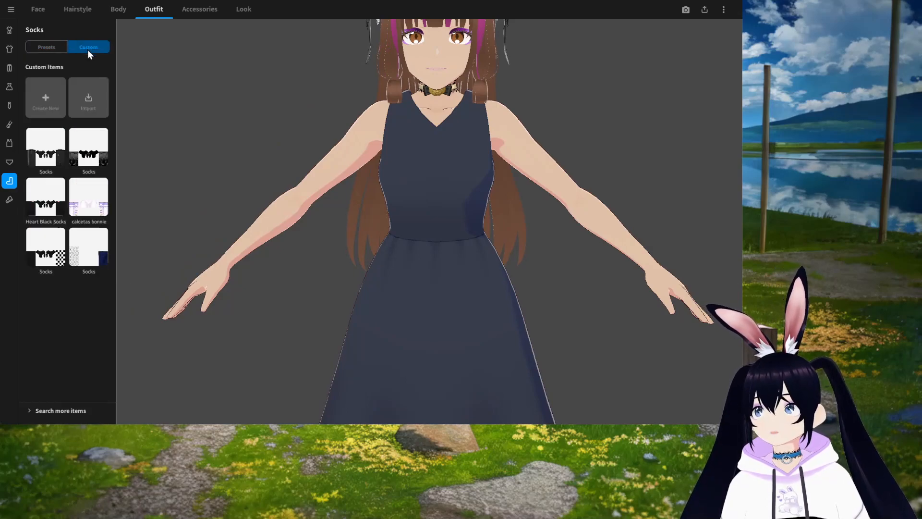
pyautogui.click(51, 104)
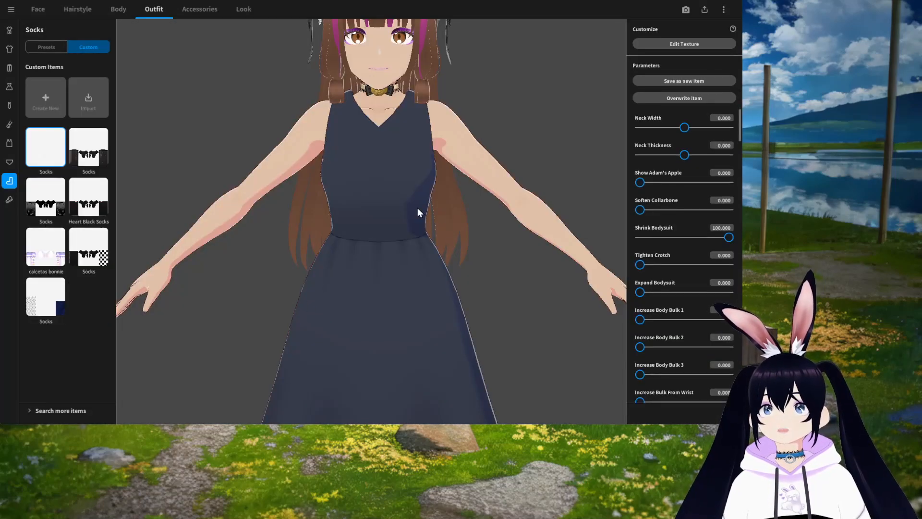
pyautogui.moveTo(406, 256); pyautogui.dragTo(406, 221, button='middle')
pyautogui.moveTo(432, 229); pyautogui.dragTo(451, 240, button='right')
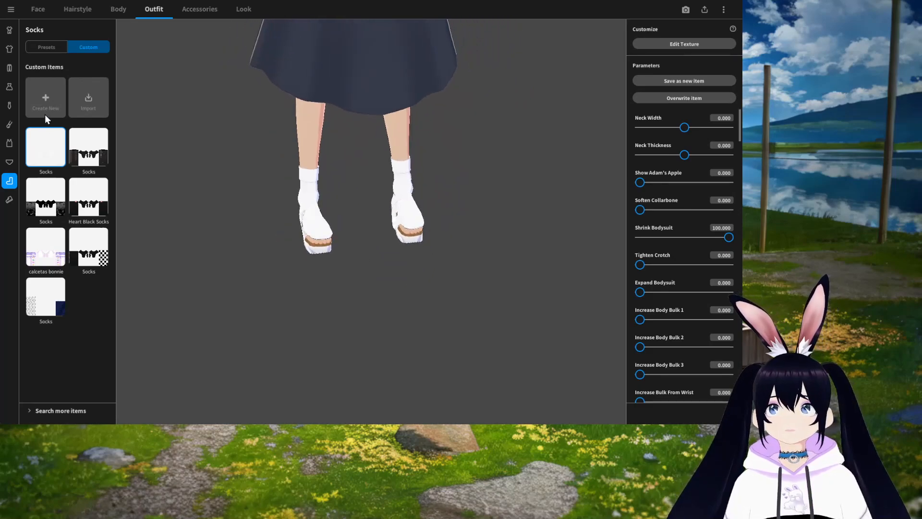
# Step: Remove the socks by choosing the empty socks preset
pyautogui.click(45, 47)
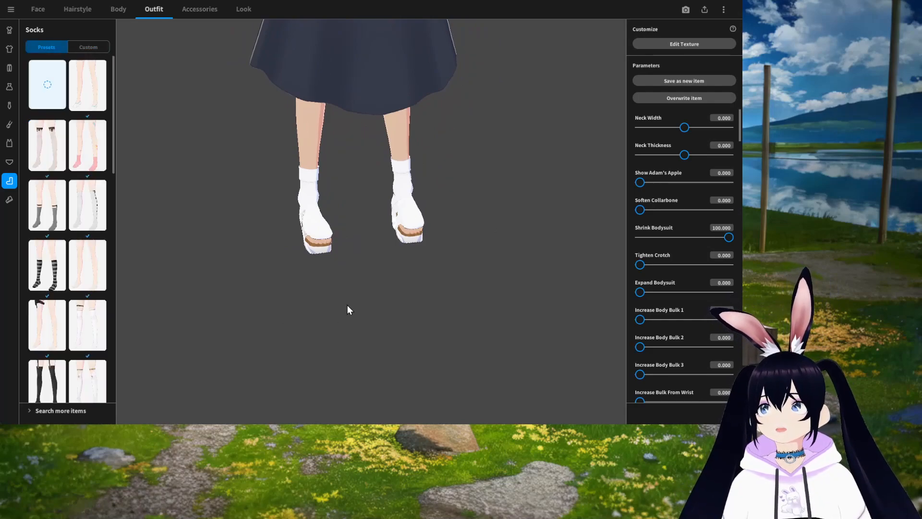
pyautogui.moveTo(401, 283)
pyautogui.mouseDown(button='right')
pyautogui.moveTo(384, 276)
pyautogui.moveTo(428, 276)
pyautogui.moveTo(395, 278)
pyautogui.mouseUp(button='right')
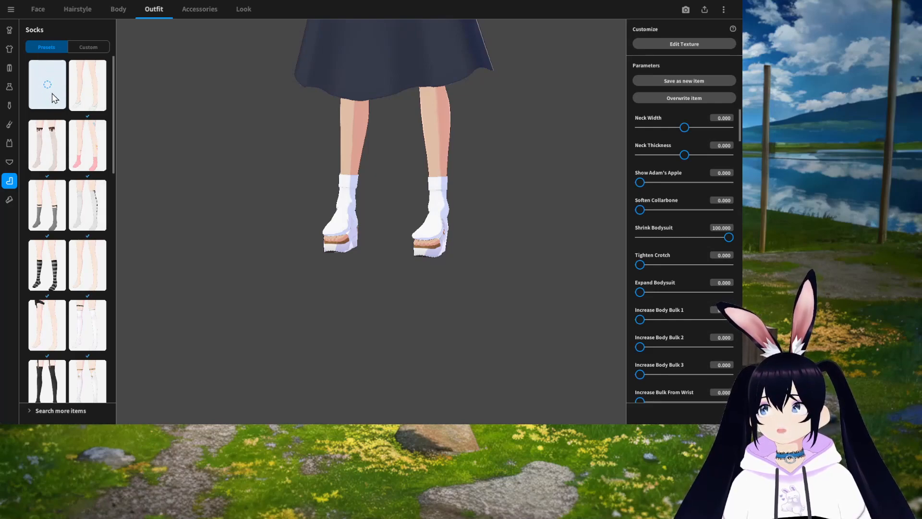
pyautogui.click(51, 94)
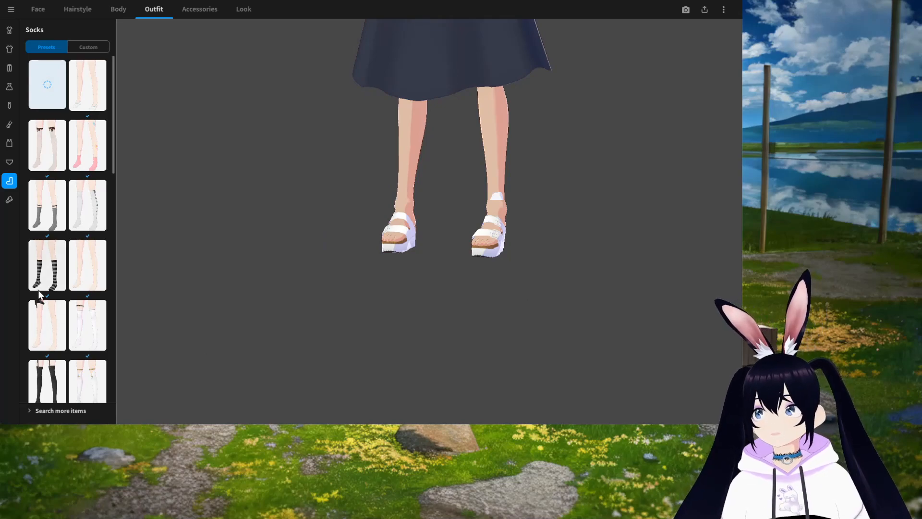
# Step: Browse the custom shoe items and check the Accessories tab
pyautogui.click(9, 200)
pyautogui.scroll(-3, 75, 308)
pyautogui.click(90, 48)
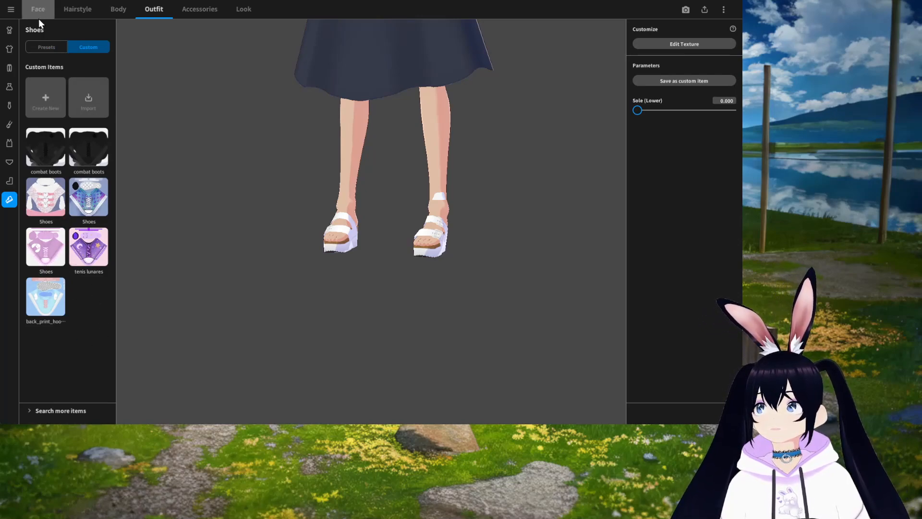
pyautogui.click(198, 9)
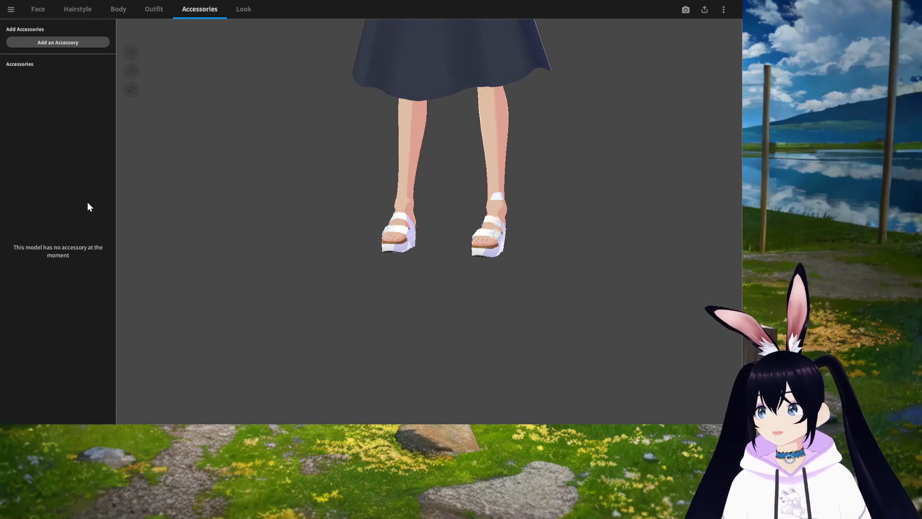
pyautogui.scroll(-4, 509, 241)
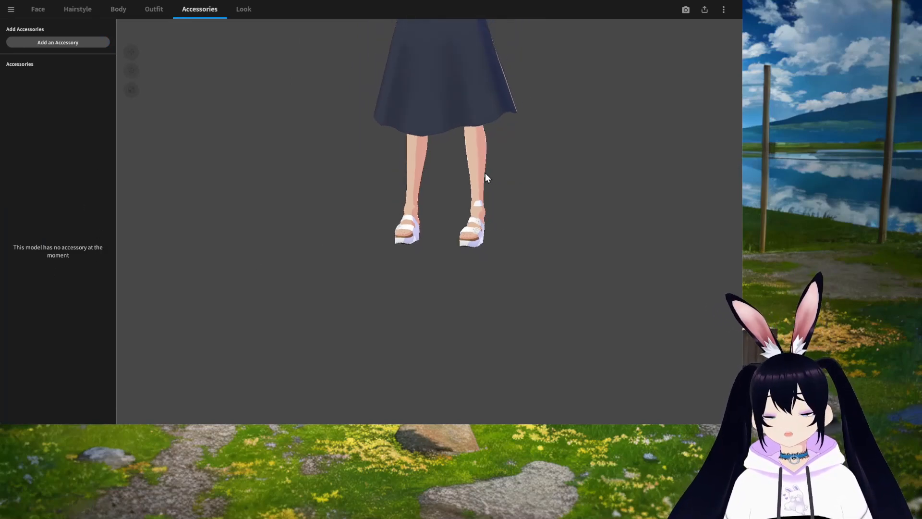
pyautogui.moveTo(480, 180); pyautogui.dragTo(460, 207, button='middle')
pyautogui.moveTo(460, 206); pyautogui.dragTo(473, 240, button='right')
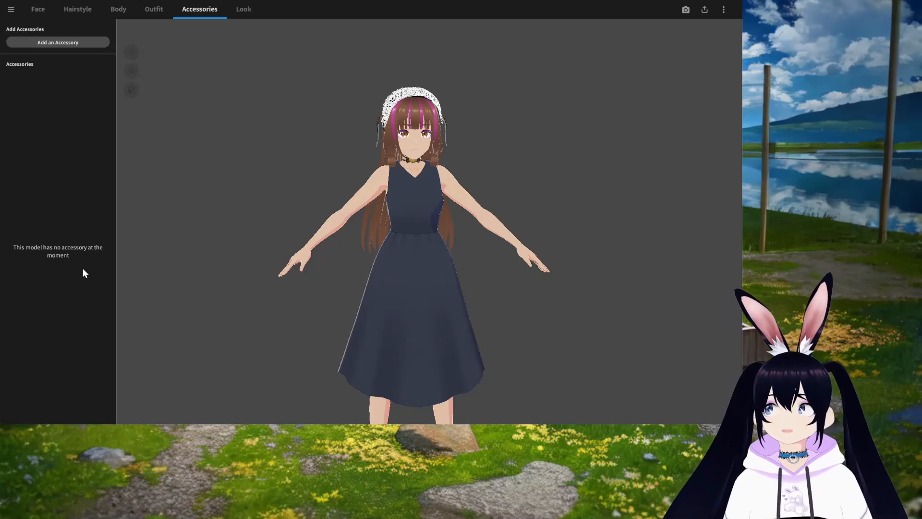
# Step: Review the Look settings for outline, rim light and shading
pyautogui.click(247, 9)
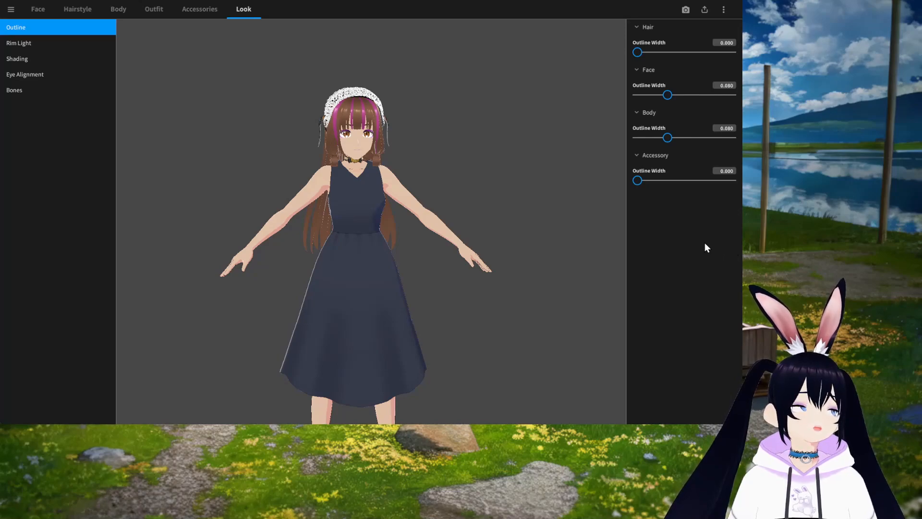
pyautogui.moveTo(408, 252); pyautogui.dragTo(425, 247, button='right')
pyautogui.click(27, 44)
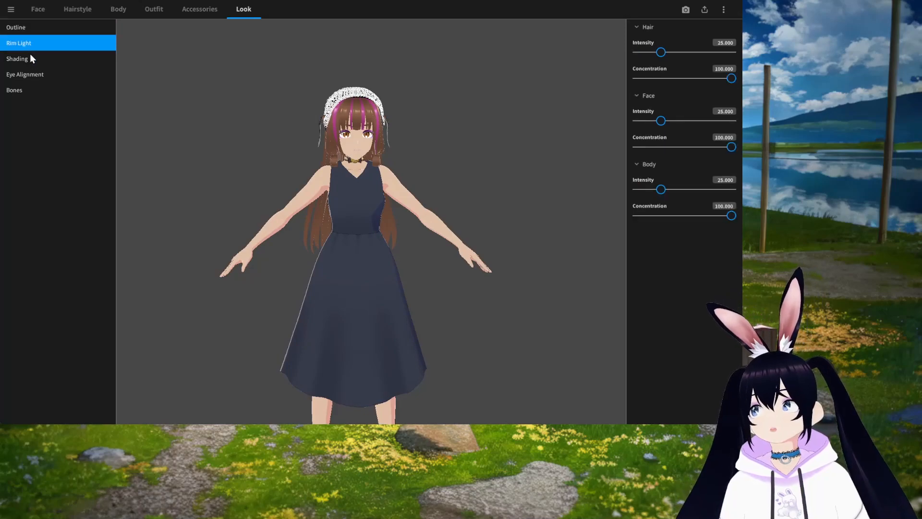
pyautogui.click(33, 60)
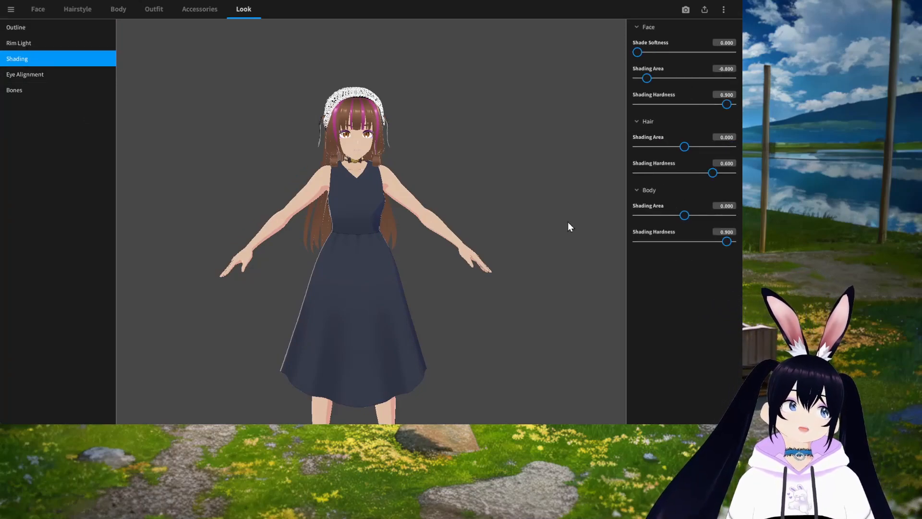
# Step: Adjust the eye alignment, setting Inner to 0 and Outer to 15.625
pyautogui.click(36, 76)
pyautogui.scroll(3, 353, 200)
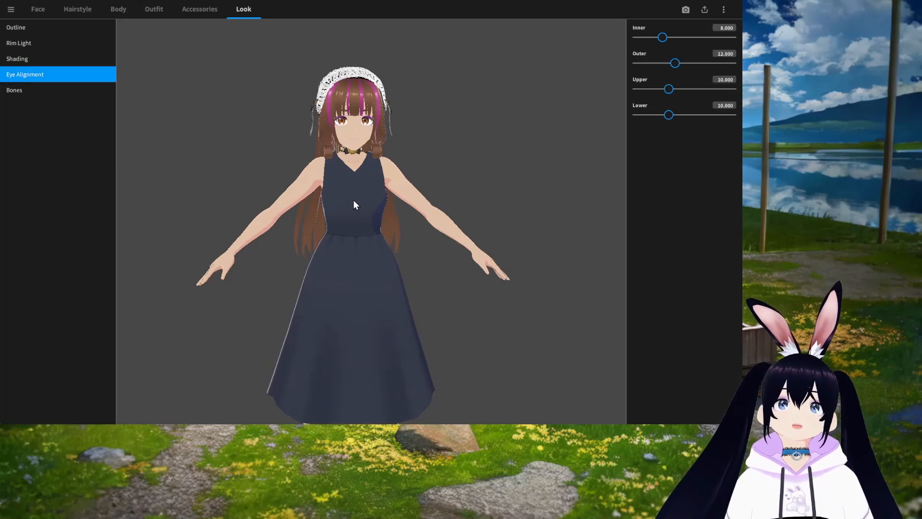
pyautogui.moveTo(462, 123); pyautogui.dragTo(451, 126, button='middle')
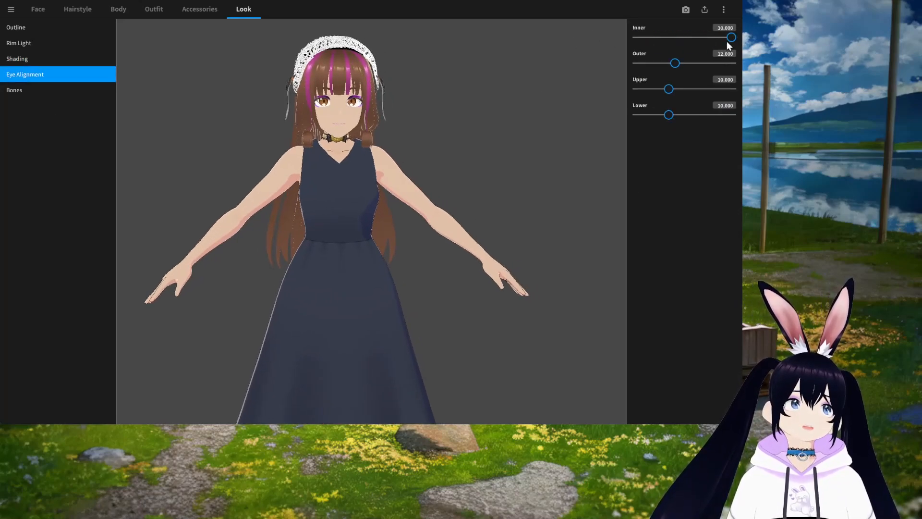
pyautogui.click(686, 67)
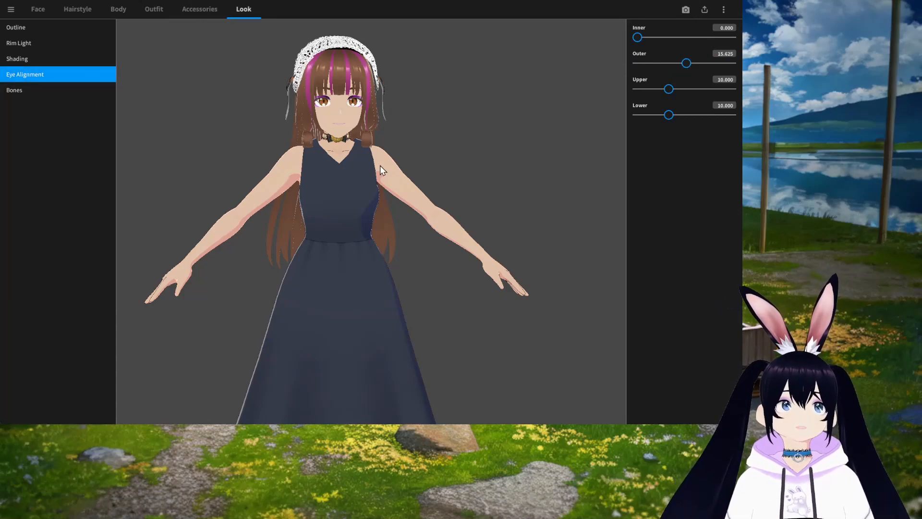
# Step: Open the Photo Booth and import a pink sky background picture
pyautogui.click(686, 11)
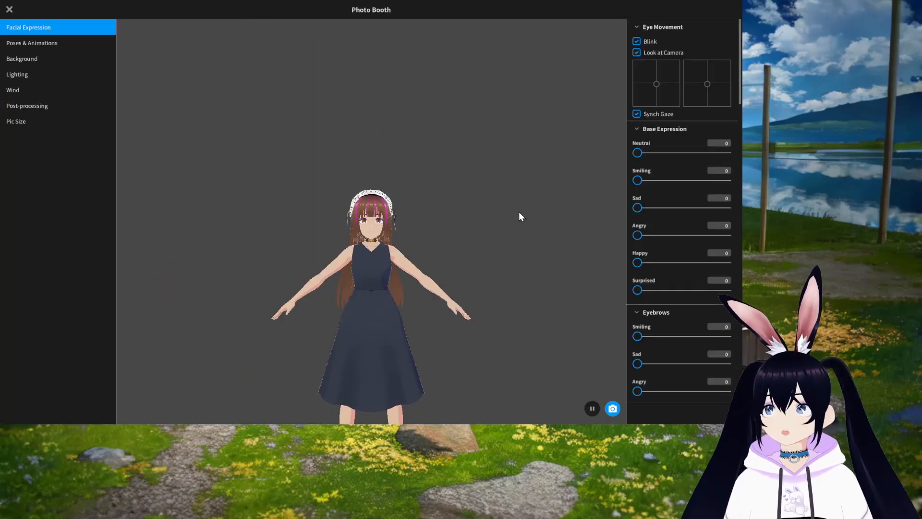
pyautogui.moveTo(391, 308); pyautogui.dragTo(386, 198, button='middle')
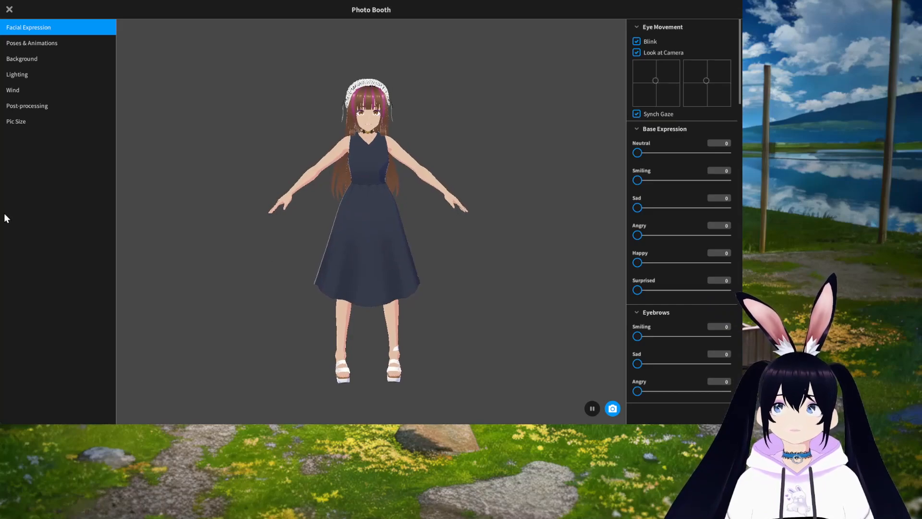
pyautogui.click(32, 60)
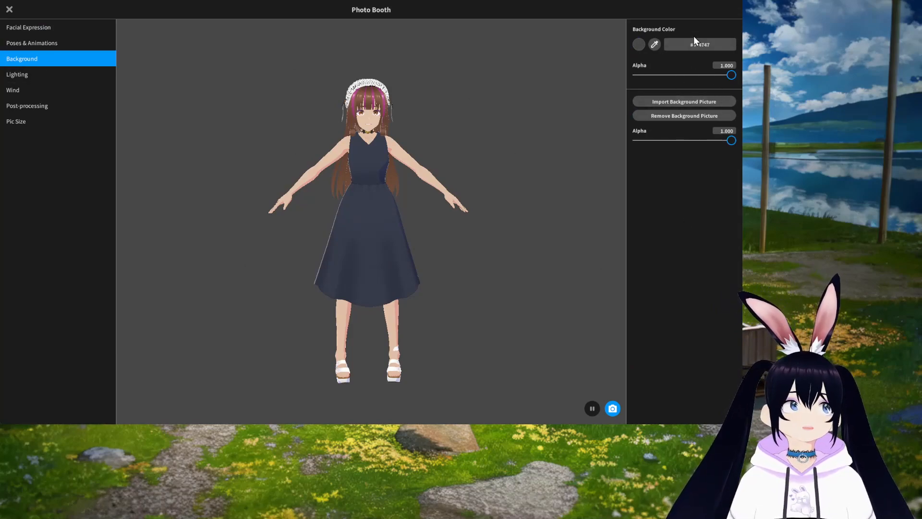
pyautogui.click(685, 102)
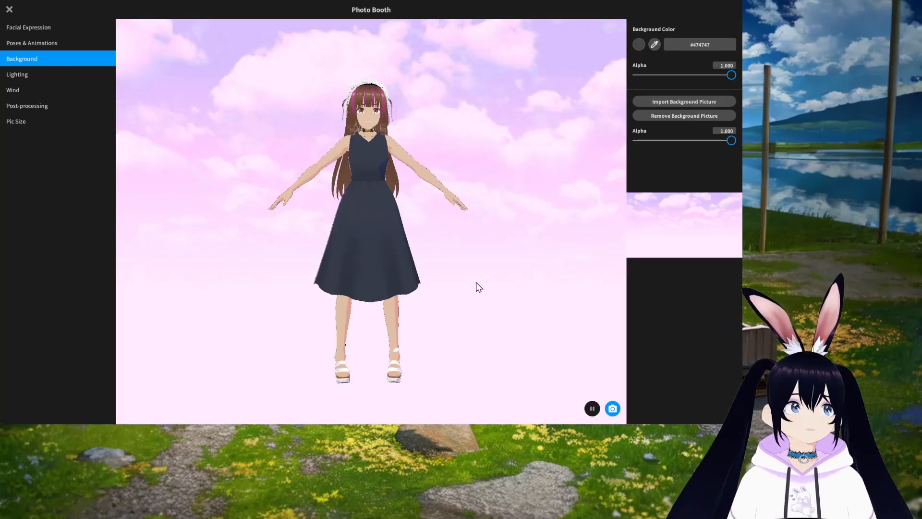
# Step: Browse the Photo Booth poses and the facial expression sliders
pyautogui.click(37, 44)
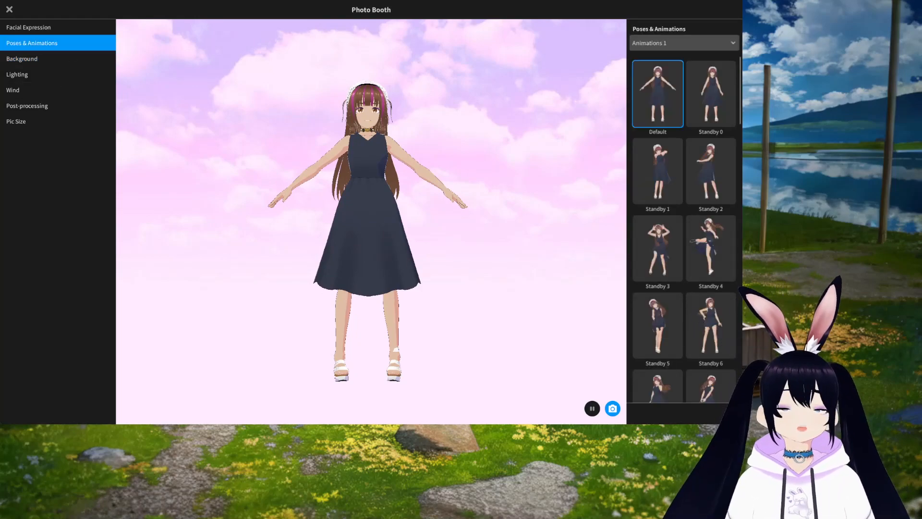
pyautogui.click(29, 27)
pyautogui.scroll(5, 411, 249)
pyautogui.scroll(2, 416, 245)
pyautogui.moveTo(404, 177); pyautogui.dragTo(398, 233, button='middle')
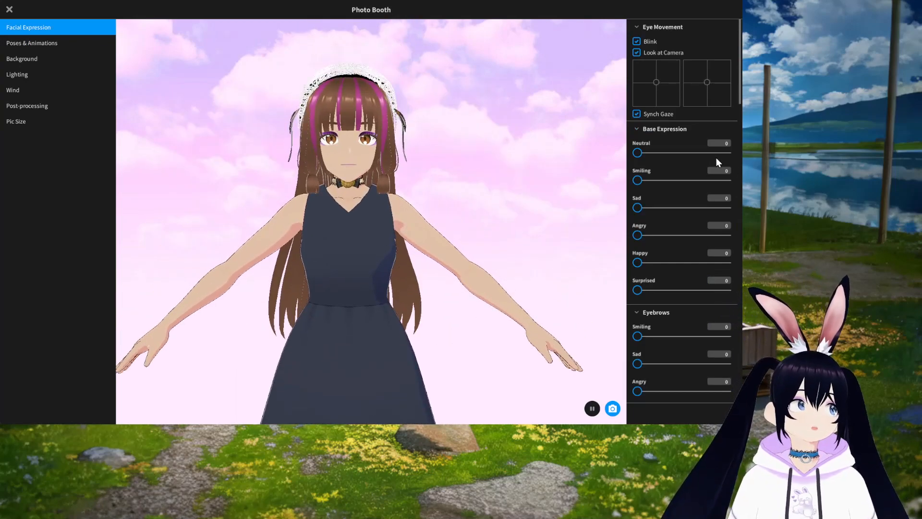
pyautogui.scroll(-15, 692, 295)
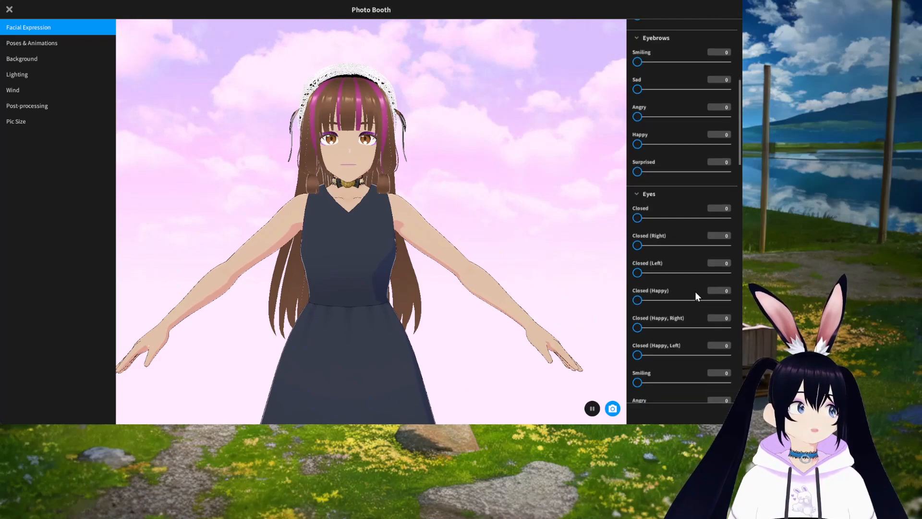
pyautogui.scroll(-5, 693, 293)
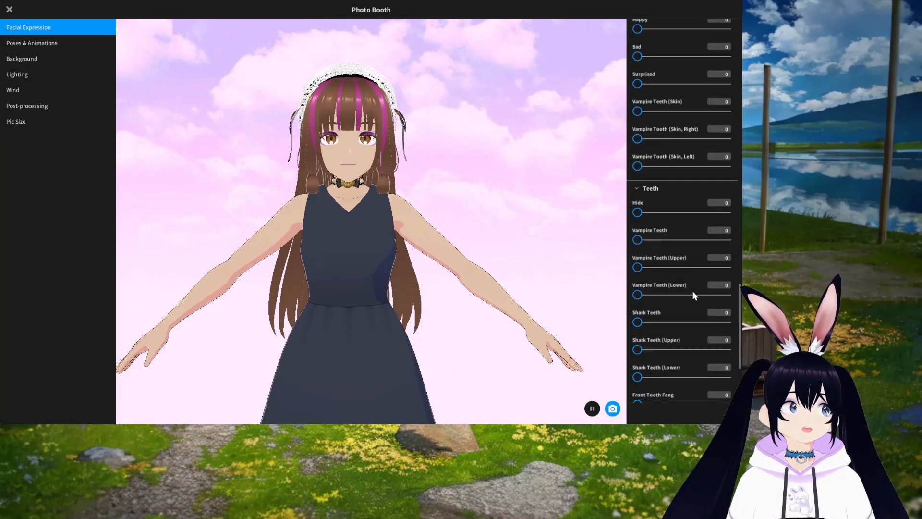
pyautogui.scroll(8, 693, 294)
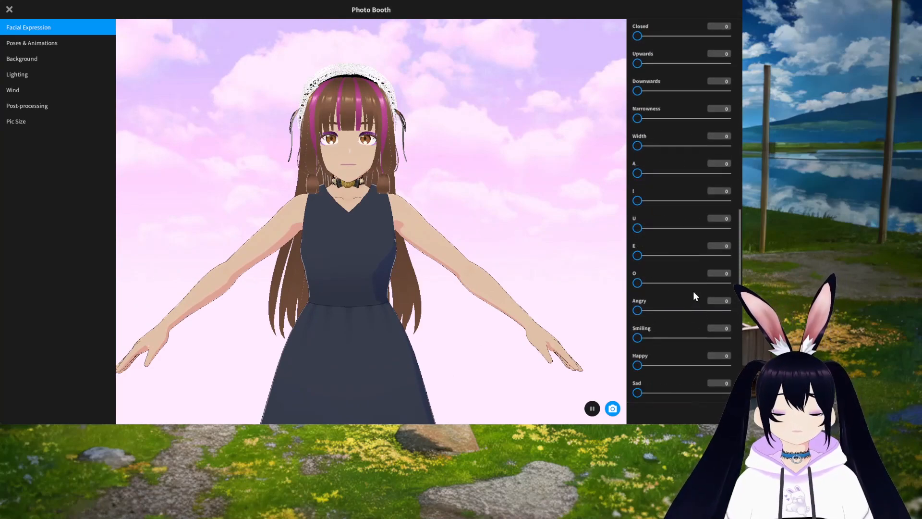
pyautogui.scroll(12, 695, 292)
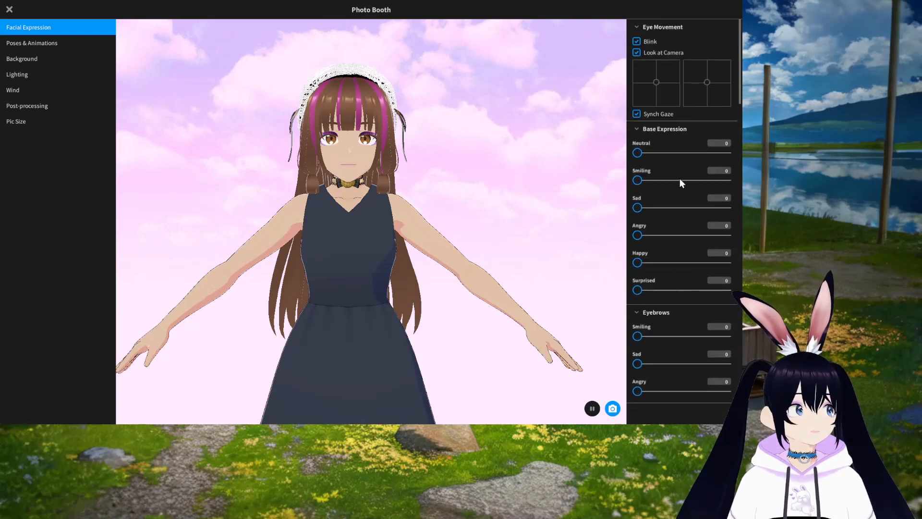
# Step: Set the Happy base expression to 100 and turn off blinking
pyautogui.moveTo(638, 180); pyautogui.dragTo(554, 202)
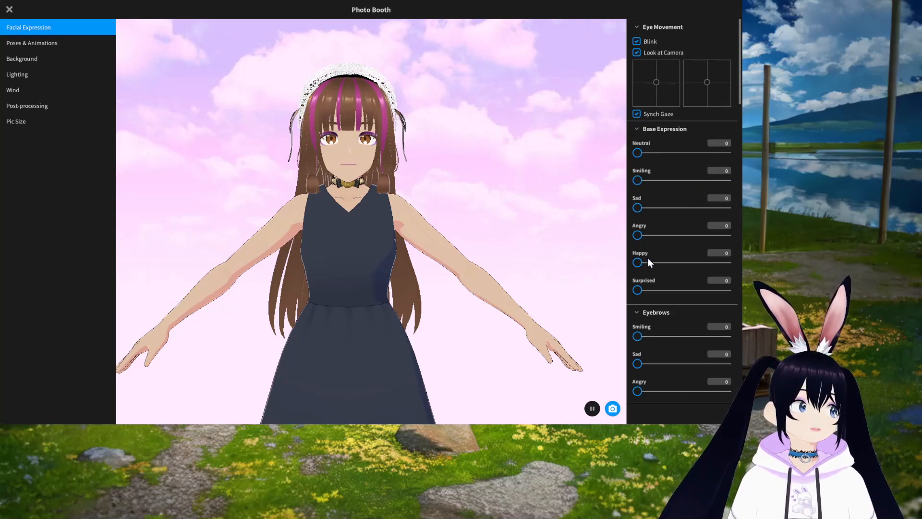
pyautogui.moveTo(638, 263); pyautogui.dragTo(733, 268)
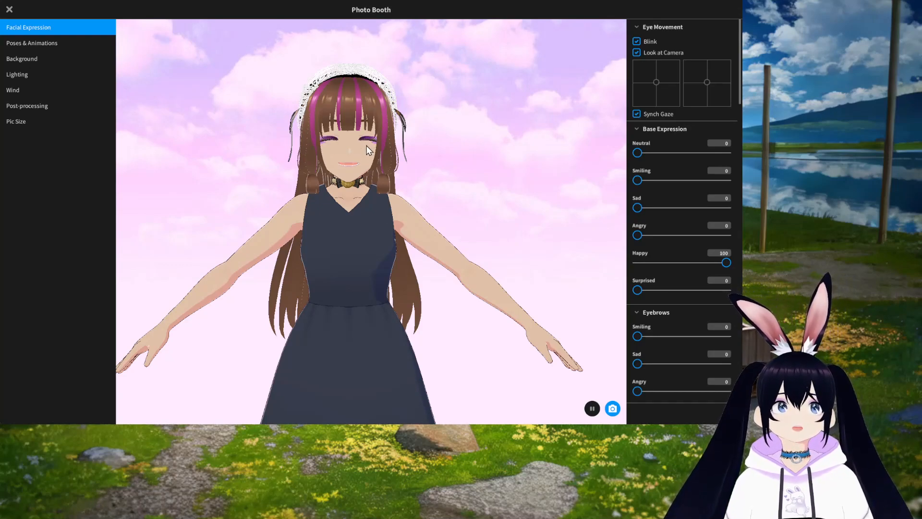
pyautogui.click(637, 42)
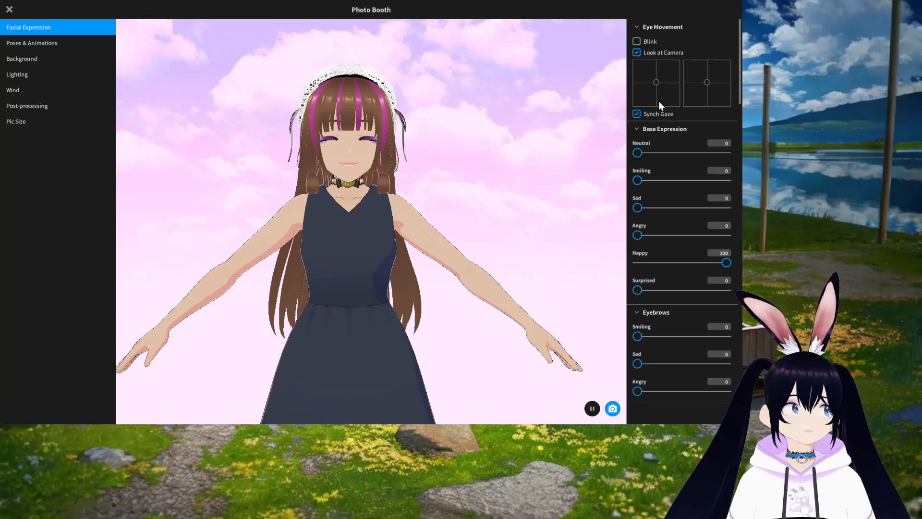
pyautogui.click(638, 41)
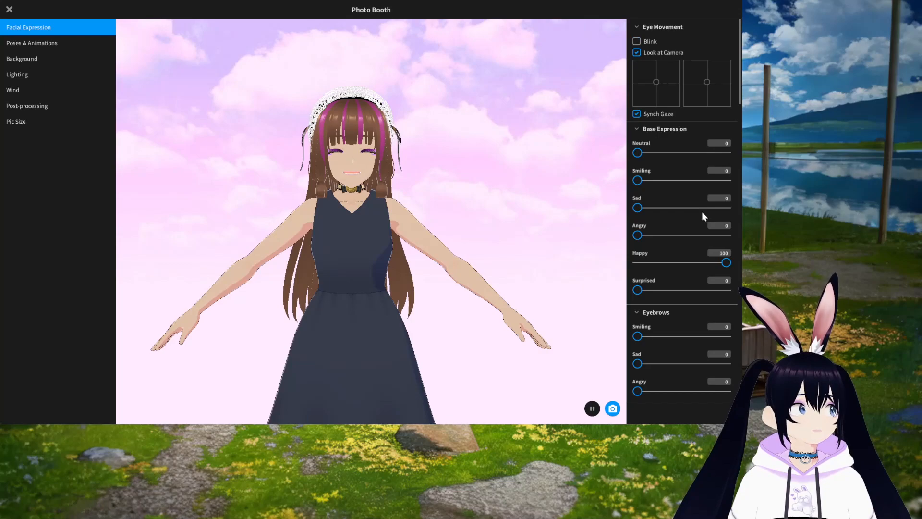
# Step: Switch the base expression from Happy to Smiling at 100 and turn off Look at Camera
pyautogui.moveTo(726, 262); pyautogui.dragTo(597, 262)
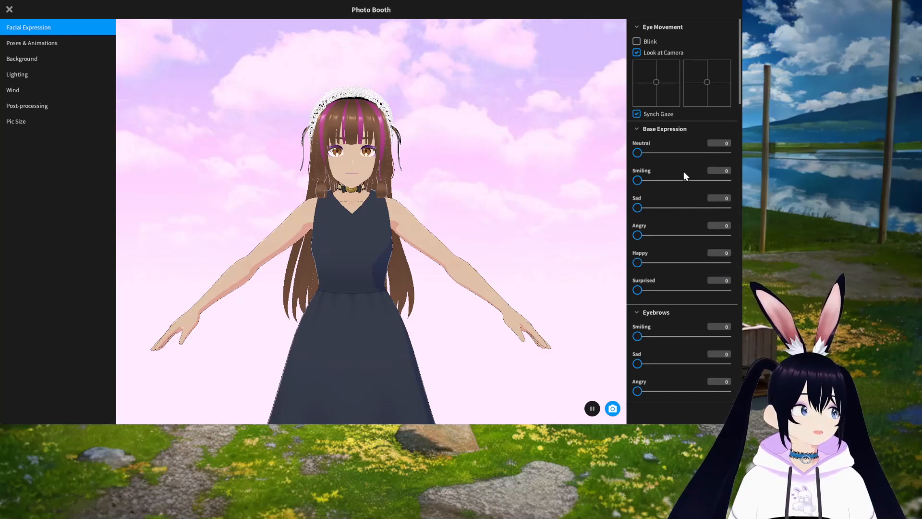
pyautogui.moveTo(638, 181); pyautogui.dragTo(732, 180)
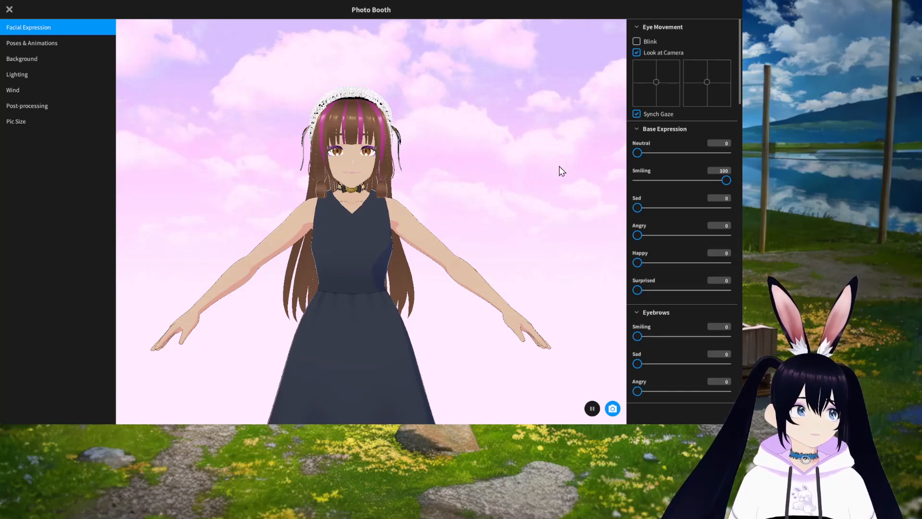
pyautogui.moveTo(544, 203)
pyautogui.mouseDown(button='right')
pyautogui.moveTo(532, 205)
pyautogui.moveTo(556, 201)
pyautogui.moveTo(542, 204)
pyautogui.mouseUp(button='right')
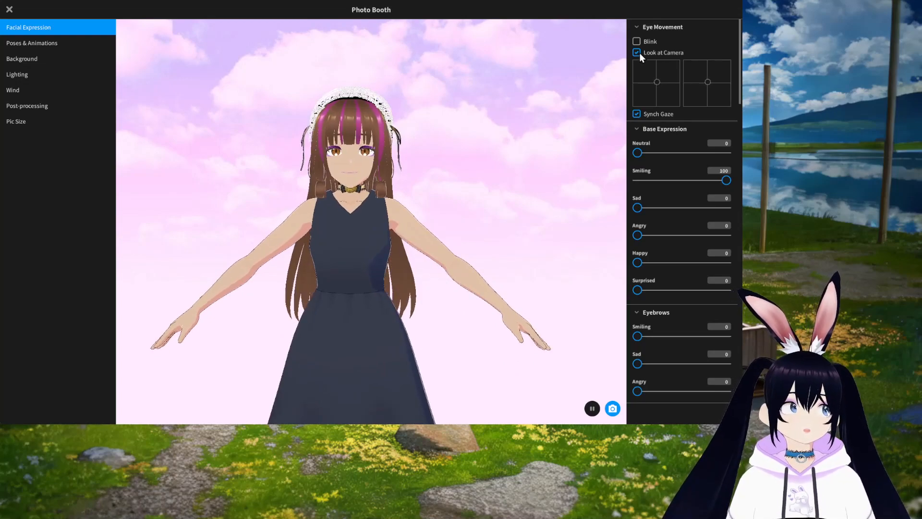
pyautogui.moveTo(539, 199)
pyautogui.mouseDown(button='right')
pyautogui.moveTo(514, 202)
pyautogui.moveTo(555, 203)
pyautogui.moveTo(538, 200)
pyautogui.mouseUp(button='right')
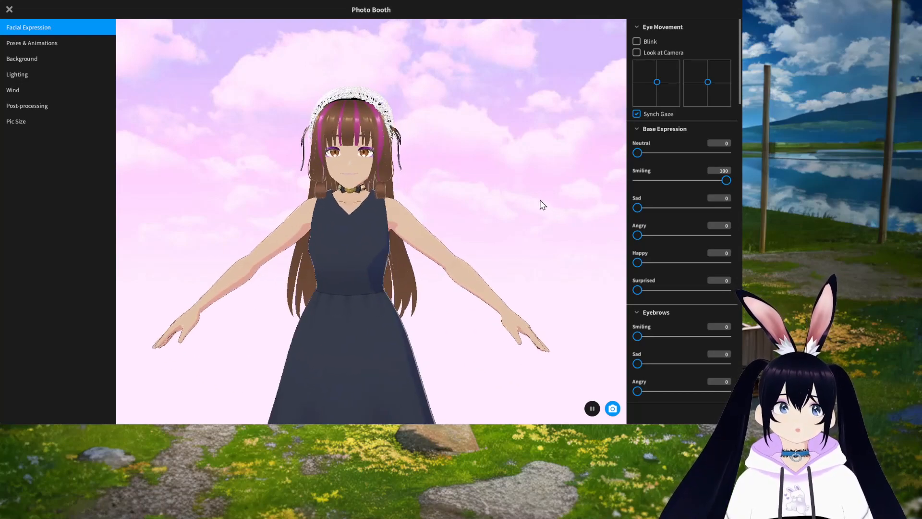
pyautogui.click(636, 53)
pyautogui.moveTo(533, 243); pyautogui.dragTo(525, 239, button='right')
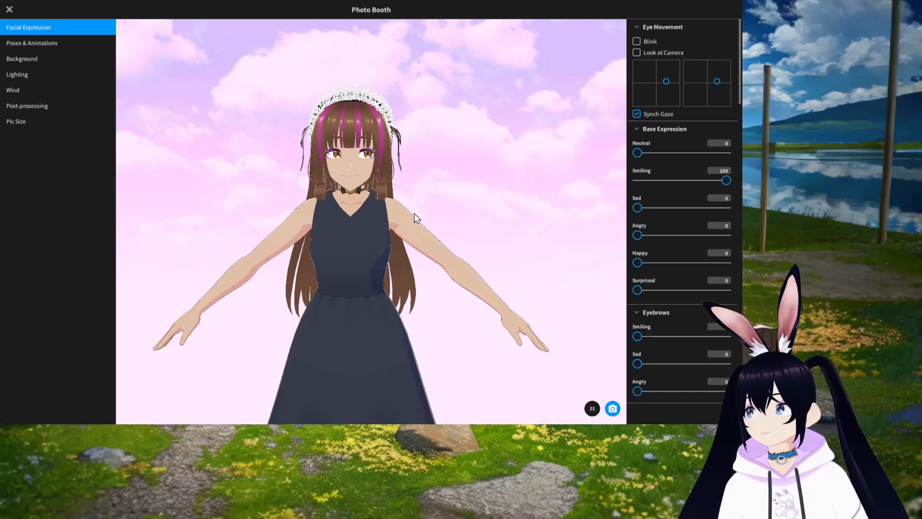
pyautogui.click(636, 52)
pyautogui.click(636, 52)
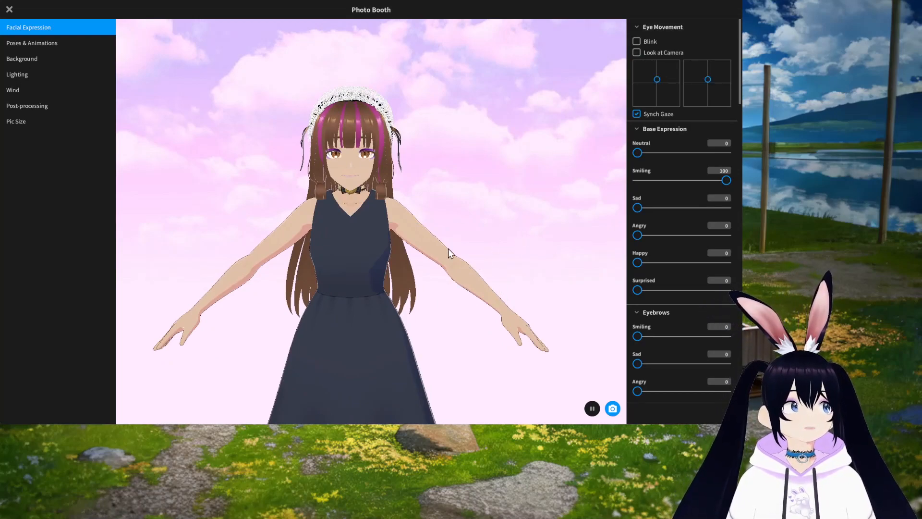
# Step: Try the Standby 0 pose, switch to the Standby 3 pose, and pause its animation
pyautogui.click(38, 43)
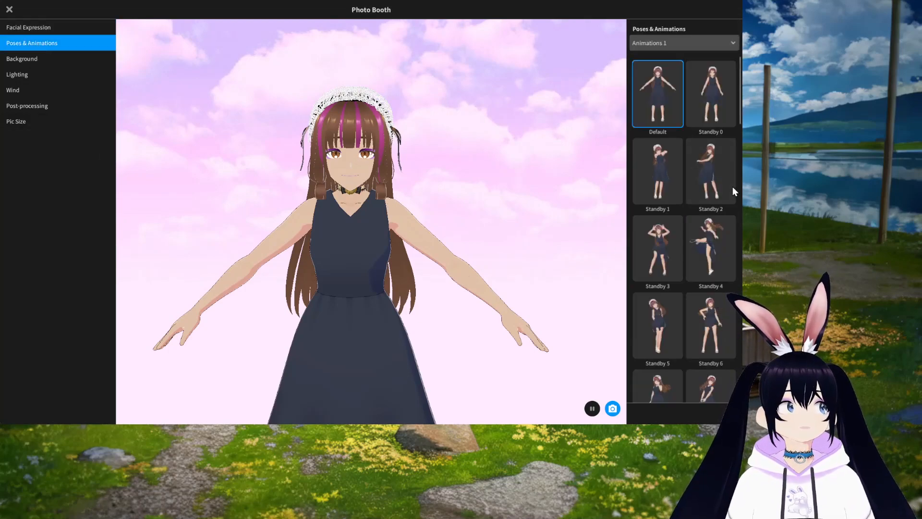
pyautogui.scroll(-3, 692, 240)
pyautogui.scroll(3, 698, 250)
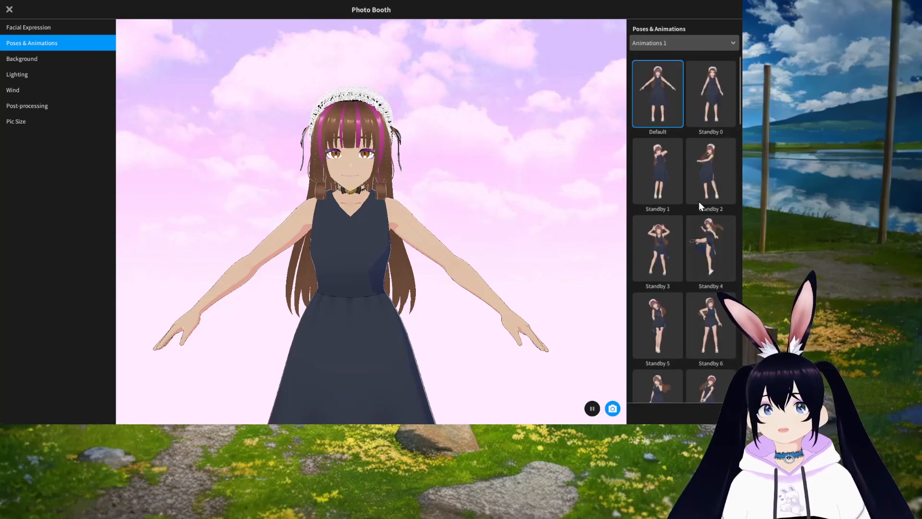
pyautogui.click(707, 105)
pyautogui.scroll(-5, 394, 245)
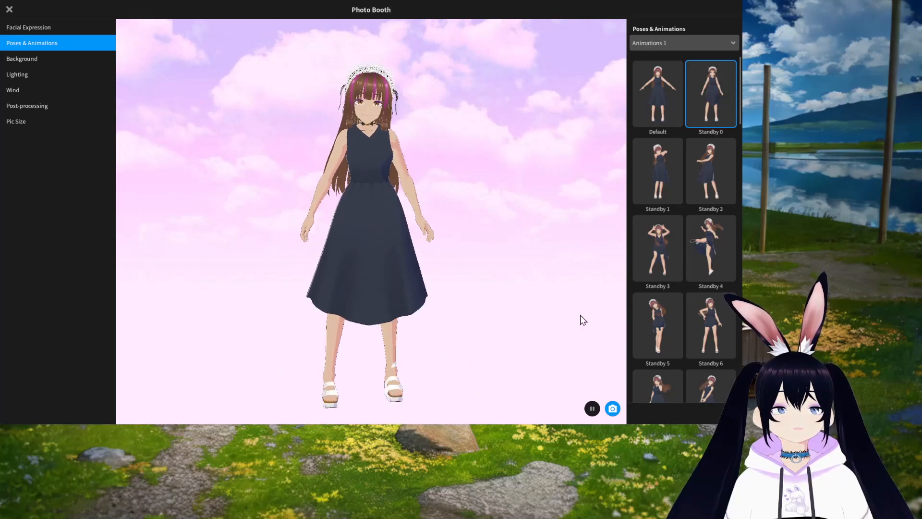
pyautogui.moveTo(411, 336)
pyautogui.mouseDown()
pyautogui.moveTo(380, 330)
pyautogui.moveTo(416, 336)
pyautogui.moveTo(403, 336)
pyautogui.mouseUp()
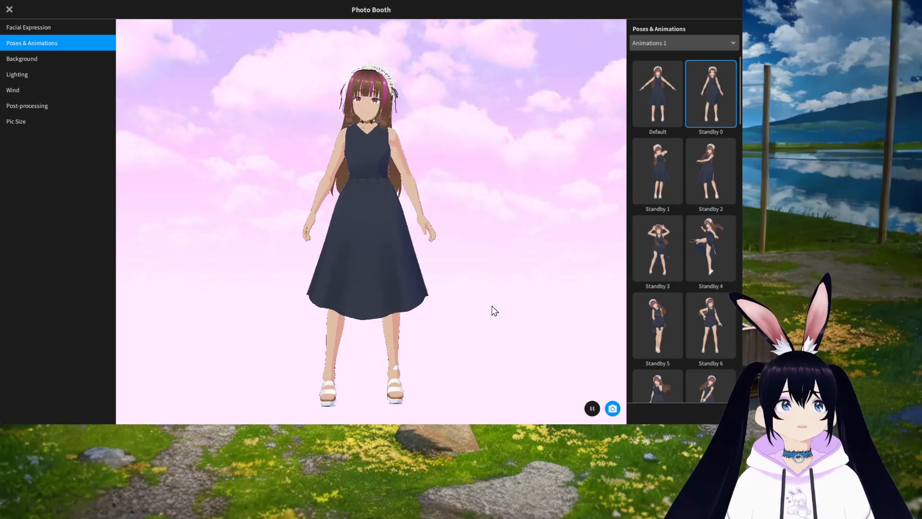
pyautogui.click(658, 241)
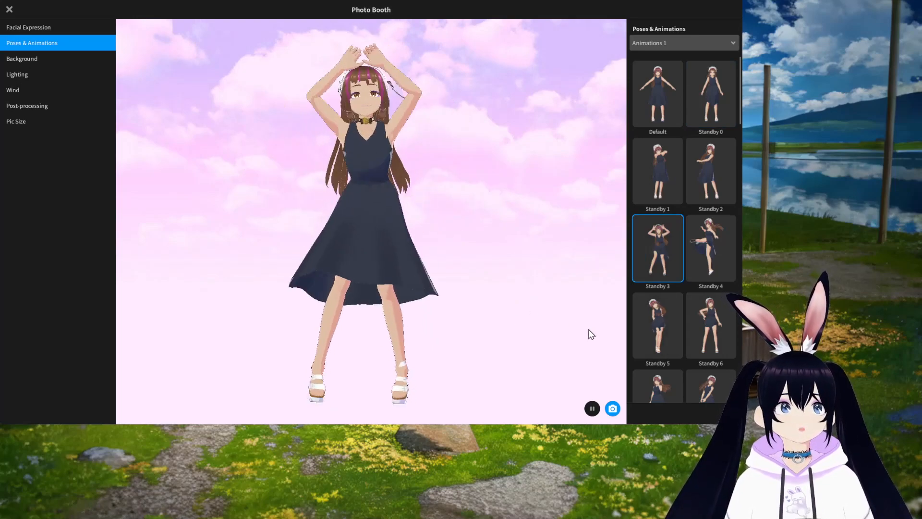
pyautogui.click(593, 409)
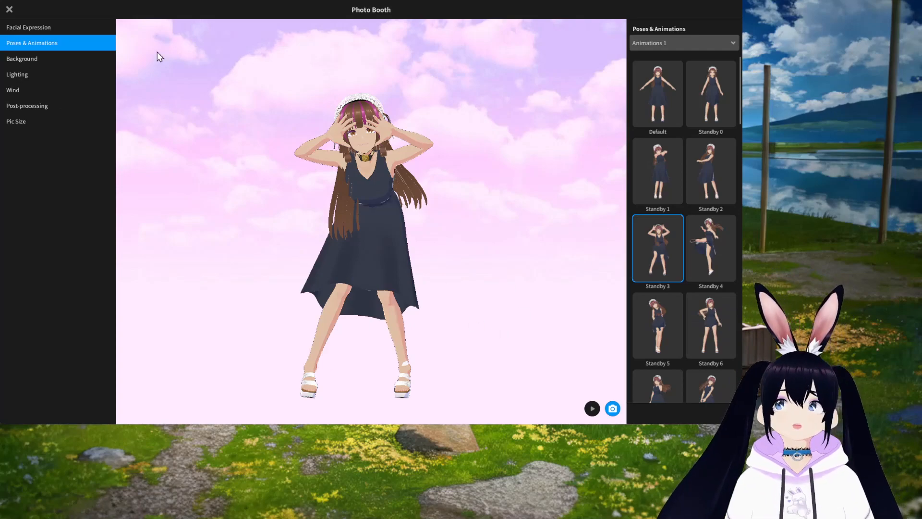
# Step: Review the Lighting and Wind settings and resume the pose animation
pyautogui.click(37, 79)
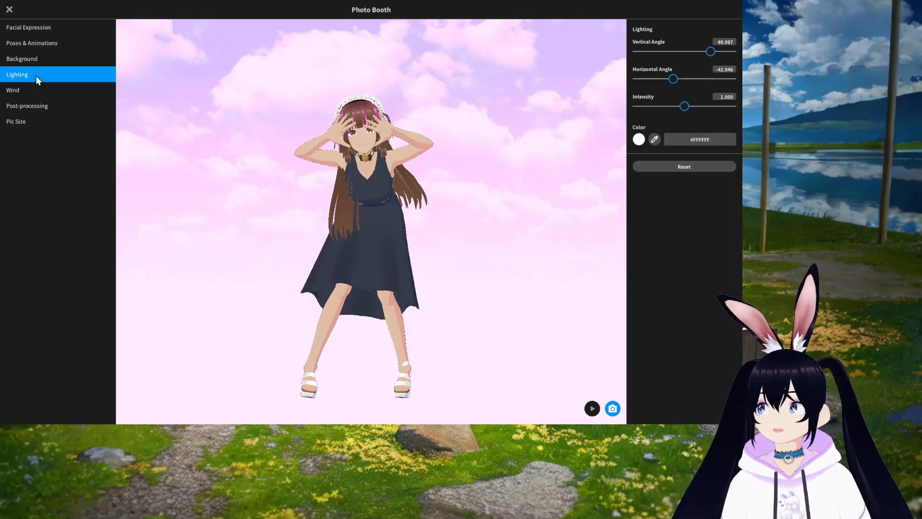
pyautogui.click(28, 93)
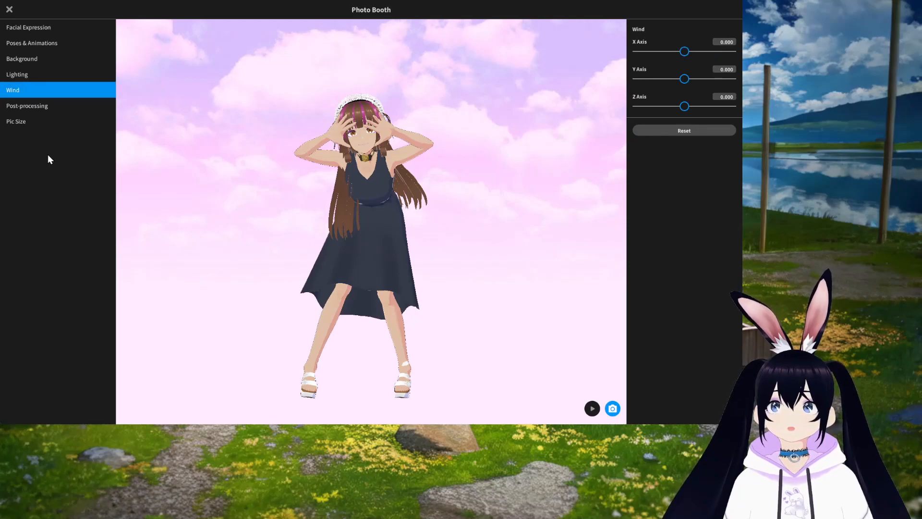
pyautogui.click(592, 408)
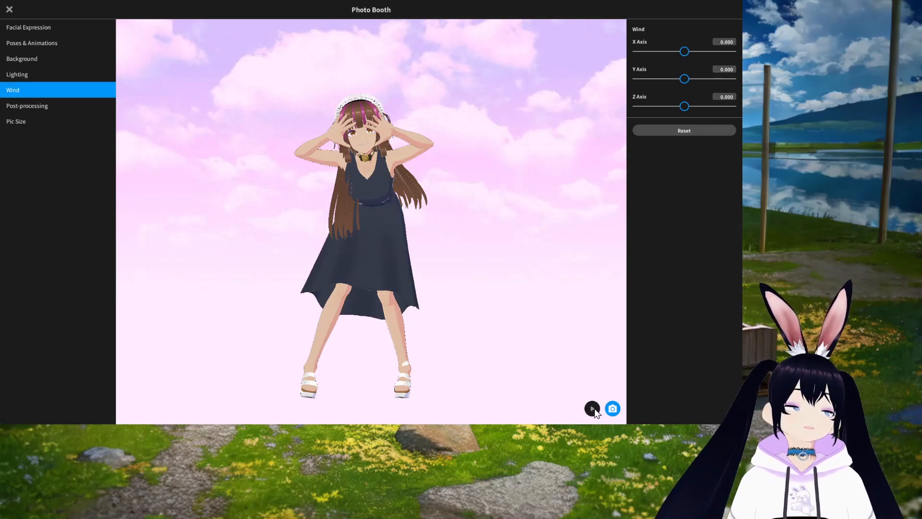
# Step: Examine the Post-processing and Pic Size options and close the Photo Booth
pyautogui.moveTo(687, 52); pyautogui.dragTo(667, 50)
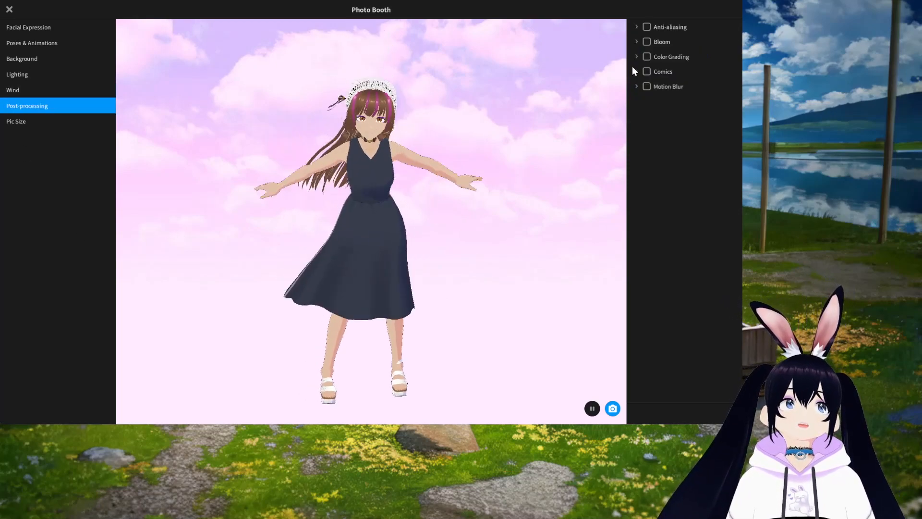
pyautogui.click(647, 57)
pyautogui.click(647, 57)
pyautogui.click(51, 121)
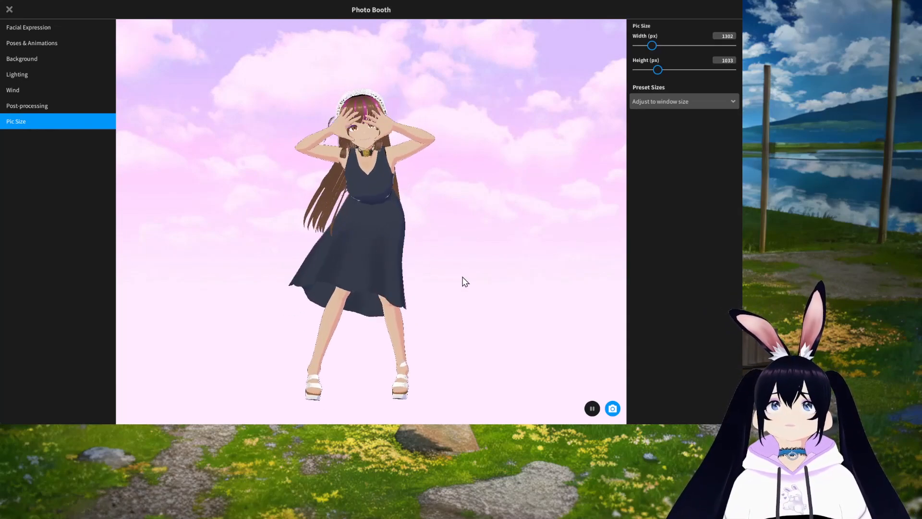
pyautogui.press('Escape')
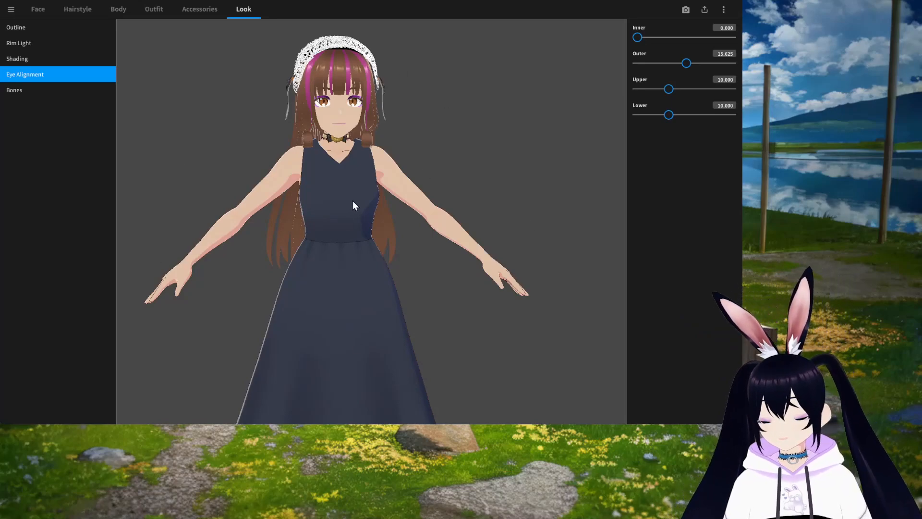
# Step: Open the Export as VRM screen and start the export to reach the VRM settings
pyautogui.moveTo(353, 201); pyautogui.dragTo(404, 211, button='right')
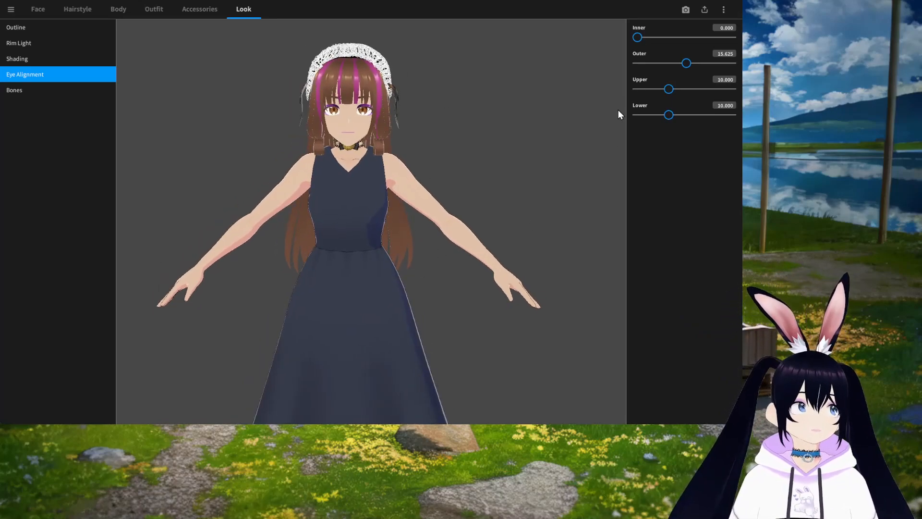
pyautogui.click(705, 10)
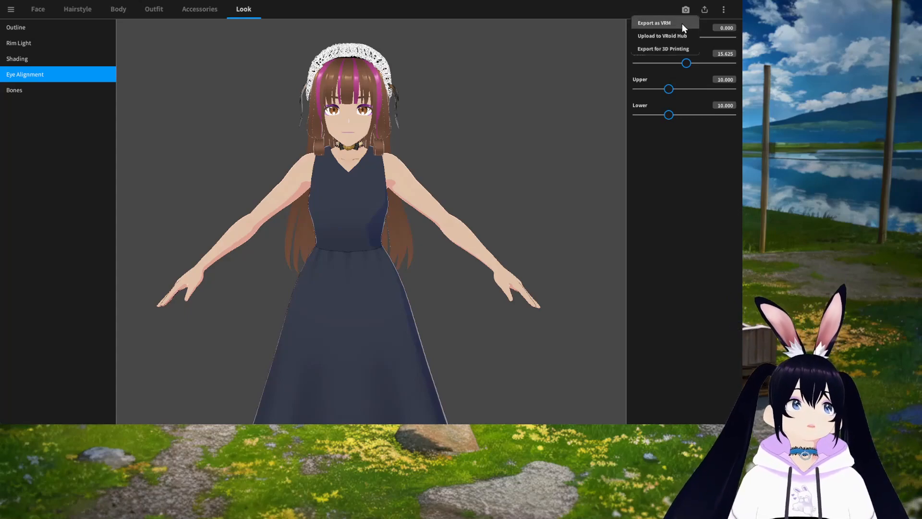
pyautogui.click(667, 23)
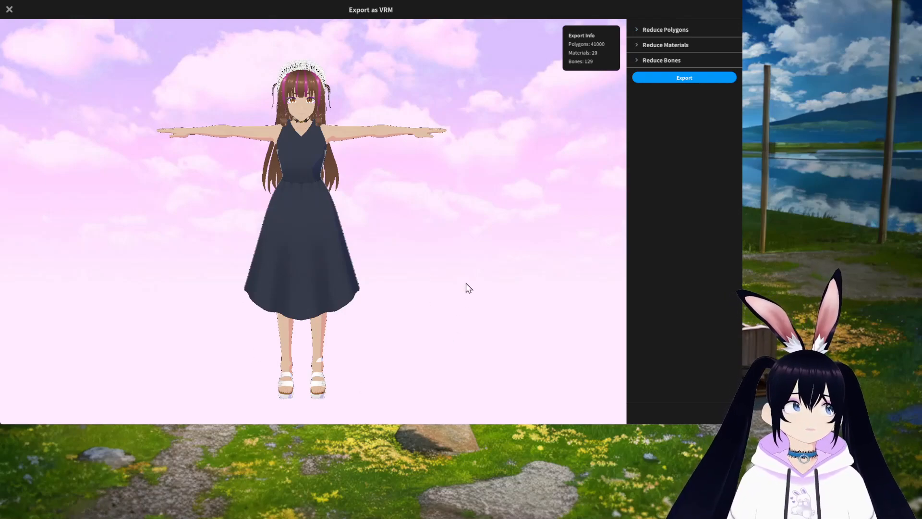
pyautogui.click(682, 78)
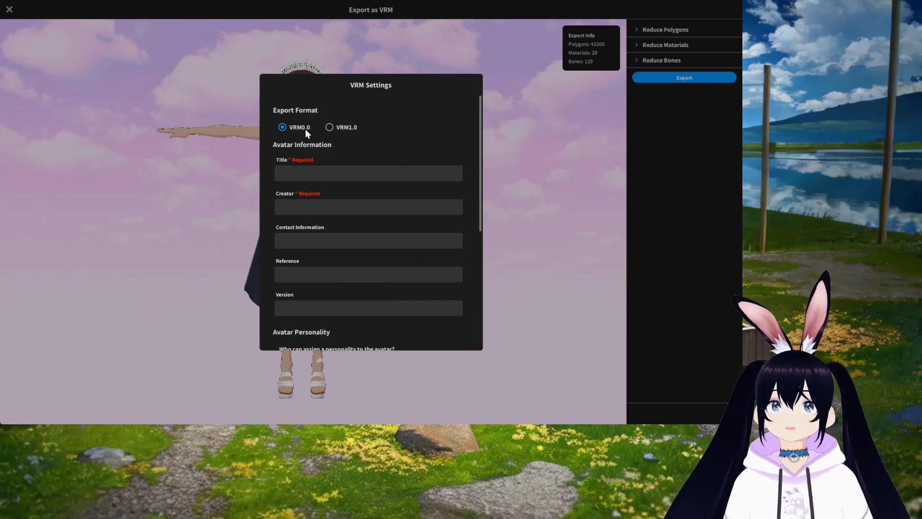
# Step: Set the avatar title to Test V1 and enter the creator's name
pyautogui.click(311, 173)
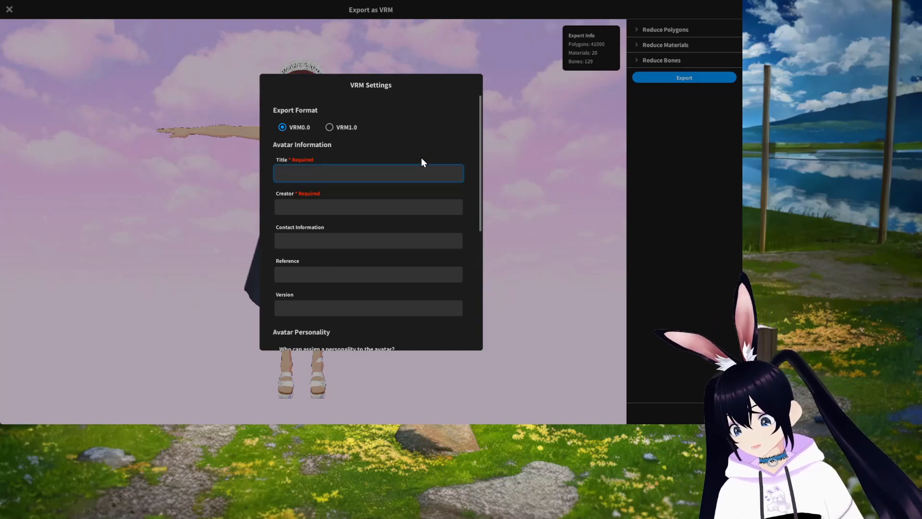
pyautogui.write('Test')
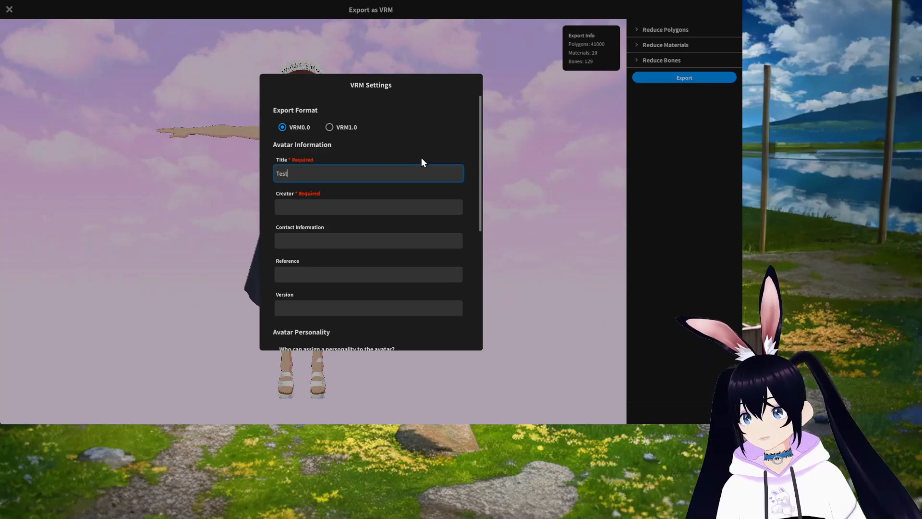
pyautogui.write(' V1')
pyautogui.click(332, 206)
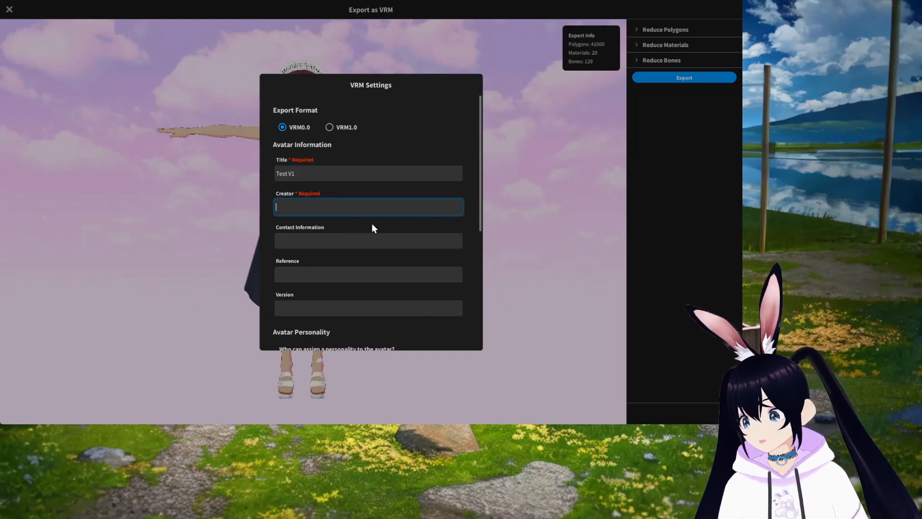
pyautogui.write('Bunny')
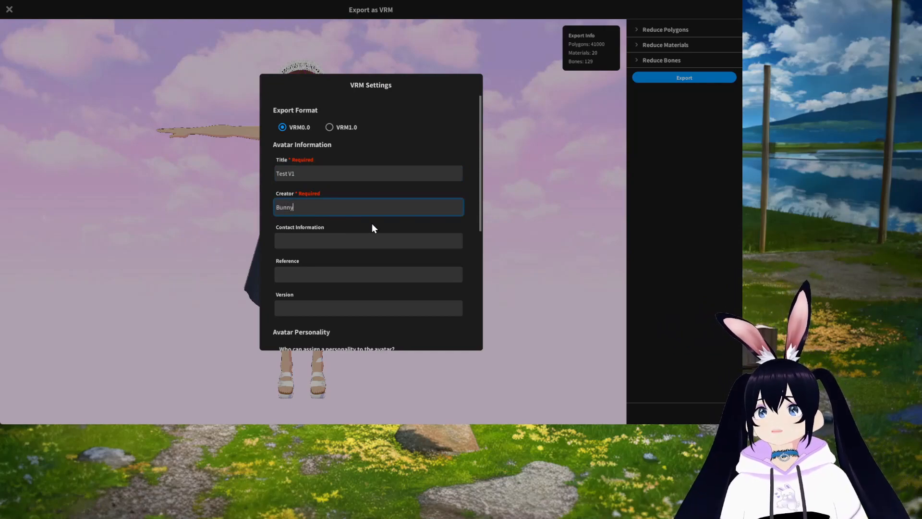
# Step: Review the avatar permission and license options, keep Redistribution Prohibited, and go back from the VRM settings
pyautogui.scroll(-3, 373, 226)
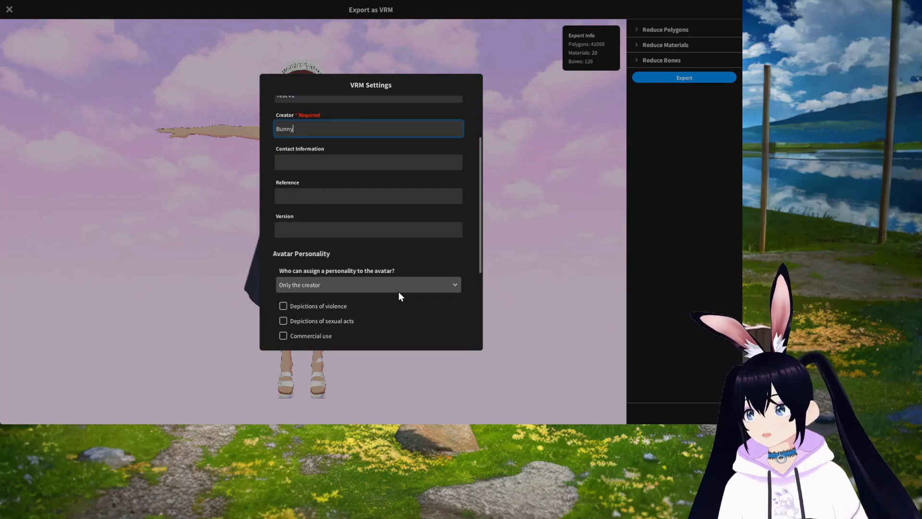
pyautogui.scroll(-3, 399, 292)
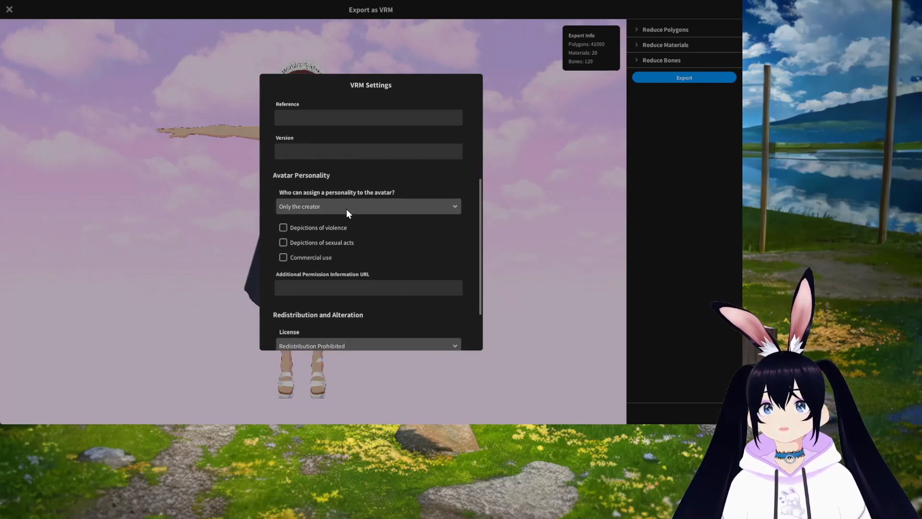
pyautogui.scroll(-3, 400, 283)
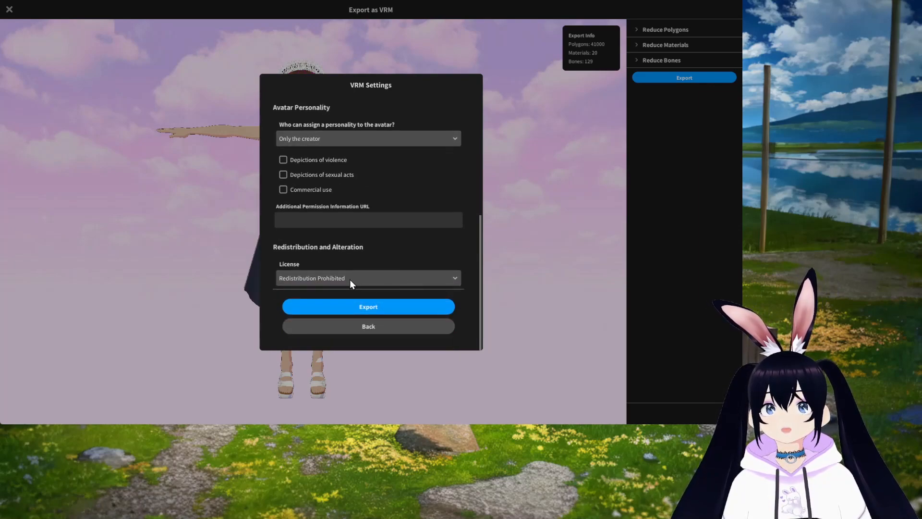
pyautogui.click(336, 279)
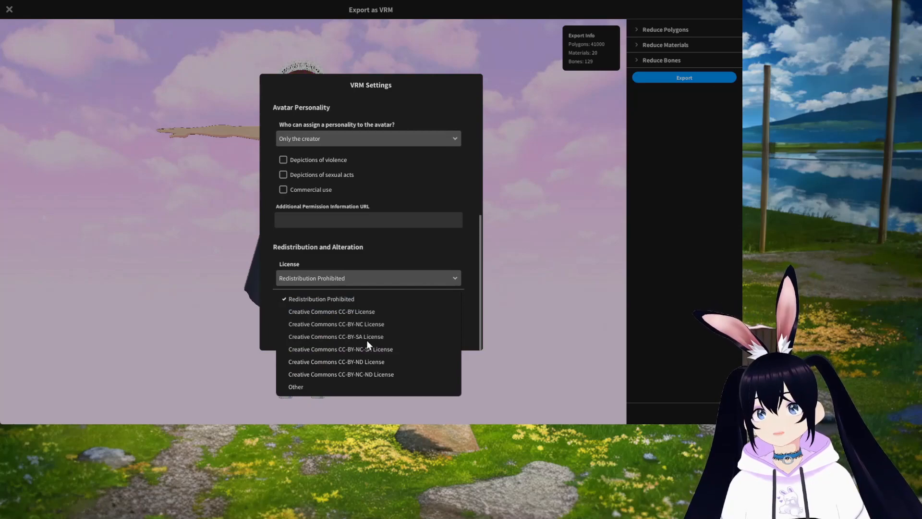
pyautogui.click(353, 279)
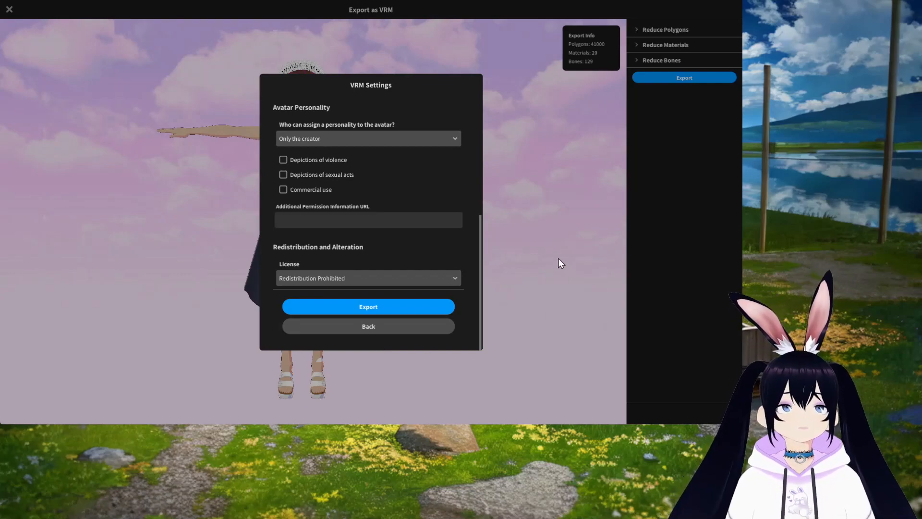
pyautogui.click(382, 327)
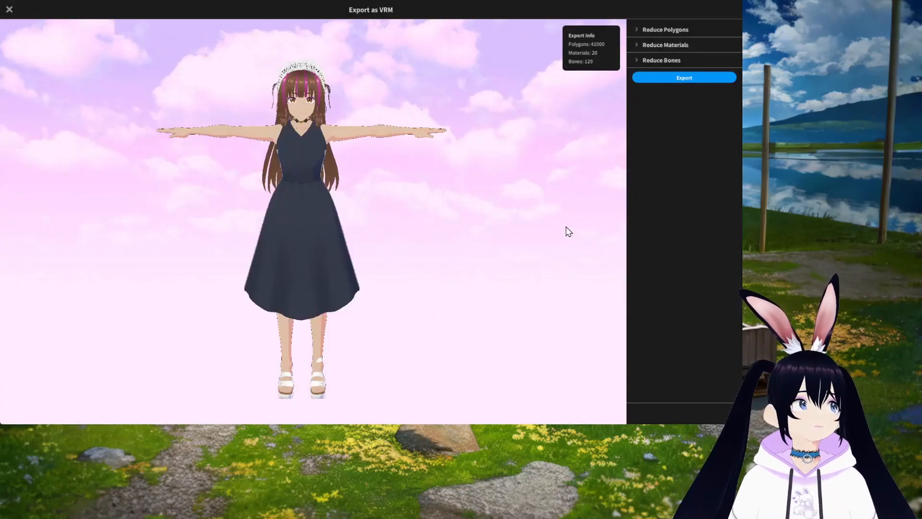